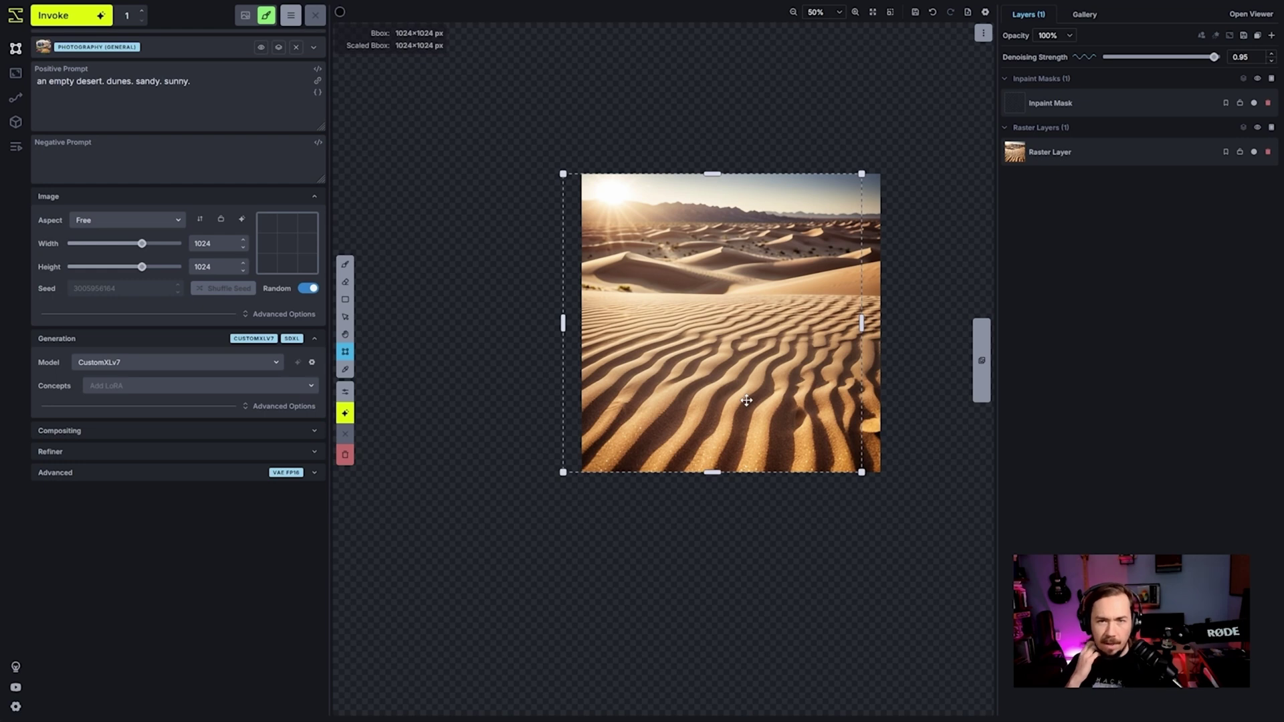
Step: Shift the bounding box farther beyond the desert image's left edge and generate an outpaint with denoising strength 0
scroll(723, 388, down, 2)
drag(1214, 56, 1072, 76)
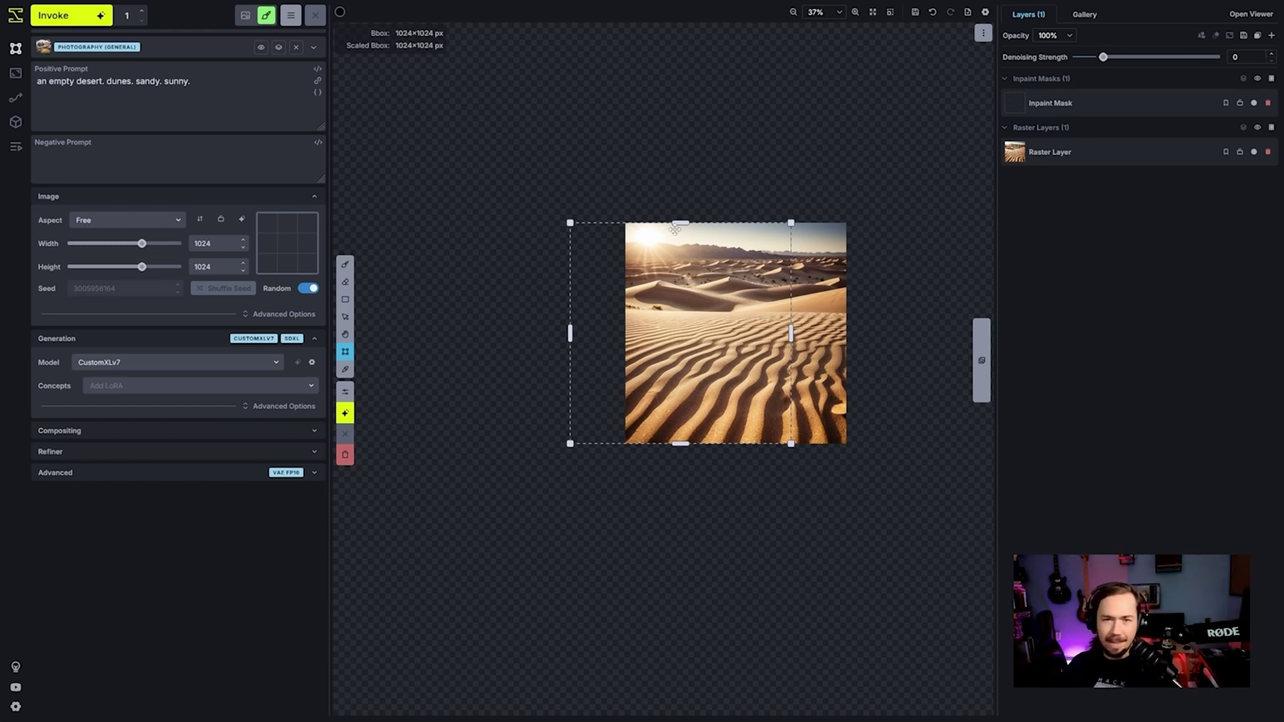
drag(711, 304, 694, 303)
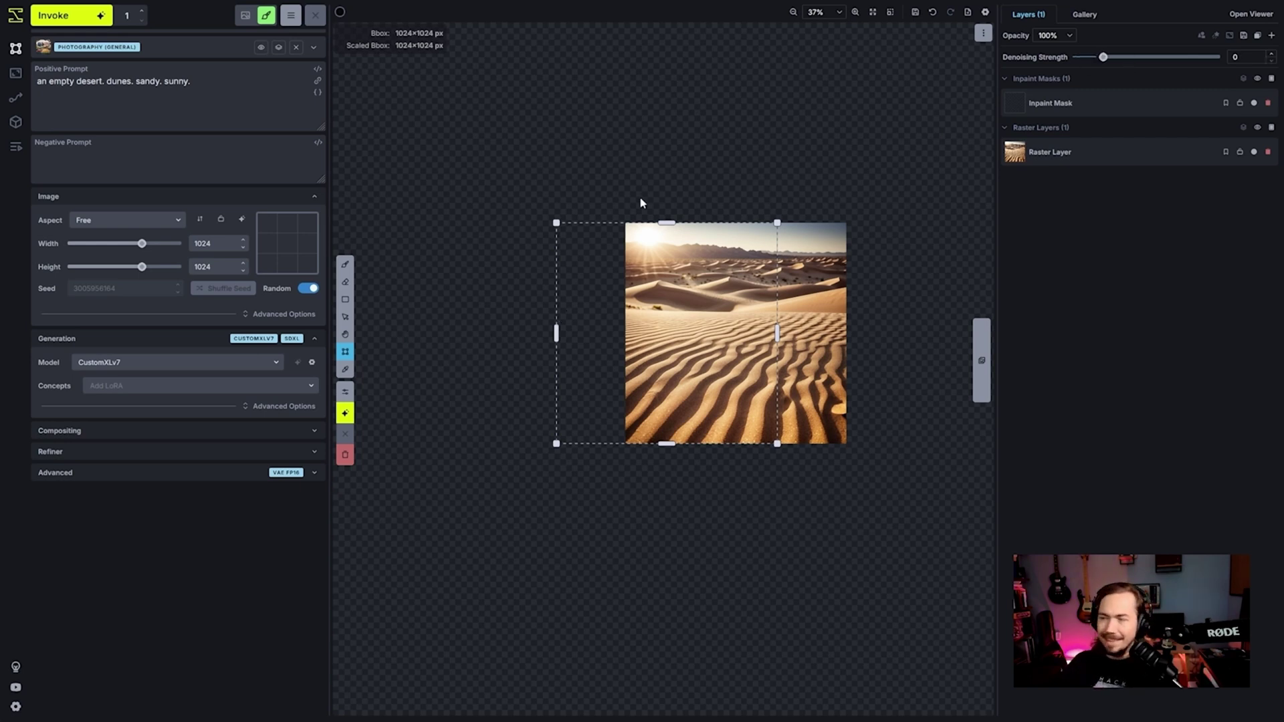
click(85, 15)
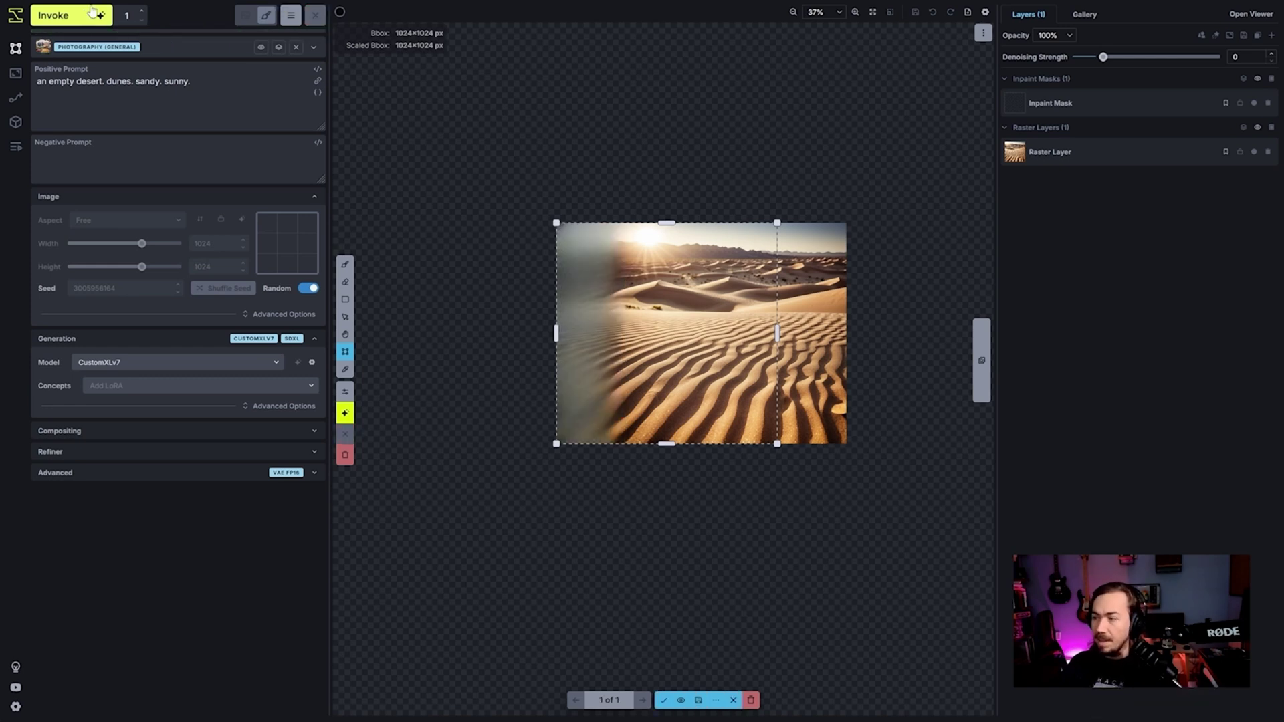
scroll(564, 358, up, 5)
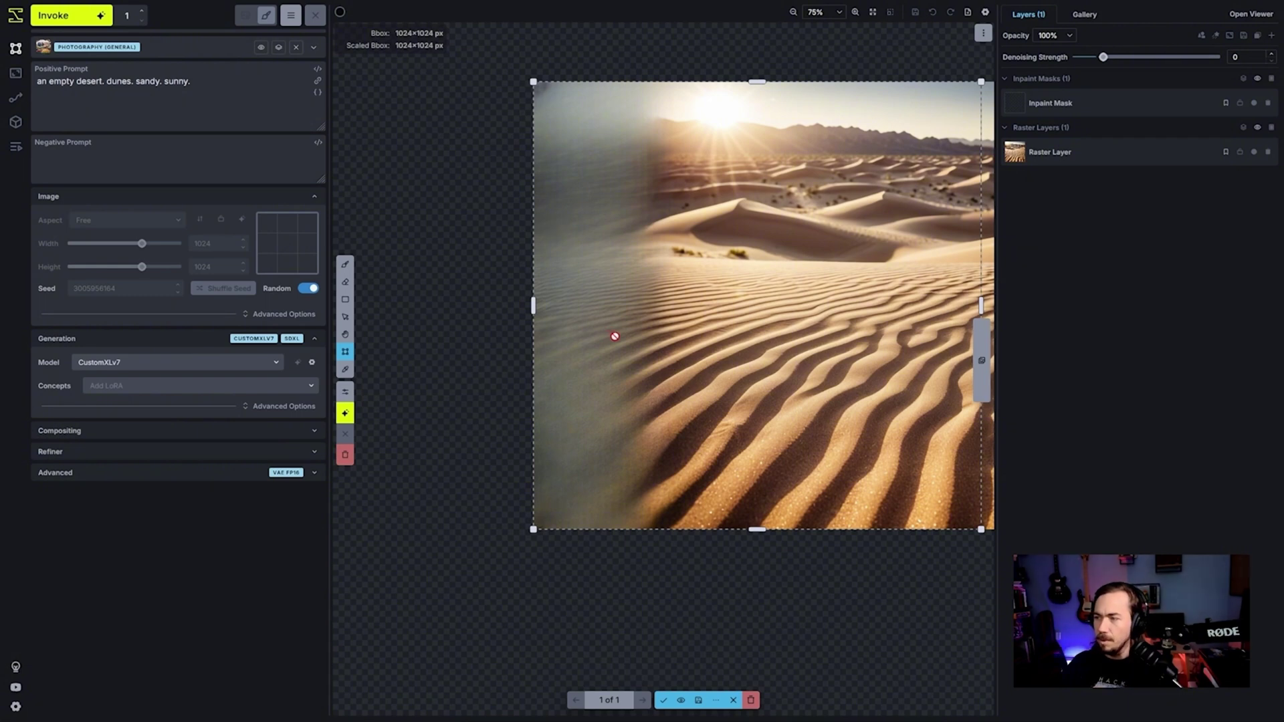
Step: Regenerate the left-side outpaint with denoising strength 0.65 and accept the new result
scroll(610, 332, down, 2)
drag(1103, 57, 1177, 60)
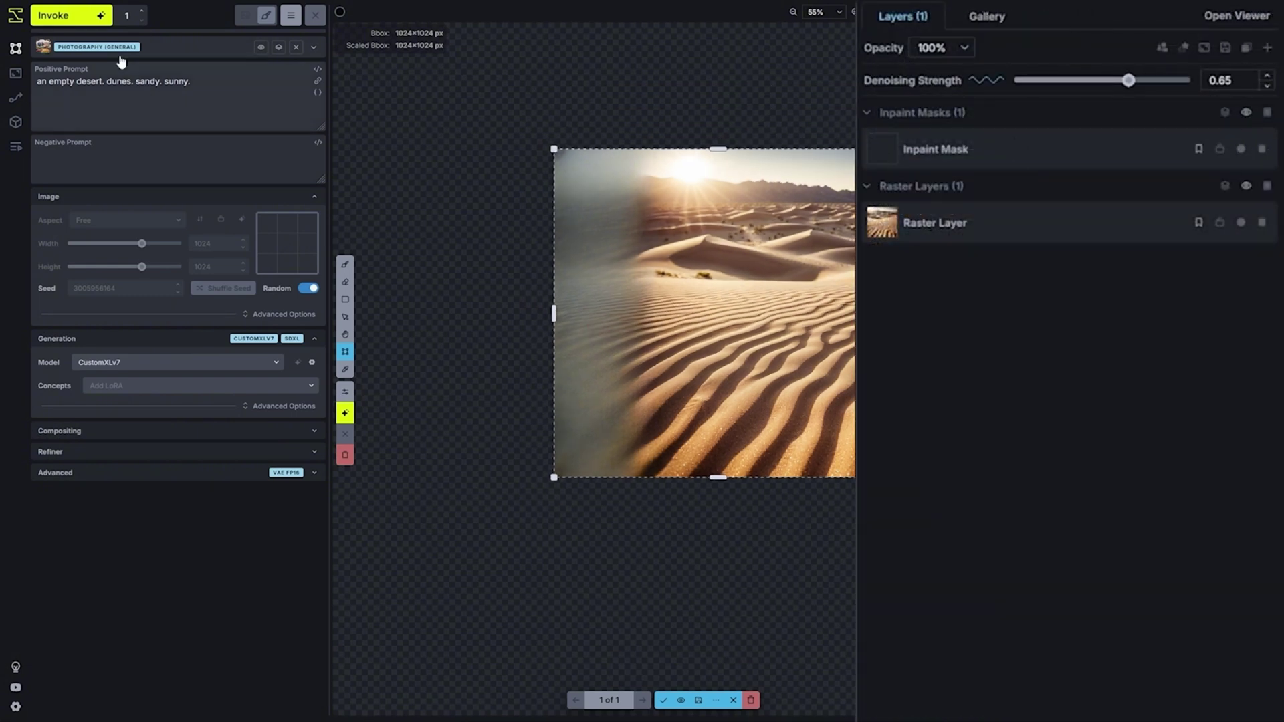
click(77, 19)
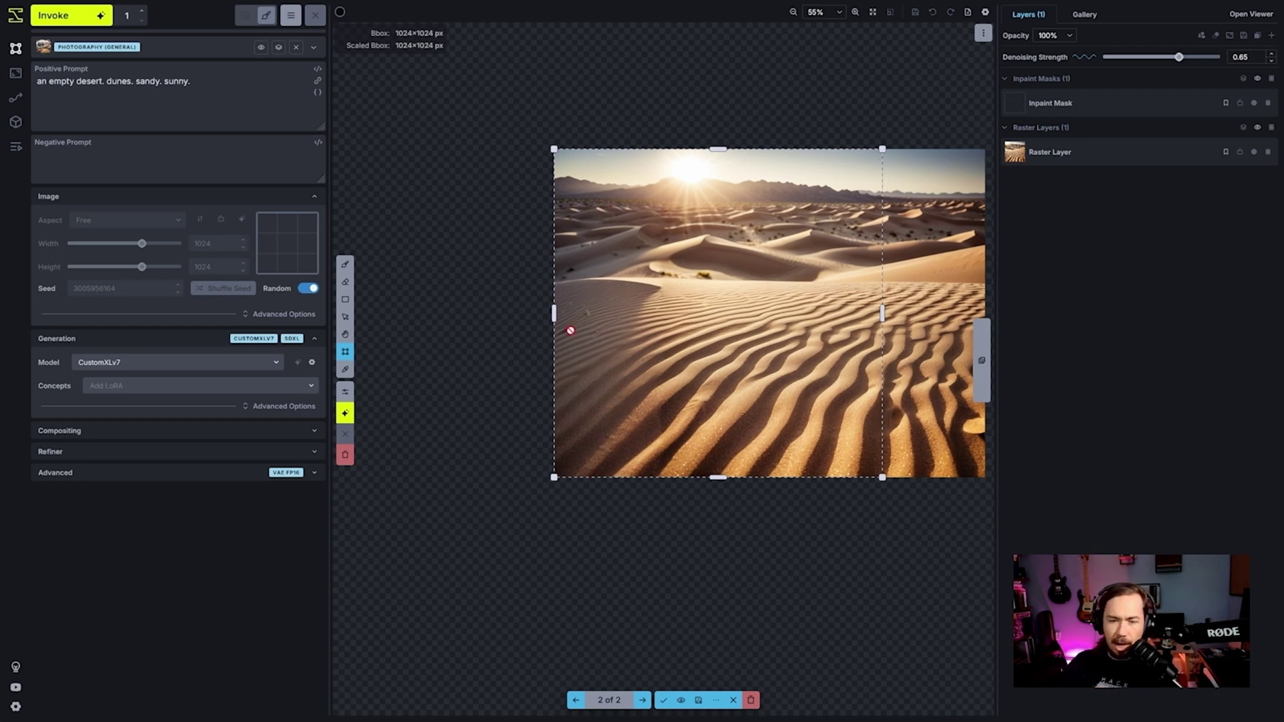
scroll(641, 438, down, 3)
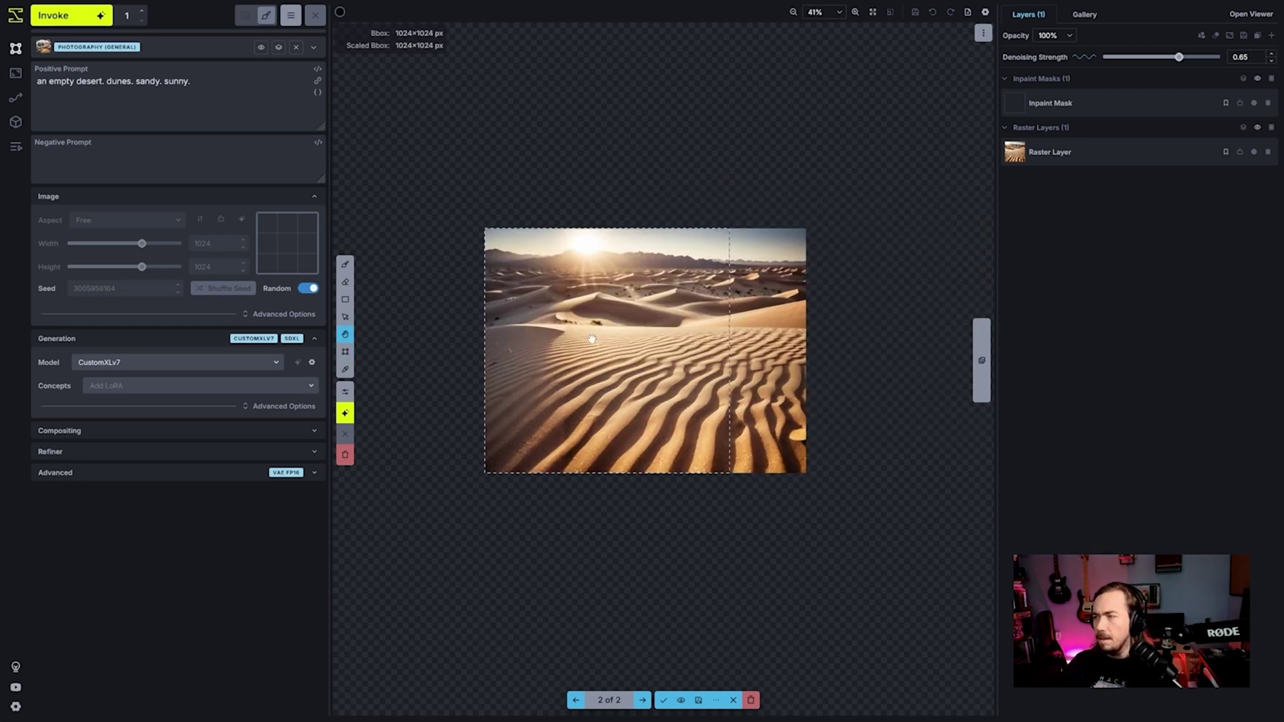
key(c)
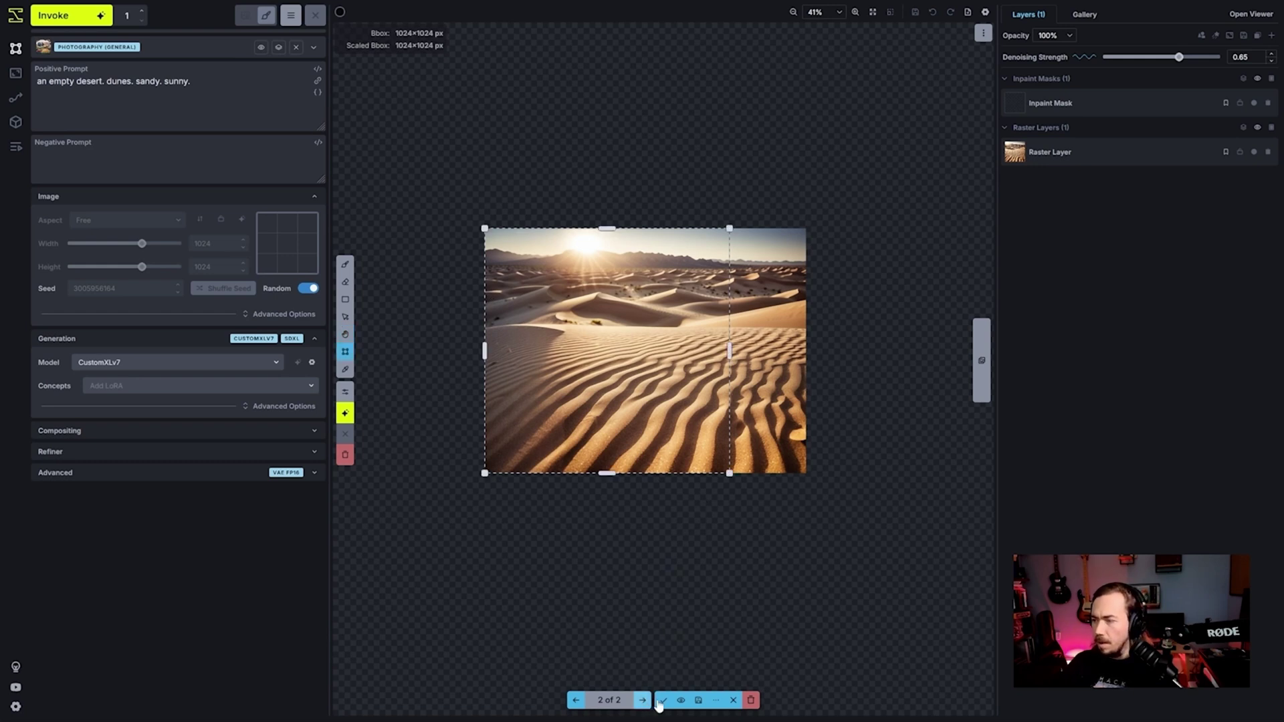
click(663, 700)
Step: Move the bounding box past the extended desert's left edge, then generate and accept another outpaint
drag(628, 401, 552, 401)
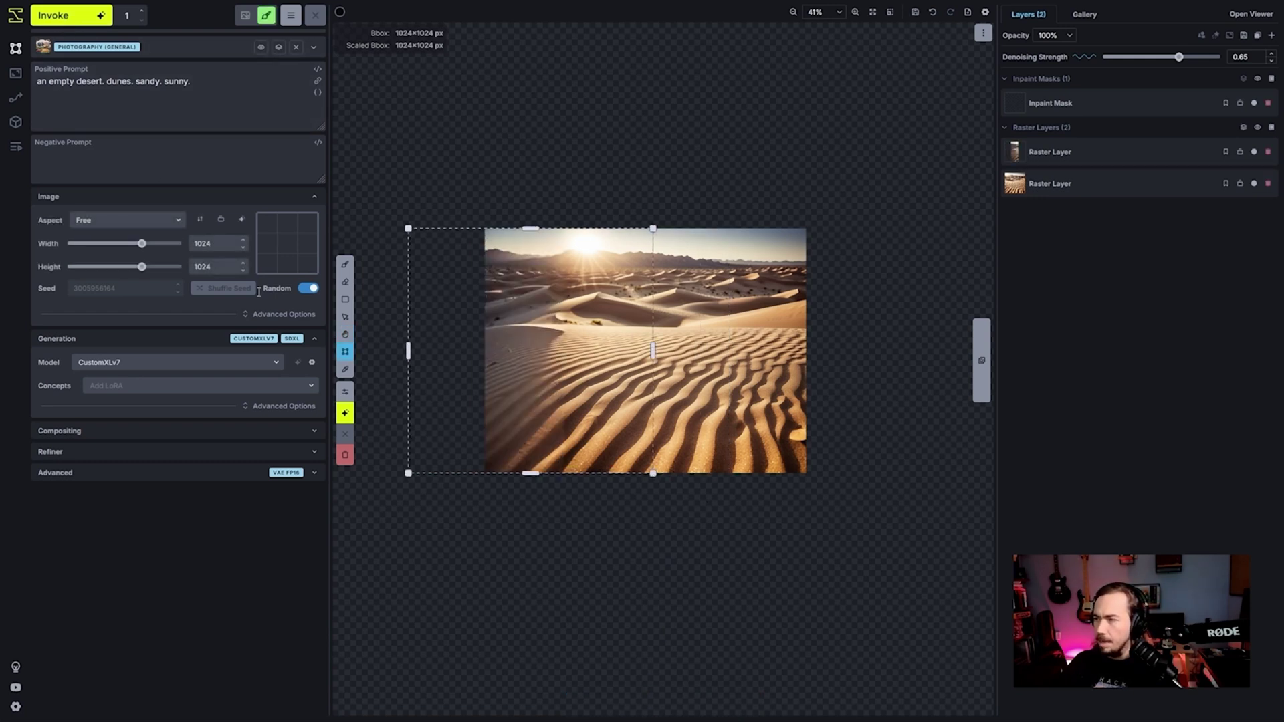
click(345, 413)
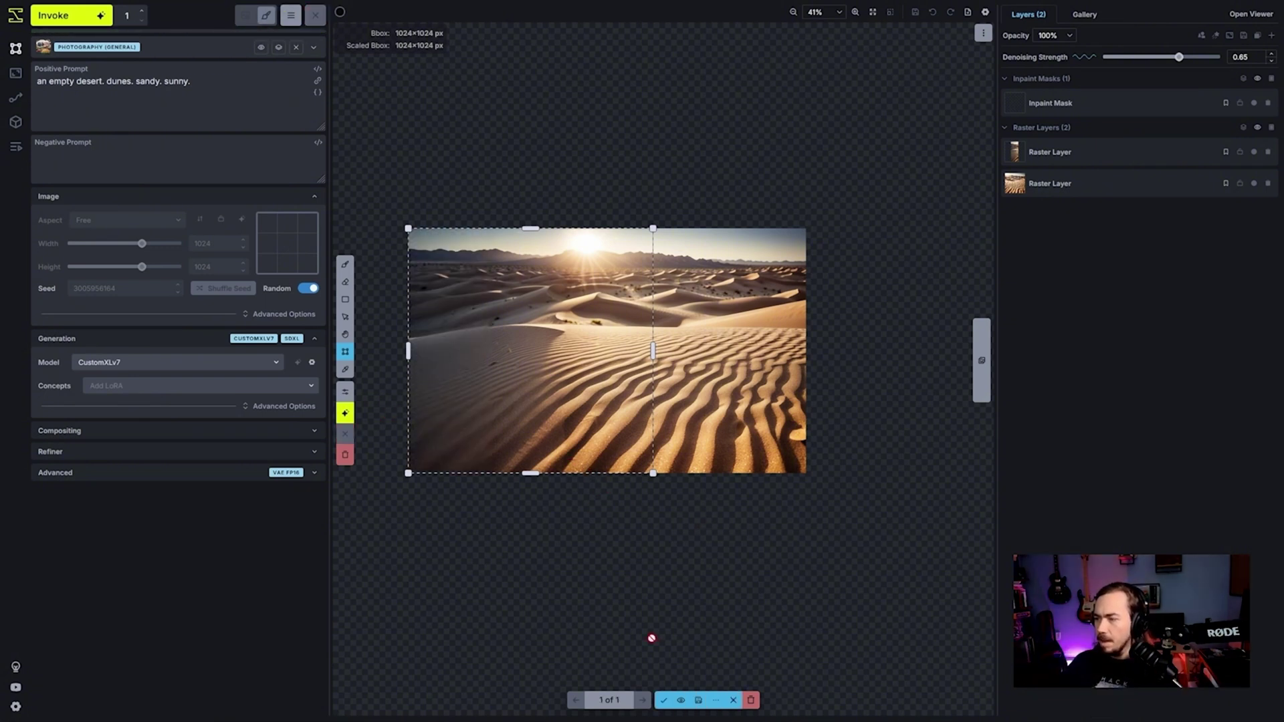
click(664, 700)
Step: Paint the inpaint mask over the shadowed dune crest and up across the distant dunes, widening the brush to 156 px
scroll(535, 374, up, 8)
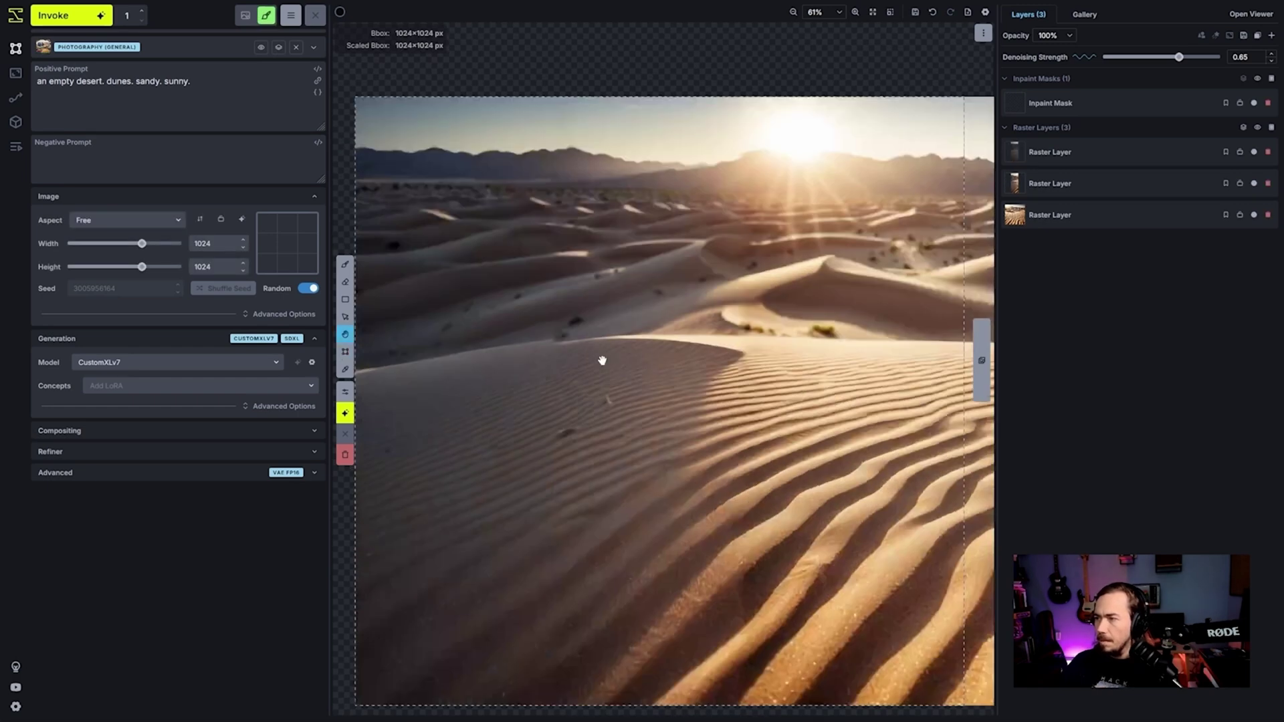
scroll(508, 341, down, 6)
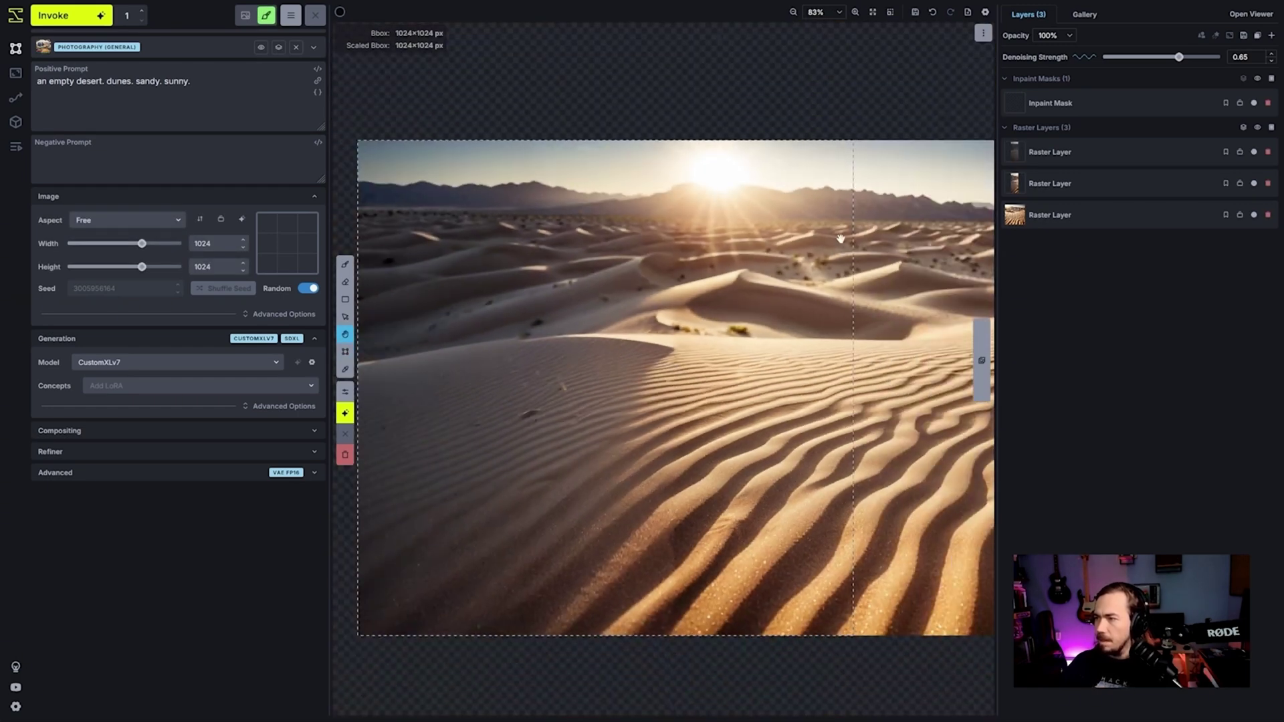
key(c)
click(1090, 103)
key(b)
scroll(539, 536, down, 13)
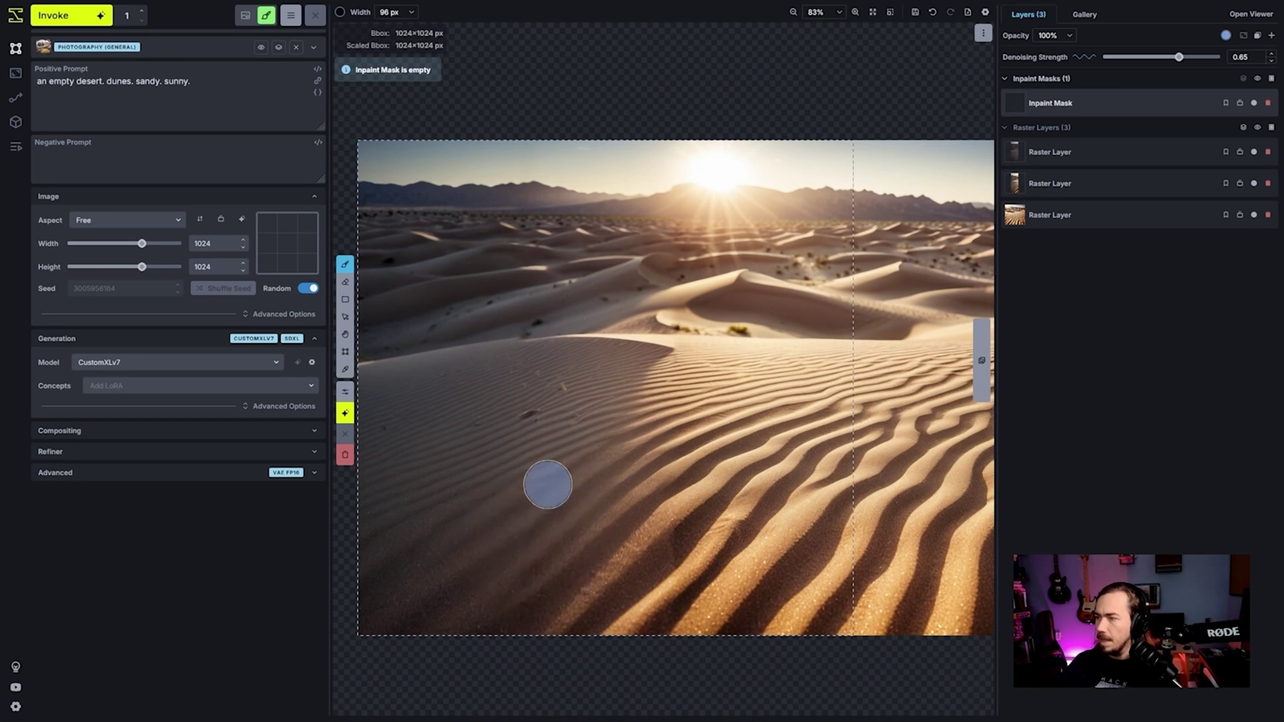
drag(590, 339, 562, 346)
scroll(767, 302, up, 2)
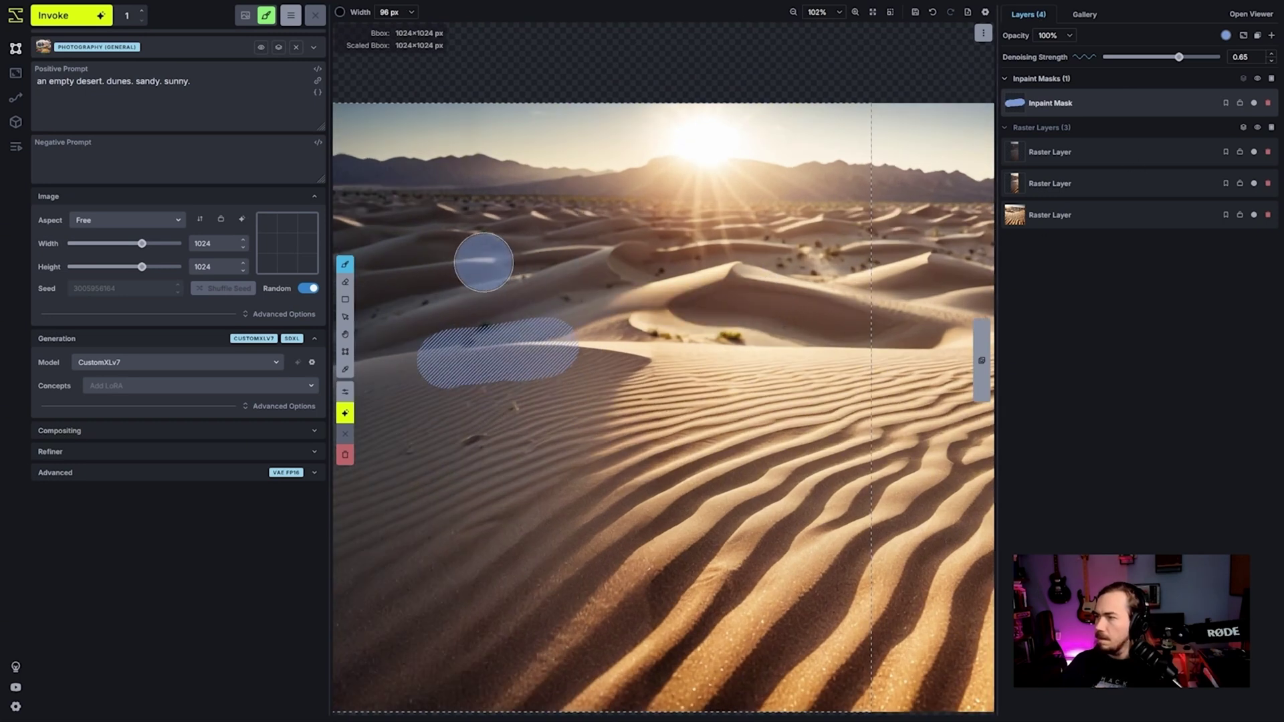
scroll(484, 262, up, 10)
drag(484, 268, 478, 219)
scroll(570, 424, down, 3)
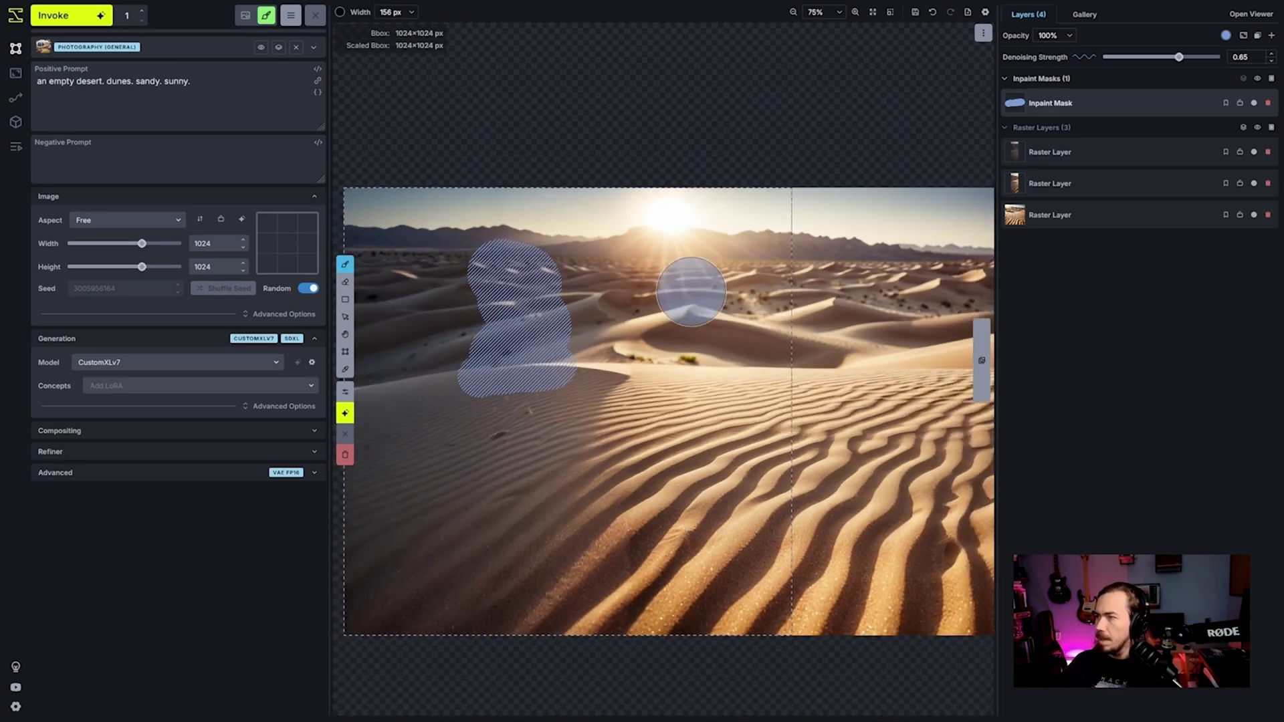
Step: Regenerate the masked parts of the desert image and accept the results as raster layers
click(71, 15)
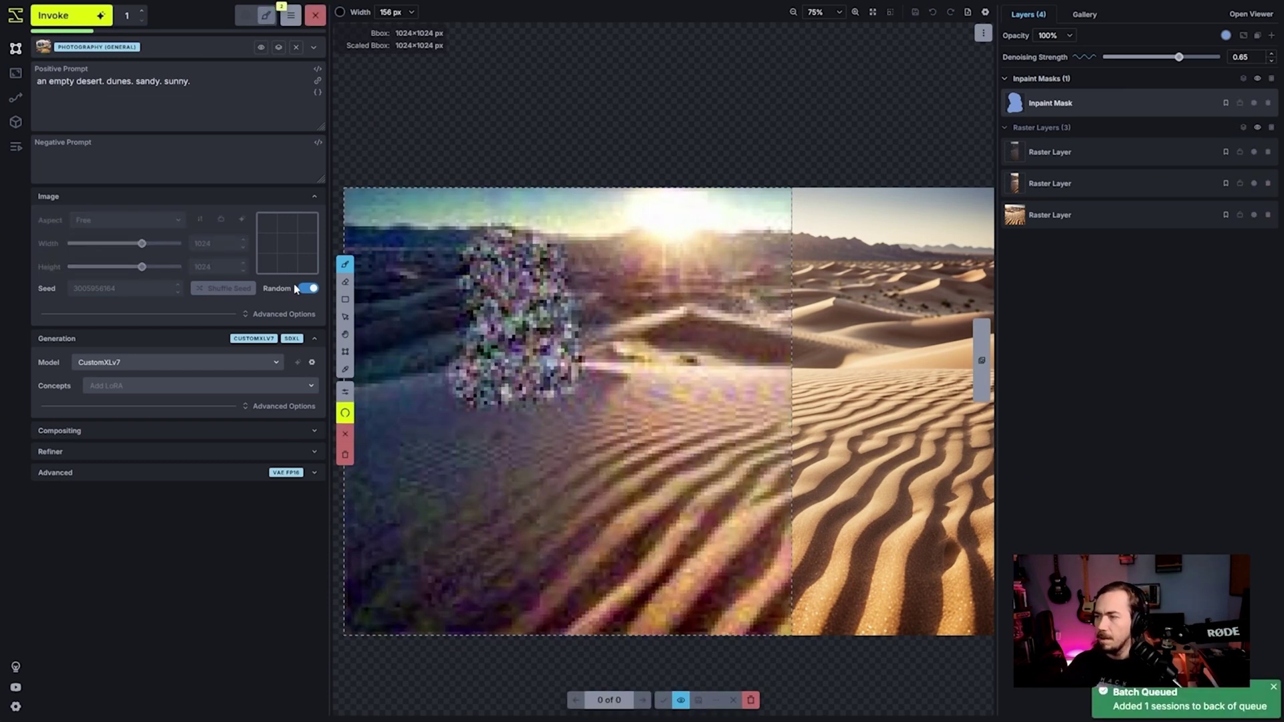
scroll(726, 435, down, 2)
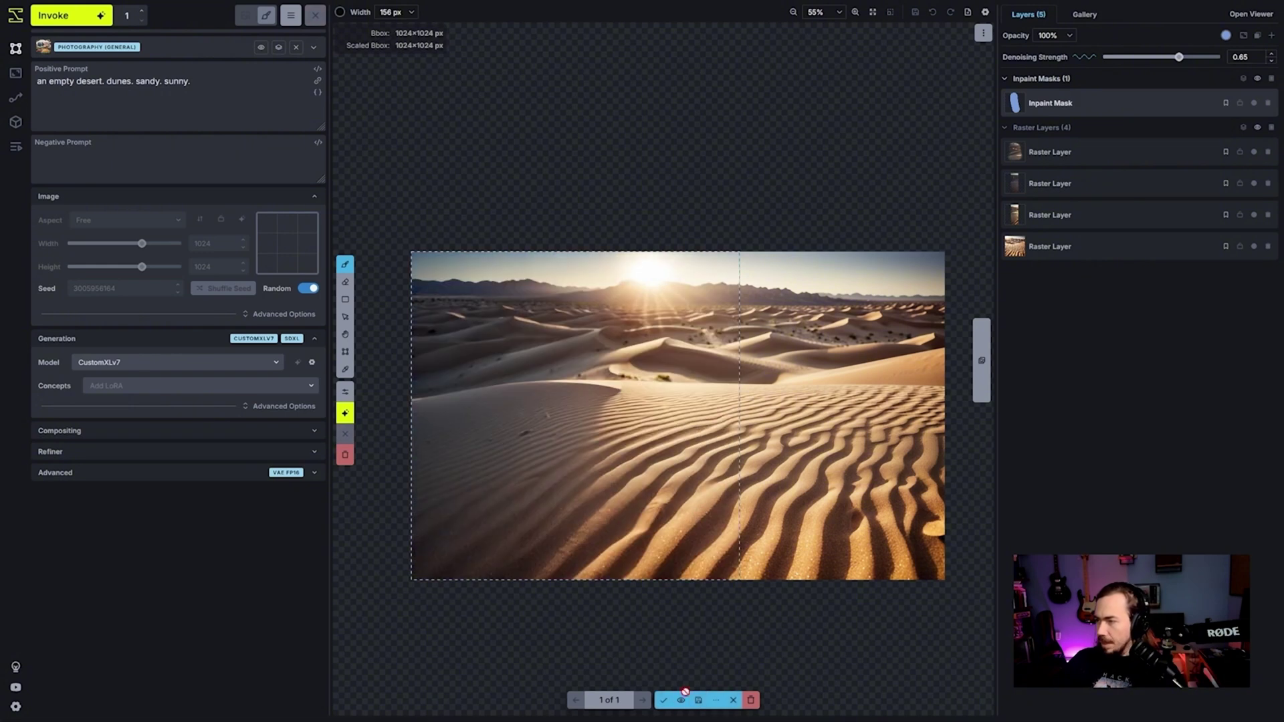
click(663, 700)
Step: Move the bounding box onto empty canvas to the right of the desert image
scroll(693, 630, down, 3)
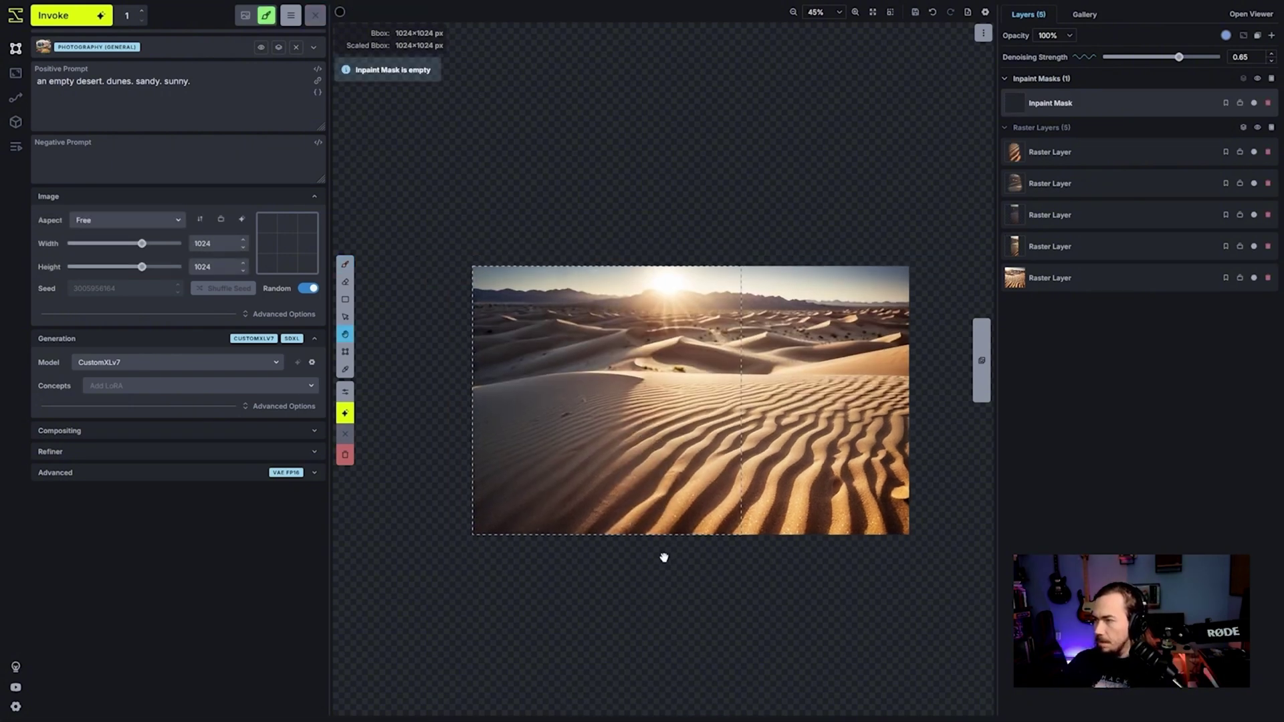
drag(641, 547, 578, 516)
drag(522, 433, 839, 447)
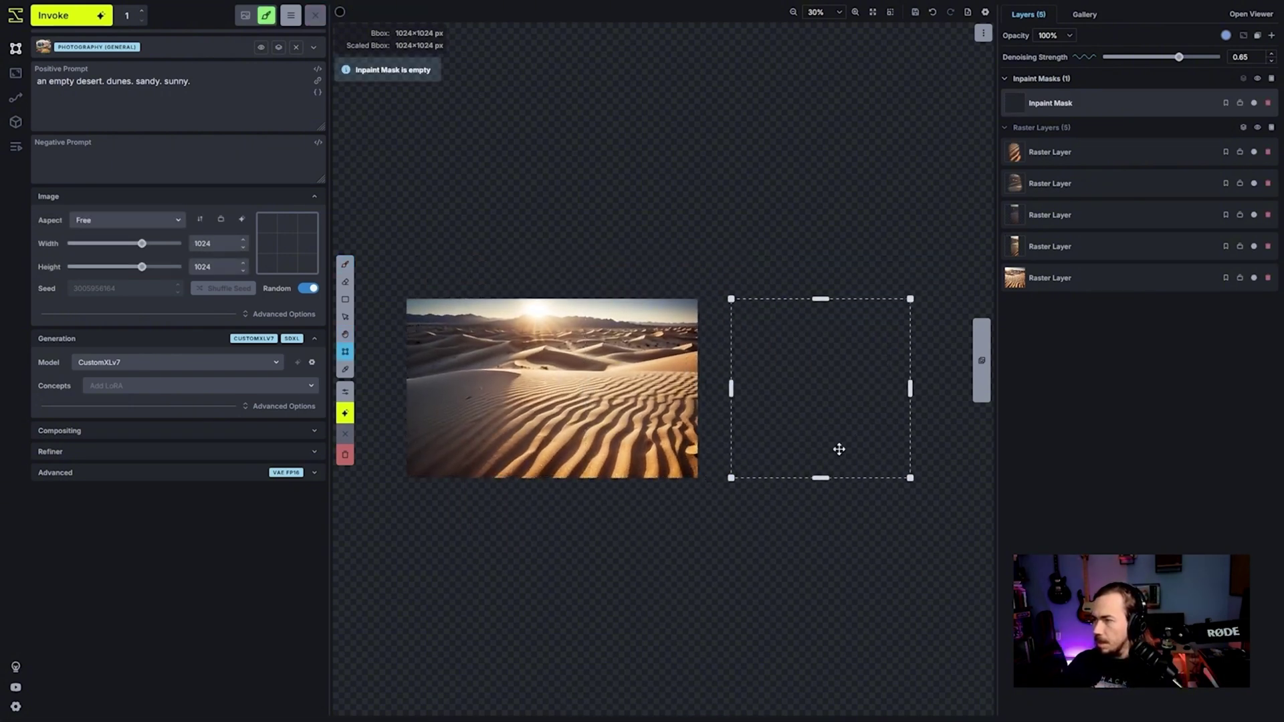
drag(800, 524, 738, 527)
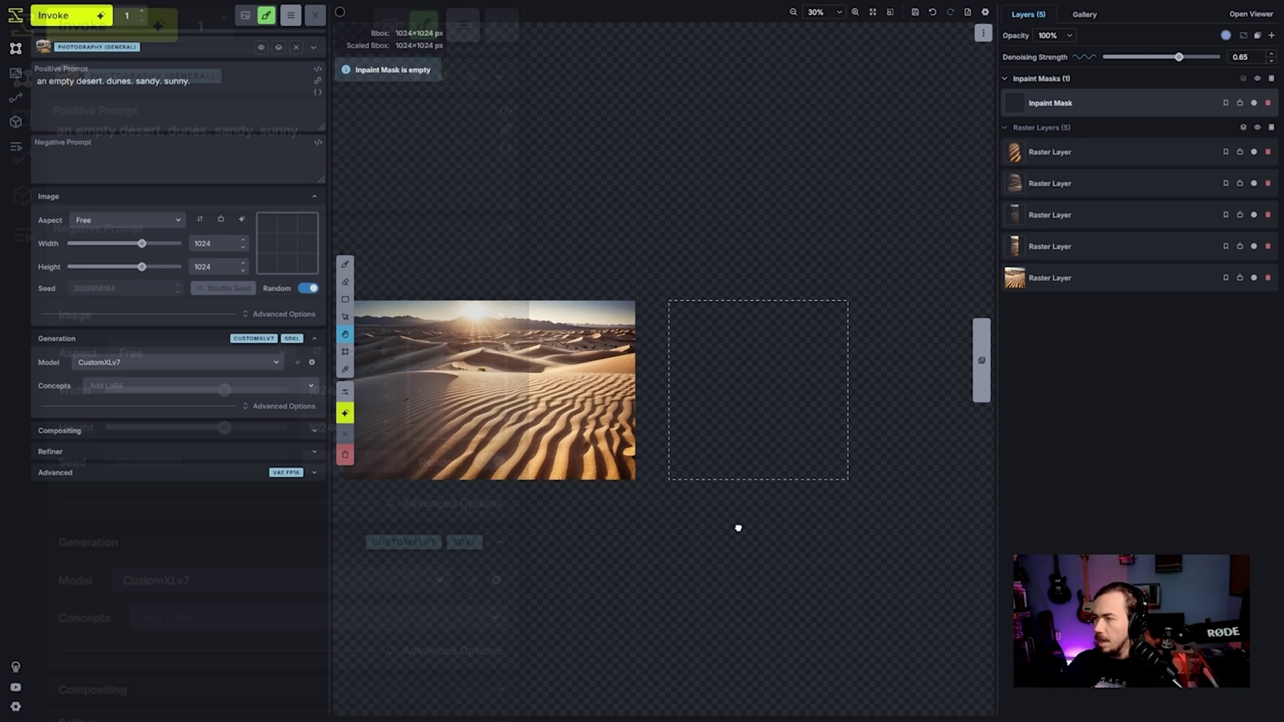
Step: Replace the positive prompt with "a real estate listing, midcentury modern house. exterior. architecture photography."
scroll(738, 528, up, 3)
click(258, 93)
key(ctrl+a)
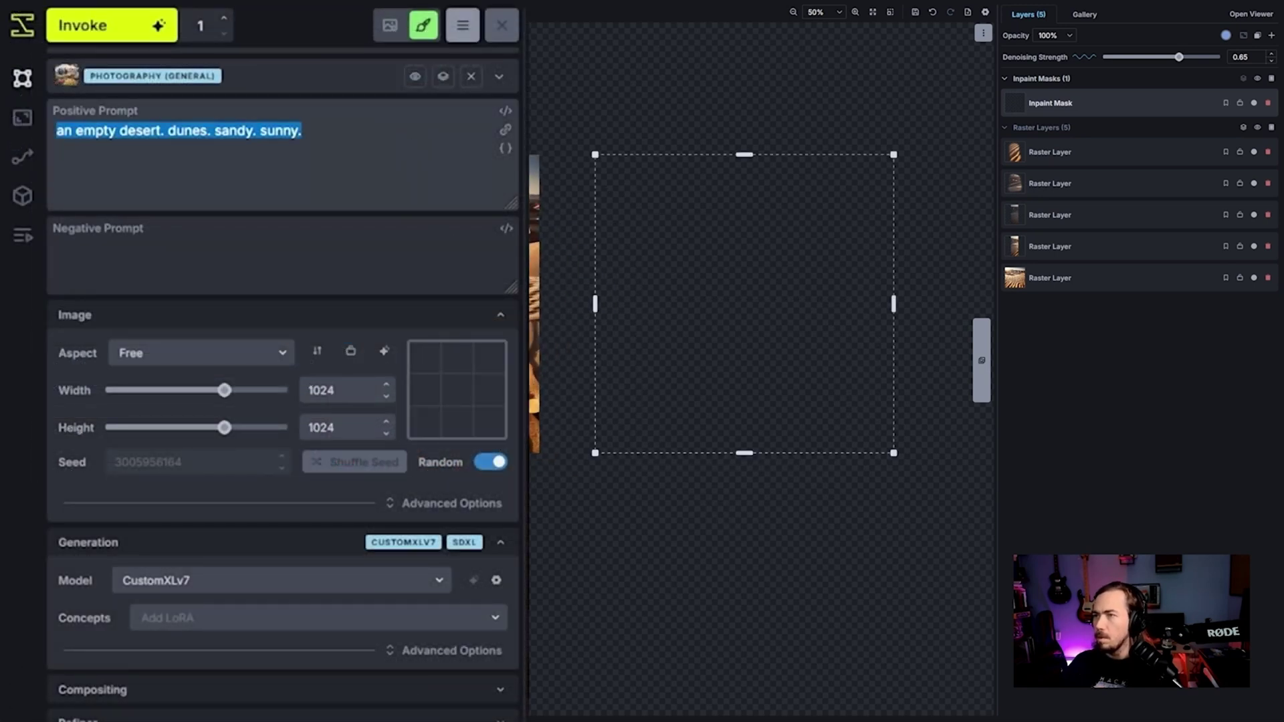
text(a real e)
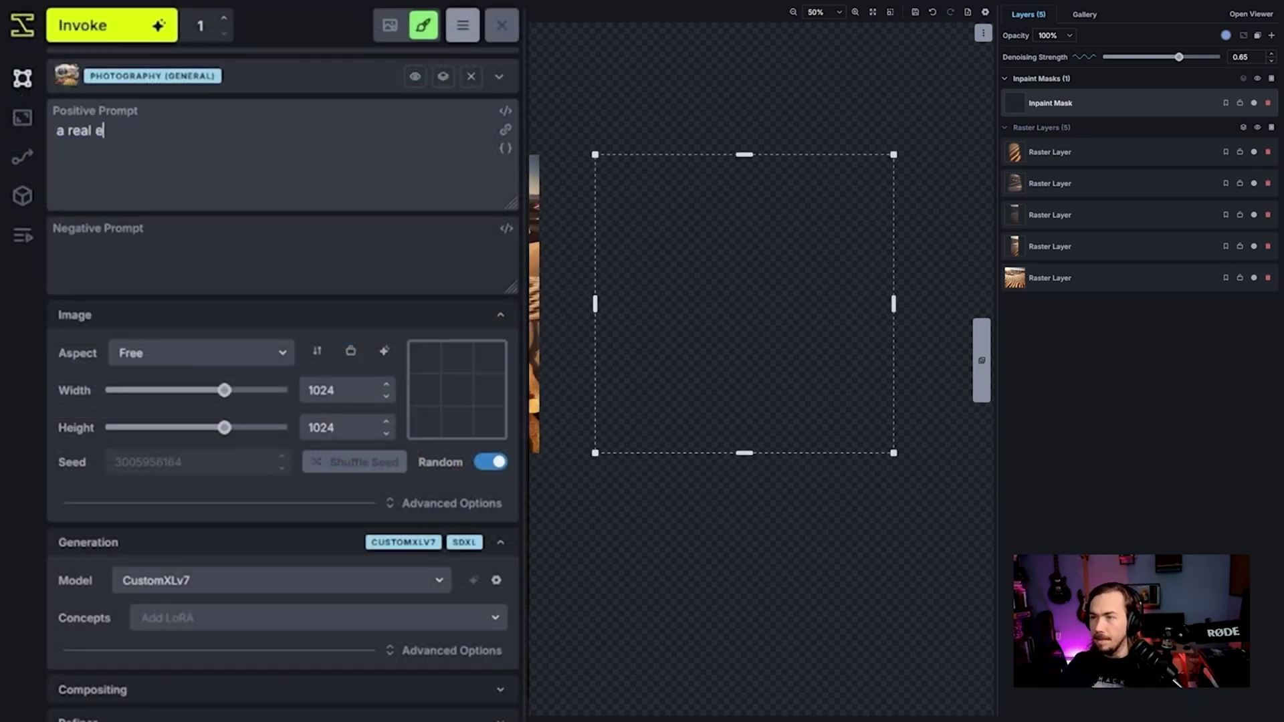
text(state listing, midcentury m)
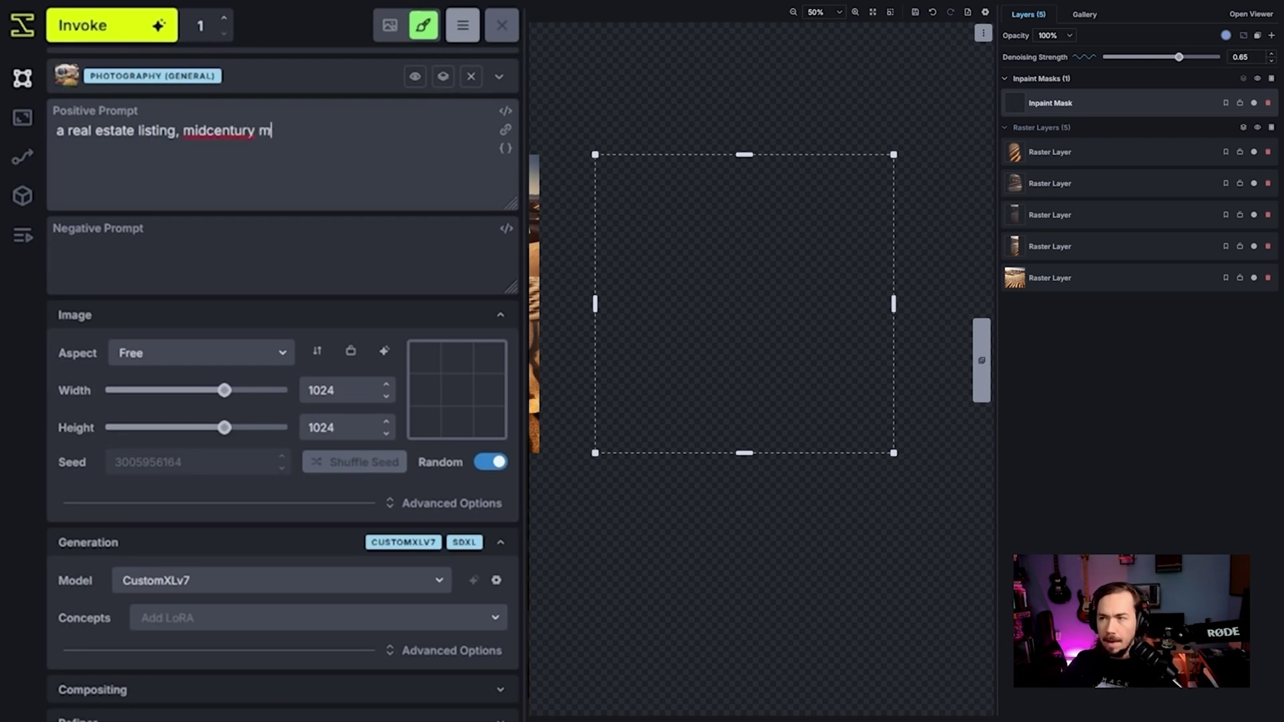
text(odern house. e)
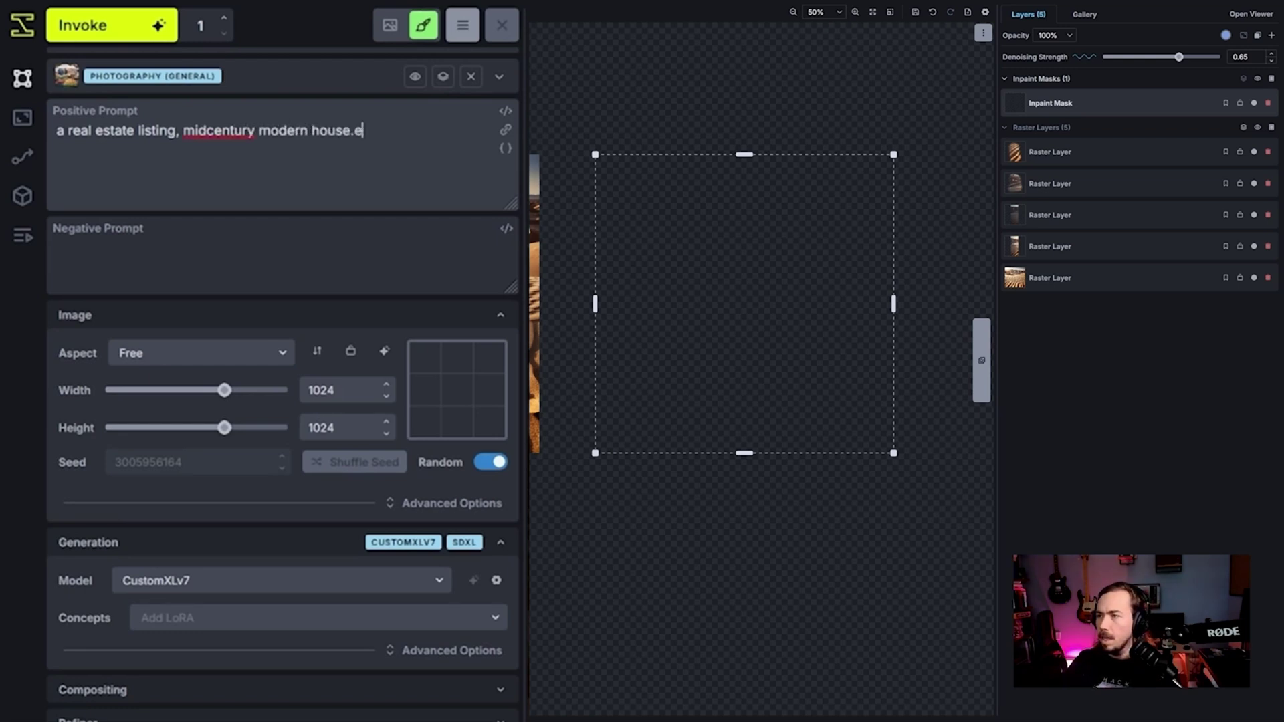
text(xterior. arc)
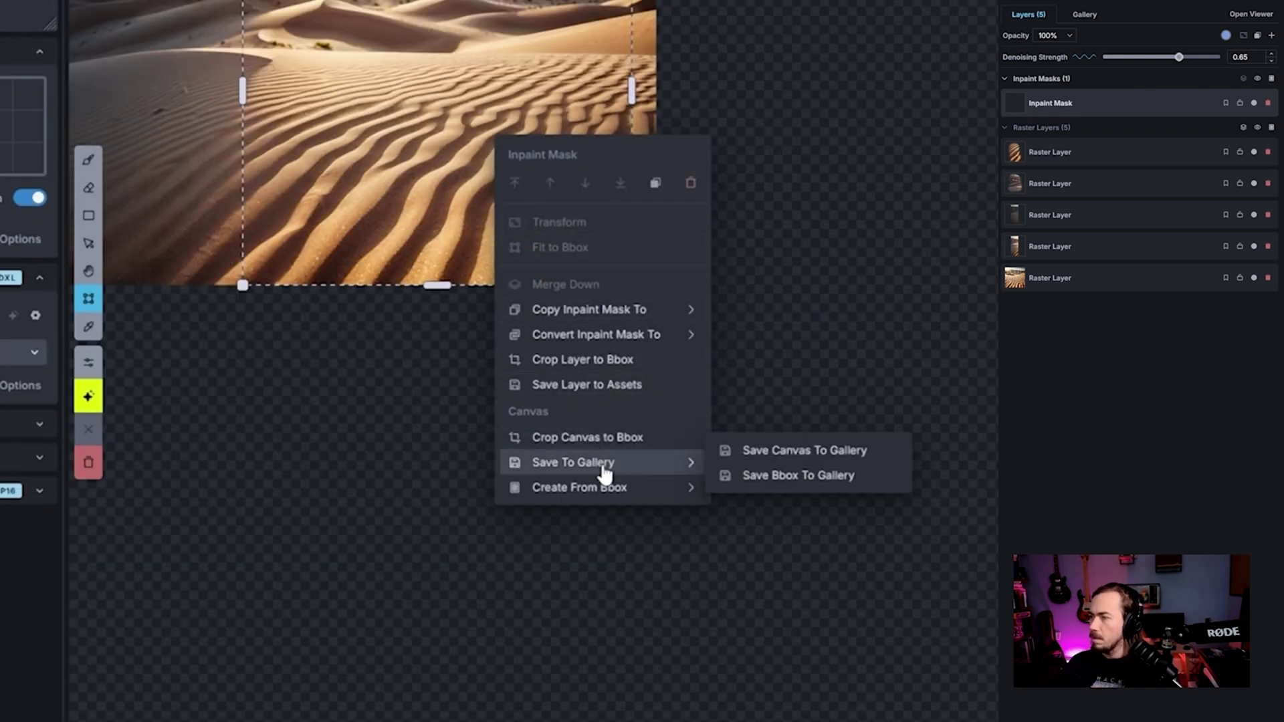
Step: Create a control layer from the bounding box area over the desert image and move it onto empty canvas to the right
mouse_move(602, 492)
click(746, 500)
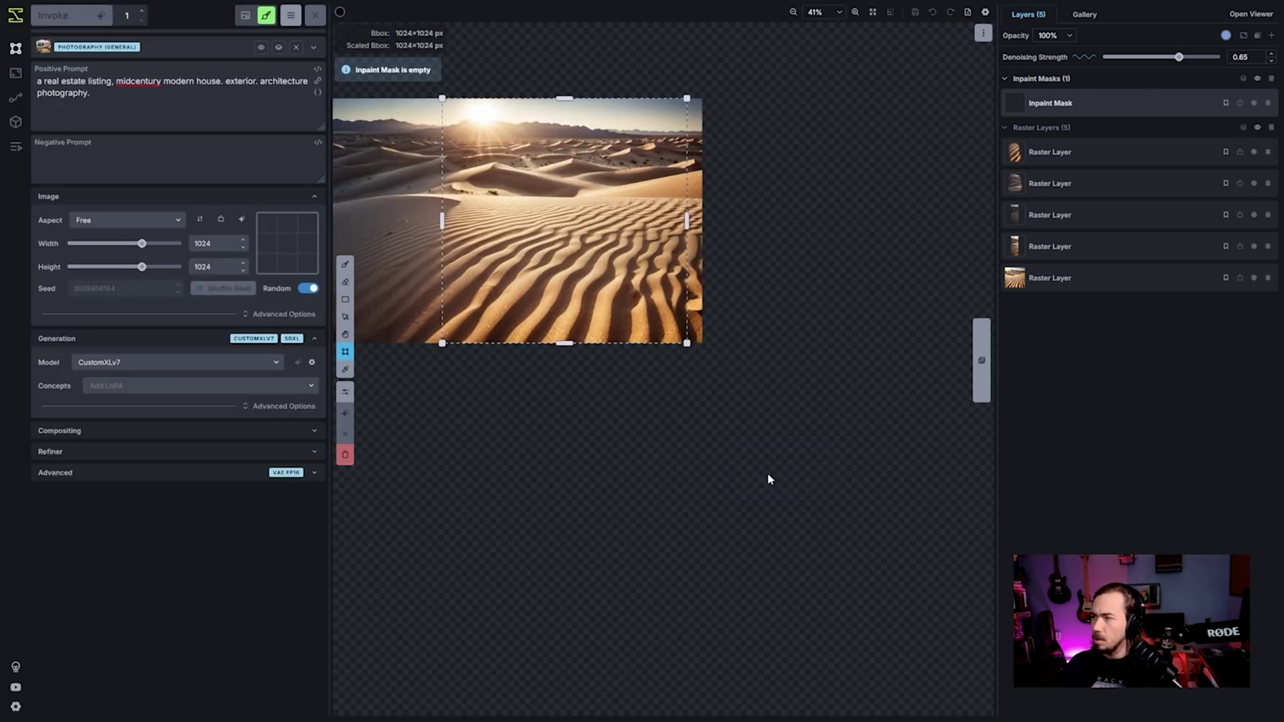
key(v)
drag(553, 272, 888, 271)
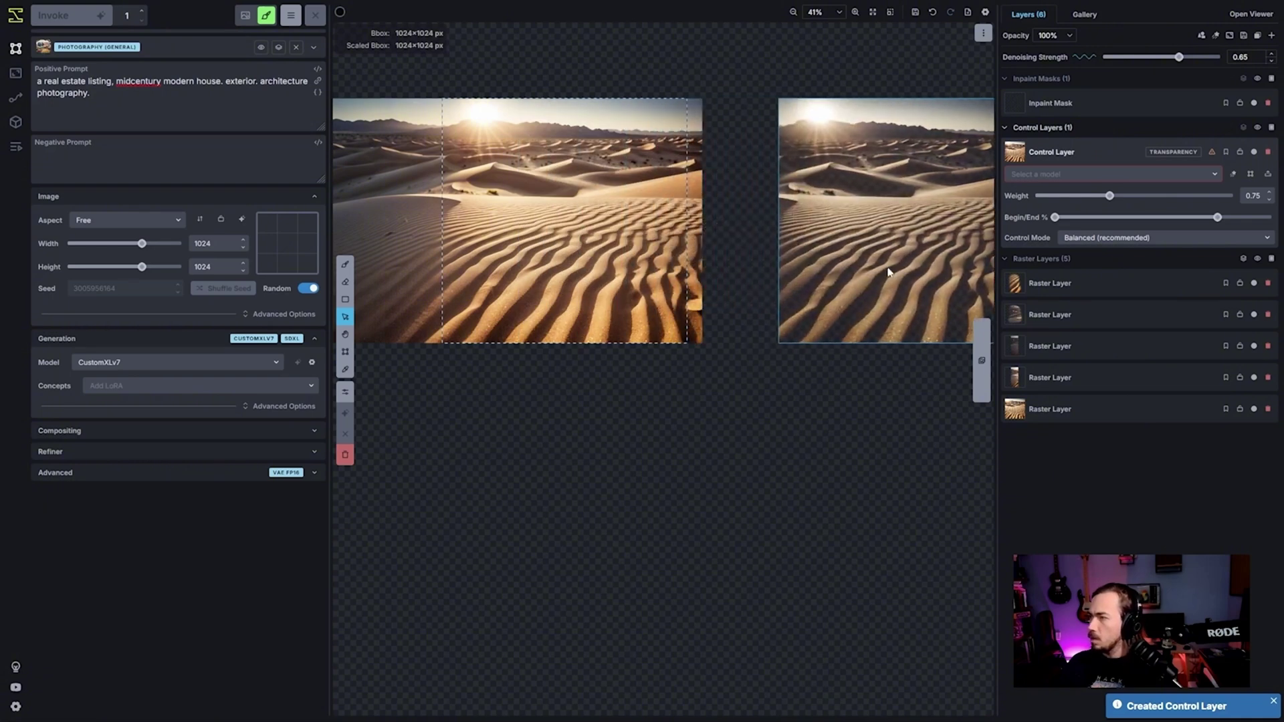
Step: Assign the Depth Map model to the control layer and apply its depth filter
click(1103, 174)
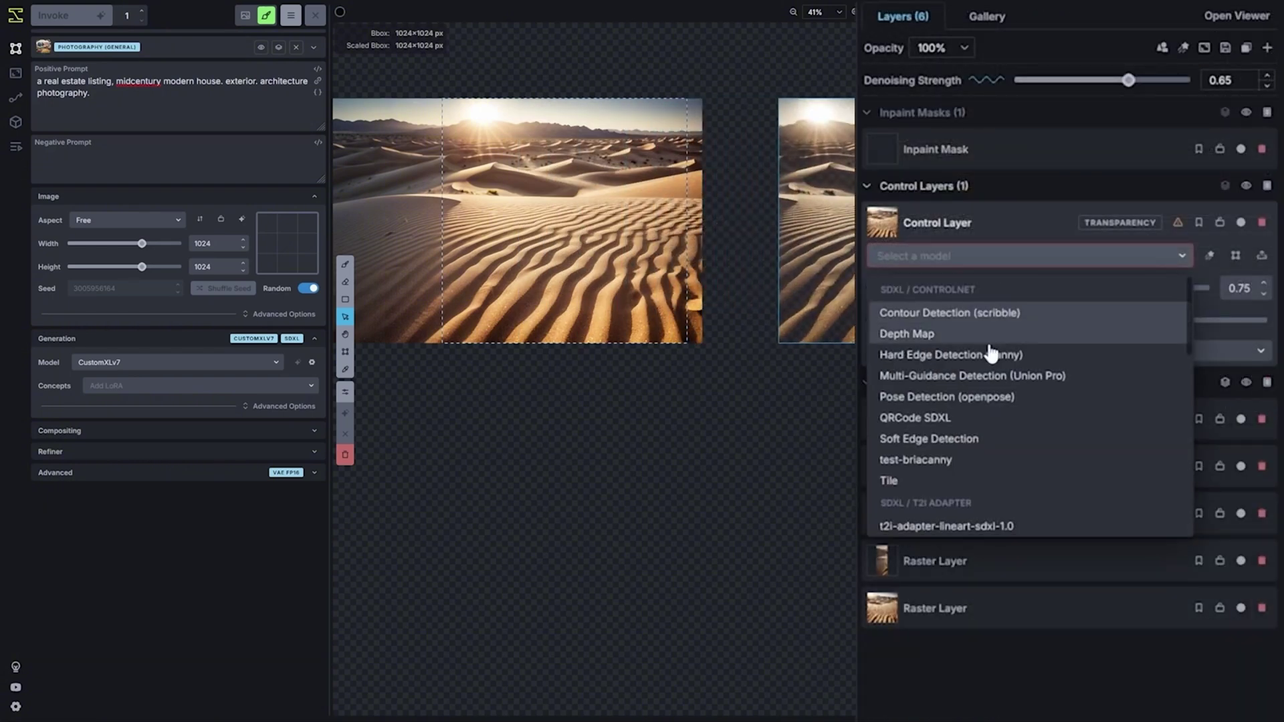
click(1087, 229)
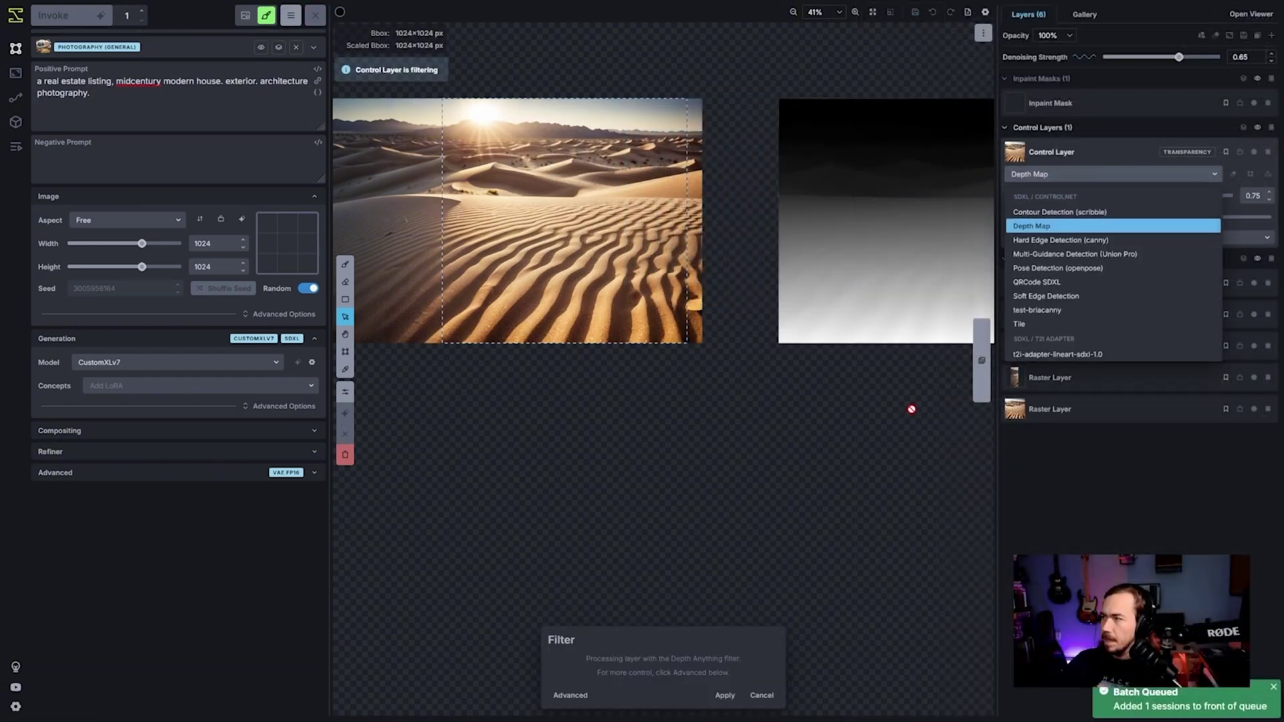
click(724, 695)
Step: Set the control layer's weight to 0.4 and generate the house image with the bounding box aligned over the depth map
key(h)
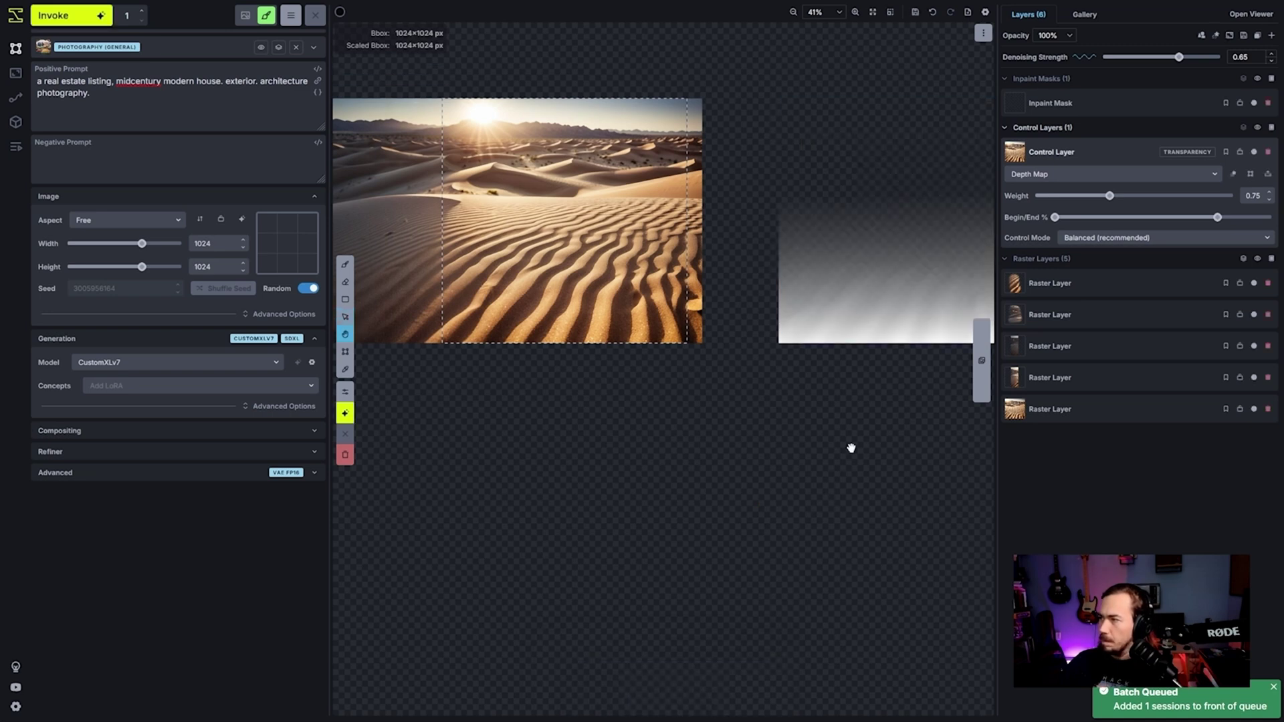
drag(851, 447, 568, 498)
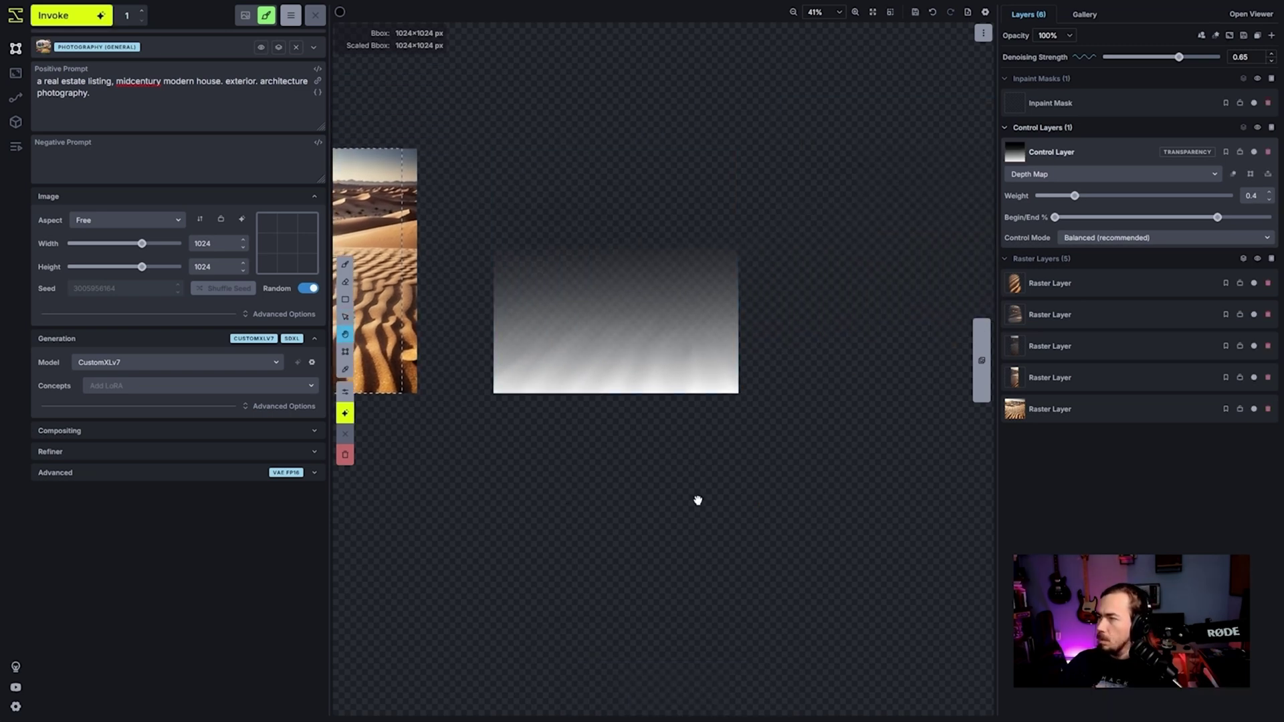
drag(696, 499, 807, 478)
key(c)
drag(517, 310, 789, 287)
key(ctrl+Return)
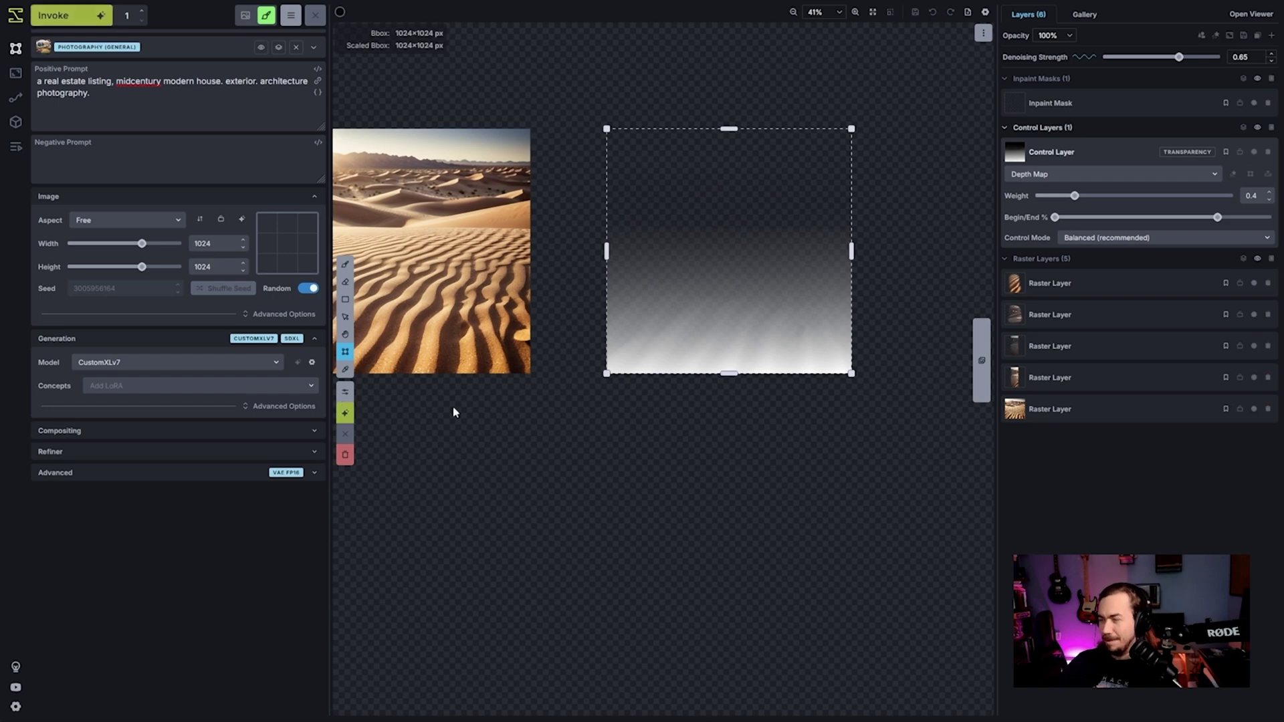
scroll(723, 435, up, 2)
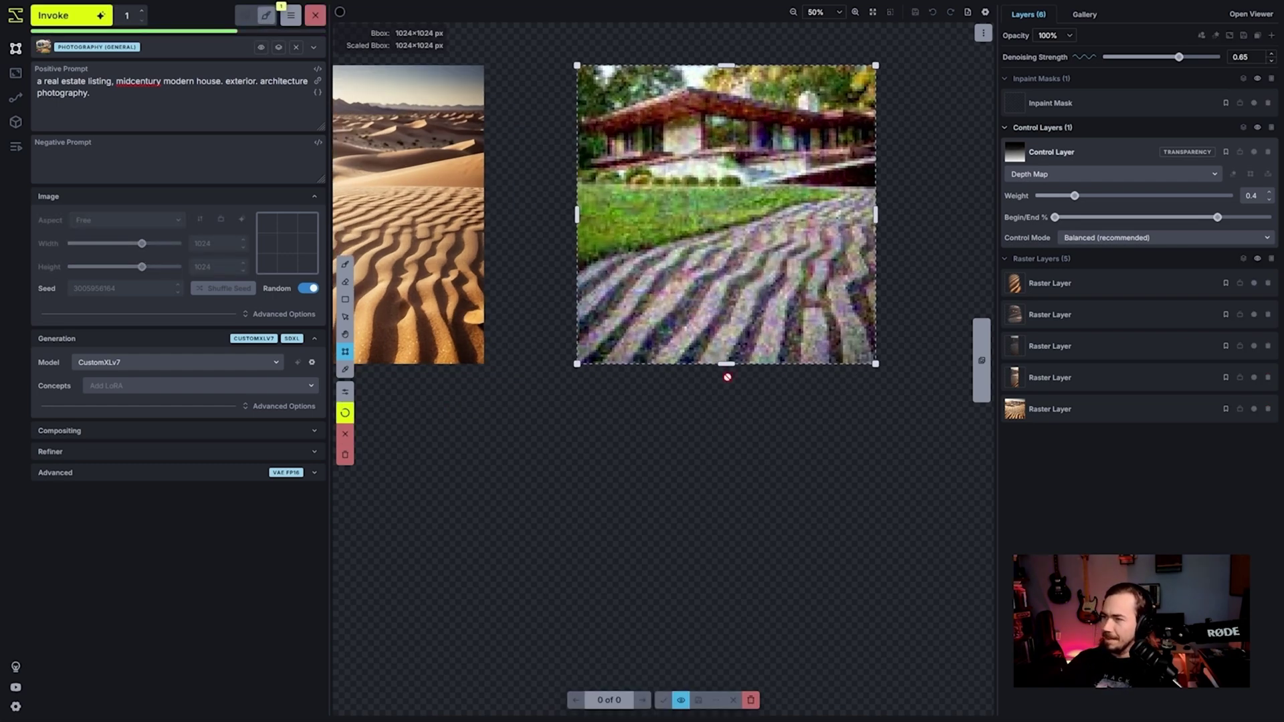
scroll(795, 440, down, 2)
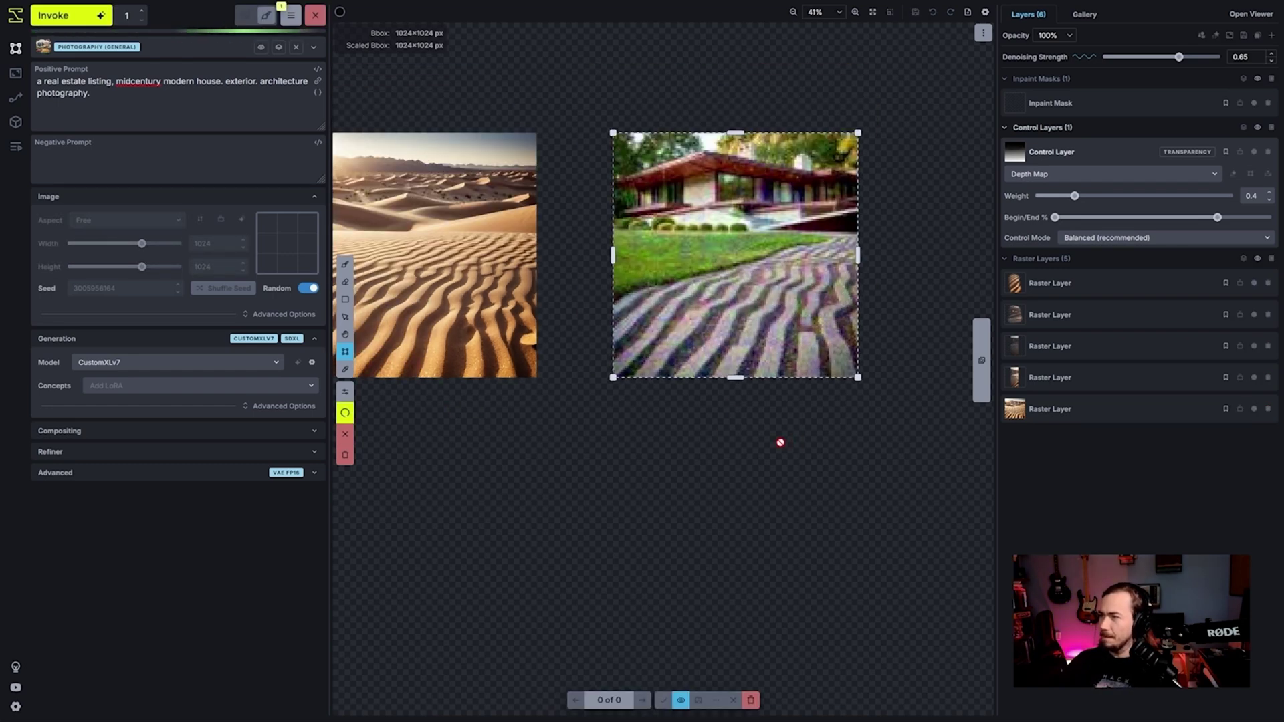
Step: Disable the control layer and shift the bounding box right so it covers the house image's right part and empty canvas
scroll(763, 421, down, 2)
click(1254, 151)
drag(681, 338, 767, 339)
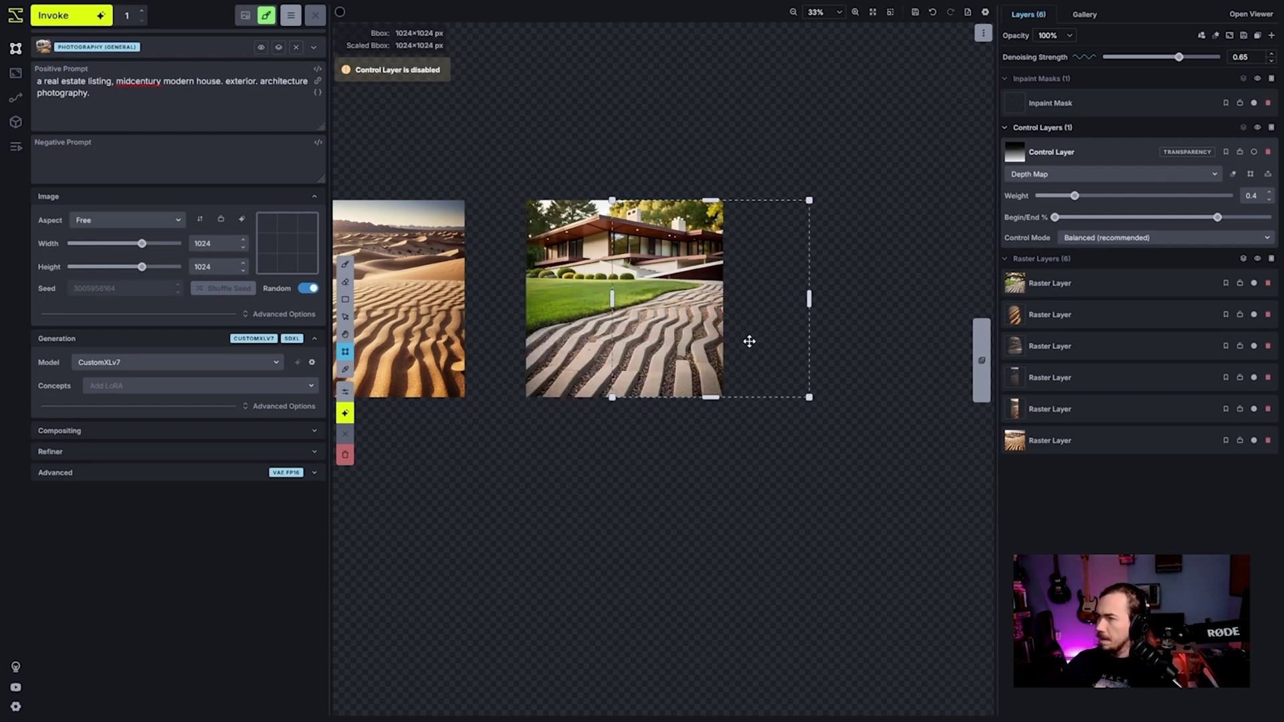
Step: Try generating an extension of the house image inside the bounding box and discard the result
click(67, 14)
scroll(712, 381, up, 4)
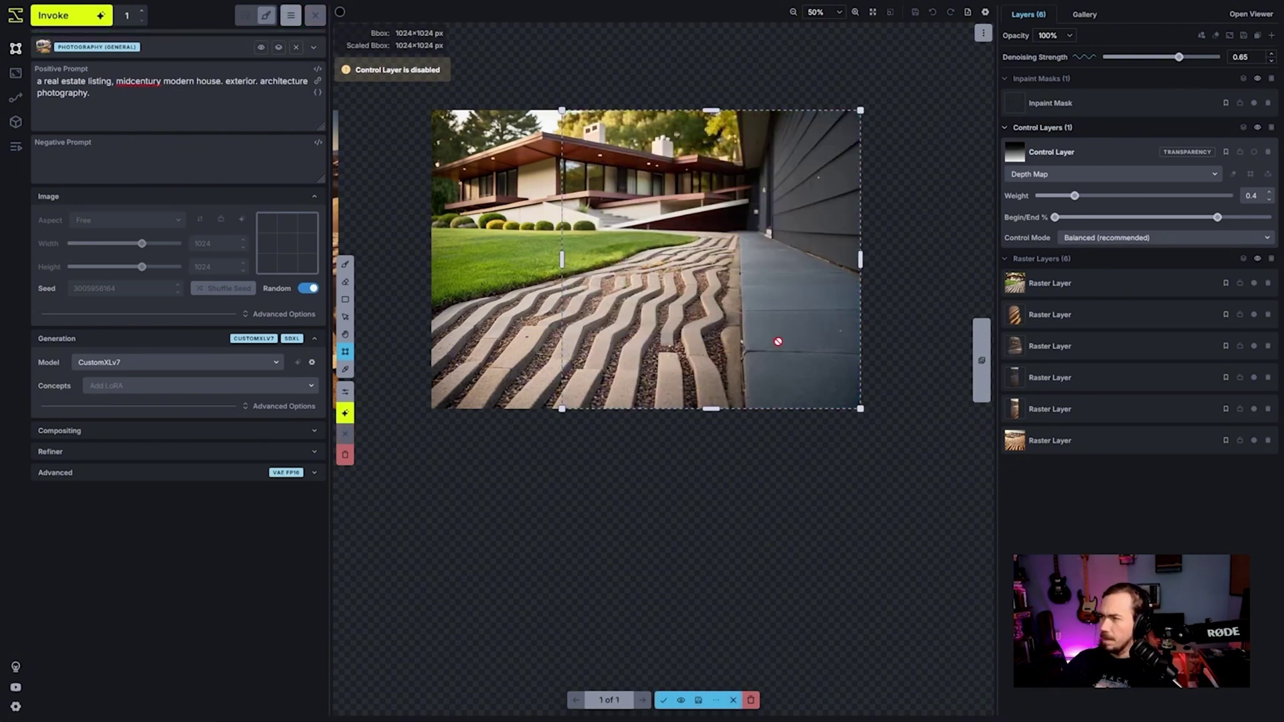
scroll(778, 342, down, 2)
click(751, 699)
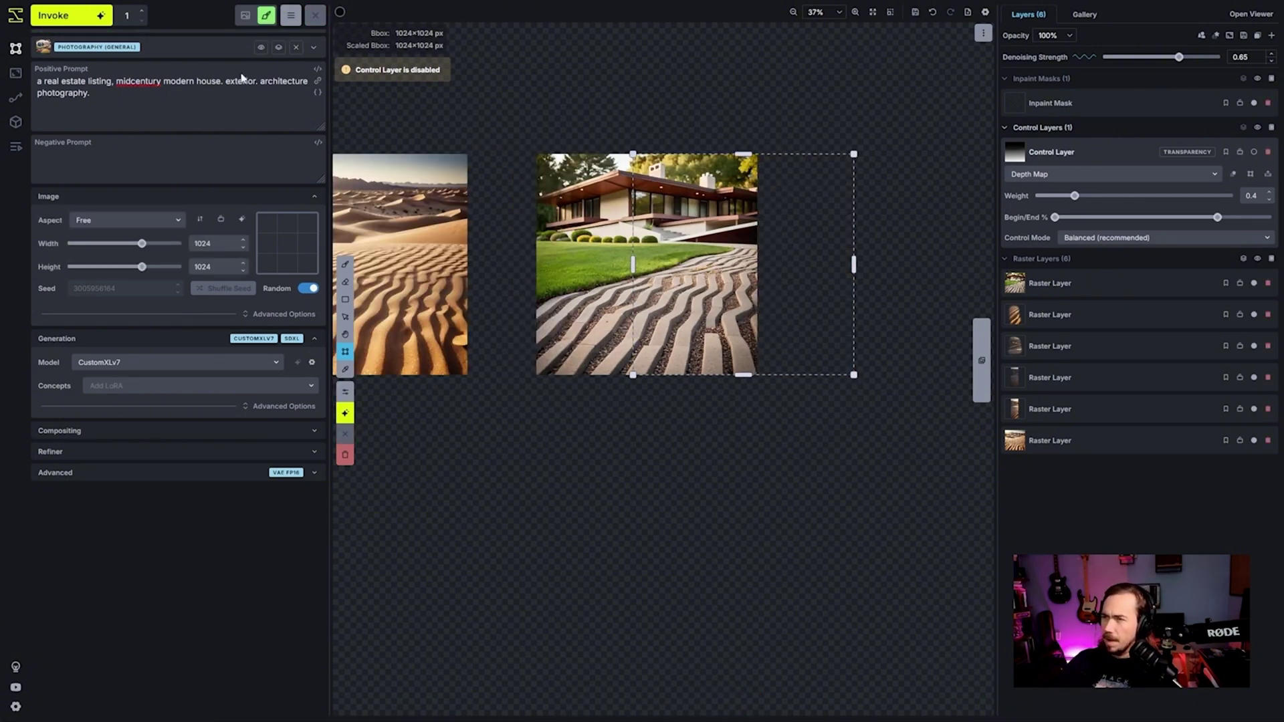
Step: Generate another house extension, show the Coherence Pass compositing settings, and discard this second result
click(92, 22)
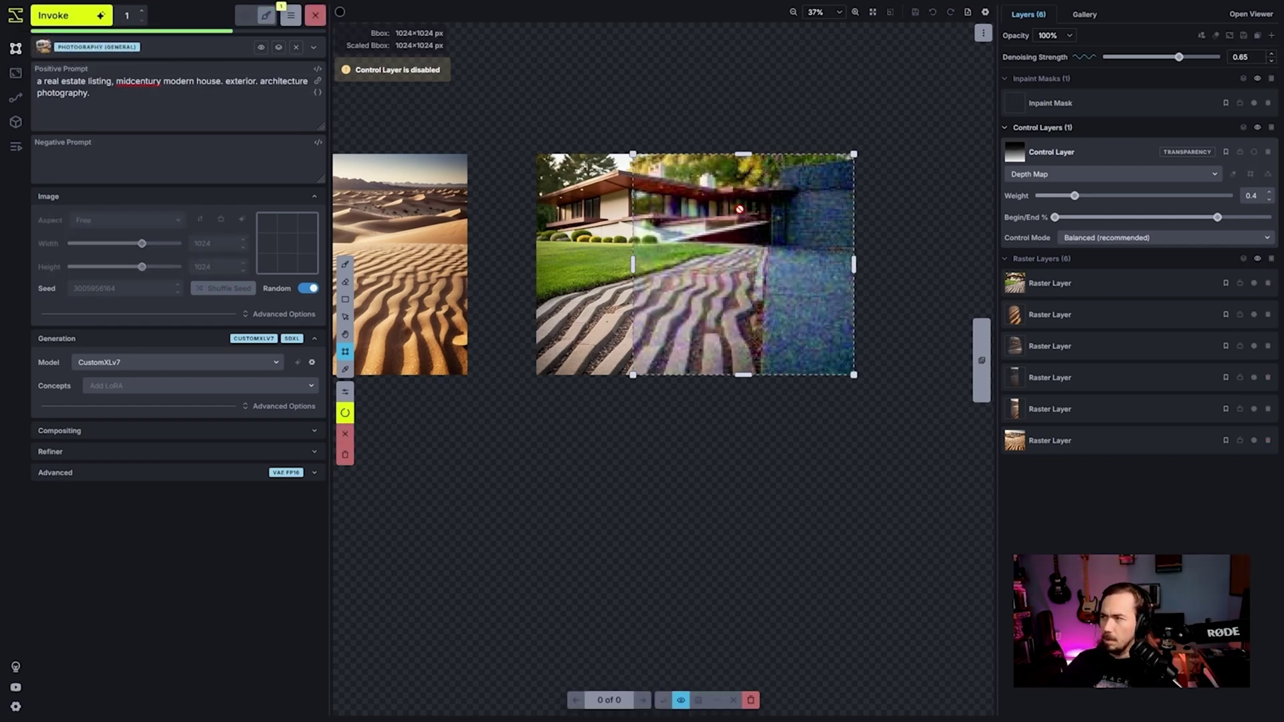
click(227, 432)
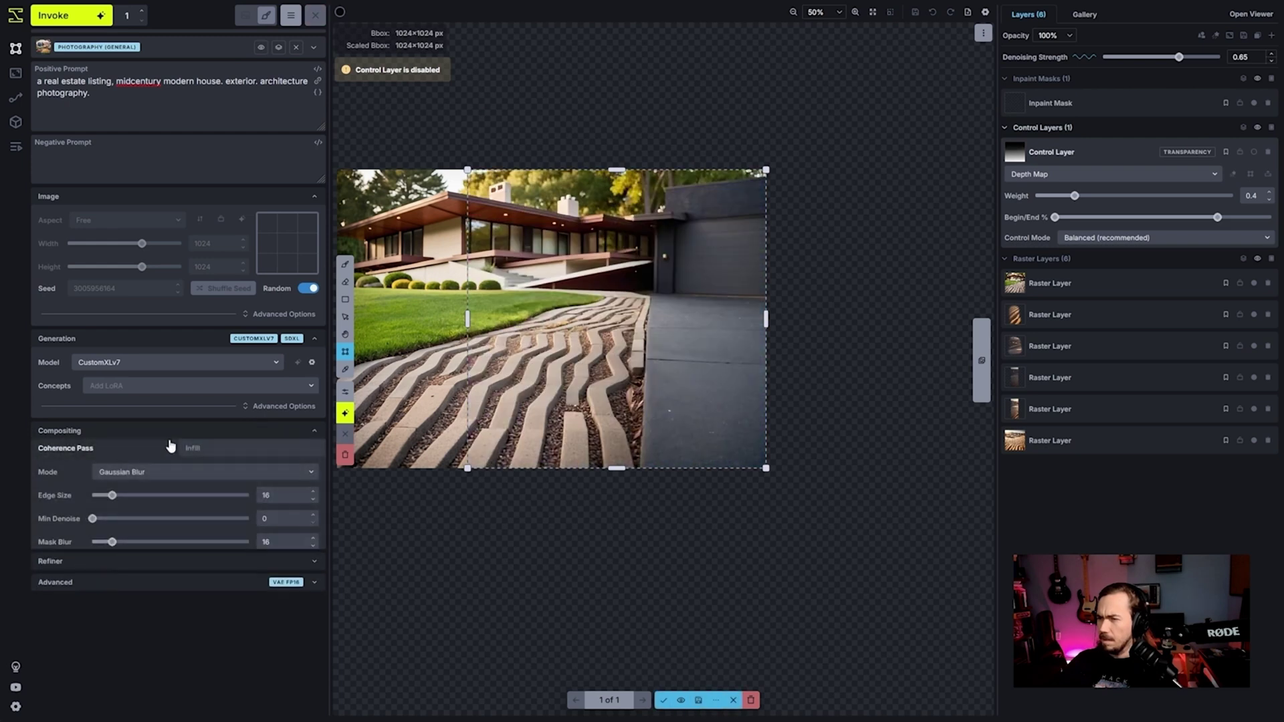
click(104, 450)
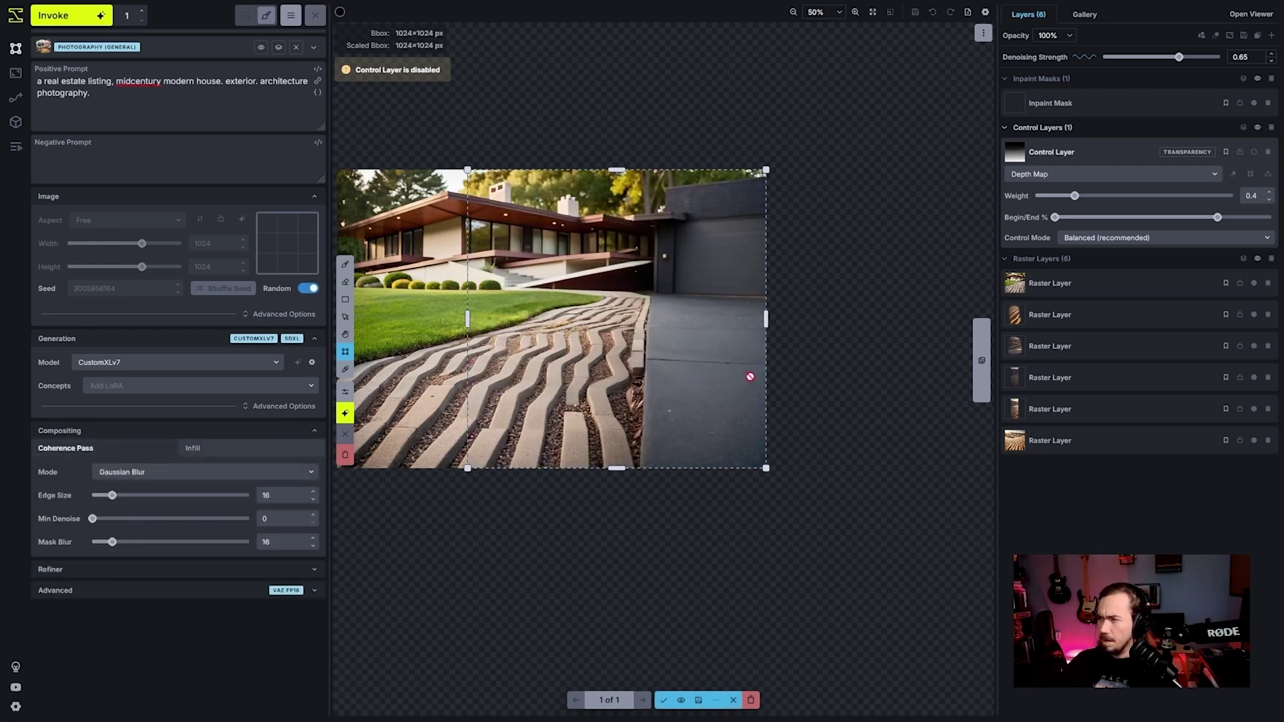
click(751, 700)
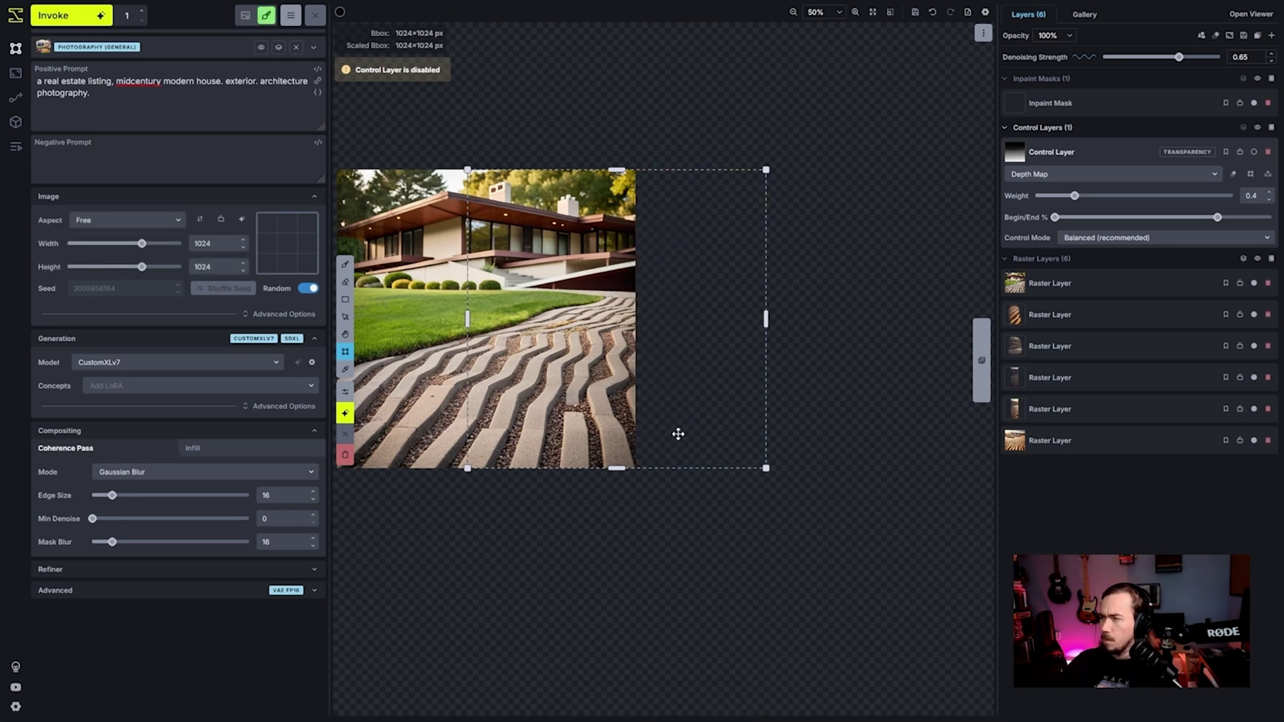
Step: Sample a dark brown from the house and paint rough roof strokes with a 36 px brush into the empty canvas beside it
click(1158, 286)
key(i)
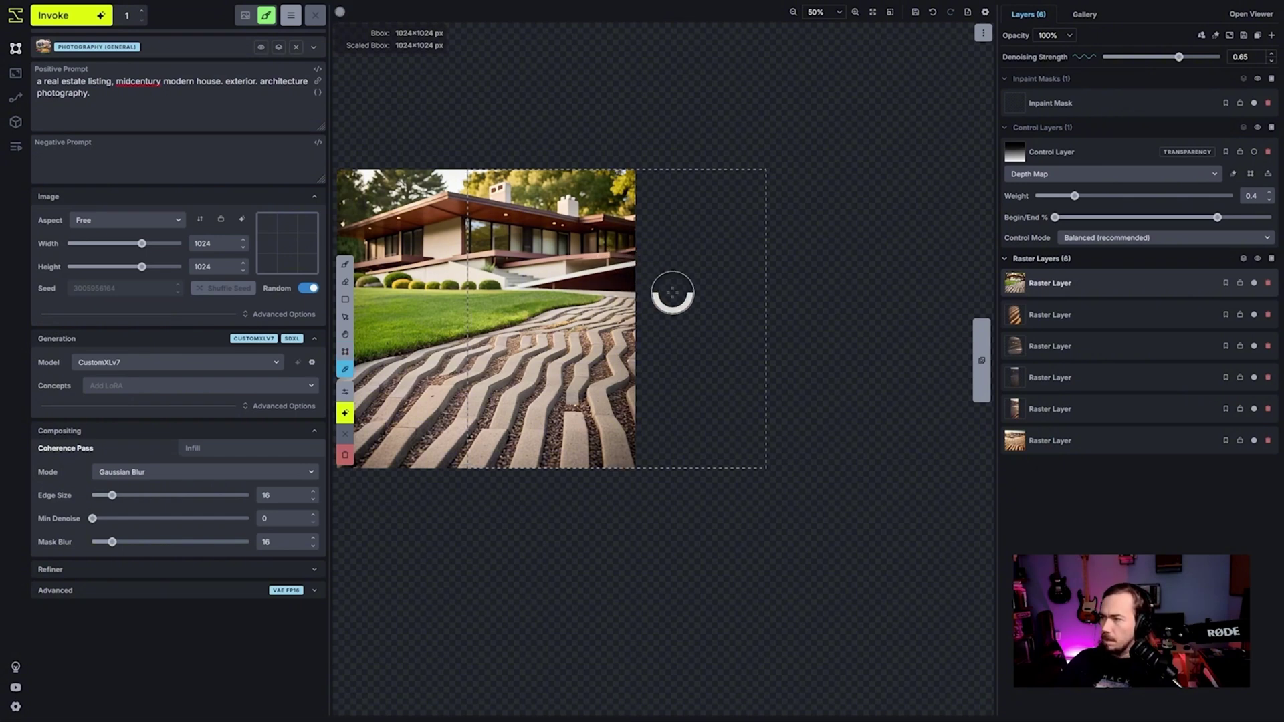
key(c)
scroll(633, 223, up, 2)
key(b)
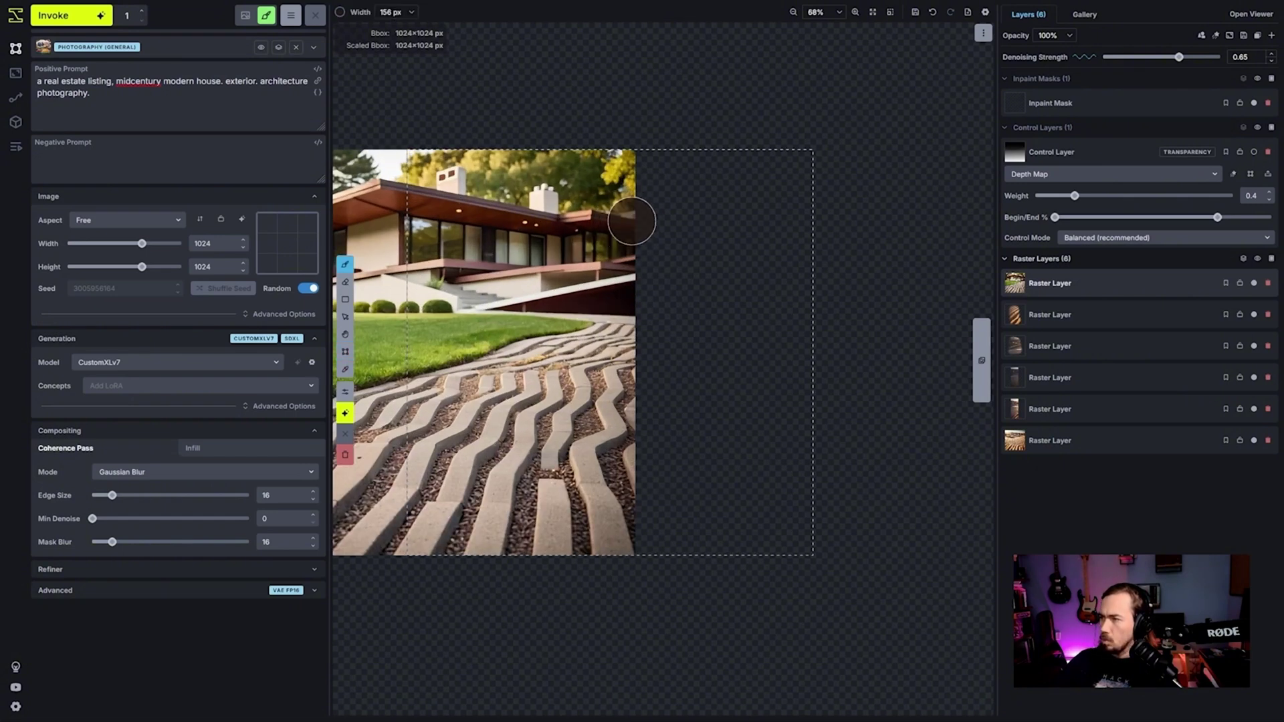
click(339, 12)
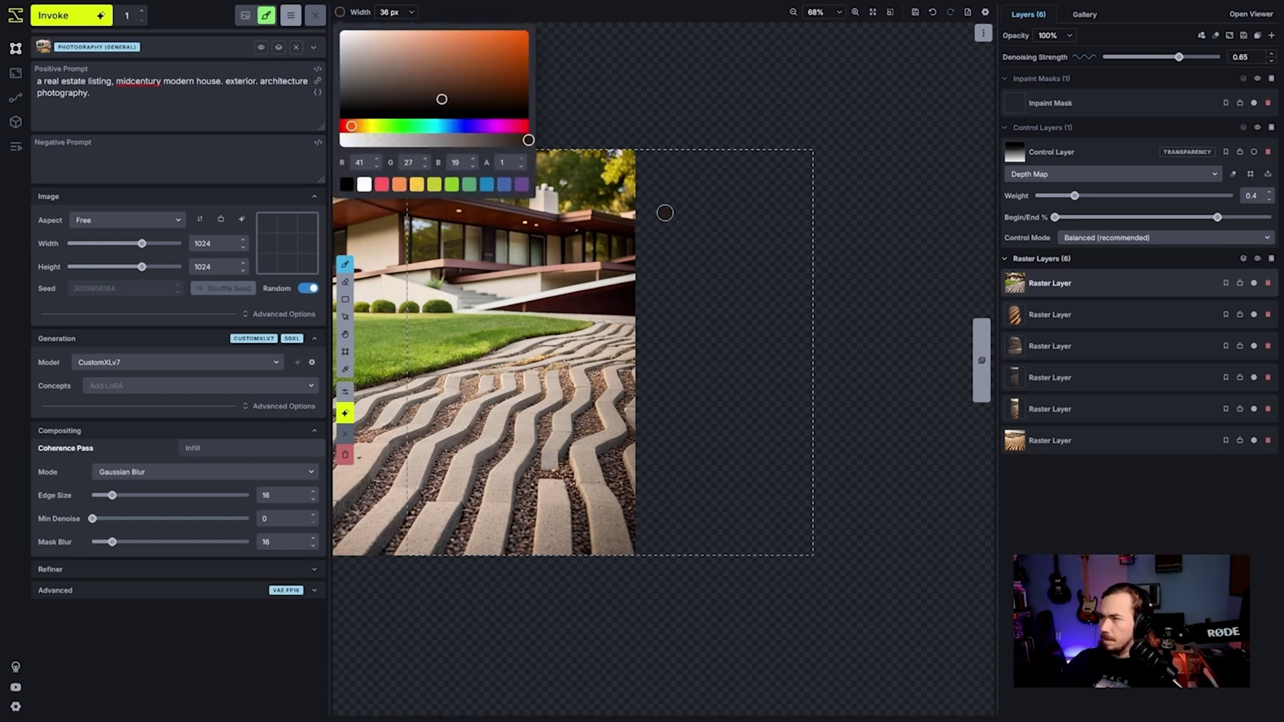
mouse_move(630, 232)
mouse_down()
mouse_move(774, 247)
mouse_move(696, 278)
mouse_up()
key(ctrl+a)
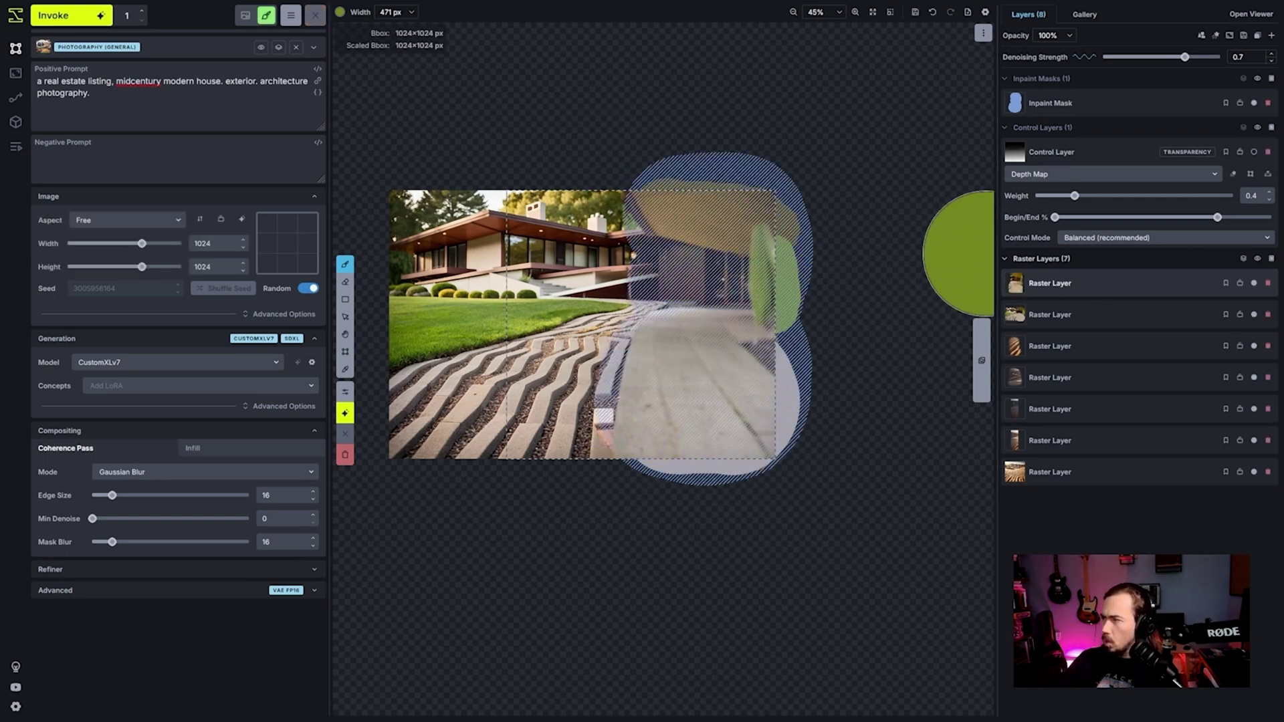
Step: Clear the painted area from the inpaint mask
click(1076, 105)
key(shift+c)
scroll(660, 240, up, 6)
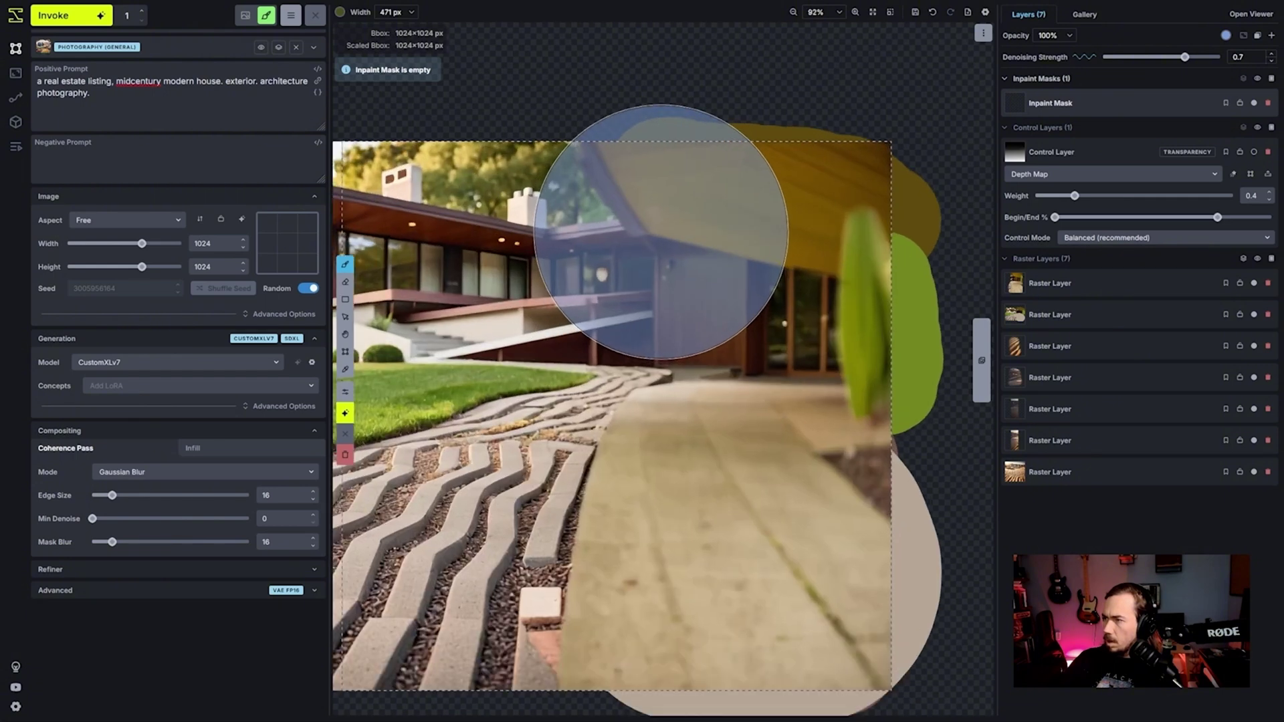
Step: Paint rough roof and wall shapes past the house image's right edge on the newest raster layer, using colors sampled from the image
scroll(665, 241, down, 3)
click(1105, 287)
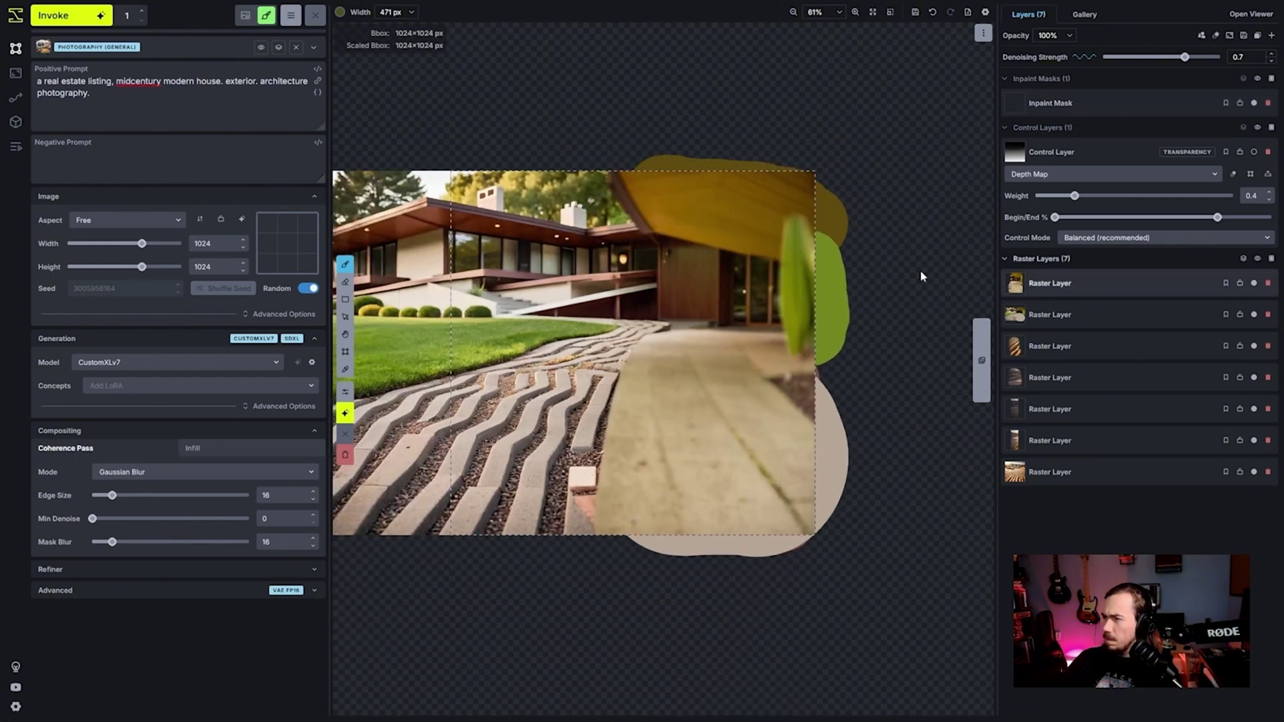
scroll(710, 225, down, 4)
key(i)
scroll(652, 195, up, 7)
click(653, 197)
scroll(555, 281, down, 4)
key(b)
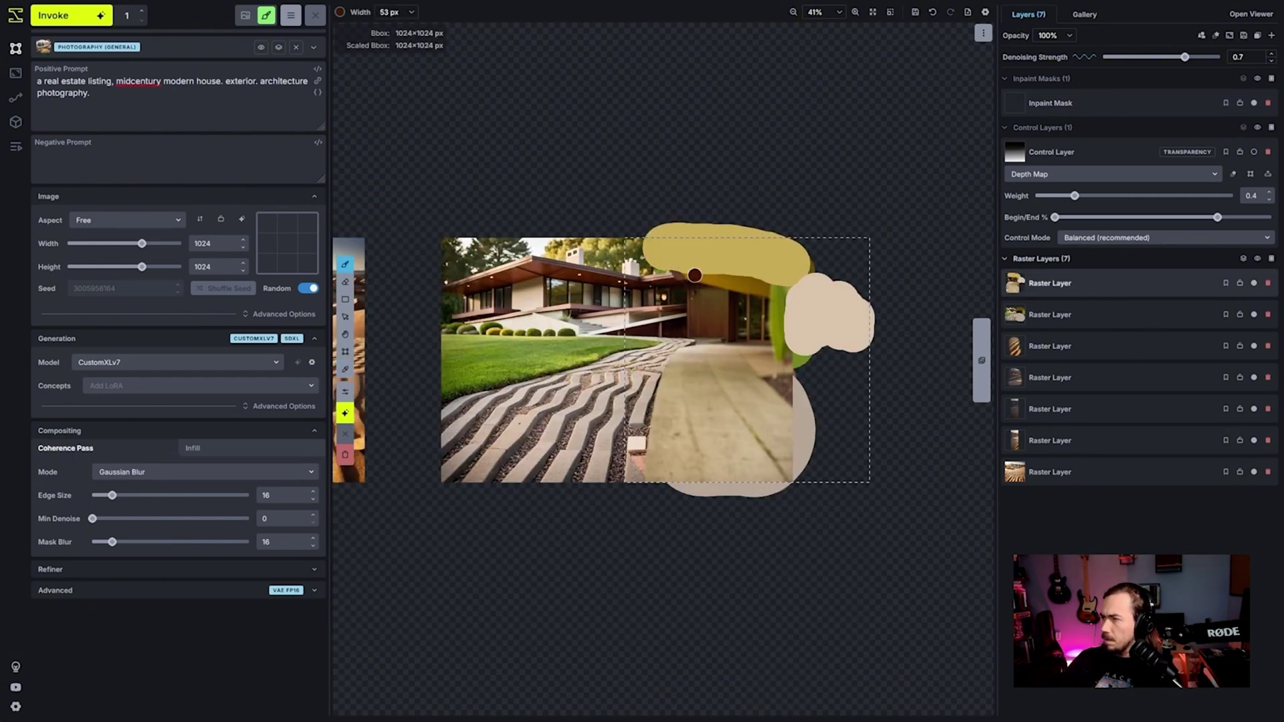
mouse_move(677, 271)
mouse_down()
mouse_move(726, 266)
mouse_move(868, 286)
mouse_up()
mouse_move(756, 343)
mouse_down()
mouse_move(837, 347)
mouse_move(749, 274)
mouse_move(835, 261)
mouse_move(869, 347)
mouse_move(869, 307)
mouse_up()
Step: Generate the masked house extension in a 1792×1024 px bounding box at 0.8 denoising strength and merge the accepted result with the visible layers
scroll(834, 359, down, 3)
key(c)
key(q)
key(b)
scroll(794, 365, down, 15)
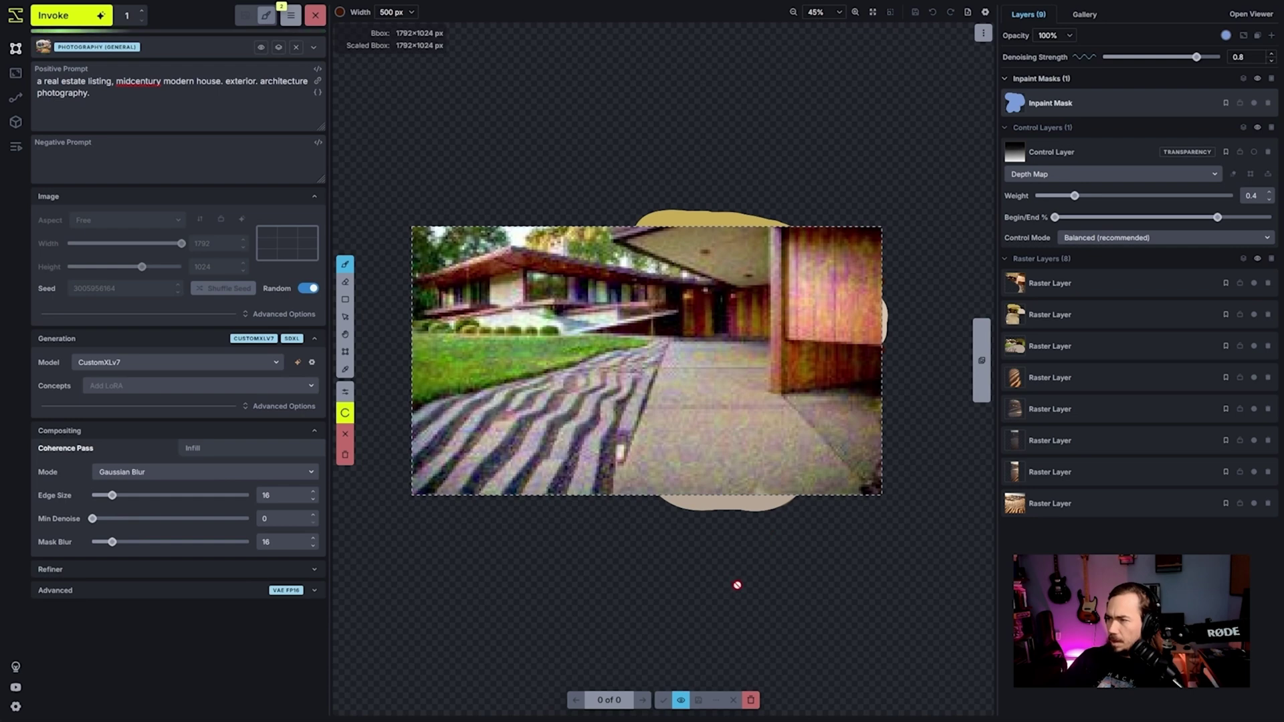
click(729, 700)
click(693, 699)
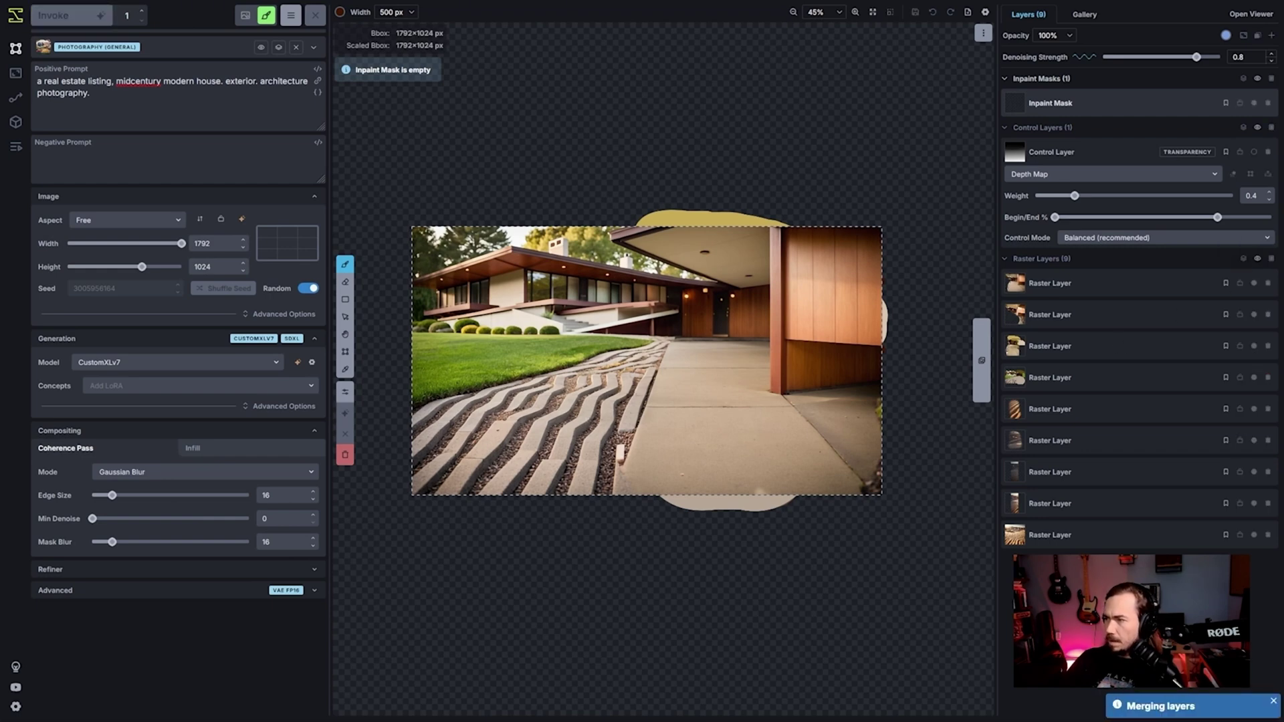
Step: Delete the four old house raster layers directly beneath the merged layer
key(e)
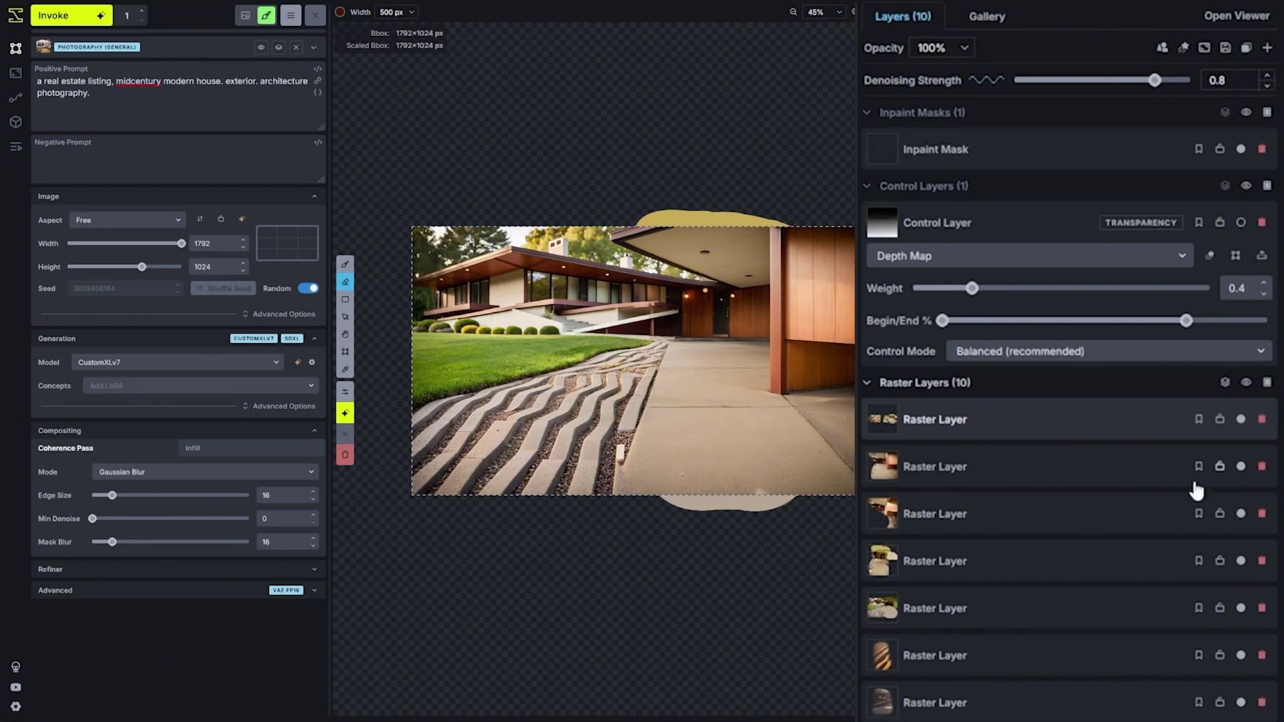
click(1072, 464)
click(1262, 468)
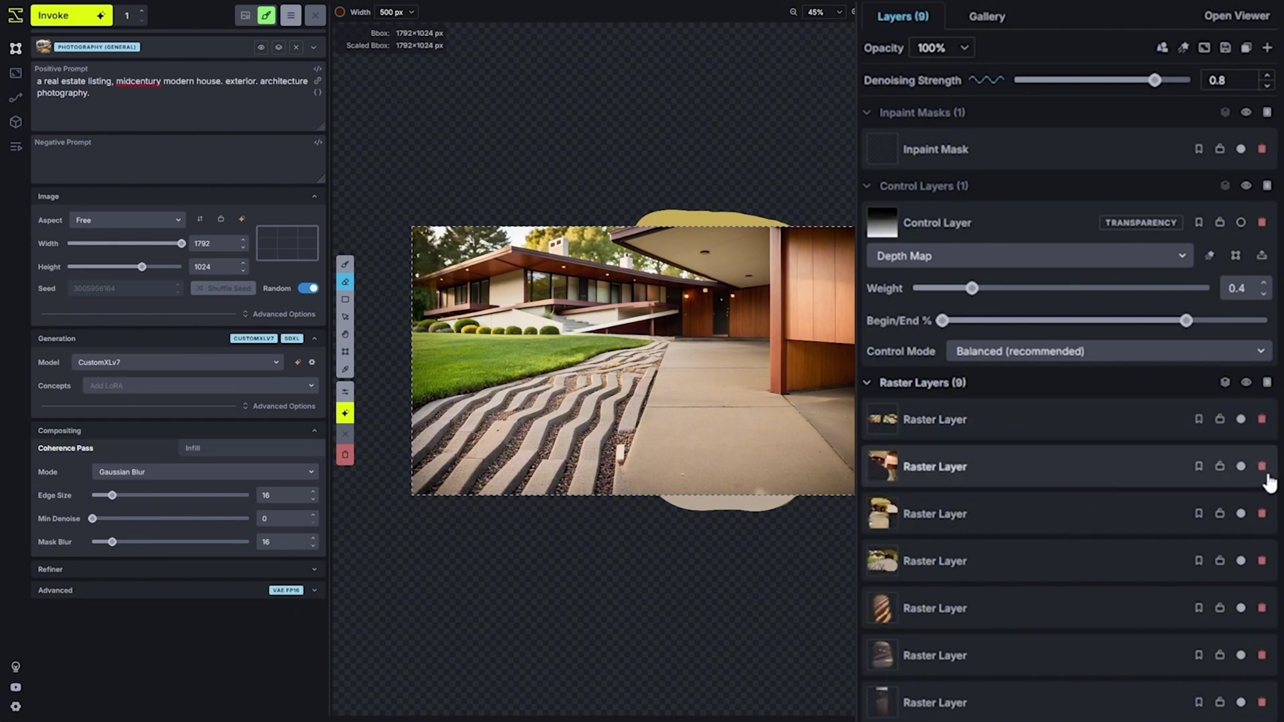
click(1262, 467)
click(1262, 467)
click(1262, 467)
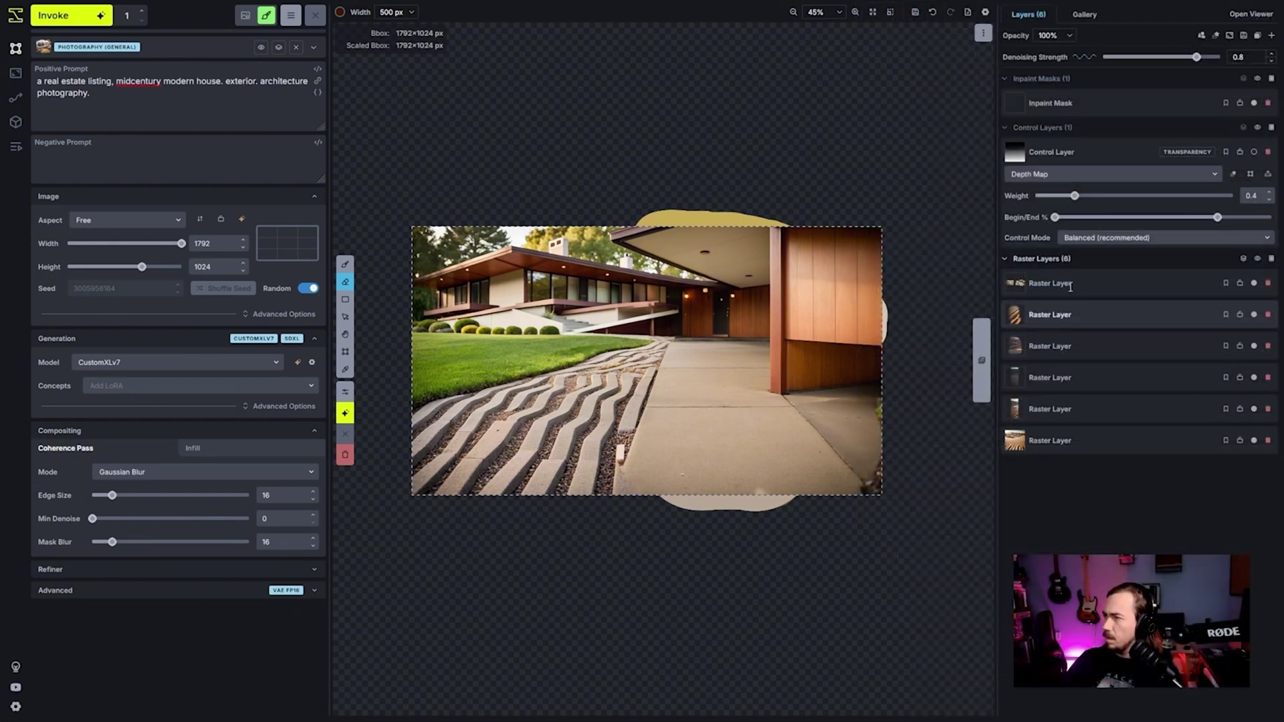
Step: Erase the lawn, paving, near roof and much of the sky around the house on the merged raster layer with a large eraser
click(1069, 286)
mouse_move(443, 468)
mouse_down()
mouse_move(444, 401)
mouse_move(427, 392)
mouse_move(832, 407)
mouse_move(835, 259)
mouse_move(668, 208)
mouse_move(623, 232)
mouse_move(590, 223)
mouse_move(670, 242)
mouse_up()
scroll(667, 209, up, 12)
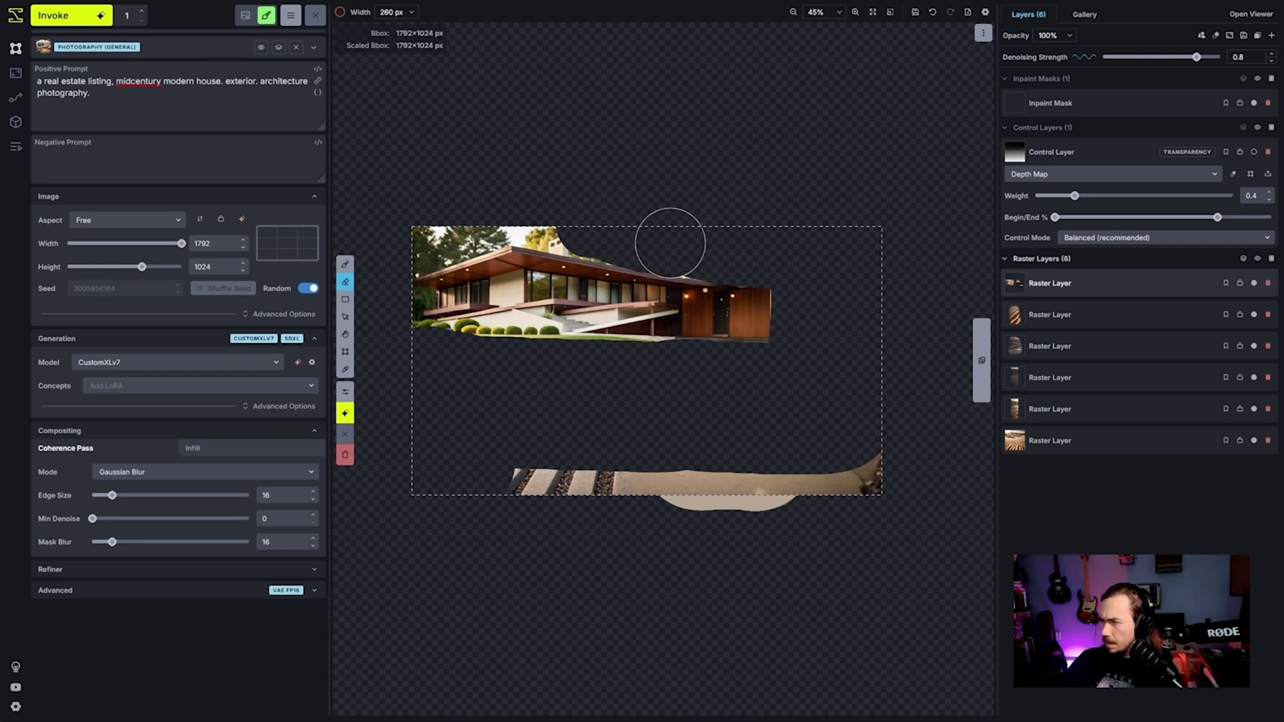
Step: Erase the remaining sky and trees along the roofline and chimney, reducing the eraser to 34 px and finally 16 px
key(bracketleft)
key(bracketleft)
key(bracketleft)
key(bracketleft)
key(bracketleft)
key(bracketleft)
key(bracketleft)
key(bracketleft)
key(bracketleft)
key(bracketleft)
key(bracketleft)
key(bracketleft)
drag(593, 212, 433, 235)
scroll(543, 246, up, 2)
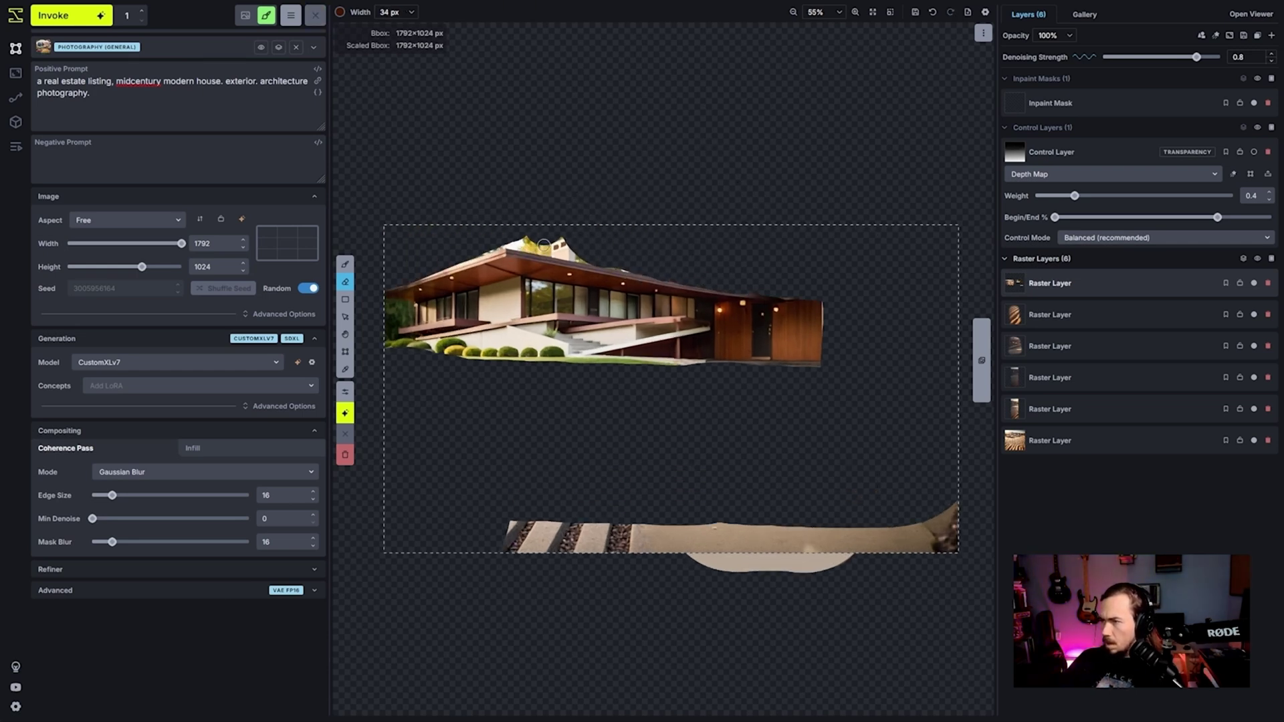
scroll(544, 246, up, 3)
key(bracketleft)
key(bracketleft)
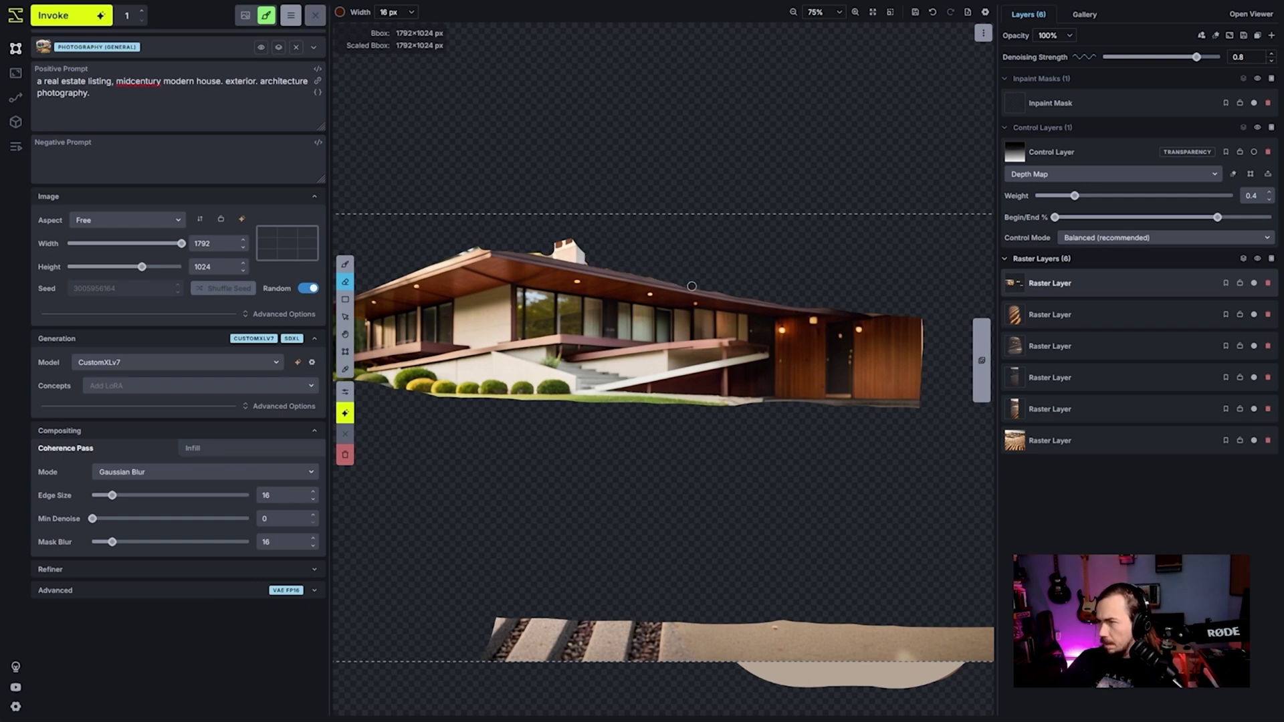
Step: Erase the leftover strip of paving below the house cutout
scroll(691, 286, down, 10)
scroll(664, 416, down, 20)
drag(663, 415, 865, 417)
Step: Move the house cutout layer onto the desert image
key(h)
drag(556, 227, 786, 217)
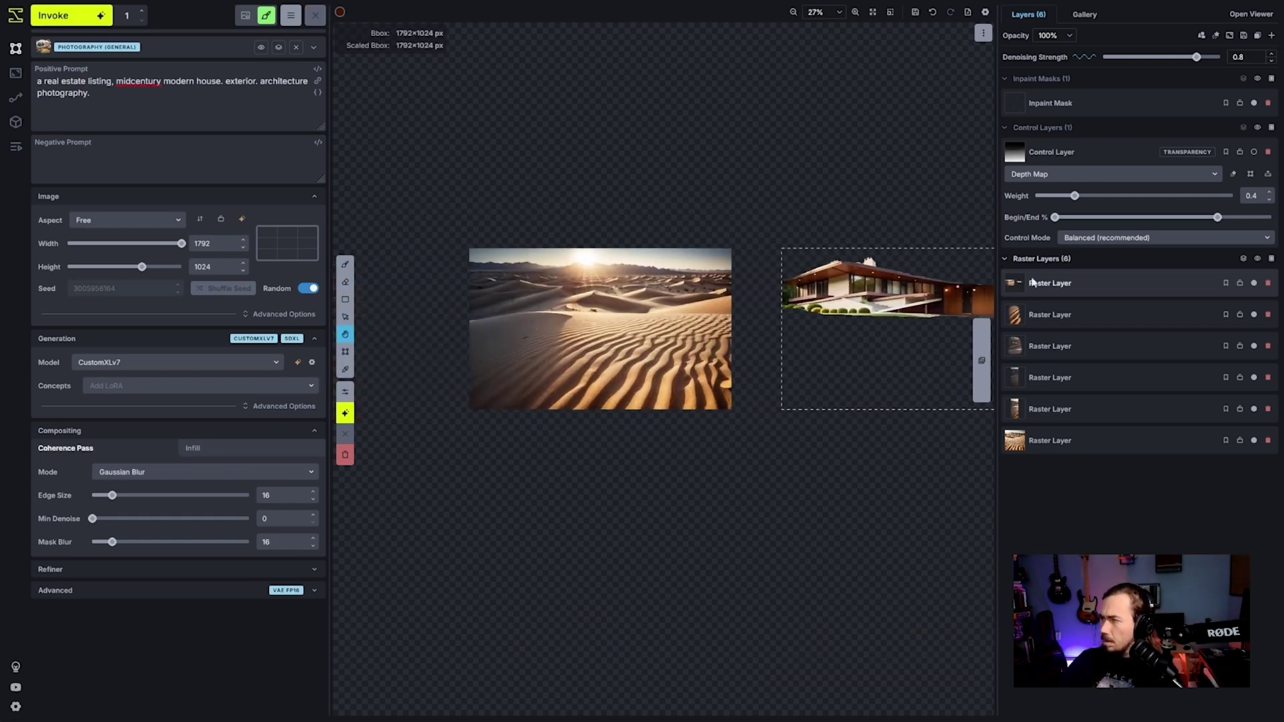
key(v)
drag(888, 301, 597, 310)
scroll(598, 310, up, 3)
Step: Transform the house cutout to scale it down, straighten it and position it on the dune ridge in the desert scene's right half
key(shift+t)
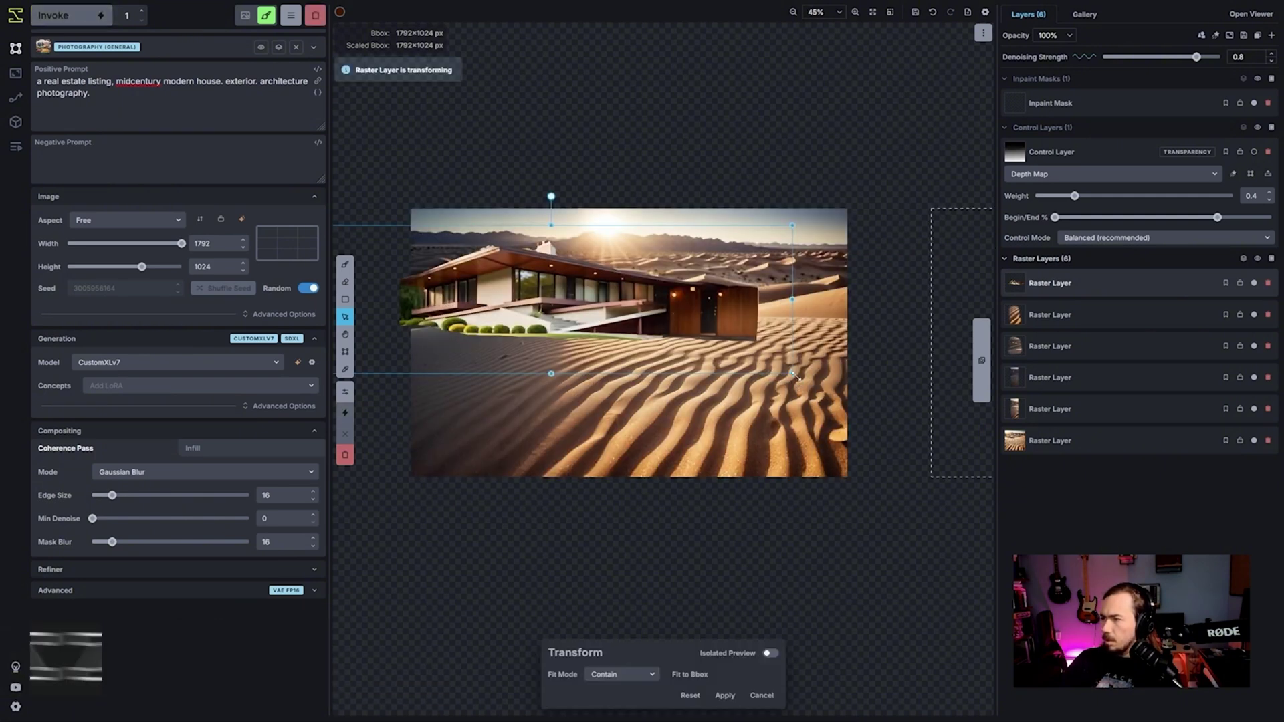
drag(792, 373, 735, 356)
drag(523, 195, 519, 194)
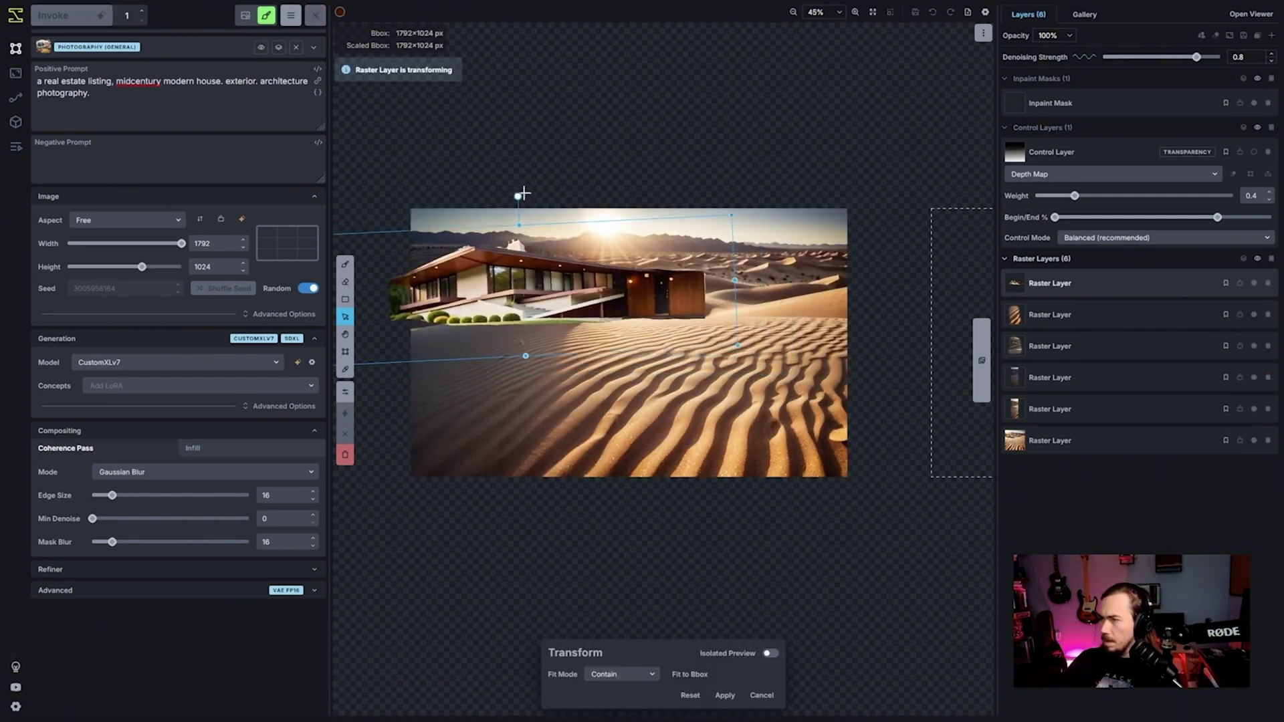
key(e)
mouse_move(624, 305)
mouse_down()
mouse_move(647, 325)
mouse_move(760, 302)
mouse_move(776, 318)
mouse_up()
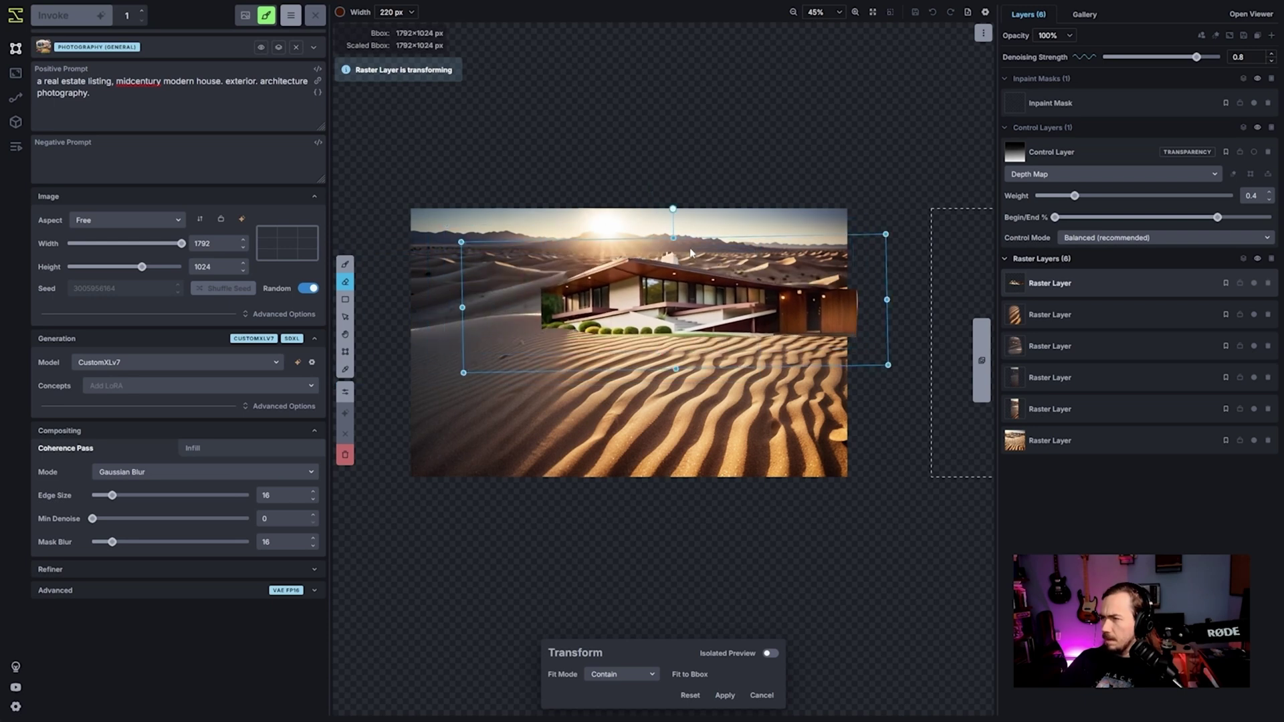
drag(671, 200, 671, 202)
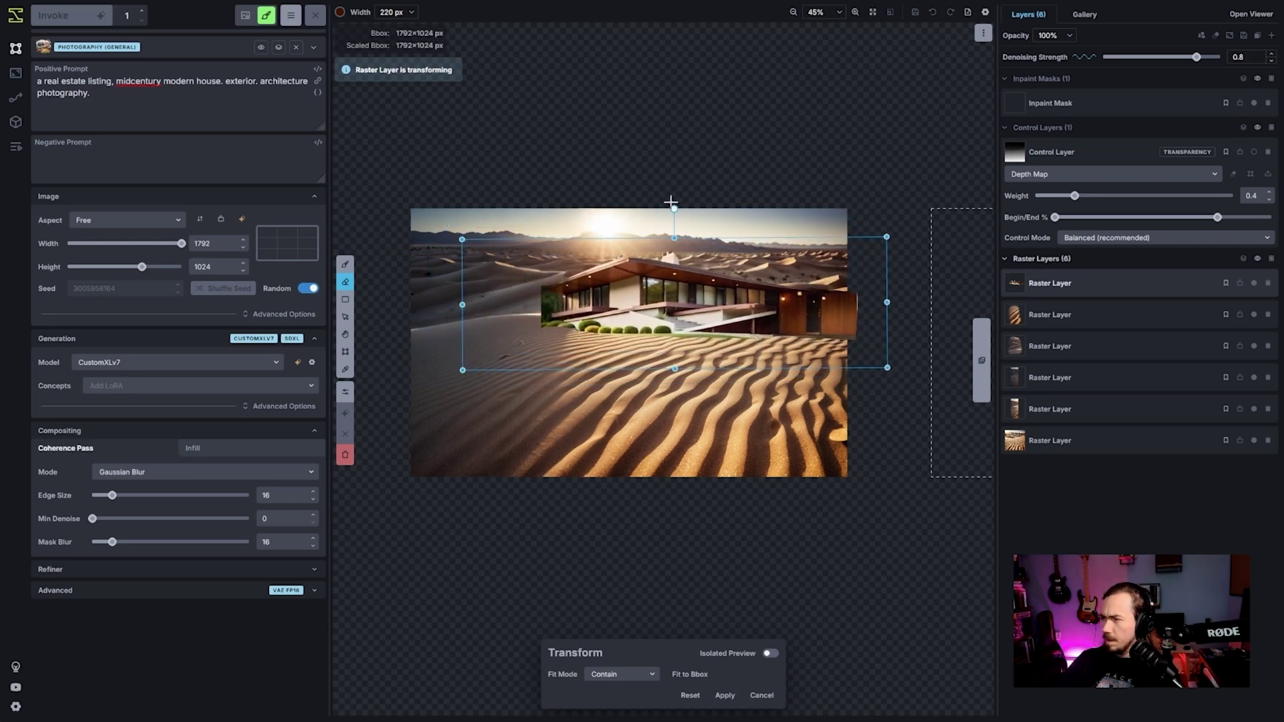
drag(731, 292, 713, 278)
drag(750, 299, 744, 309)
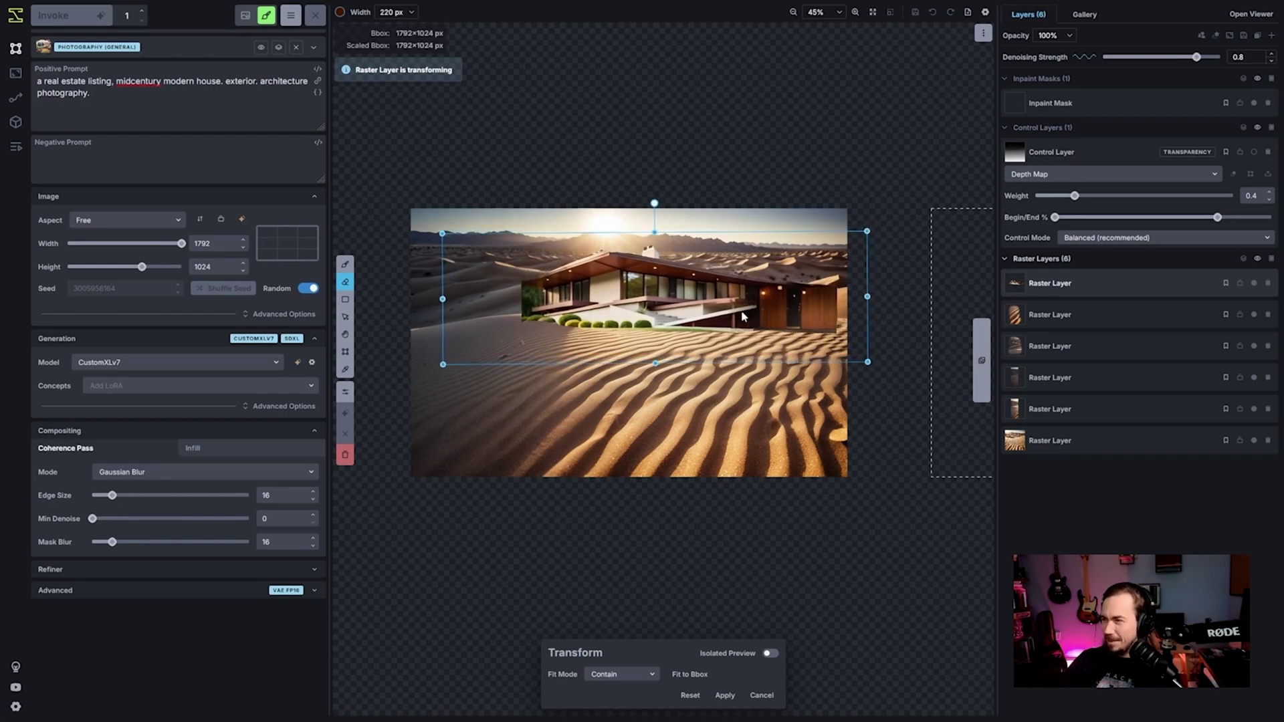
click(724, 696)
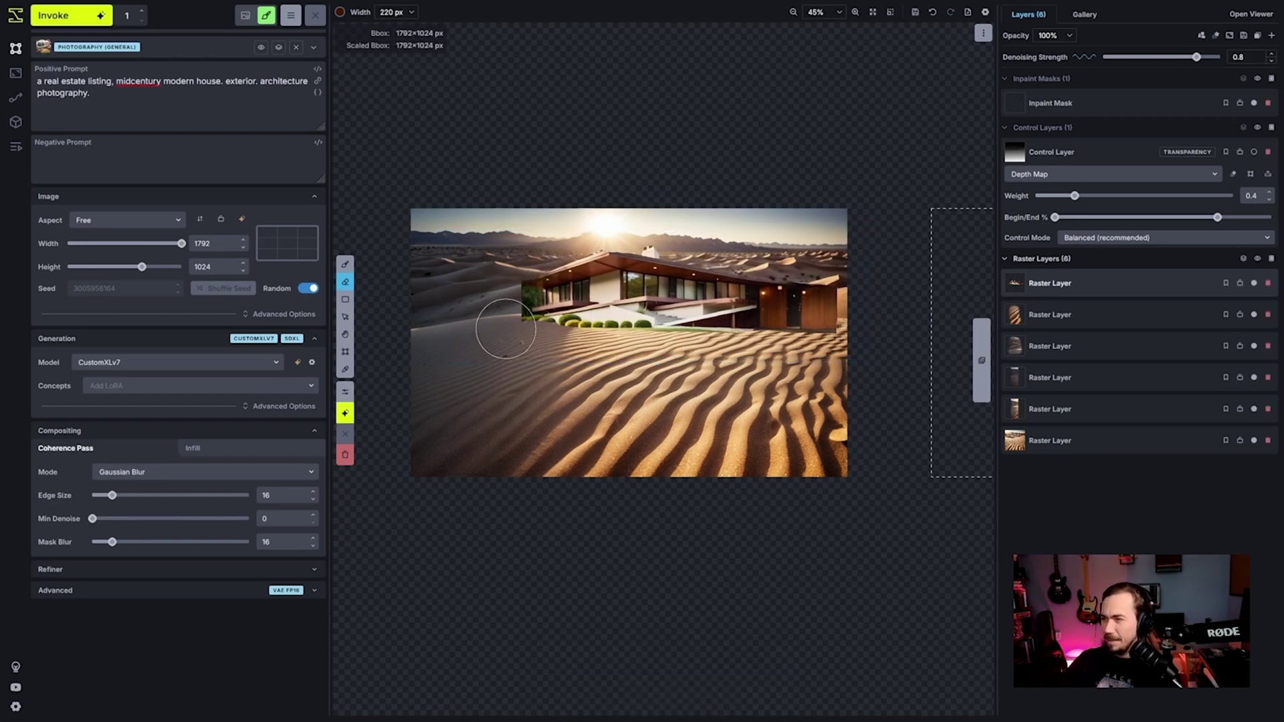
Step: Erase the greenery at the house's left end with a 55 px eraser
scroll(493, 333, up, 10)
key(bracketright)
key(bracketright)
mouse_move(582, 347)
mouse_down()
mouse_move(577, 227)
mouse_move(636, 229)
mouse_move(637, 244)
mouse_move(600, 258)
mouse_move(595, 314)
mouse_up()
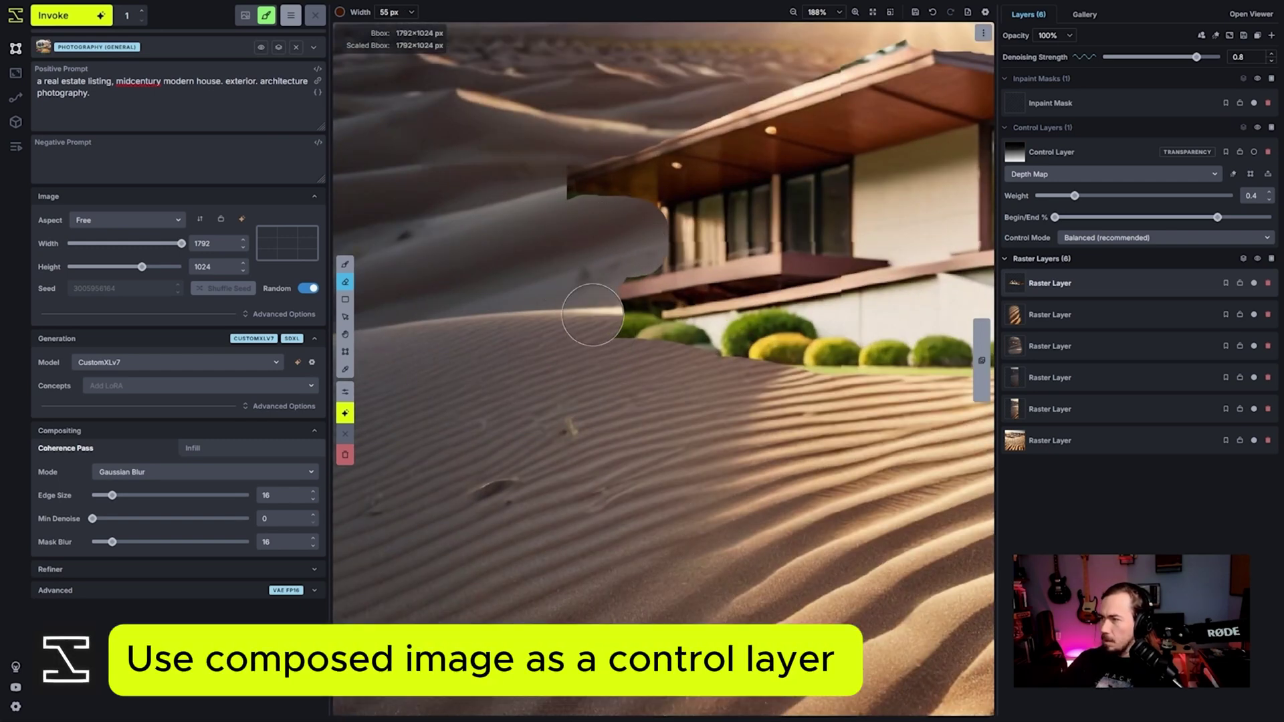
Step: Copy the house cutout raster layer to a new control layer and assign it the Contour Detection (scribble) model
scroll(657, 381, down, 13)
key(space)
drag(883, 415, 683, 434)
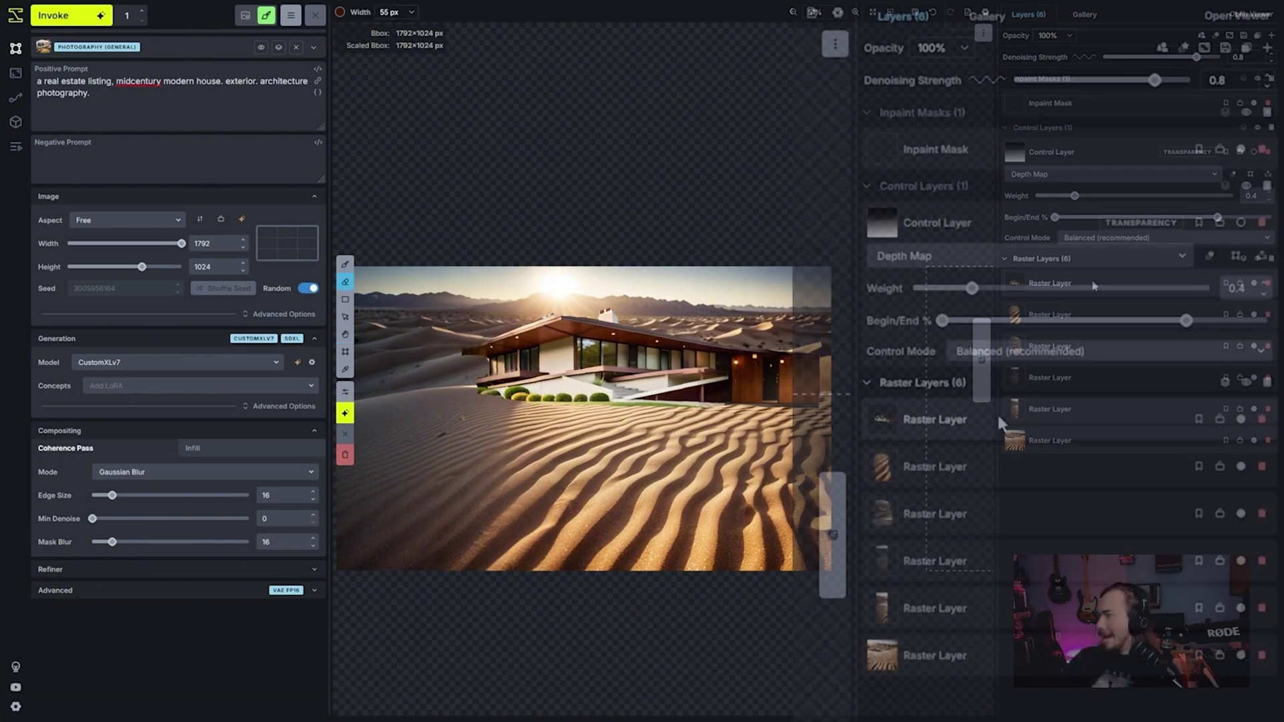
right_click(1090, 280)
mouse_move(1072, 404)
click(1076, 636)
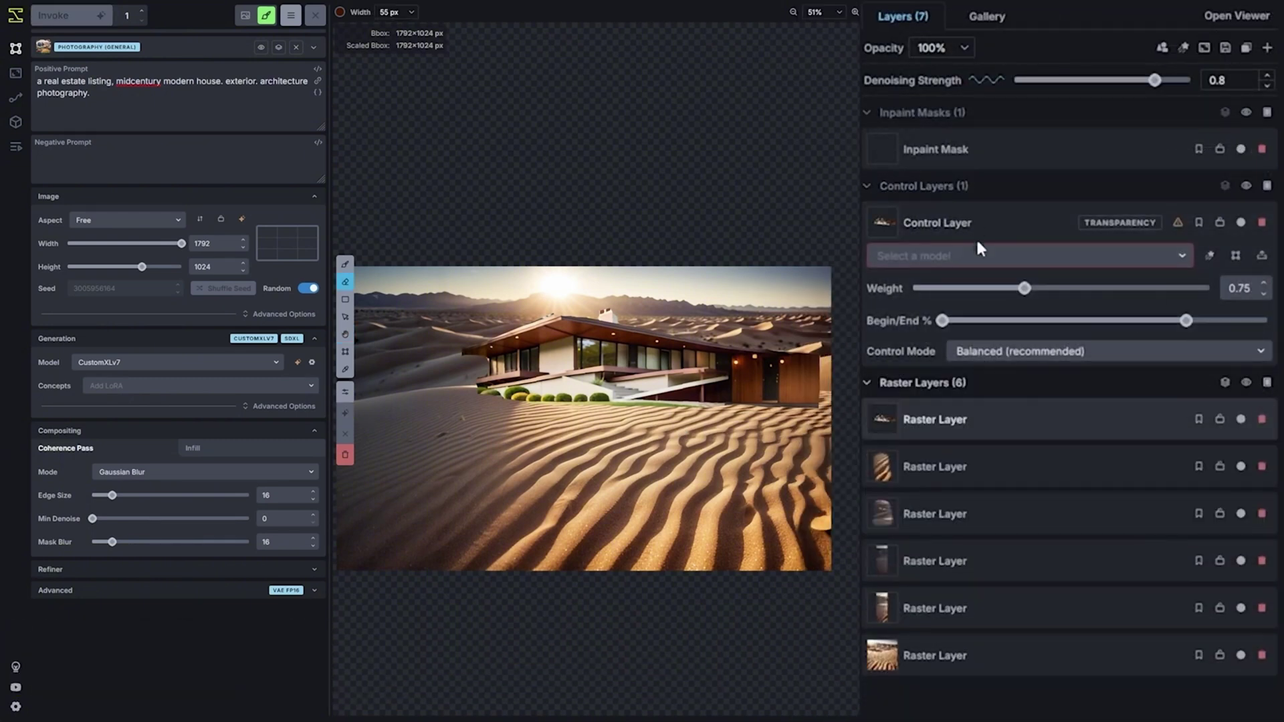
click(963, 256)
click(937, 311)
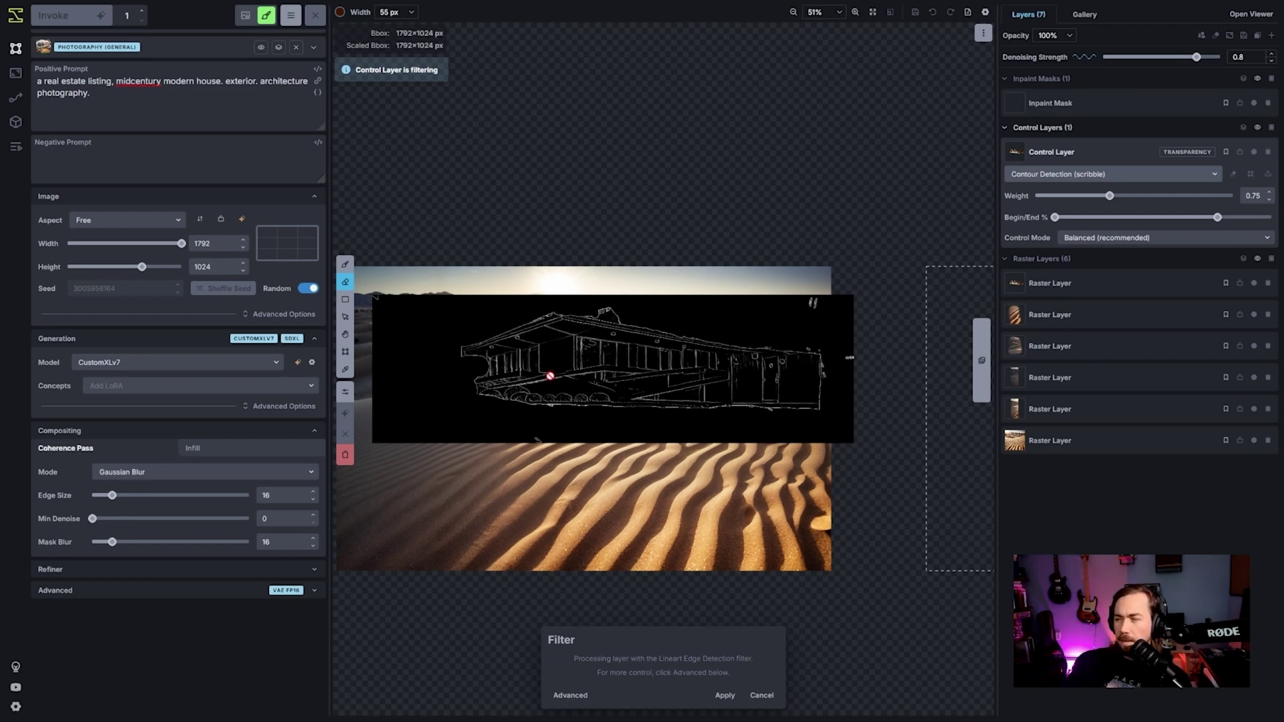
Step: Examine the Lineart Edge Detection filter preview on the control layer and cancel the filter
scroll(528, 384, up, 3)
scroll(594, 535, up, 2)
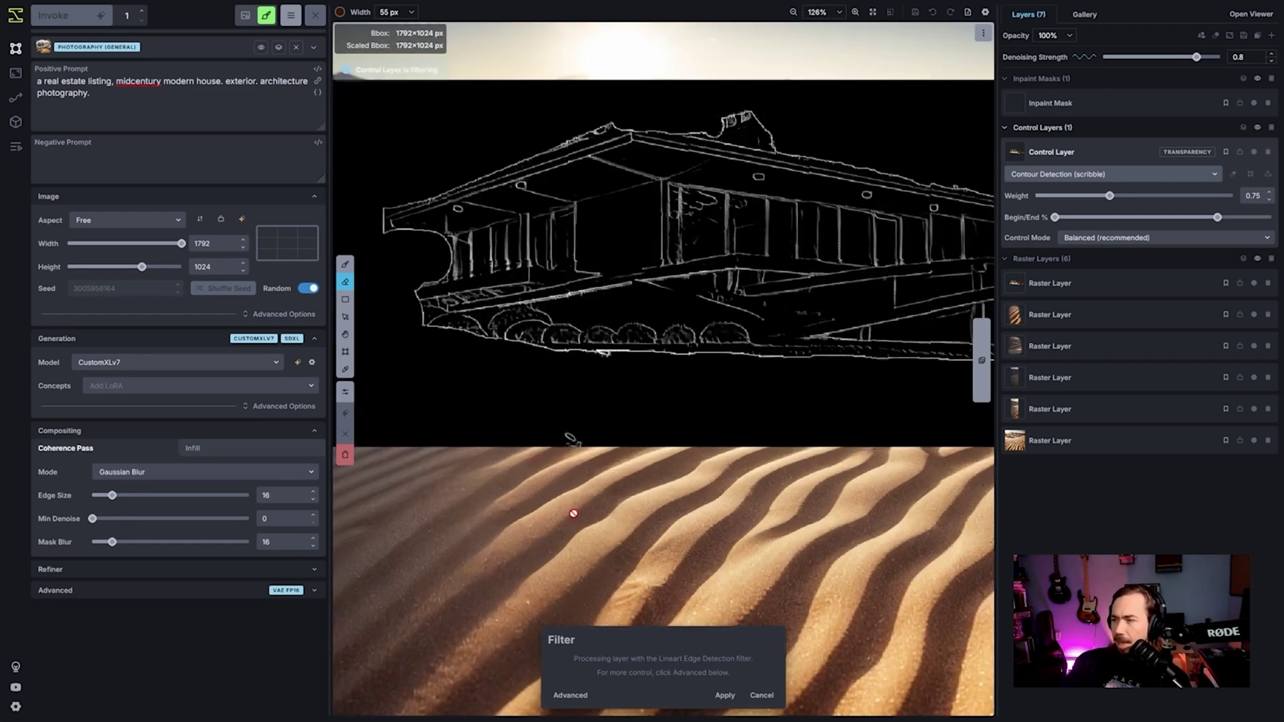
click(756, 681)
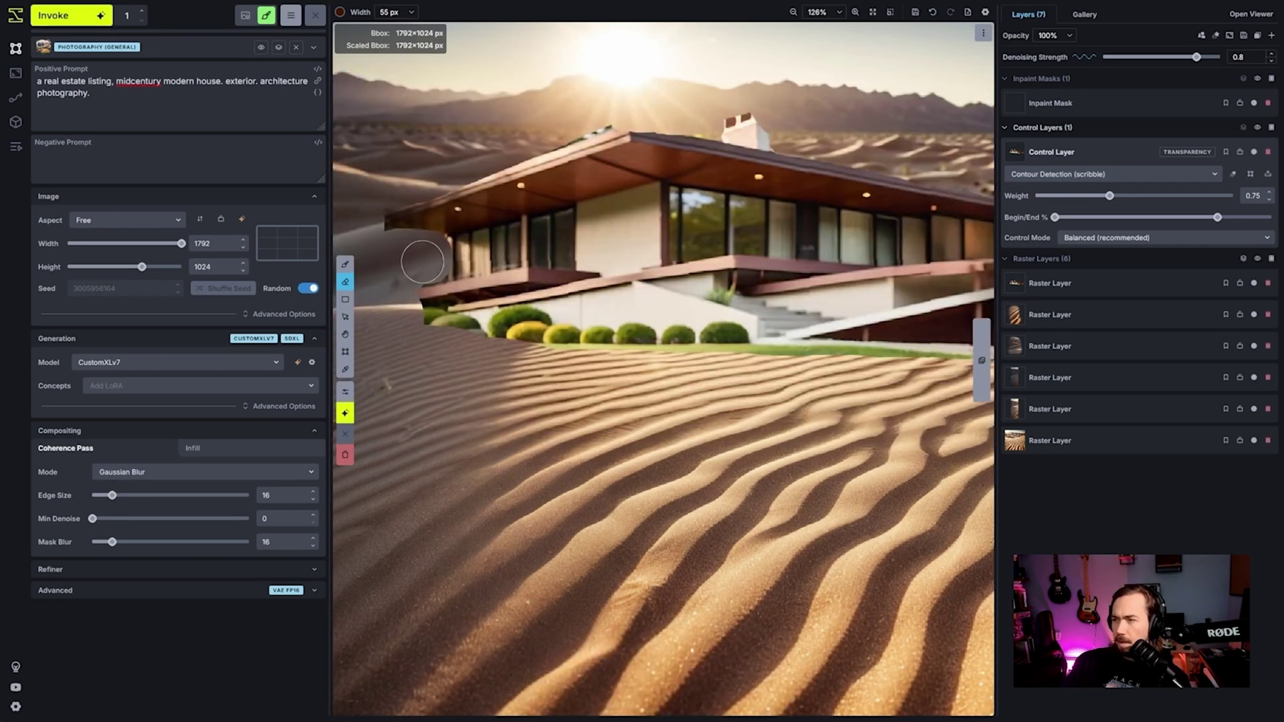
key(shift+1)
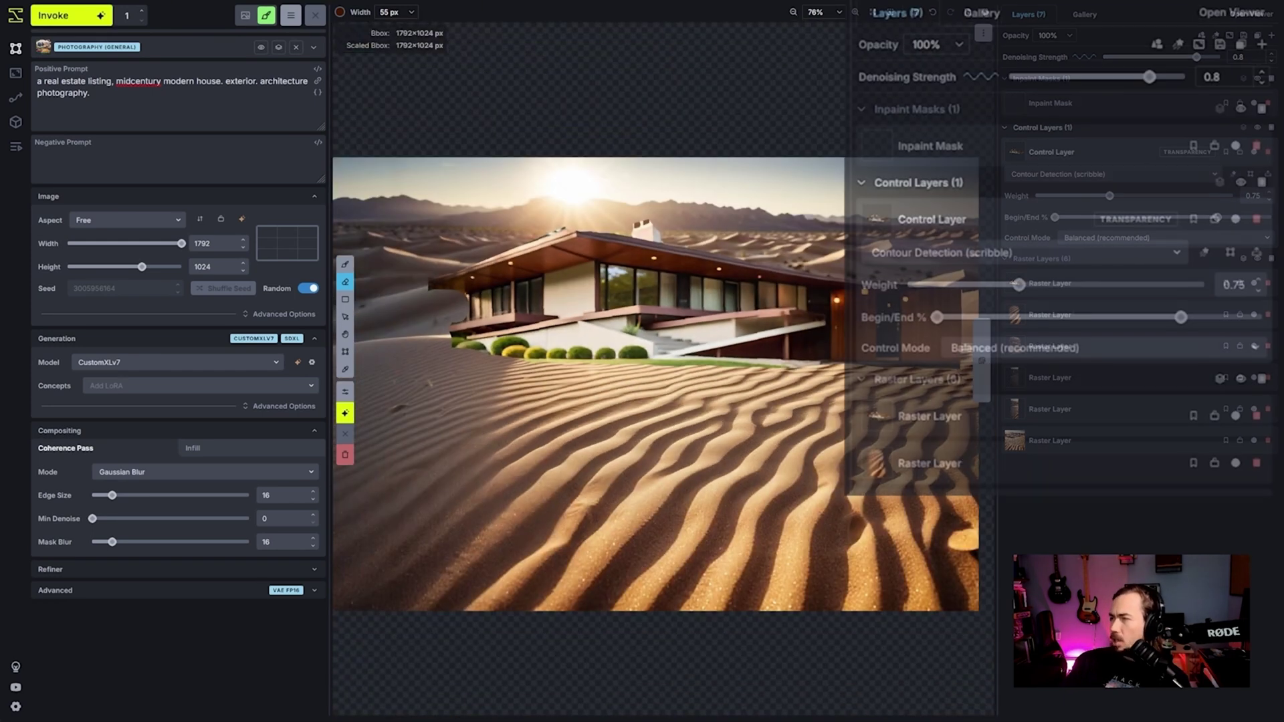
Step: Delete the house cutout's control layer and merge all visible raster layers into a new raster layer
click(1257, 220)
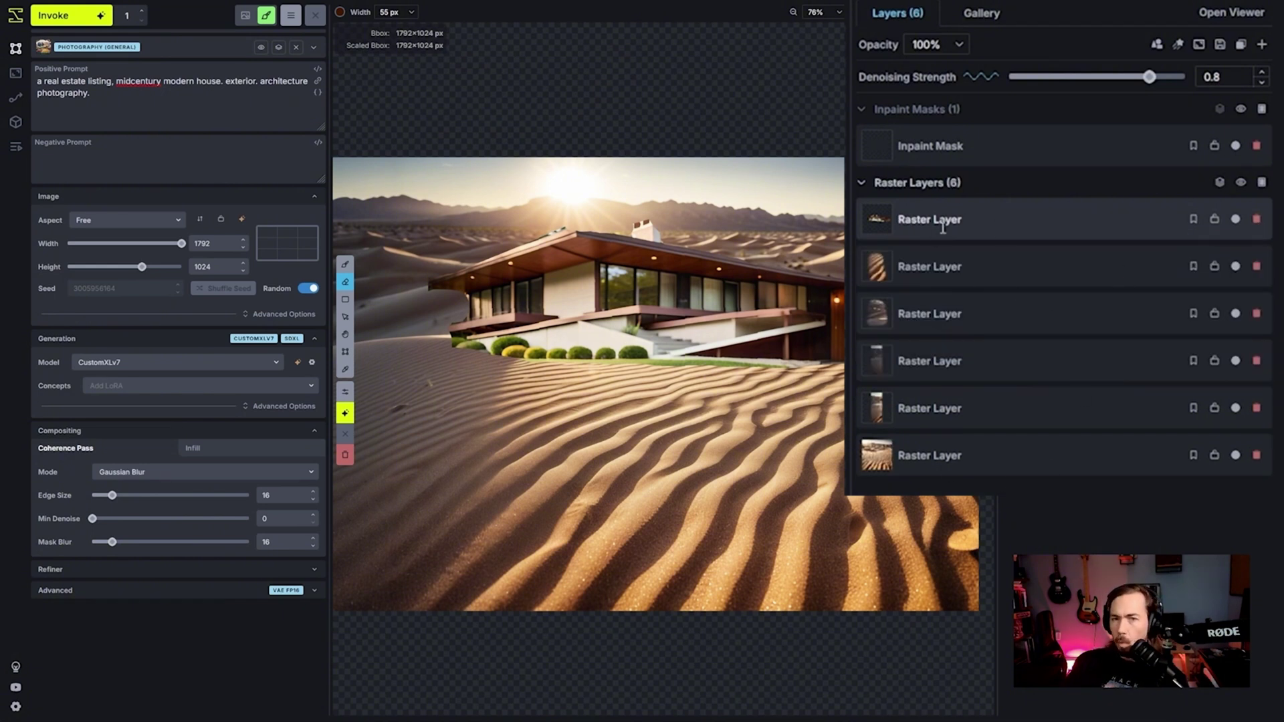
click(1220, 186)
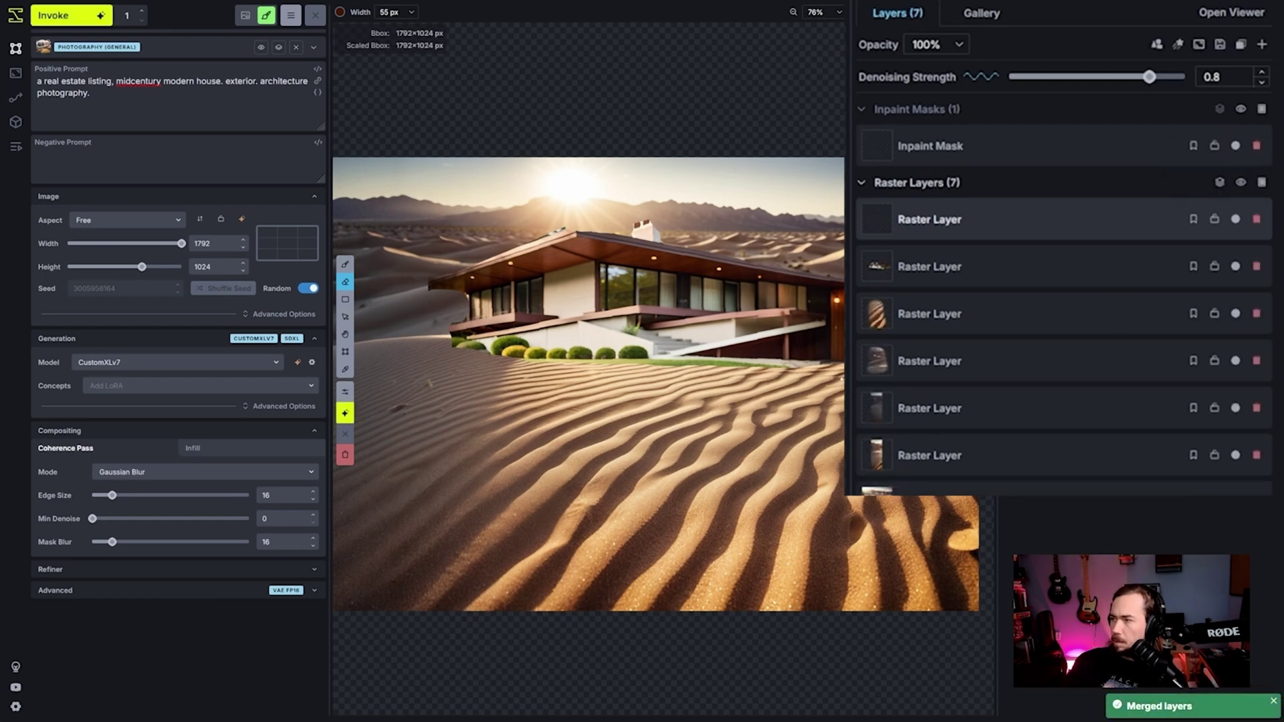
Step: Convert the merged raster layer to a control layer and assign it the Contour Detection (scribble) model
right_click(964, 231)
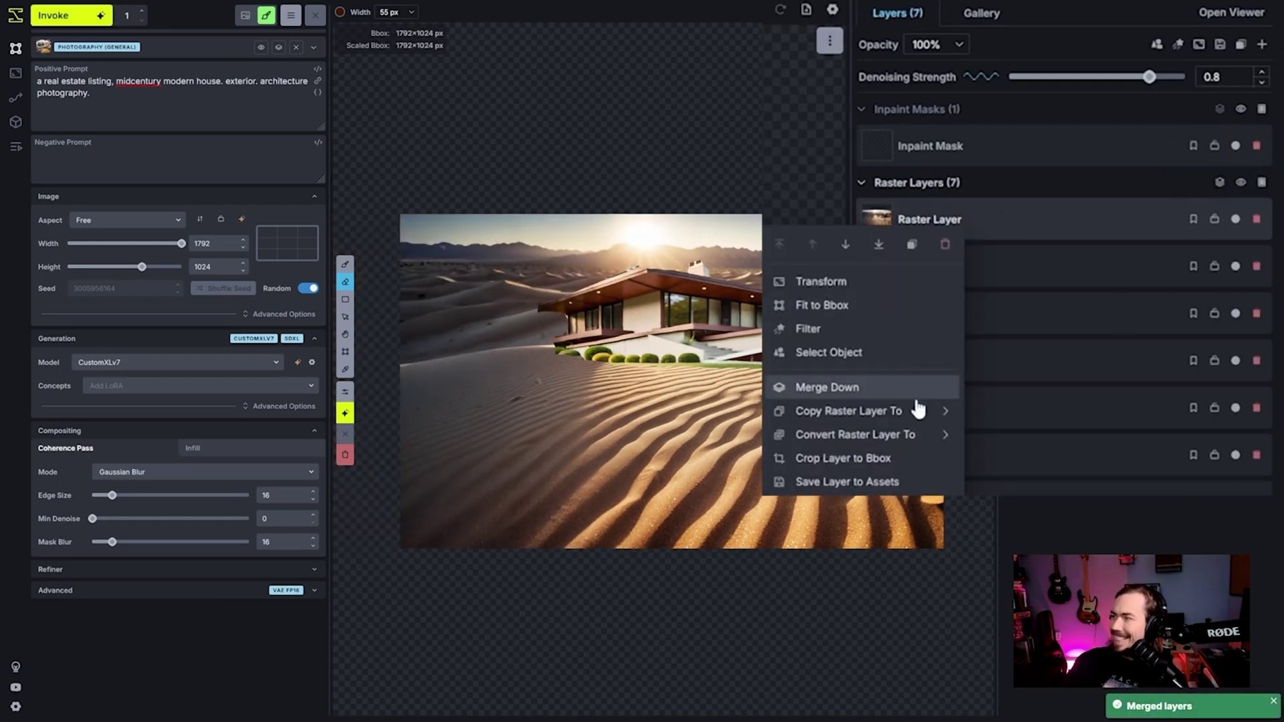
mouse_move(935, 436)
click(1028, 459)
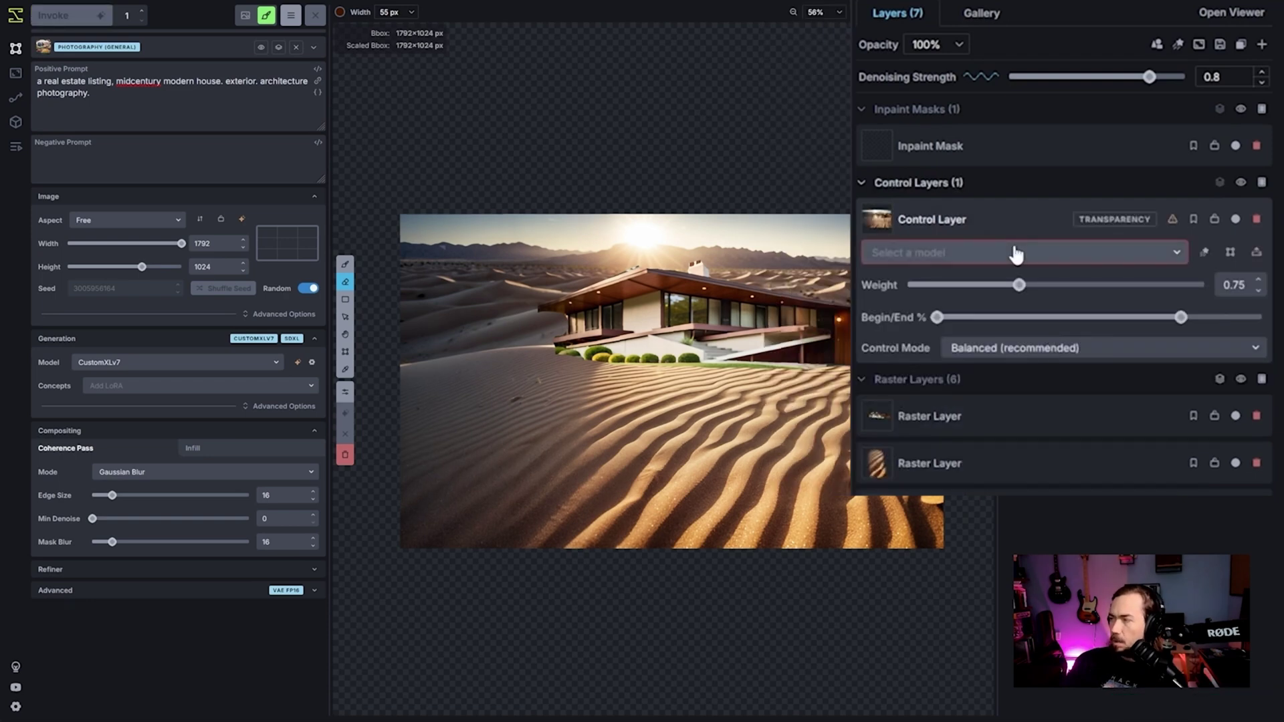
click(1017, 252)
click(990, 313)
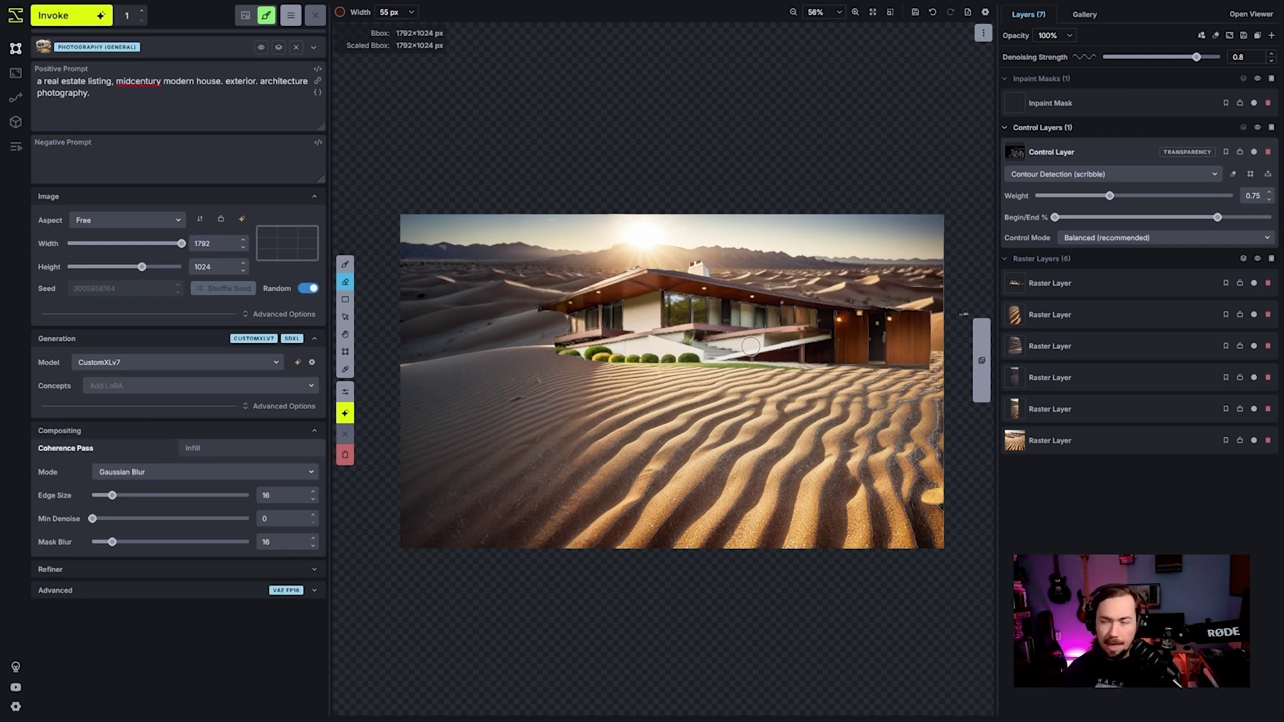
Step: Merge the visible raster layers into a single composite layer and delete the six original raster layers beneath it
click(1243, 258)
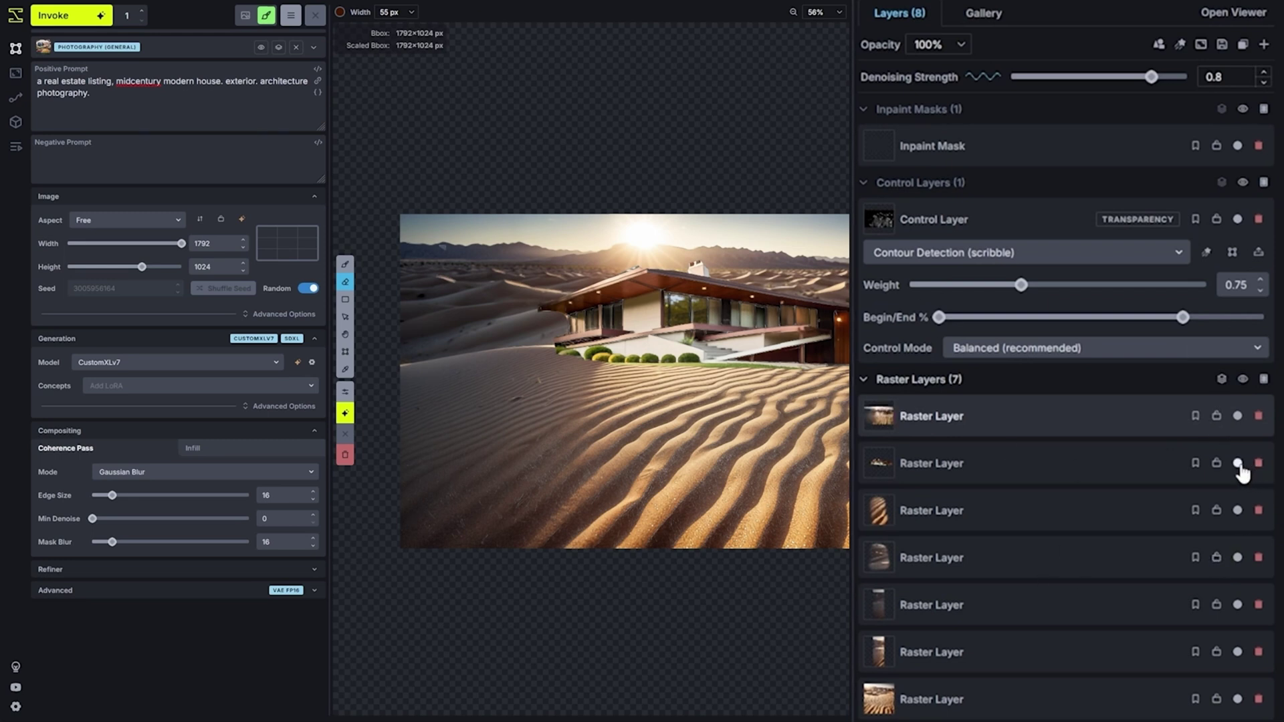
click(1259, 699)
click(1258, 652)
click(1258, 604)
click(1258, 558)
click(1258, 510)
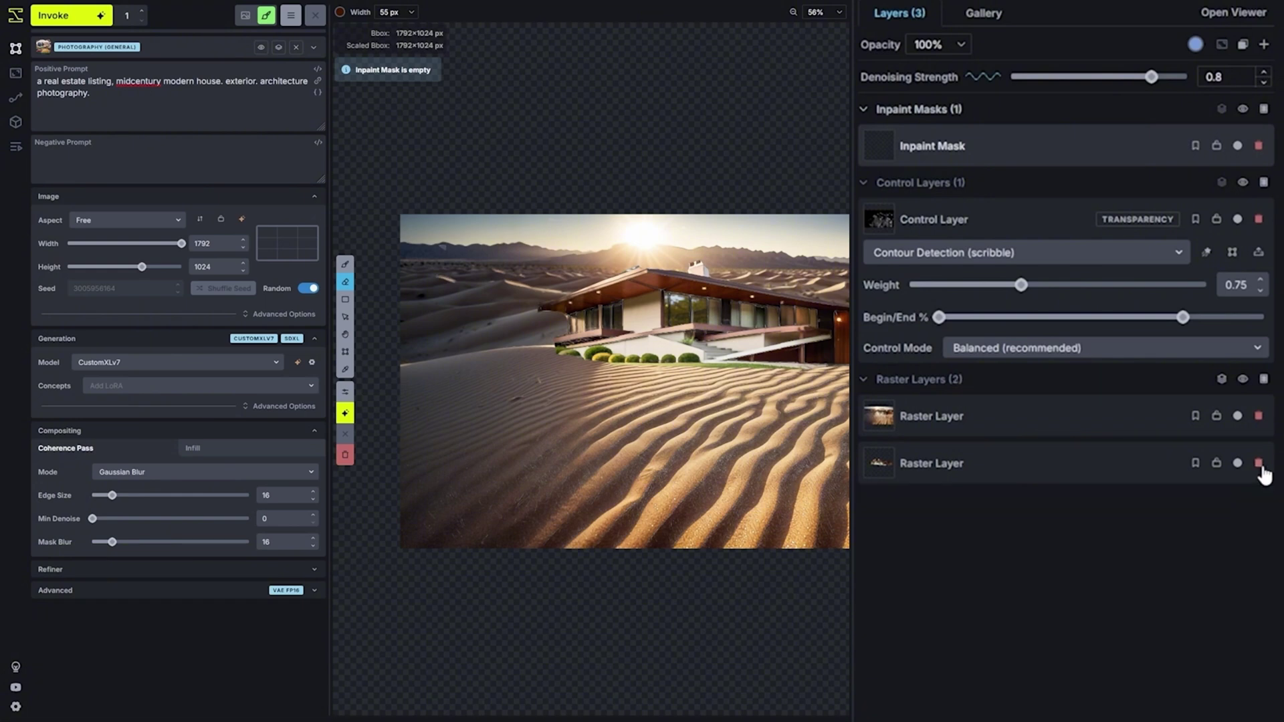
click(1258, 463)
Step: Disable the merged composite raster layer so only the control layer stays active on the canvas
click(1238, 416)
click(1238, 416)
click(1237, 416)
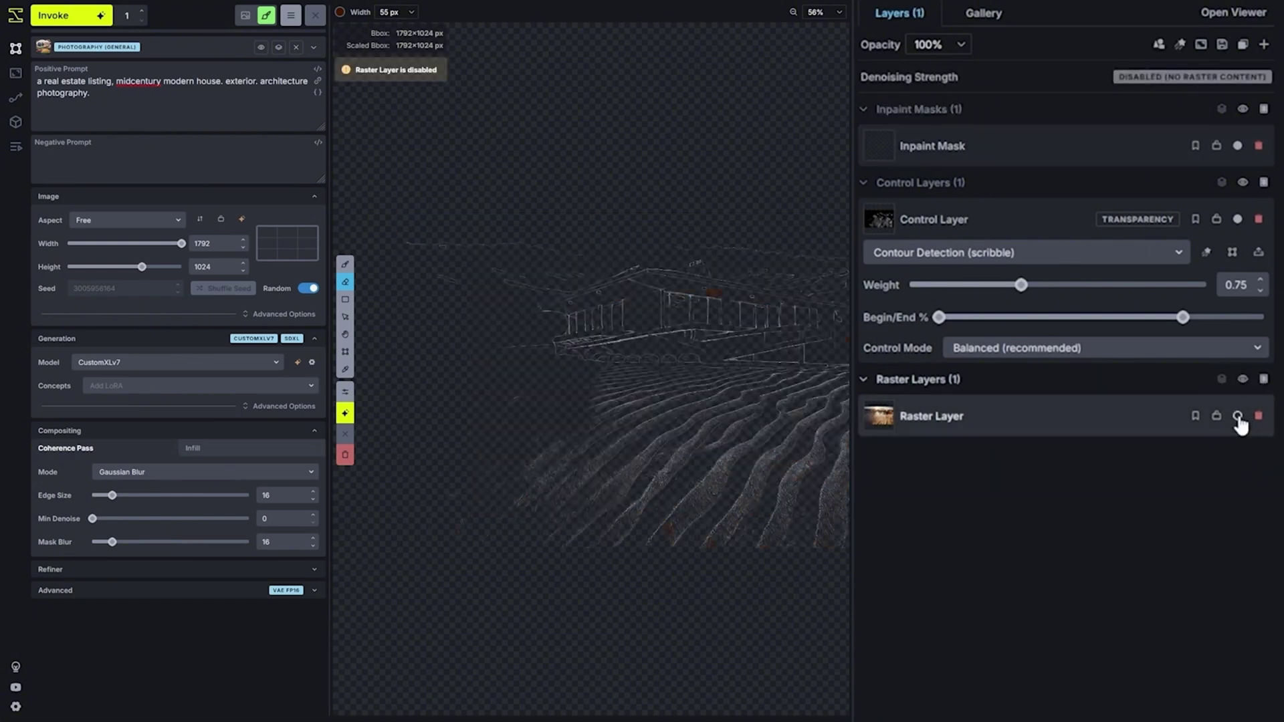
click(1237, 416)
click(1237, 415)
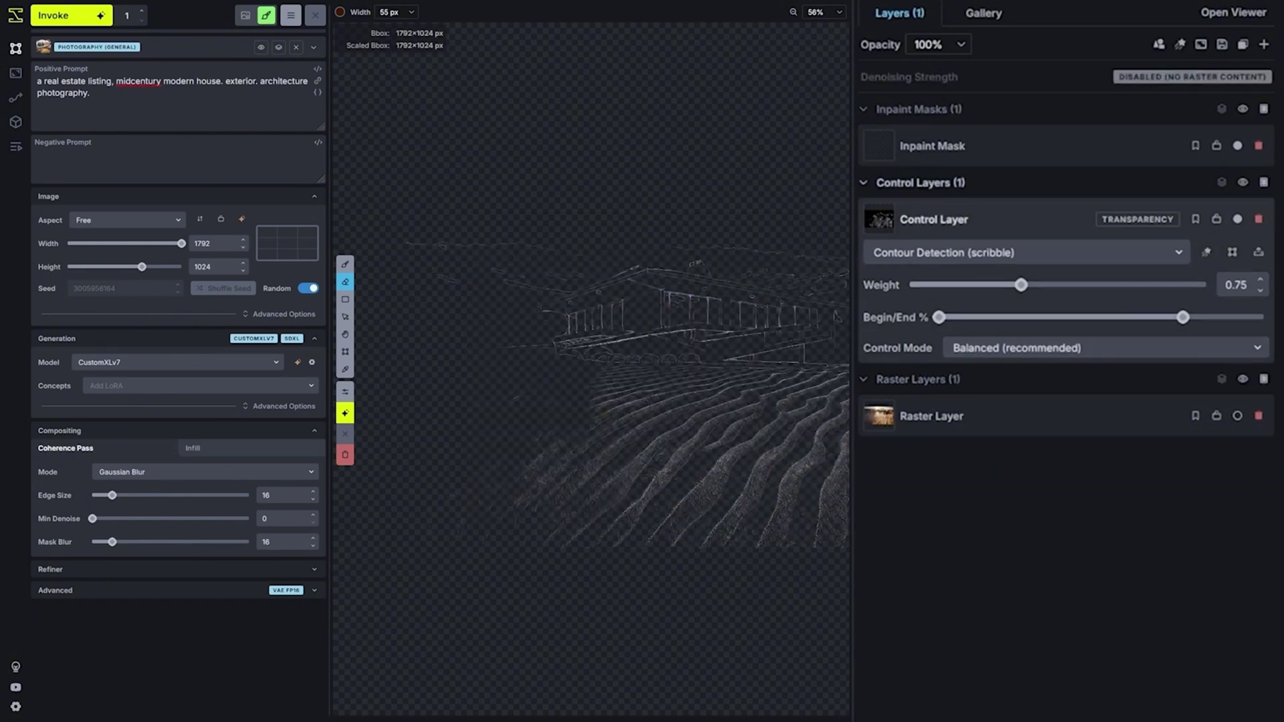
Step: Erase the vertical edge line along the control layer's right side with an 80 px eraser
click(952, 220)
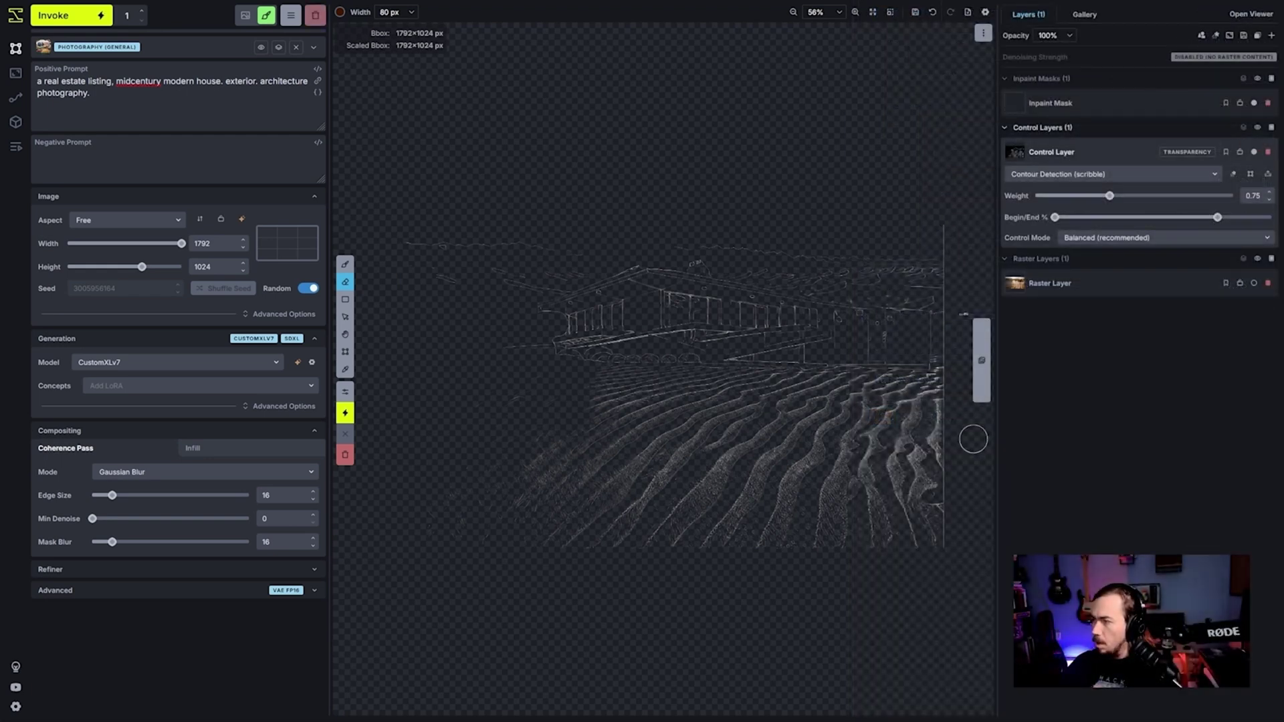
shift+click(957, 554)
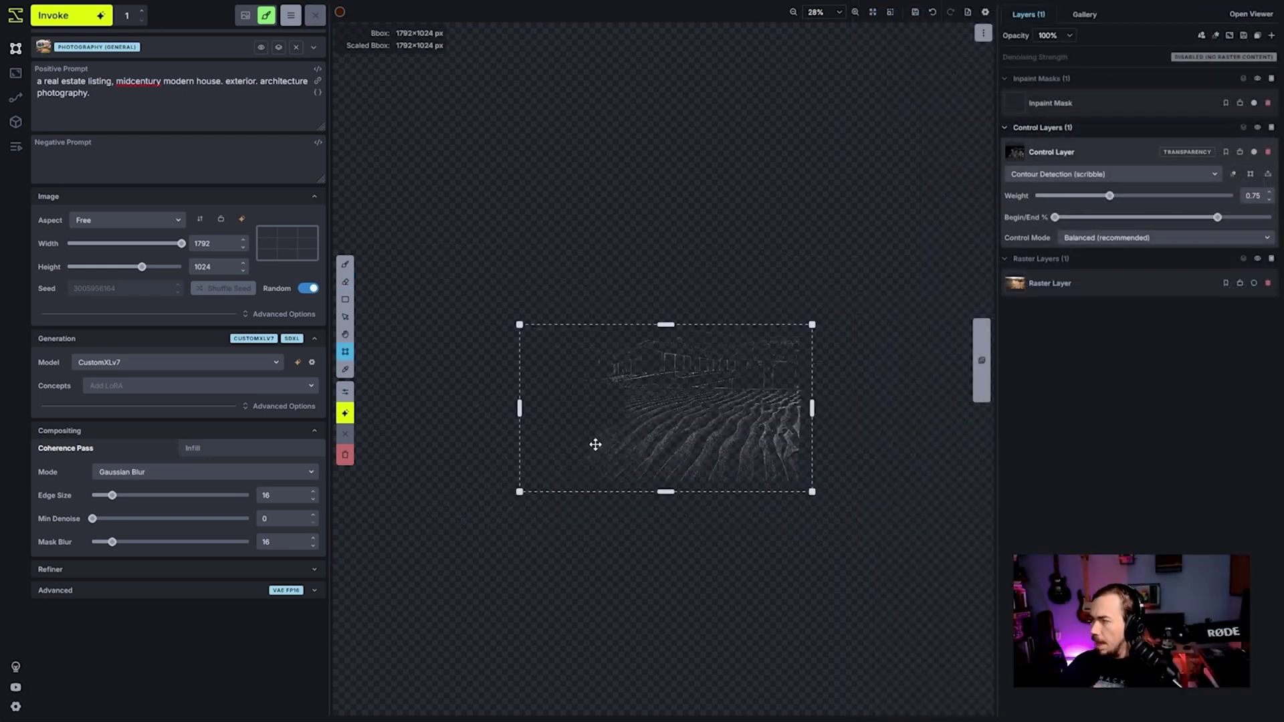
scroll(588, 436, up, 4)
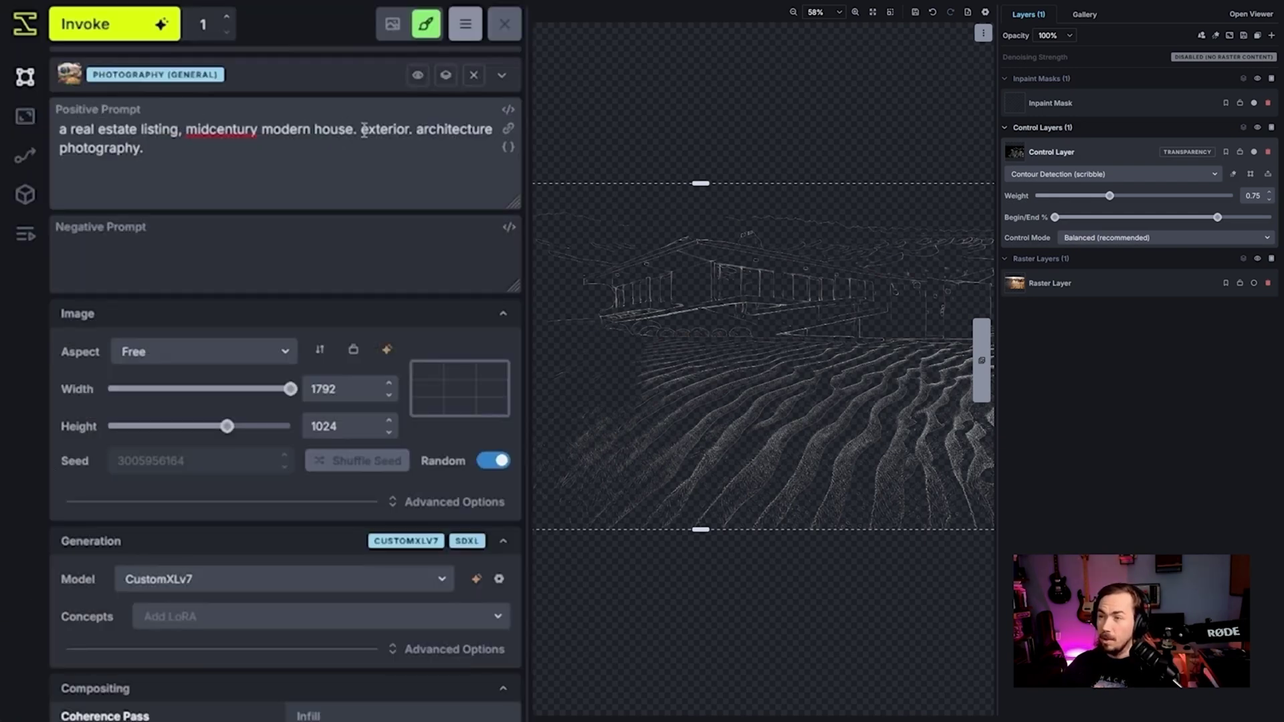
Step: Replace the prompt's ending after "midcentury modern house." with "in the middle of the desert. sandy dunes in the background."
drag(226, 81, 332, 140)
text(in the middle )
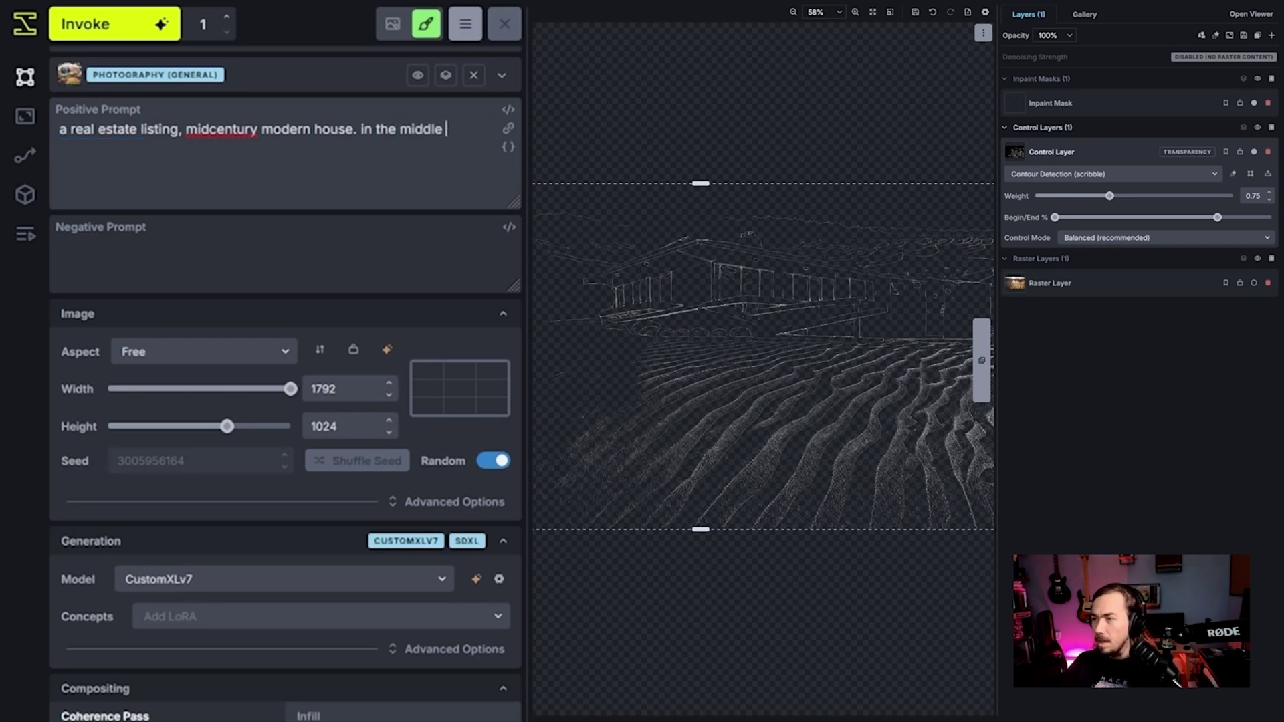
text(of the desert. sandy)
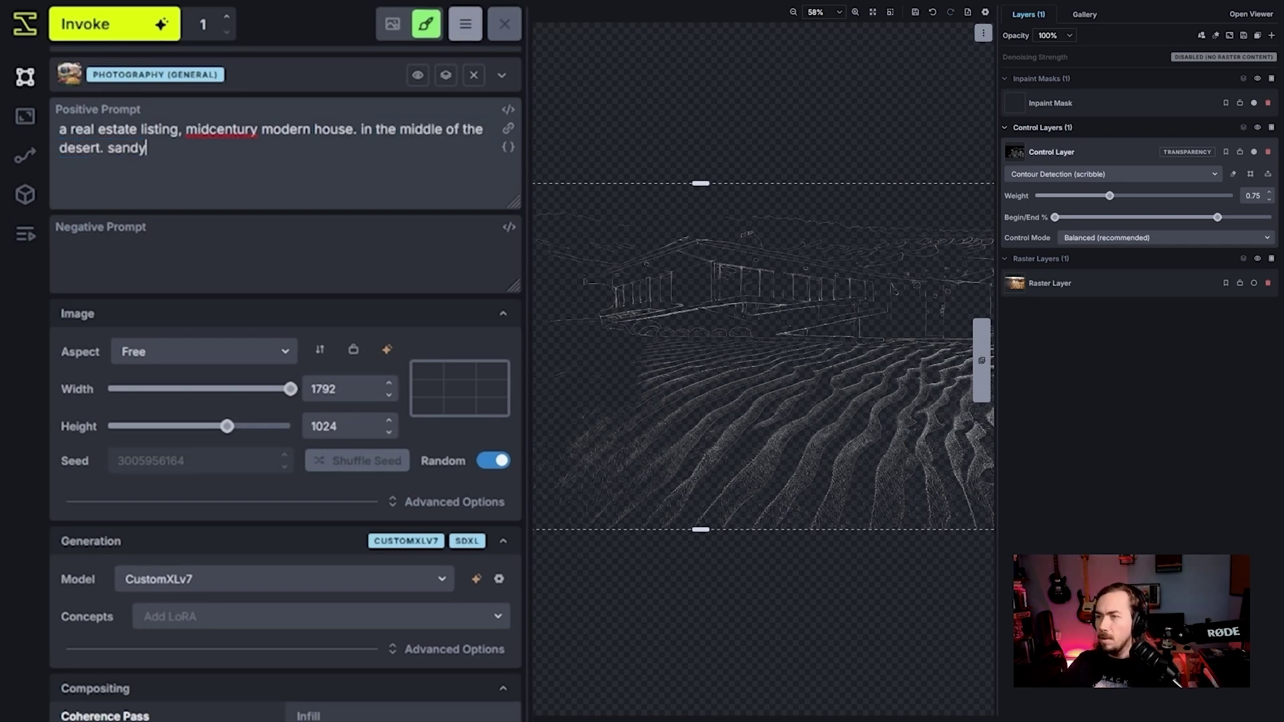
text( dunes in the backg)
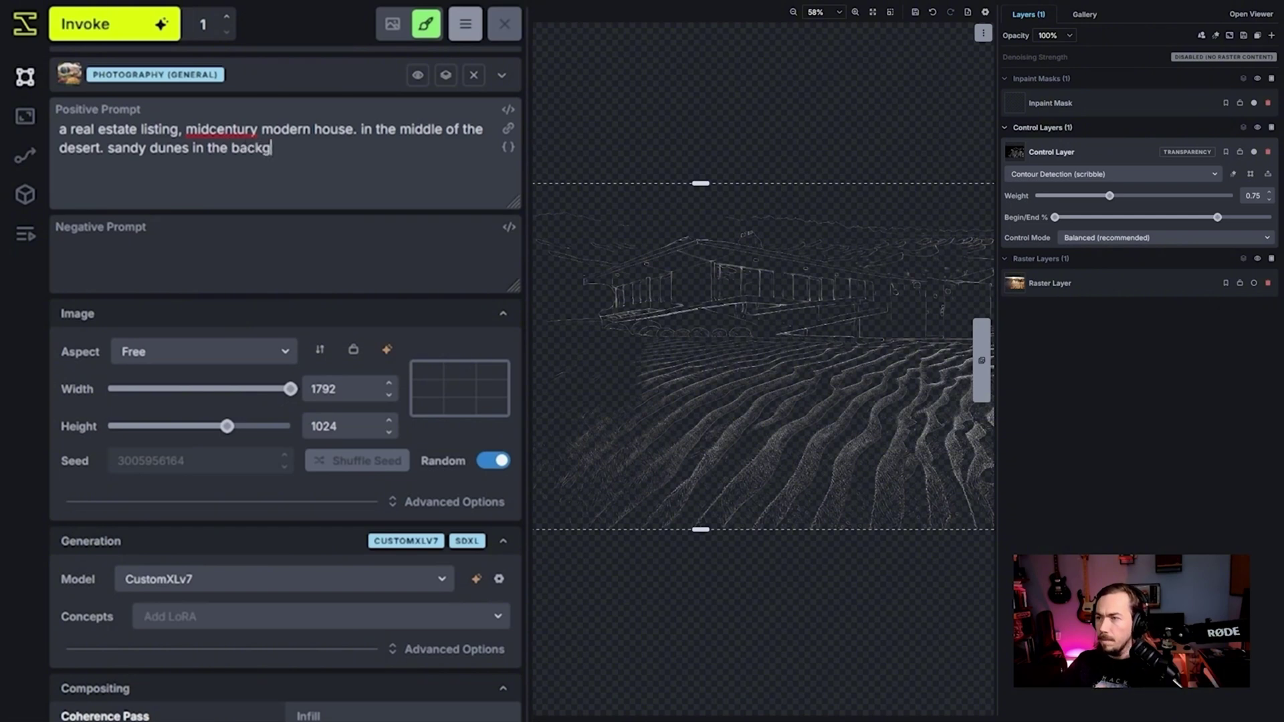
text(round.)
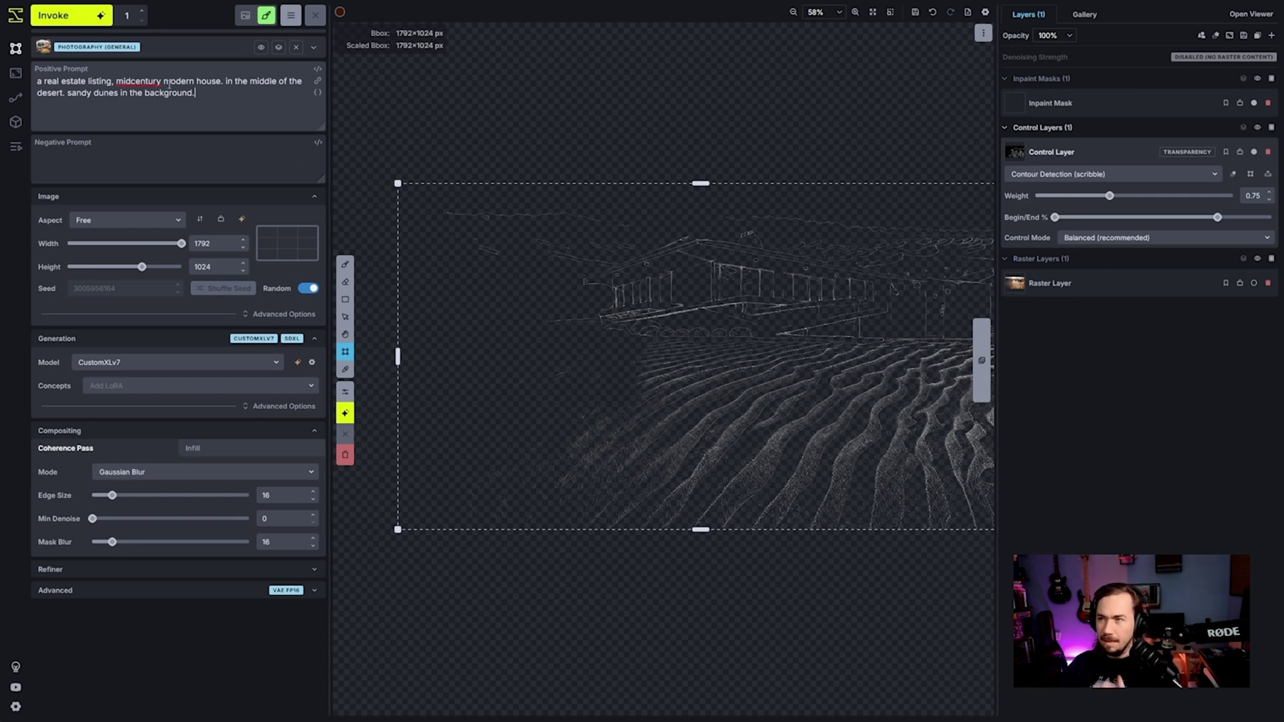
Step: Generate one image from the desert prompt and contour control layer and accept it onto the canvas
click(72, 18)
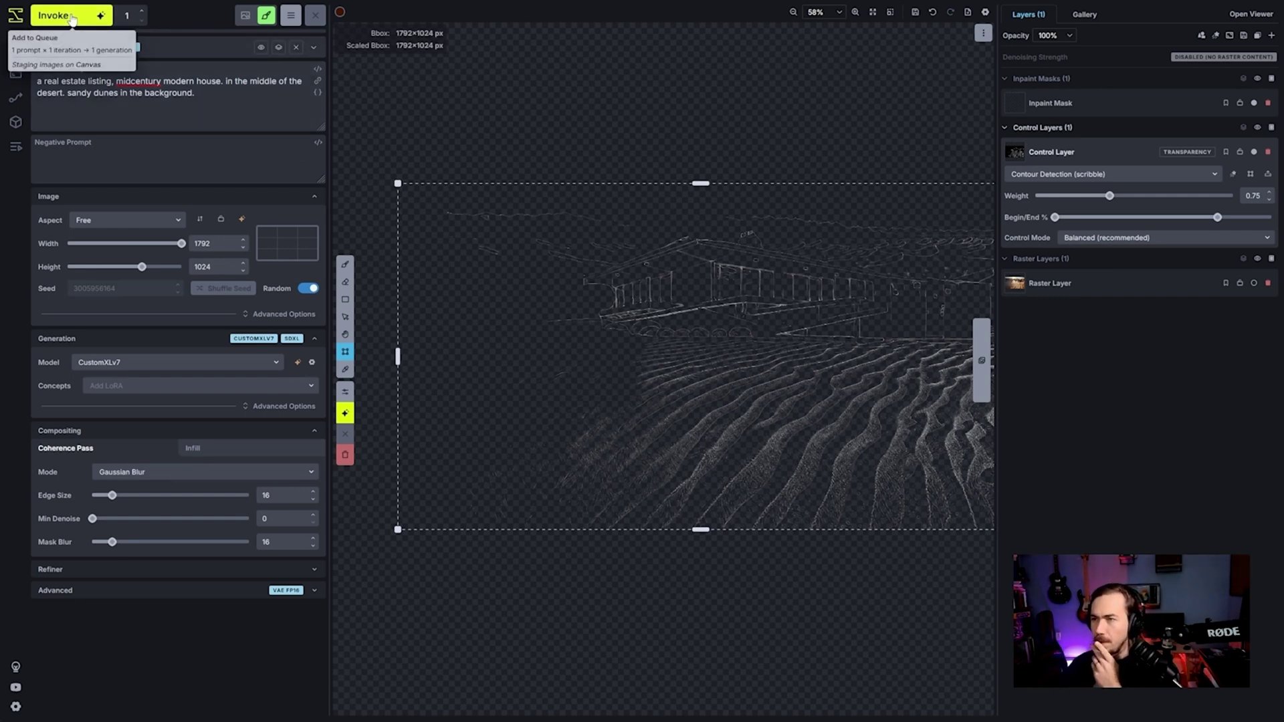
scroll(675, 442, down, 3)
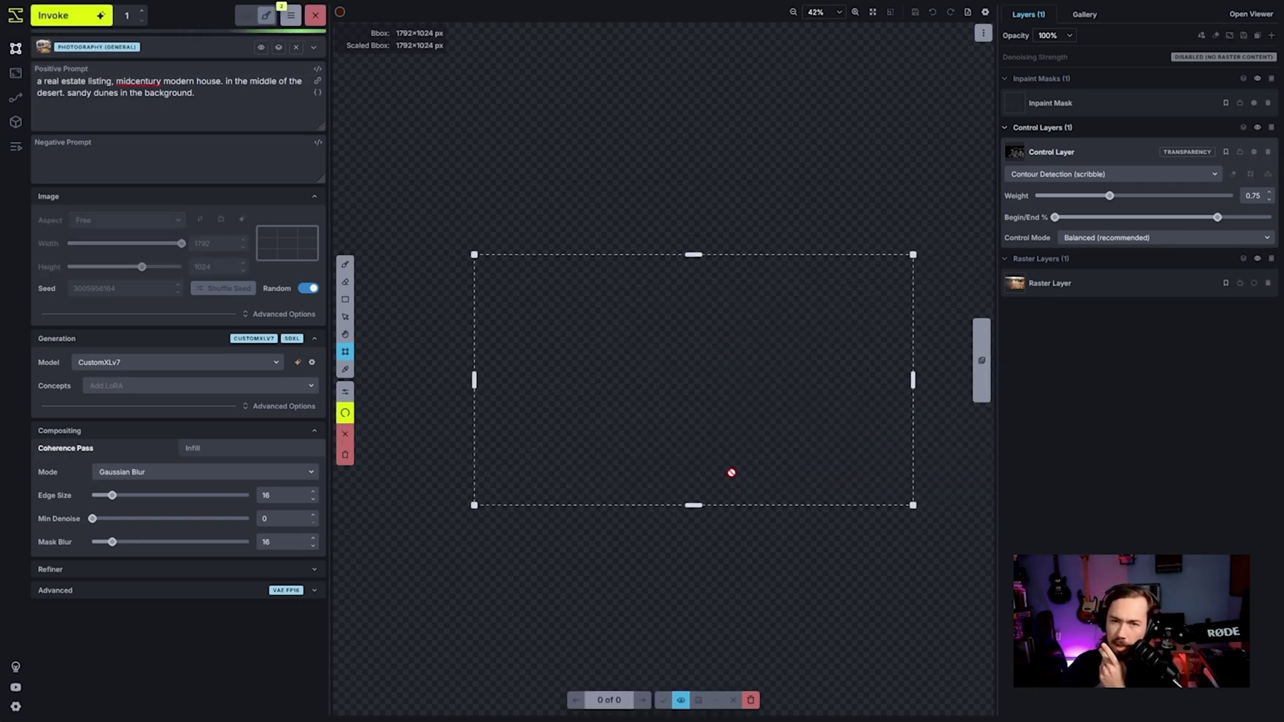
scroll(784, 408, up, 2)
scroll(783, 408, down, 1)
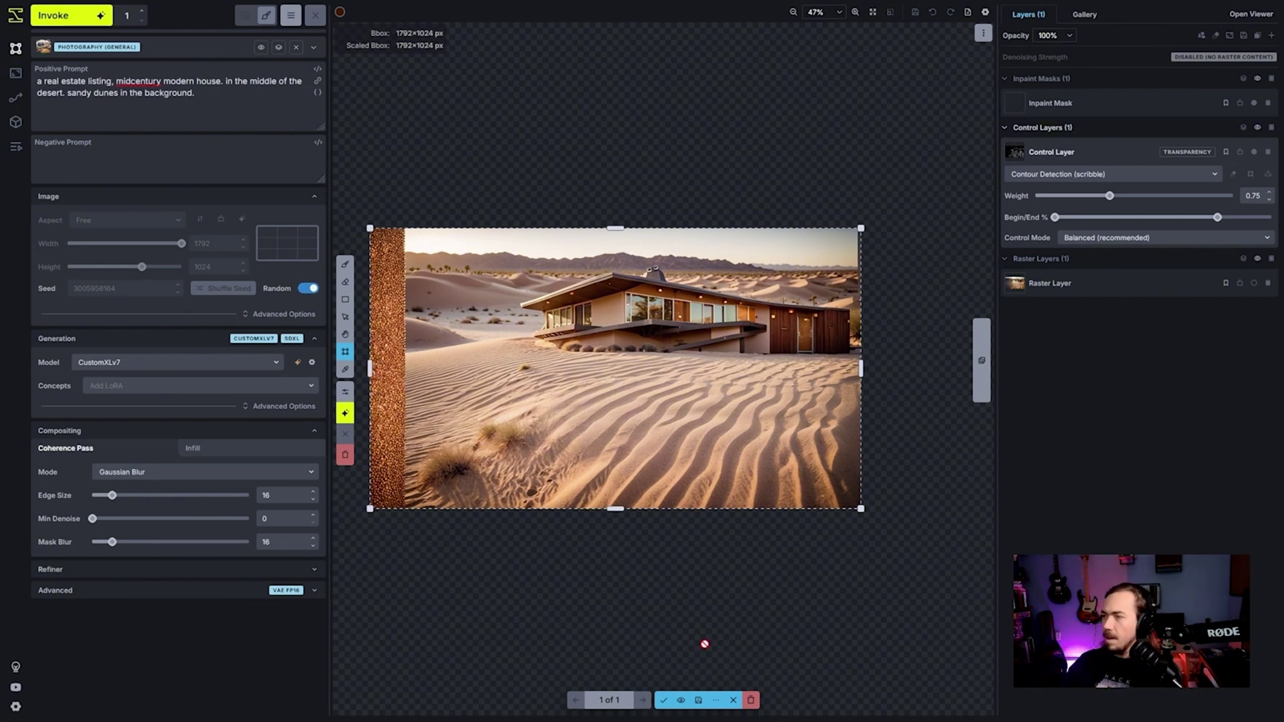
click(663, 699)
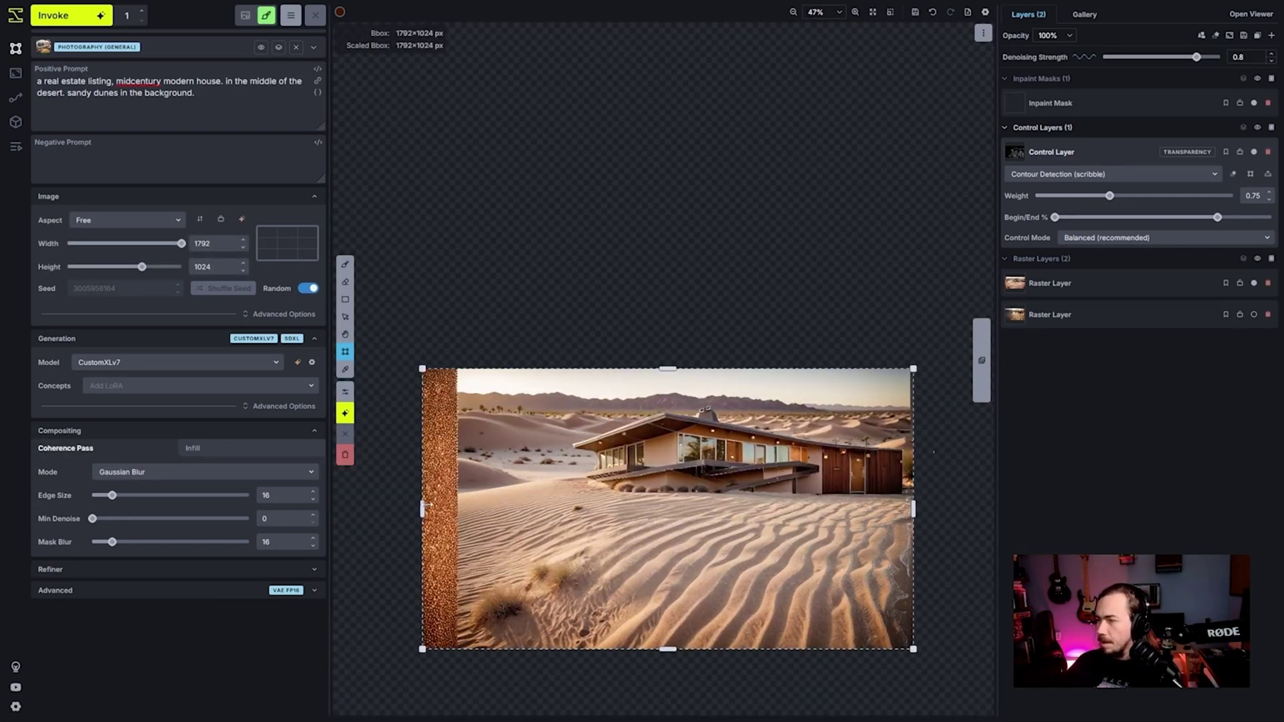
Step: Narrow the bounding box to 1568×1024 px to exclude the strips at both image sides and crop the generated image to it
drag(423, 508, 458, 508)
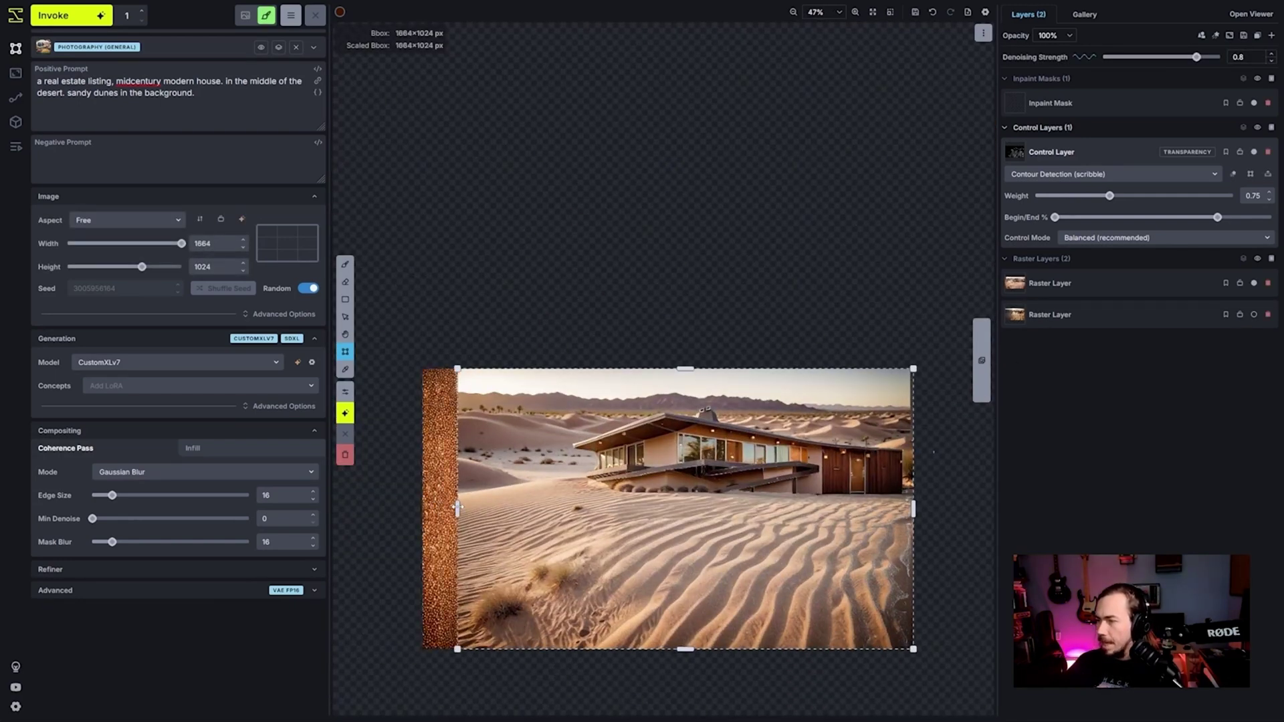
right_click(849, 423)
drag(916, 508, 886, 511)
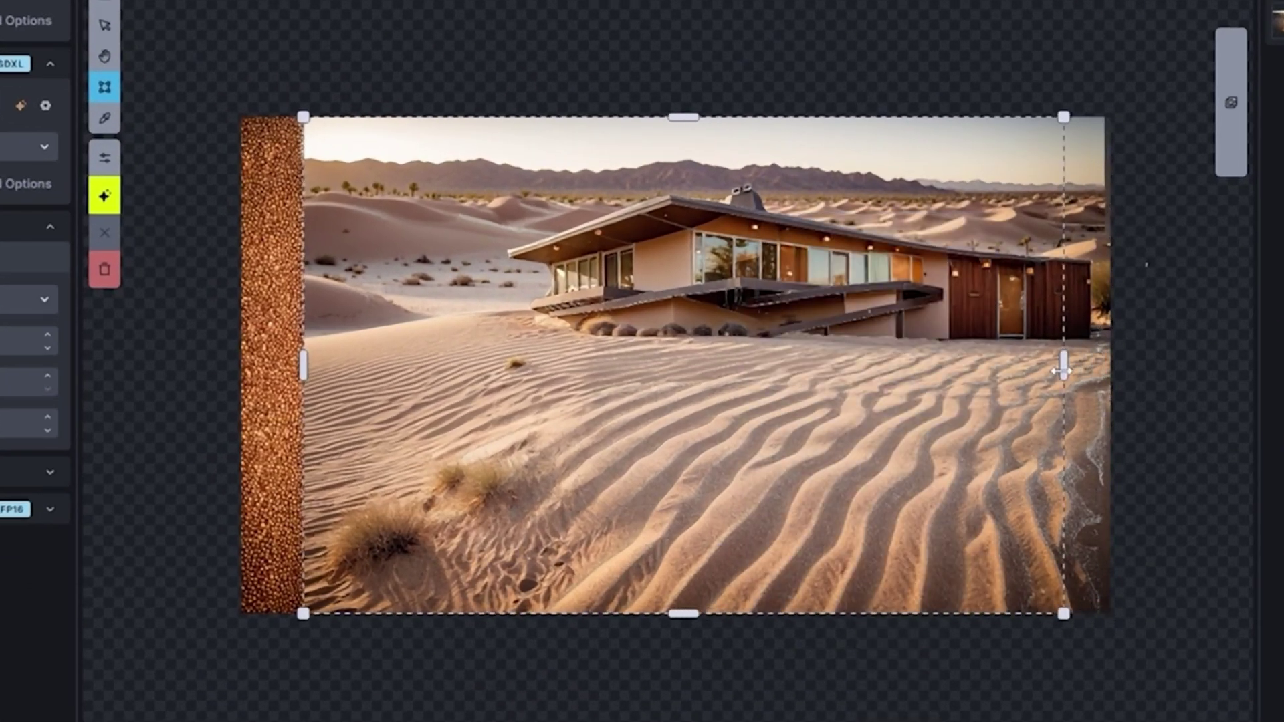
right_click(840, 347)
click(705, 287)
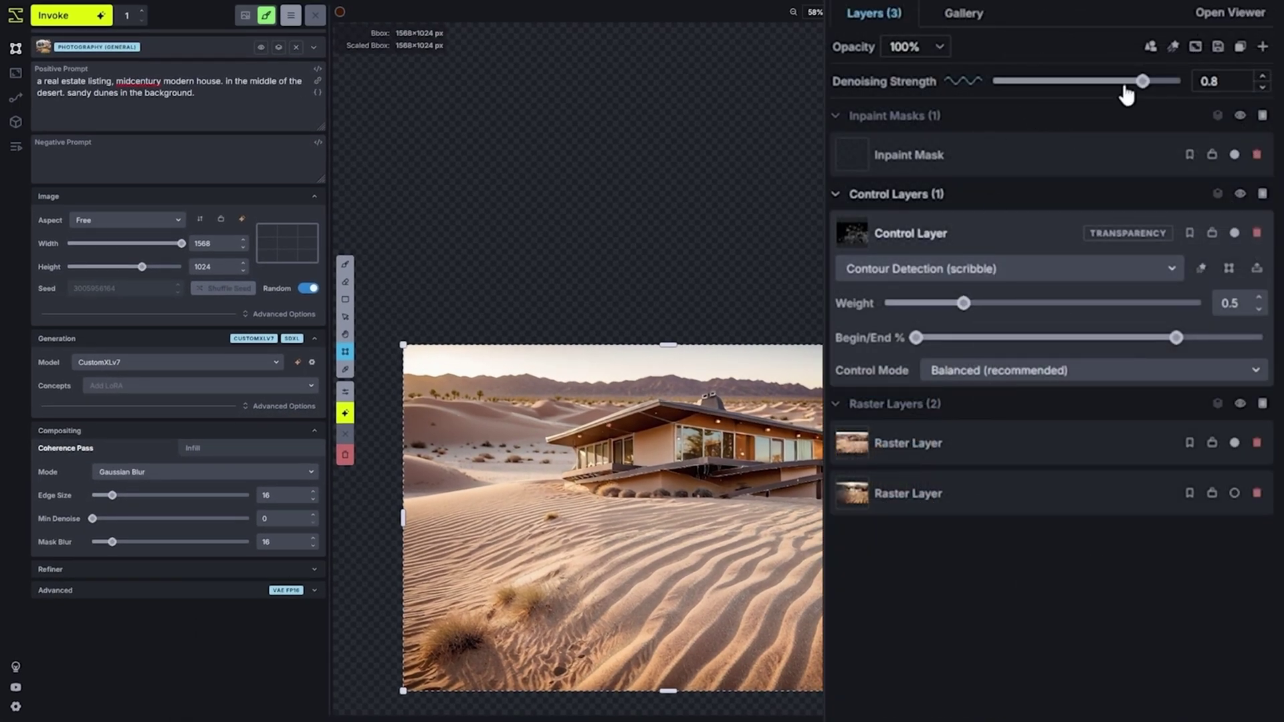
Step: Generate a new version with the control layer weight at 0.5 and accept it after comparing it with the current image
click(96, 21)
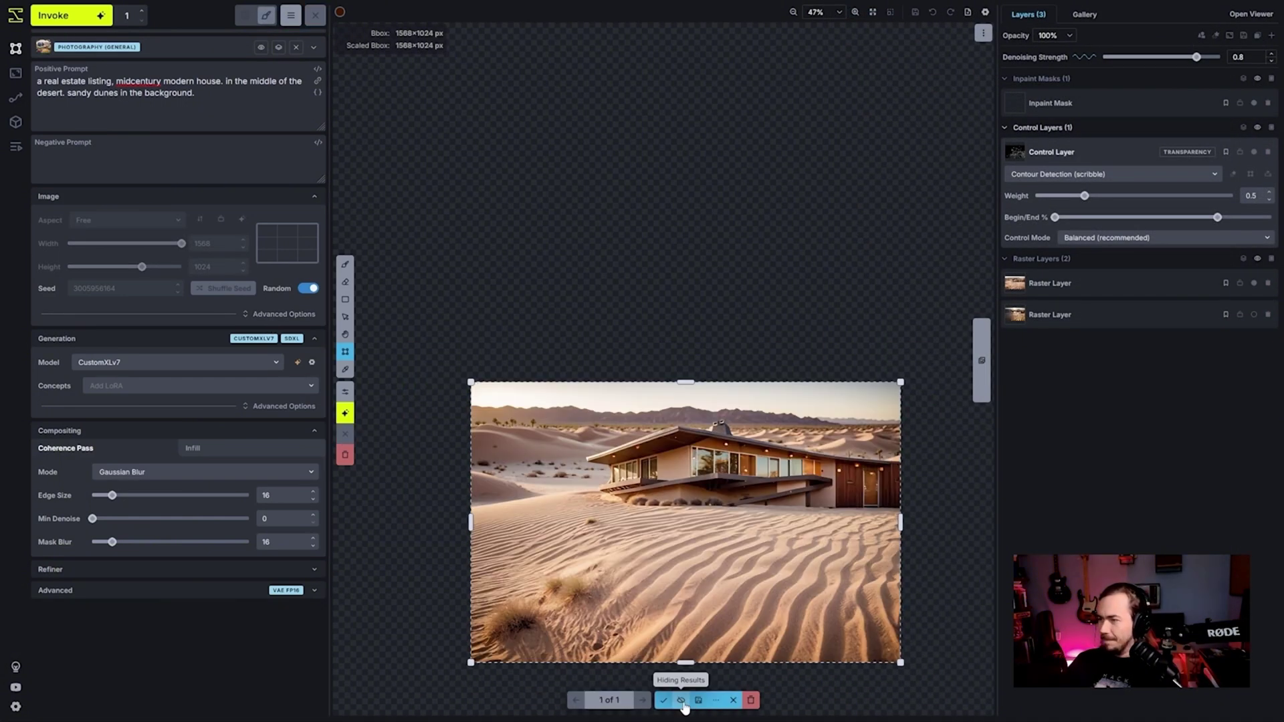
click(681, 700)
click(681, 700)
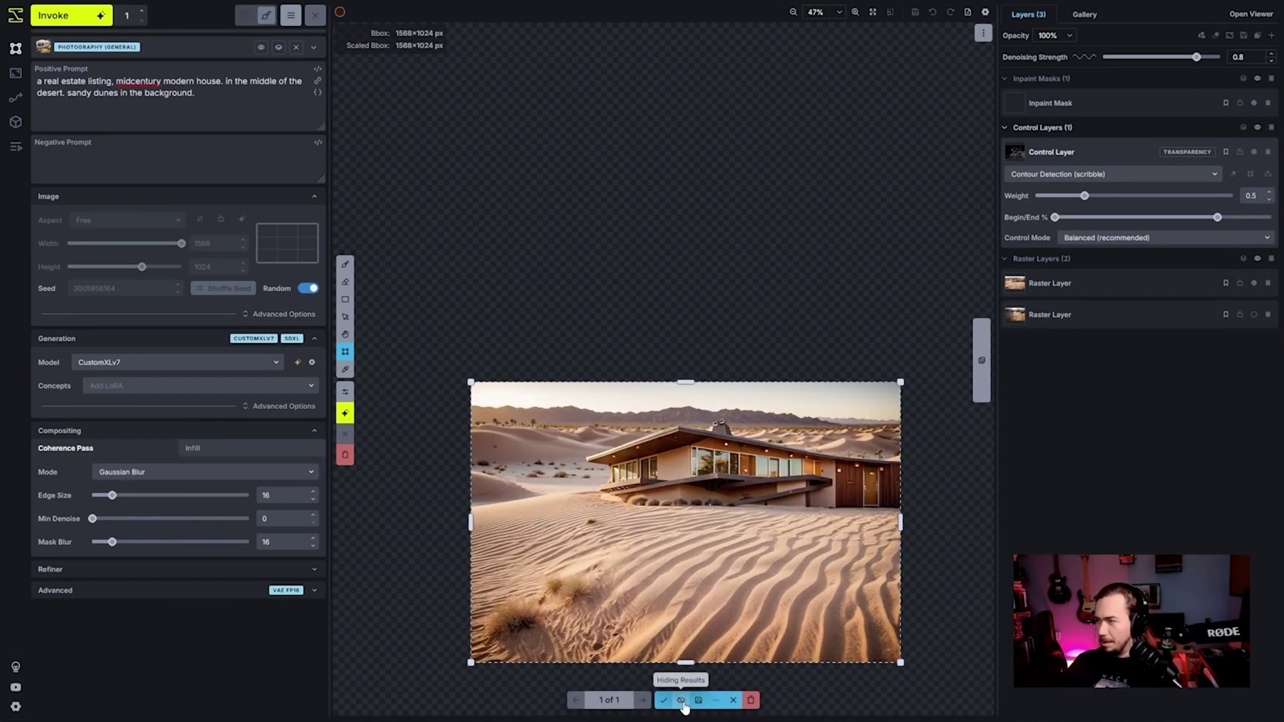
click(681, 701)
click(681, 701)
click(682, 700)
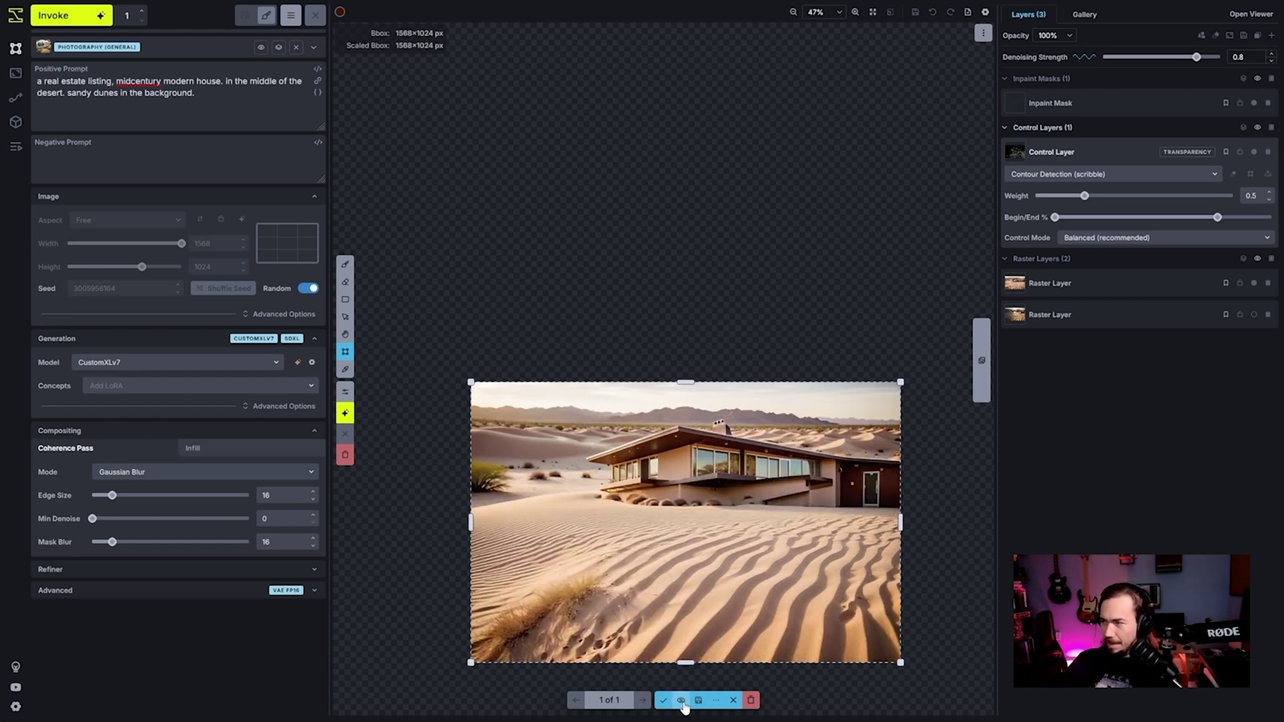
click(681, 700)
click(681, 700)
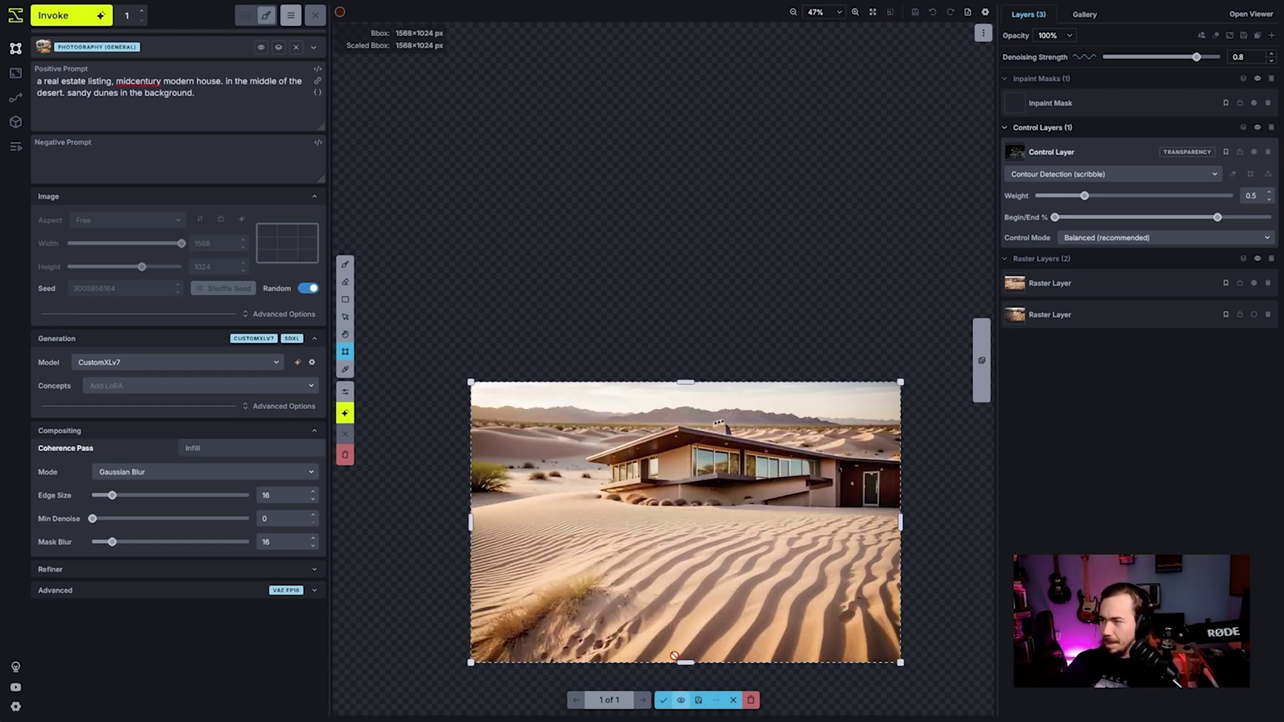
click(662, 700)
Step: Re-enable the original composite raster layer and move it above the generated image to compare the two
click(1194, 348)
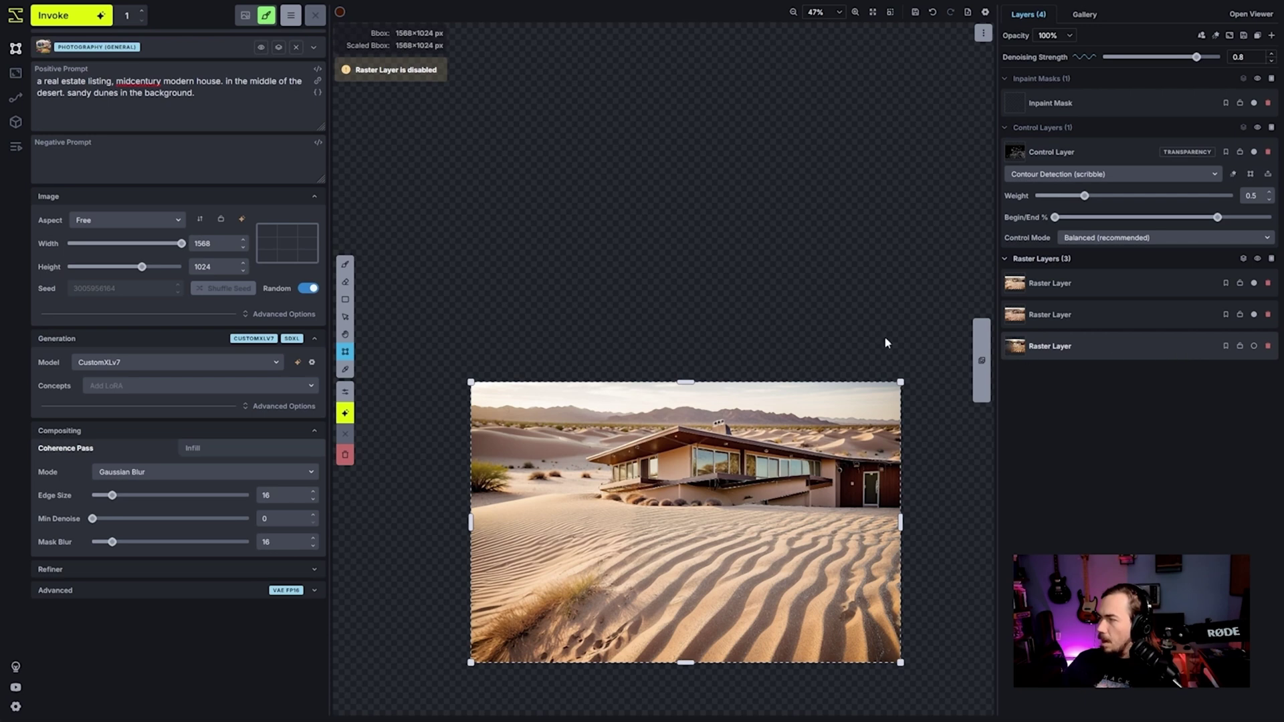
scroll(885, 341, up, 1)
click(1253, 345)
key(v)
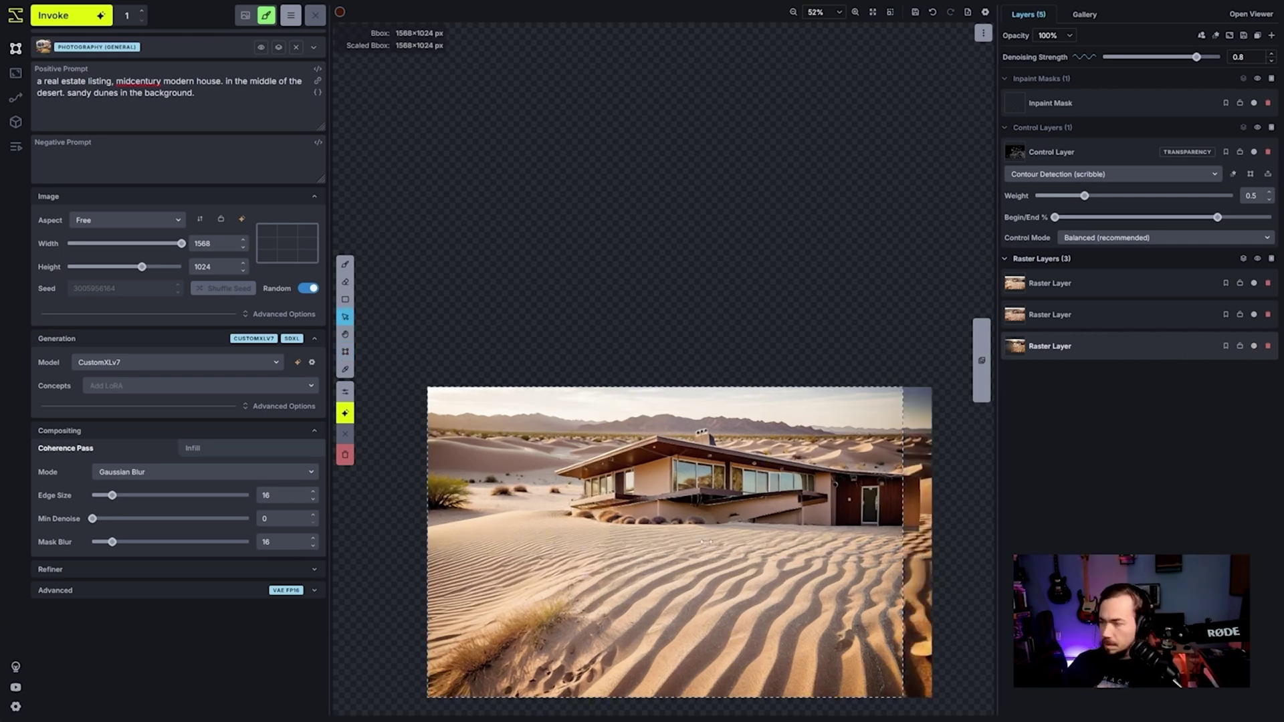
drag(706, 541, 695, 189)
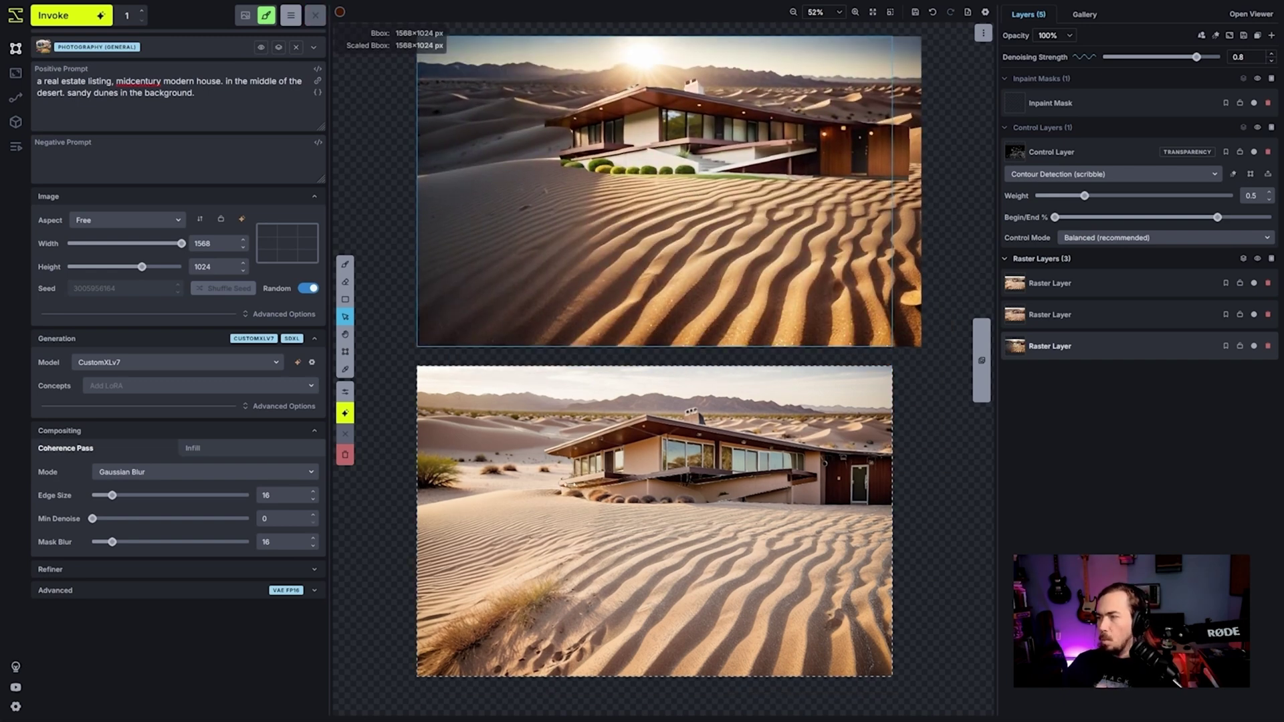
scroll(634, 425, up, 2)
scroll(634, 417, down, 3)
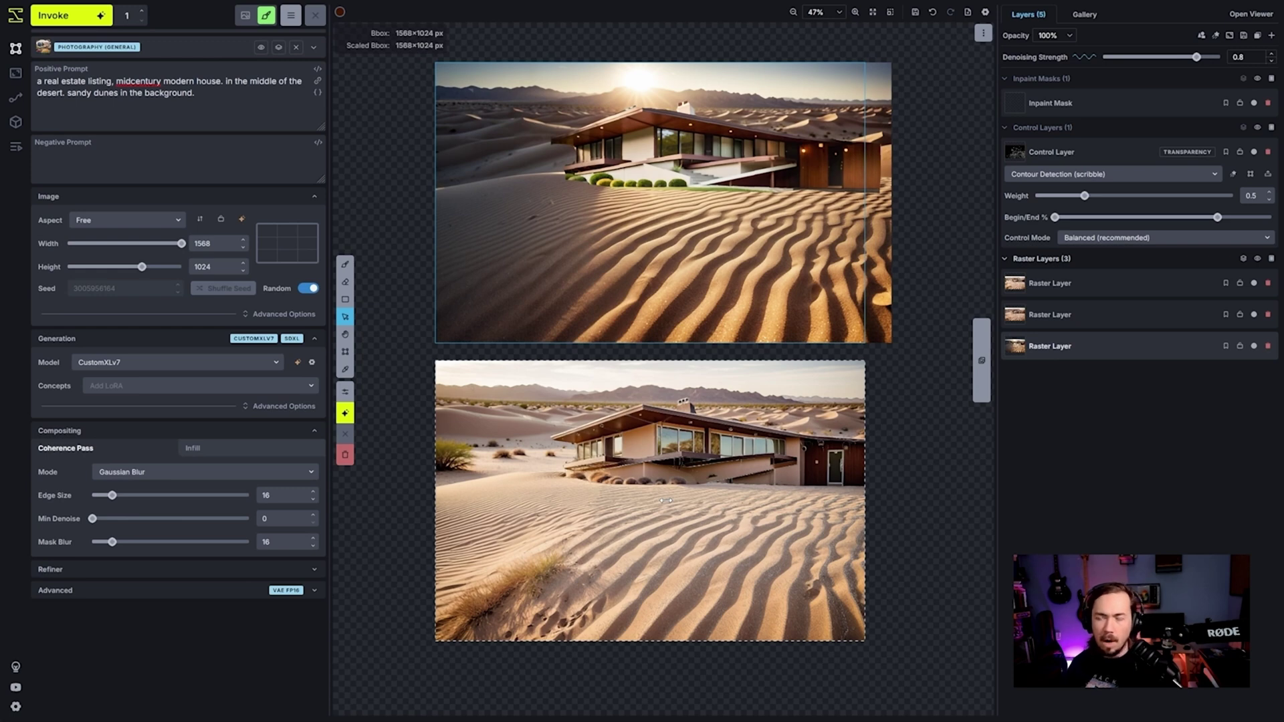
scroll(805, 316, up, 2)
scroll(785, 288, down, 2)
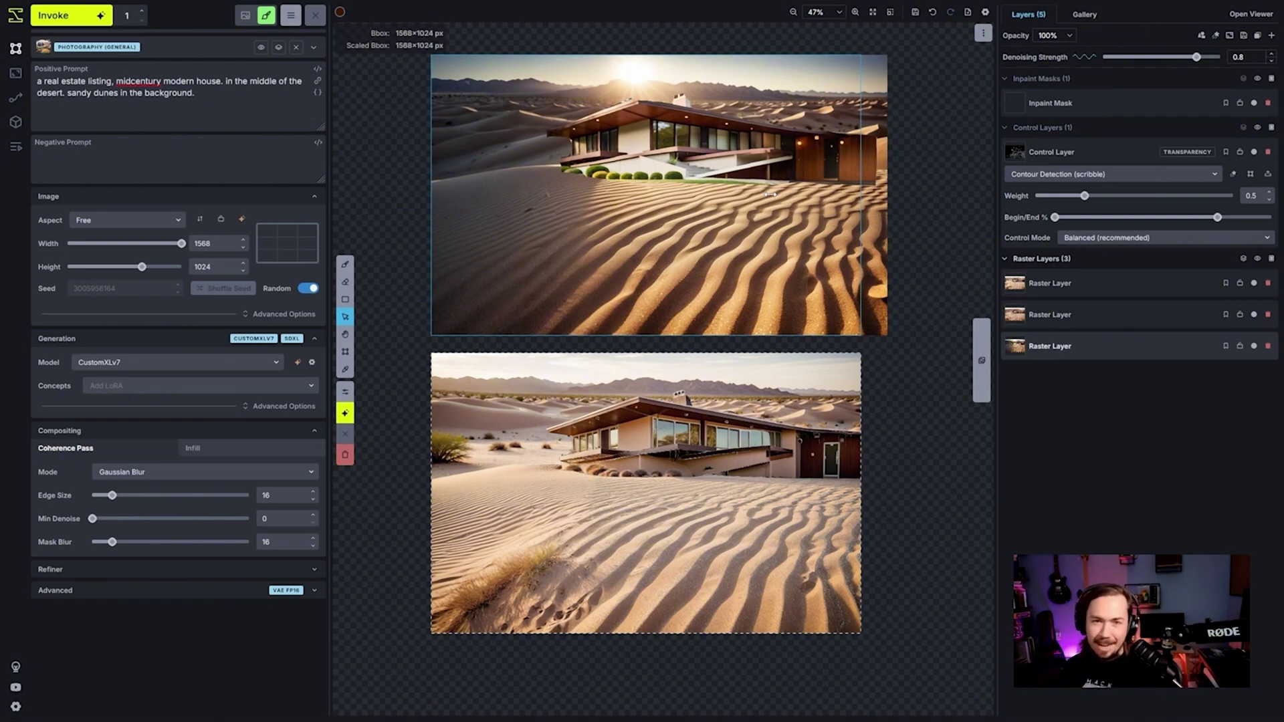
Step: Start a new canvas session with the Fantasy (IllusionXL) prompt template and an empty 1024×1024 px bounding box
click(983, 33)
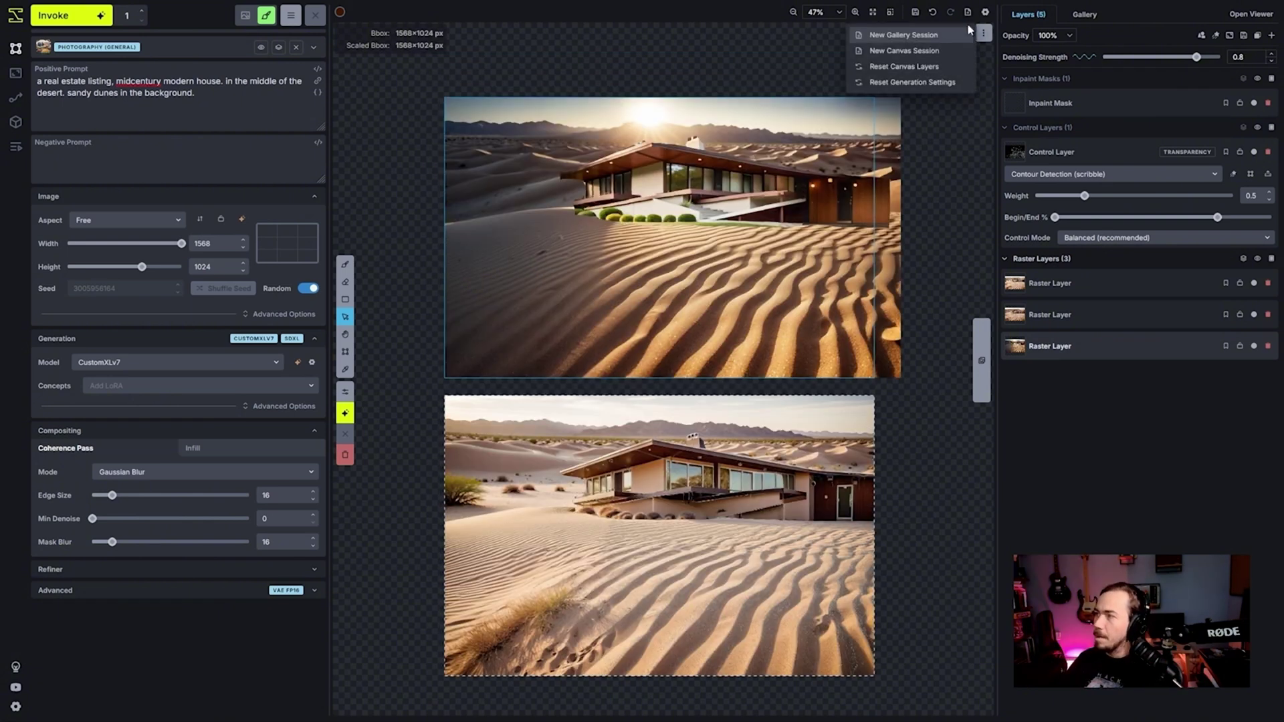
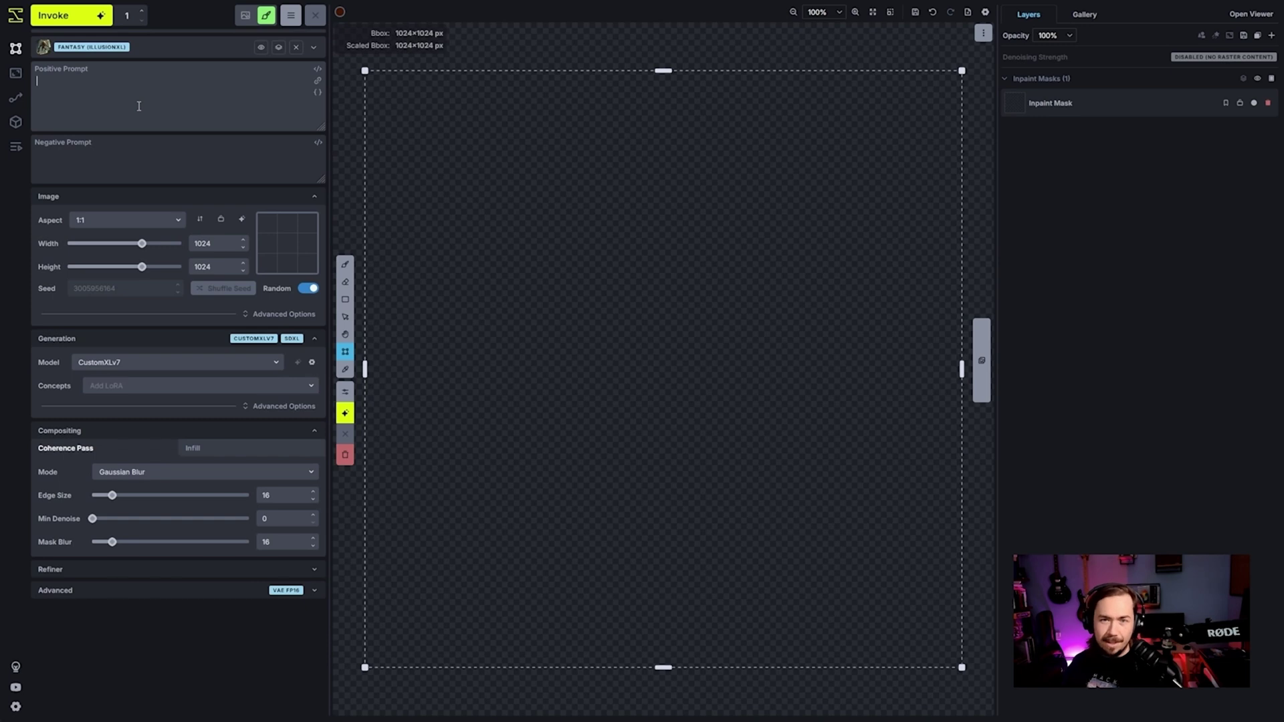
scroll(459, 341, down, 3)
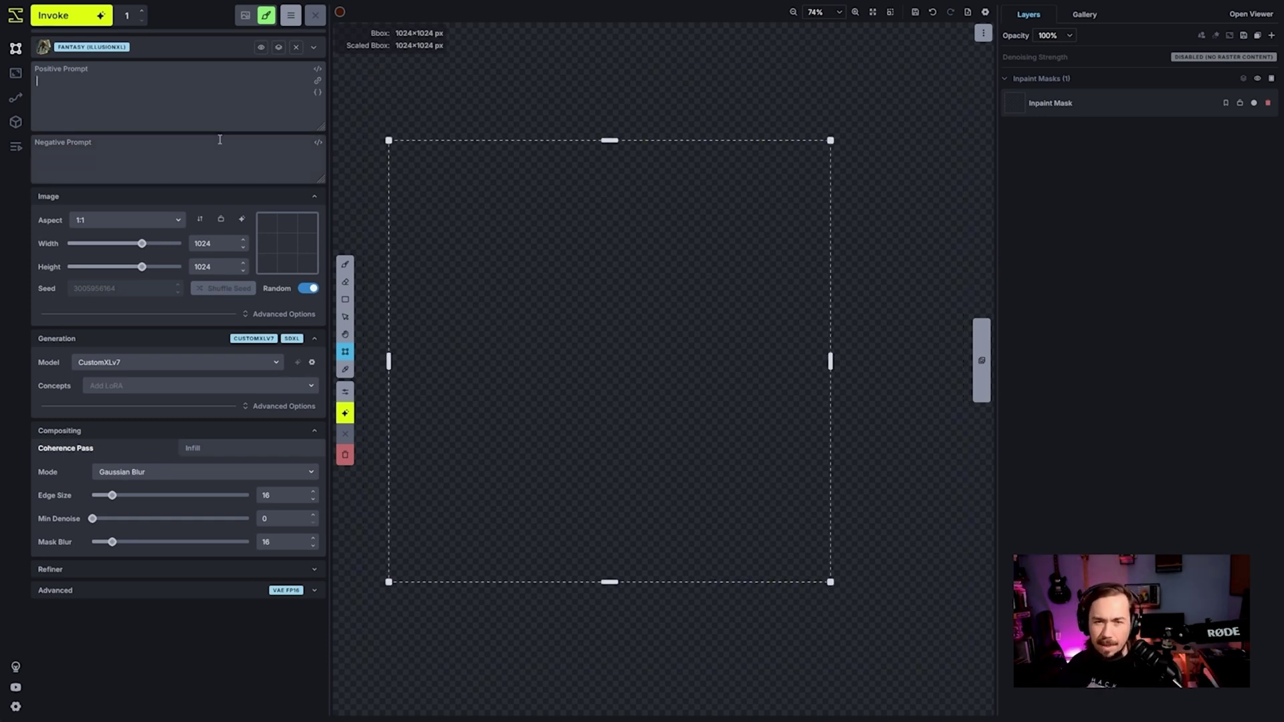
Step: Enter the positive prompt "space cantina, southwestern aesthetic. science fiction. empty+++, environment artwork." and the negative prompt "people."
text(cantina, southwestern aesthetic. sc)
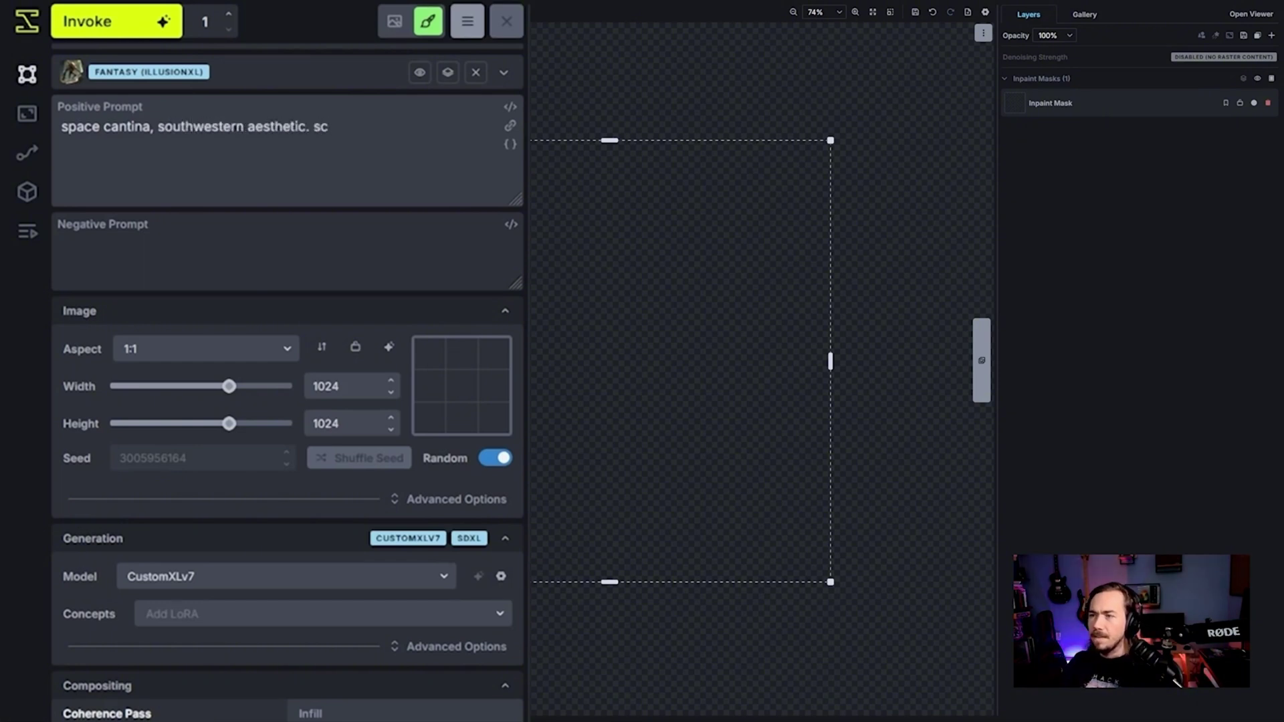
key(BackSpace)
key(BackSpace)
text(ty+++)
click(279, 252)
text(pe)
click(479, 126)
text(, environment artwor)
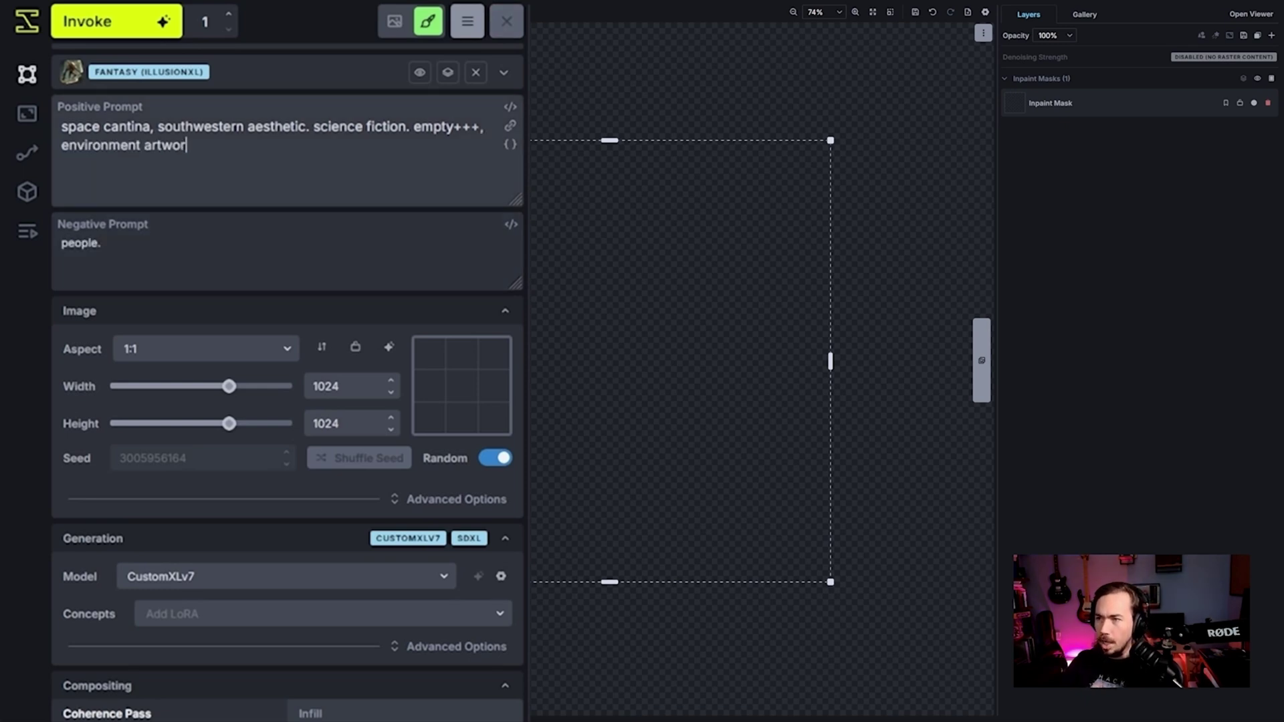
text(k.)
Step: Flatten the Fantasy template into both prompts and delete the high-fantasy, intense-action and impressionistic-brushstrokes wording from the positive prompt
click(447, 72)
scroll(348, 124, down, 2)
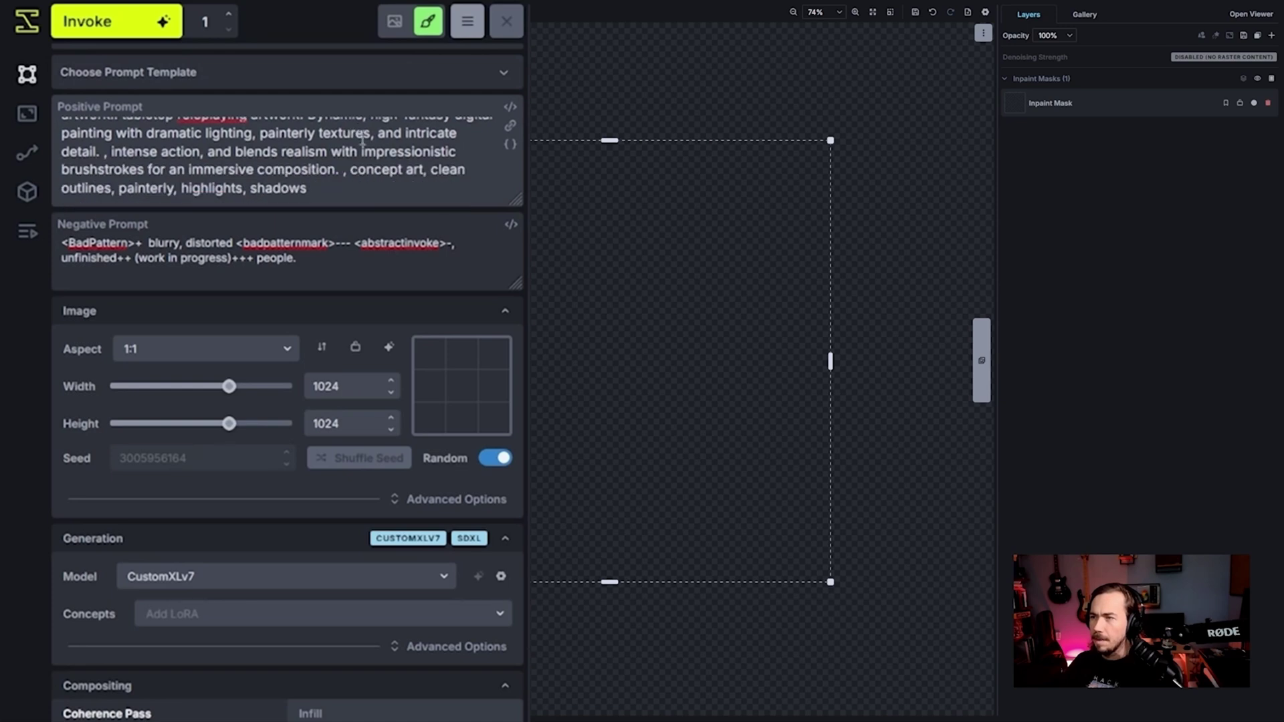
key(BackSpace)
mouse_move(214, 151)
mouse_down()
mouse_move(111, 151)
mouse_move(214, 151)
mouse_move(219, 169)
mouse_up()
key(BackSpace)
drag(371, 151, 455, 151)
key(BackSpace)
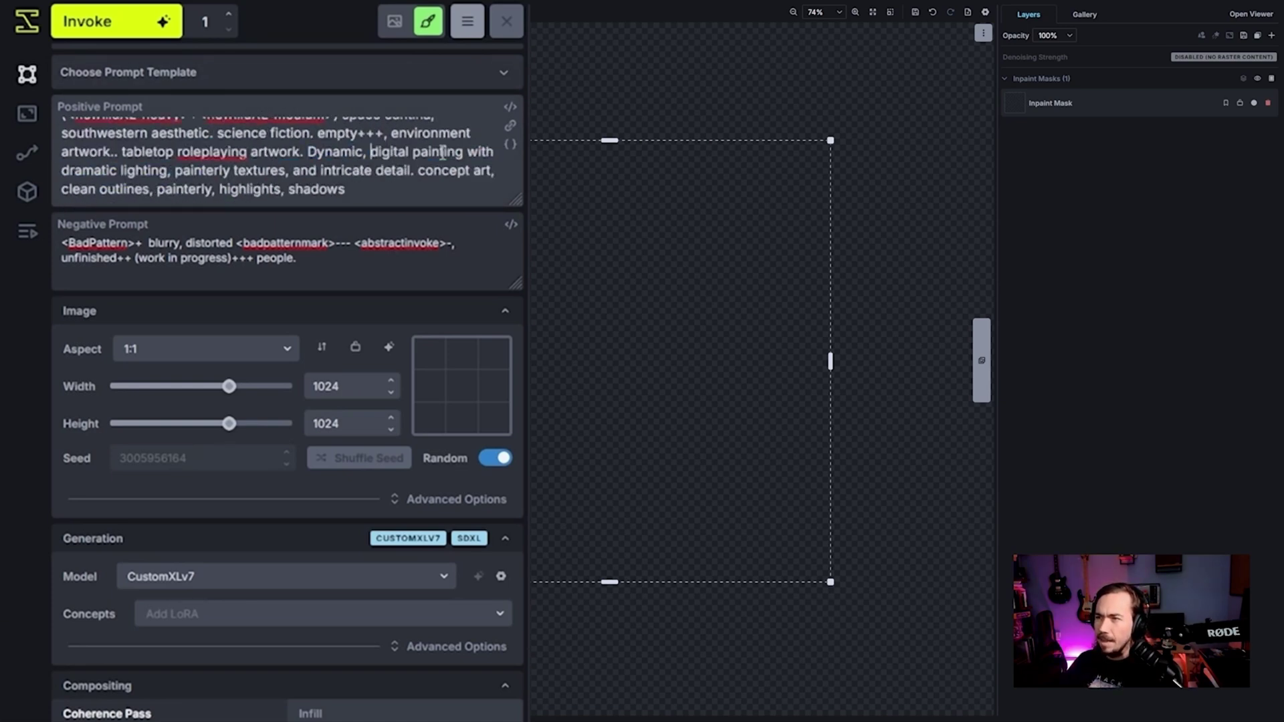
Step: Delete "tabletop roleplaying artwork." and the extra period from the positive prompt, and generate the cantina image
scroll(161, 161, up, 1)
drag(121, 164, 301, 164)
key(BackSpace)
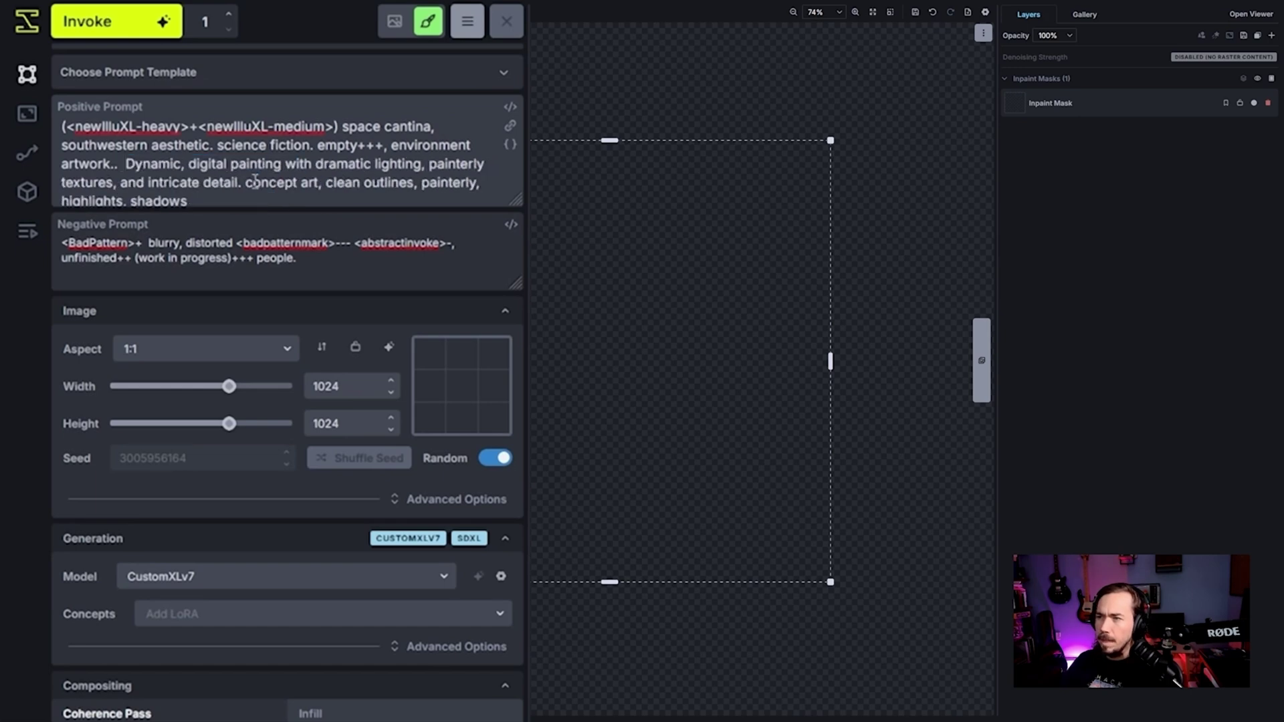
key(BackSpace)
key(BackSpace)
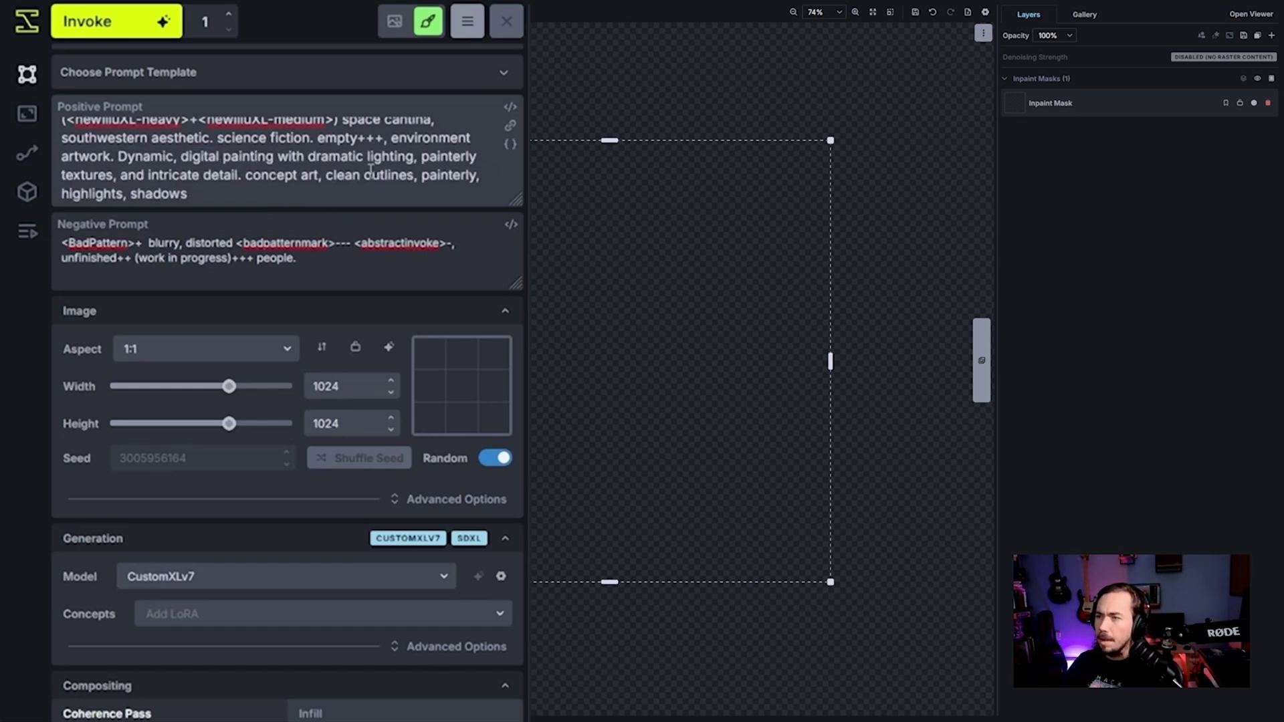
click(163, 22)
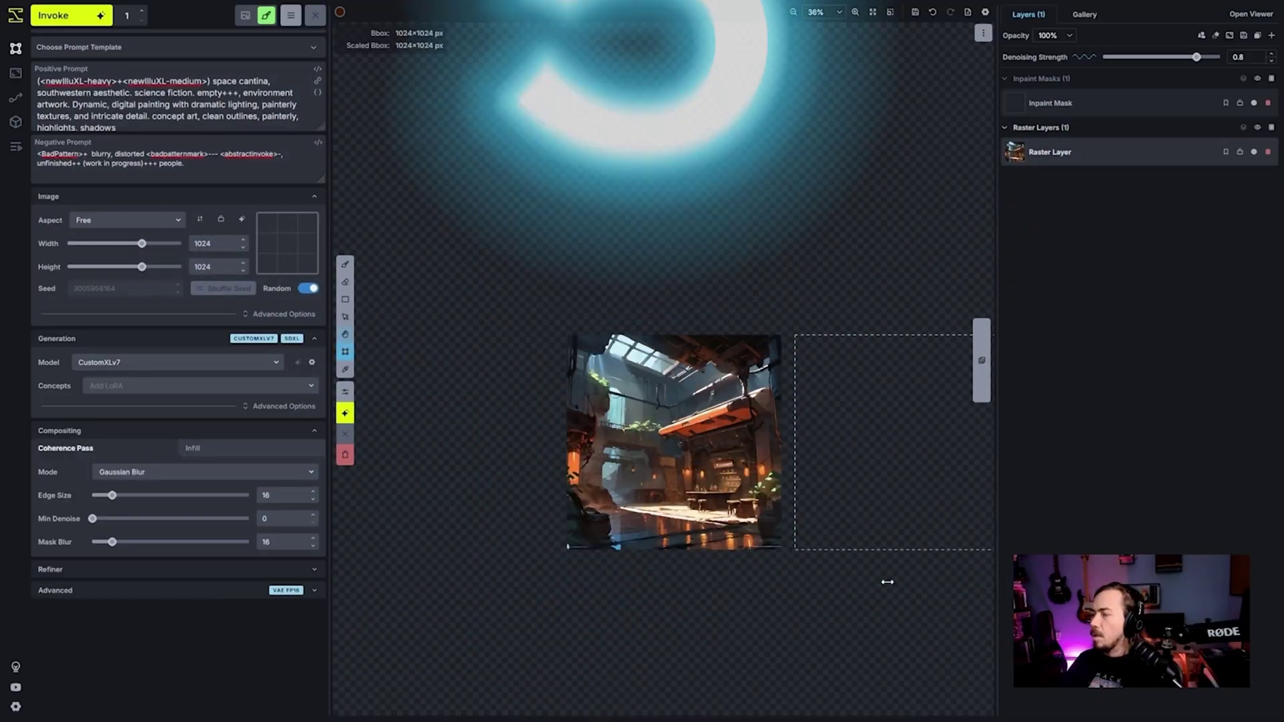
Step: Move the bounding box to empty canvas right of the cantina image and fill that area with a white rectangle of about 1024×1024 px
key(space)
drag(887, 582, 712, 586)
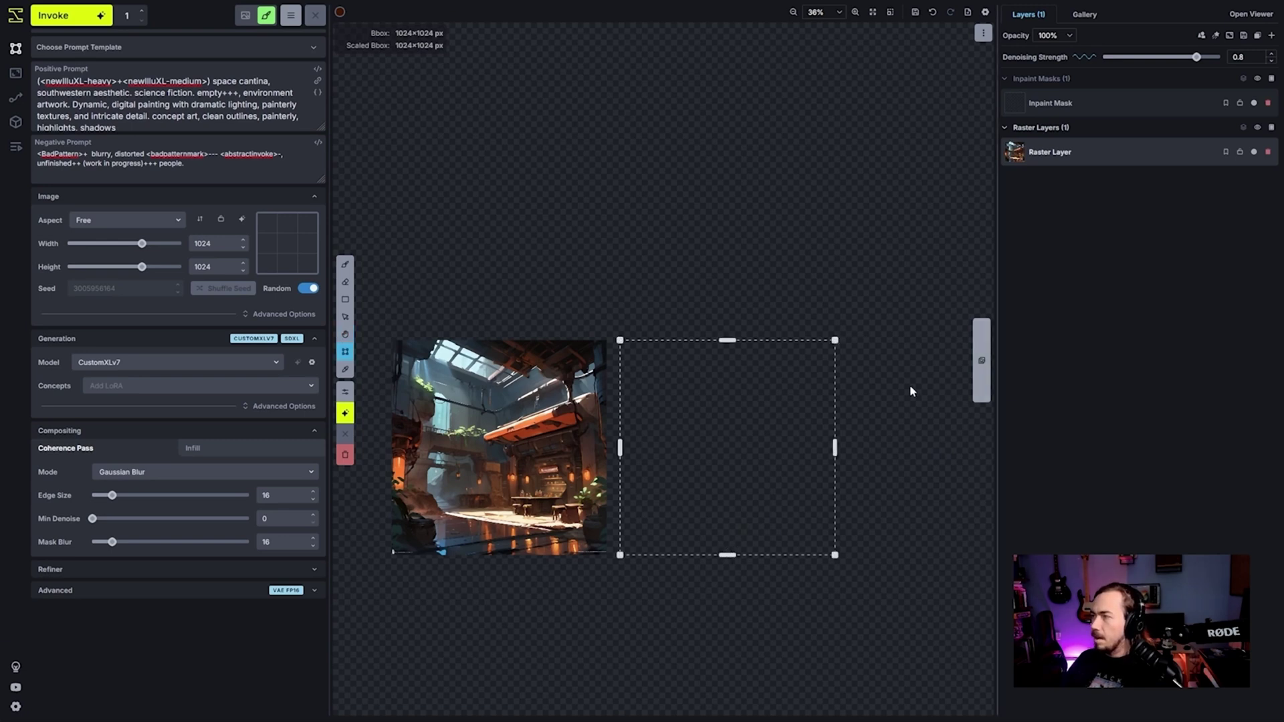
drag(776, 423, 831, 424)
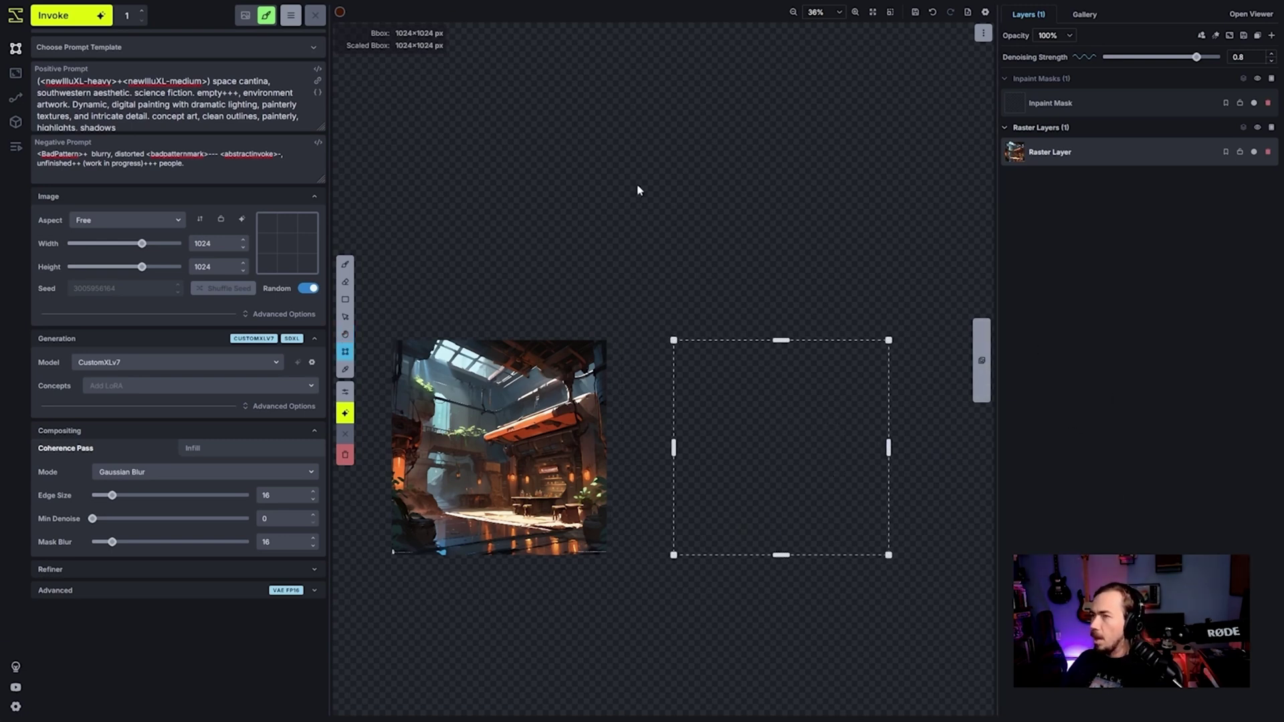
click(345, 299)
drag(633, 337, 849, 557)
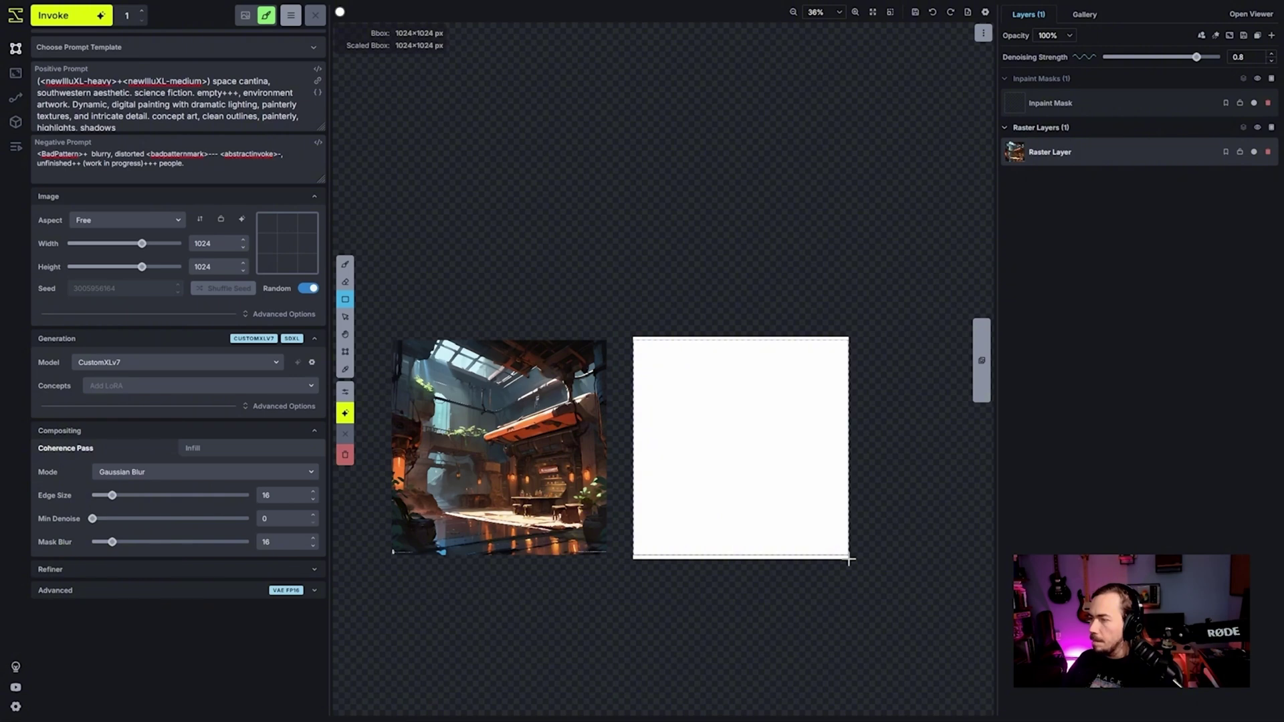
Step: Paint a tall rounded character silhouette on the white rectangle with a 360 px brush in RGB 20, 20, 20 at 0.49 alpha, and set denoising strength to 0.99
scroll(811, 442, up, 6)
scroll(786, 465, up, 3)
scroll(775, 455, down, 4)
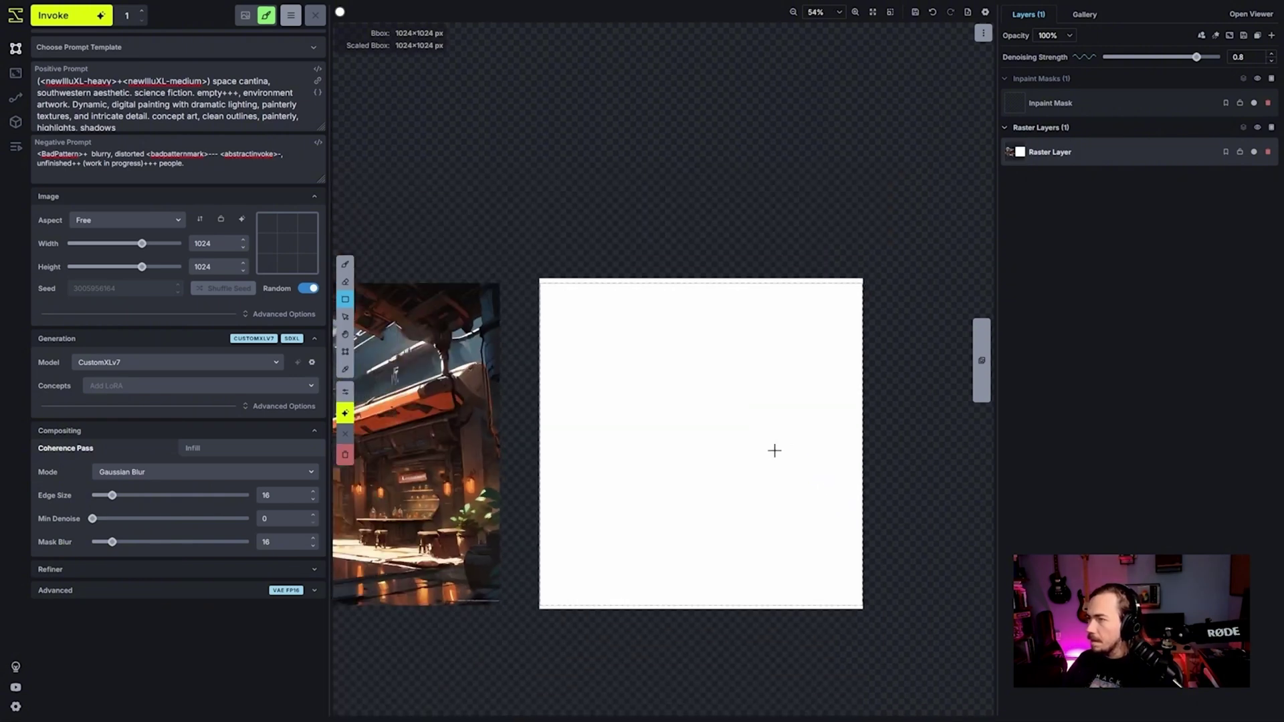
scroll(695, 461, up, 3)
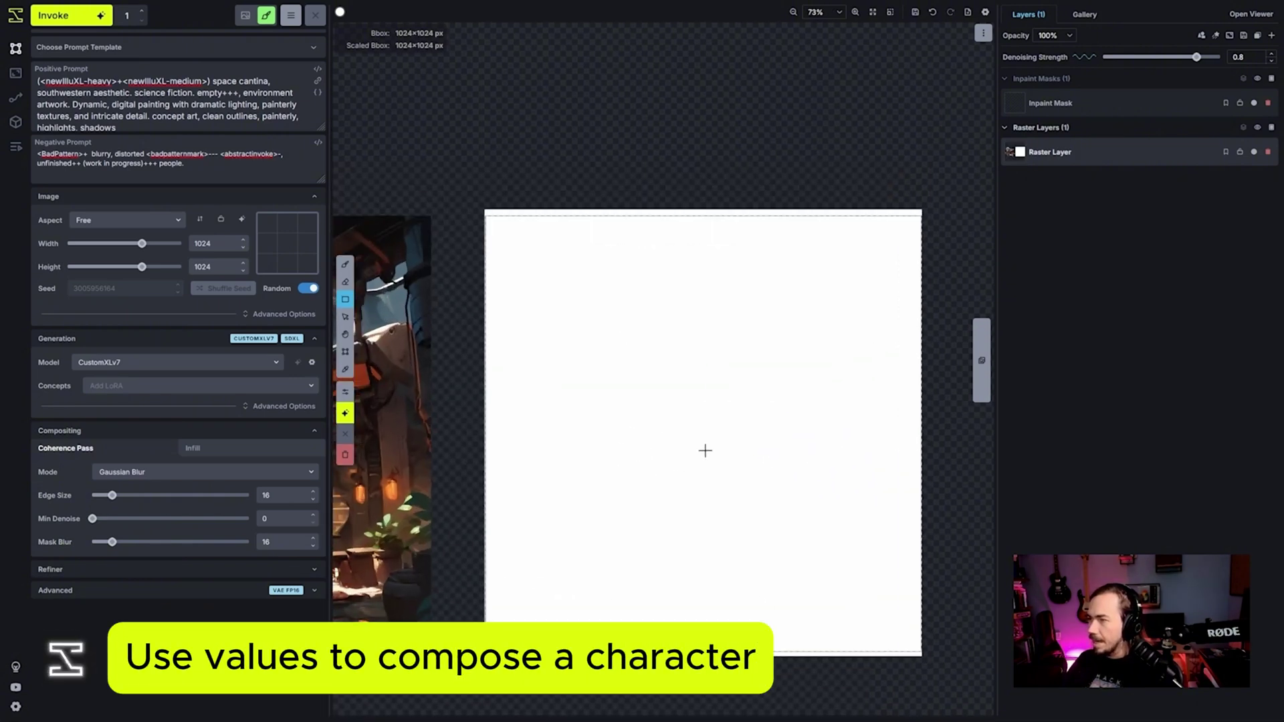
click(339, 14)
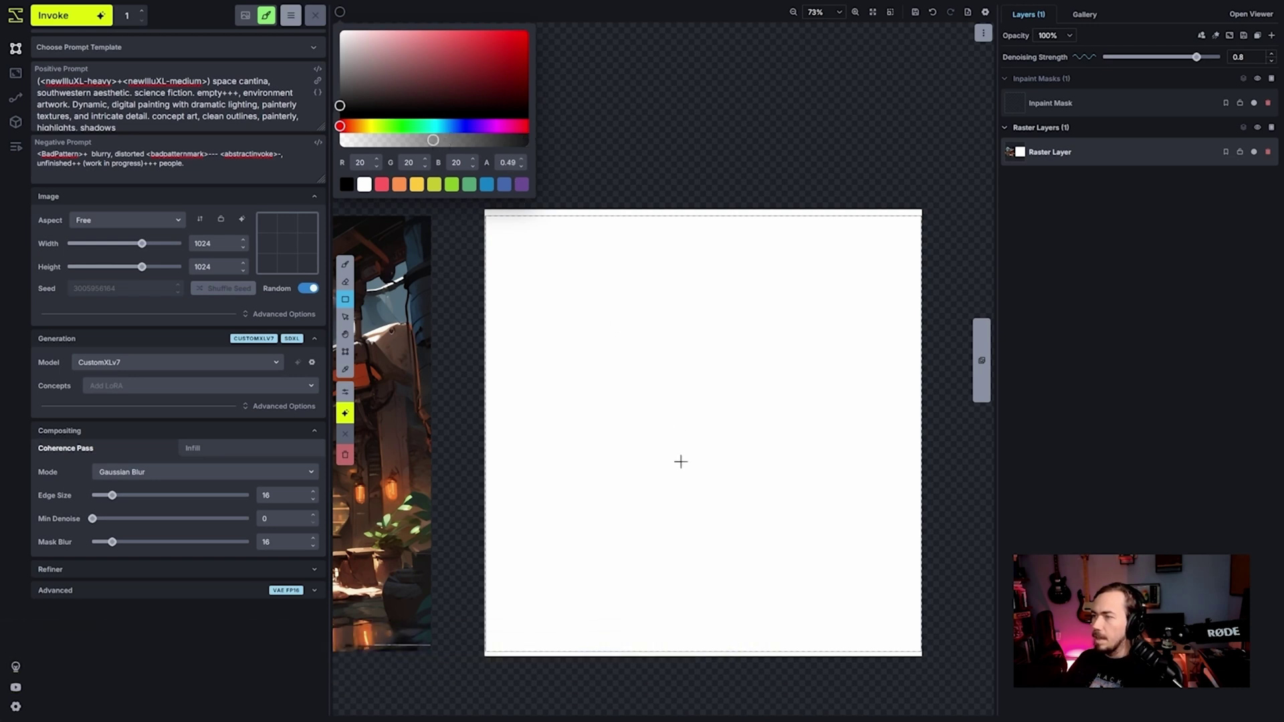
key(b)
scroll(694, 508, down, 7)
drag(698, 605, 706, 363)
mouse_move(706, 363)
mouse_down()
mouse_move(706, 586)
mouse_move(692, 452)
mouse_move(698, 359)
mouse_move(692, 588)
mouse_up()
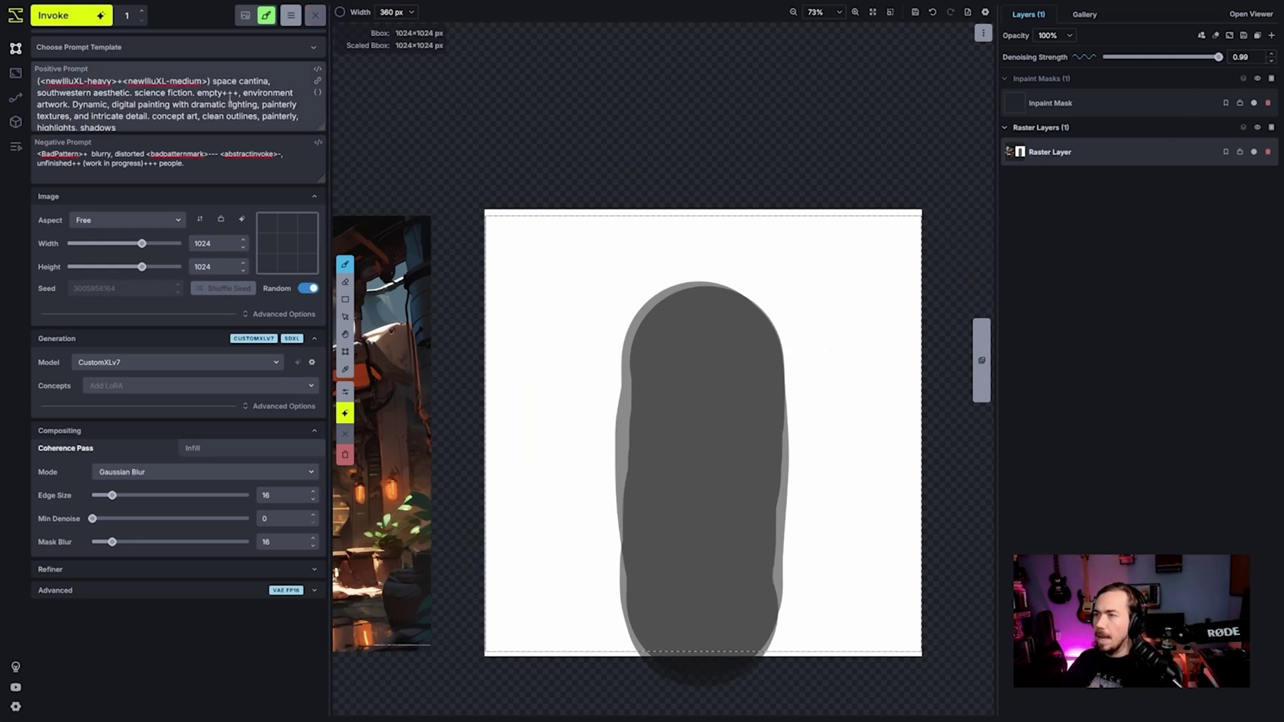
Step: Replace the style triggers and the cantina and environment wording at the start of the positive prompt with "character concept art."
drag(223, 80, 194, 93)
key(BackSpace)
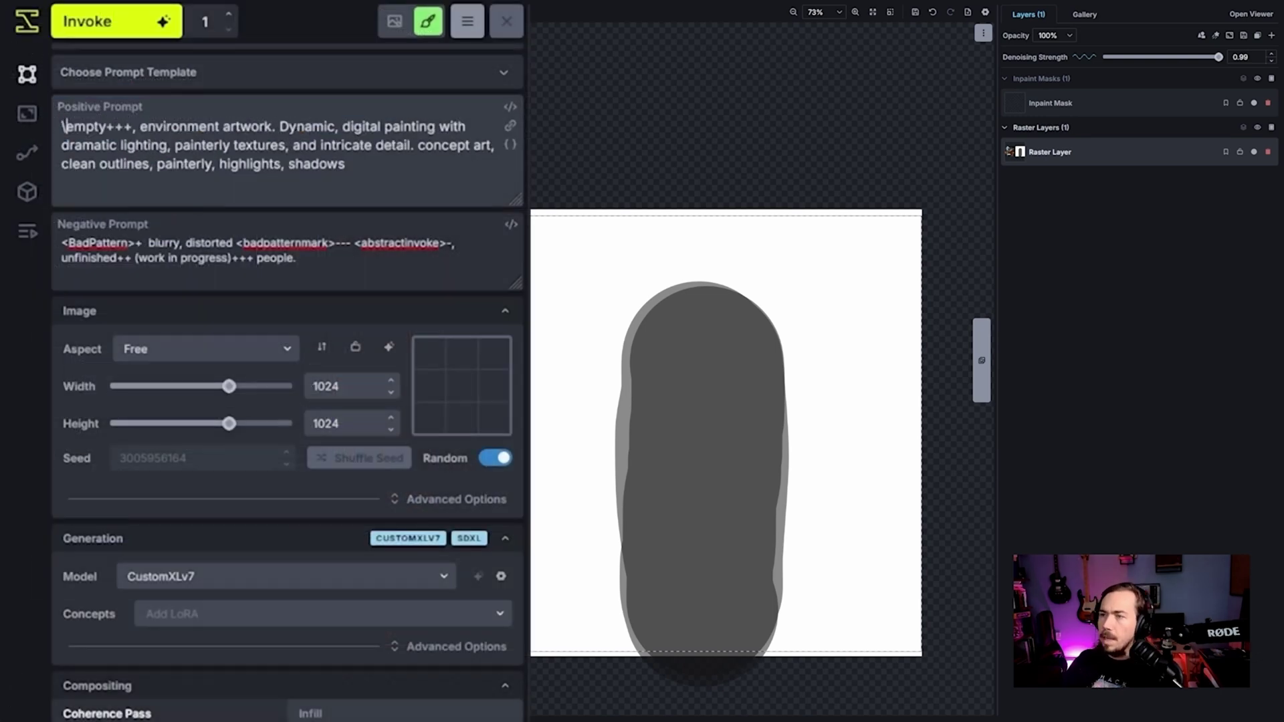
key(Delete)
key(ctrl+shift+Right)
key(ctrl+shift+Right)
key(ctrl+shift+Right)
key(ctrl+shift+Right)
key(ctrl+shift+Right)
key(BackSpace)
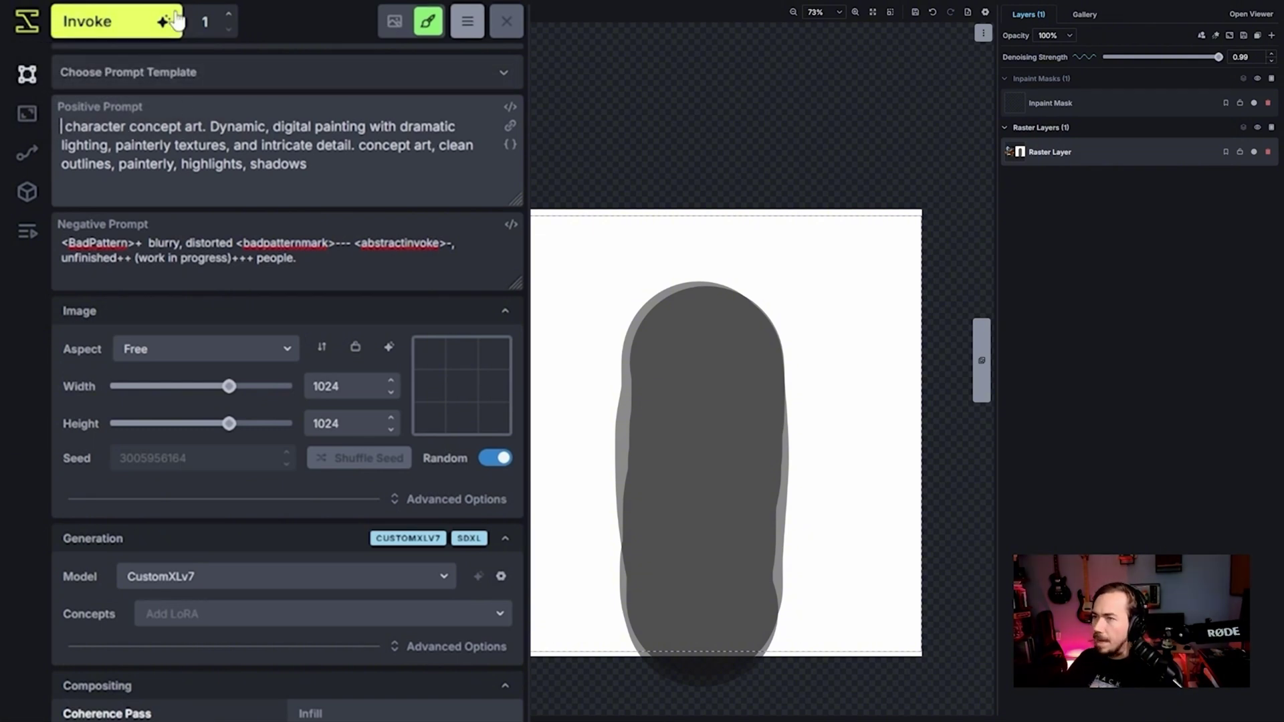
Step: Begin the positive prompt with "an extraterrestrial merchant character, squid-like head, orbs for eyes." and generate the character
text(raterre)
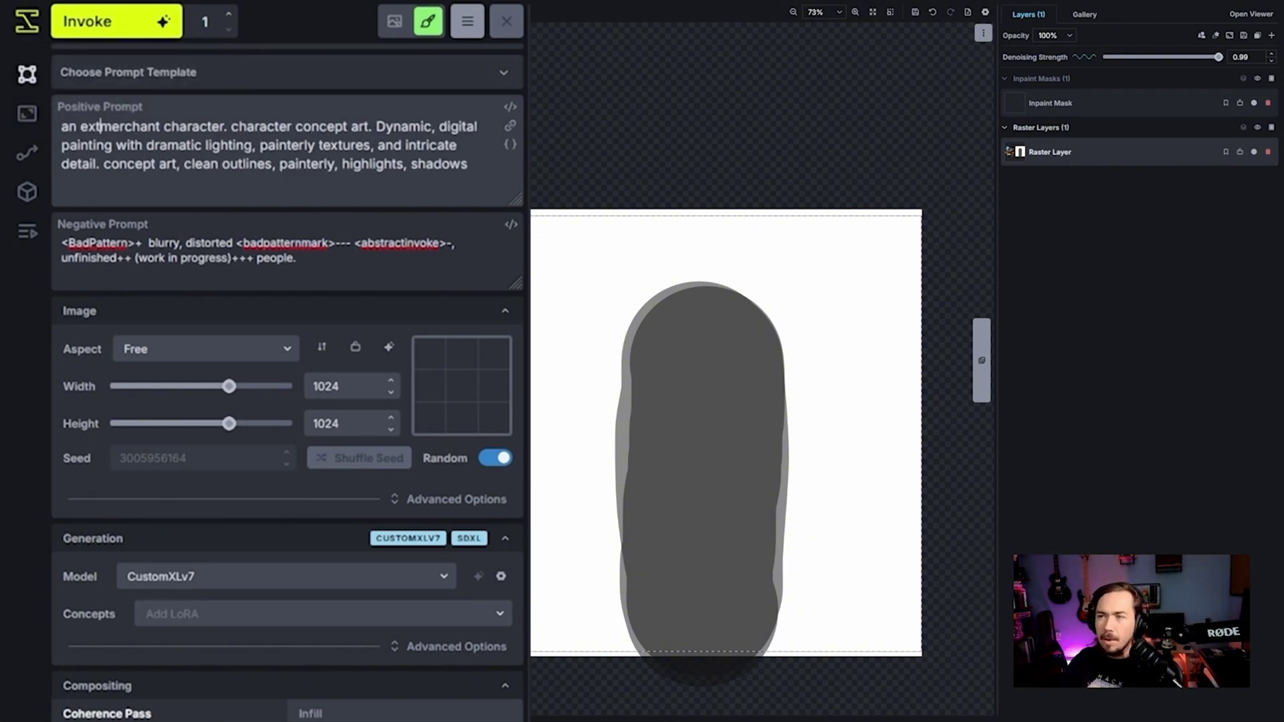
text(strial merchant character)
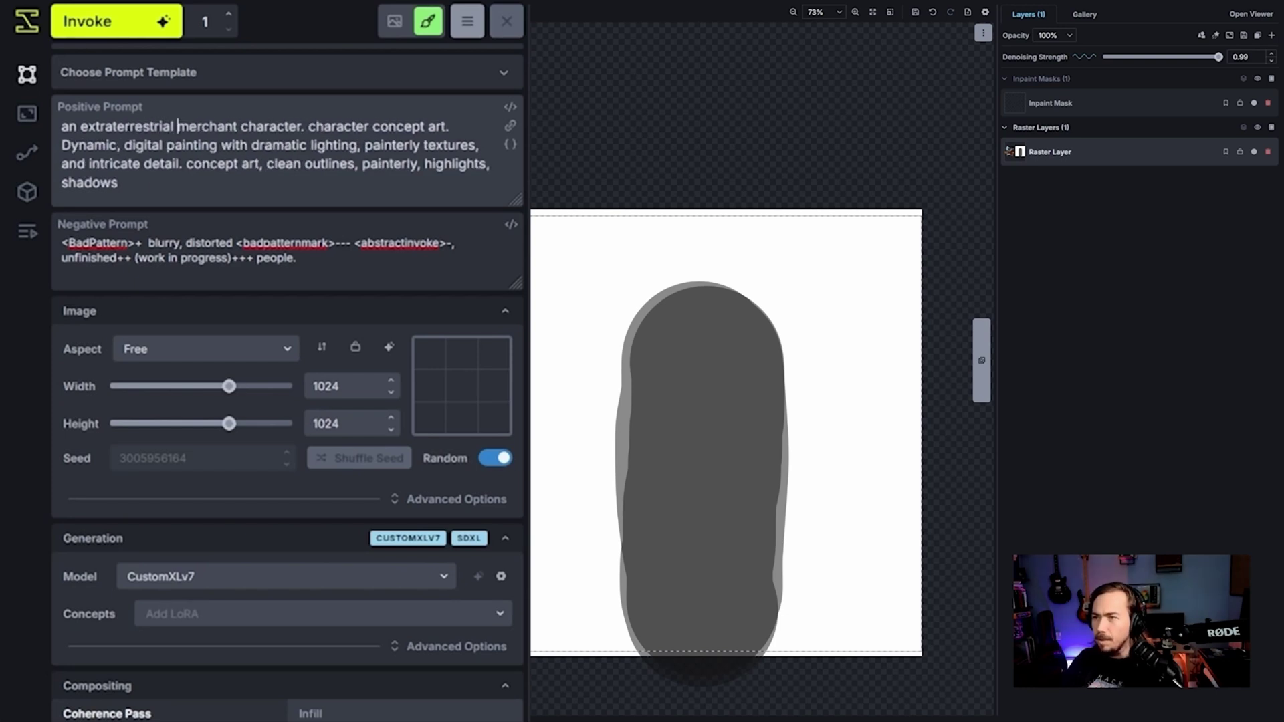
text(, squid-like )
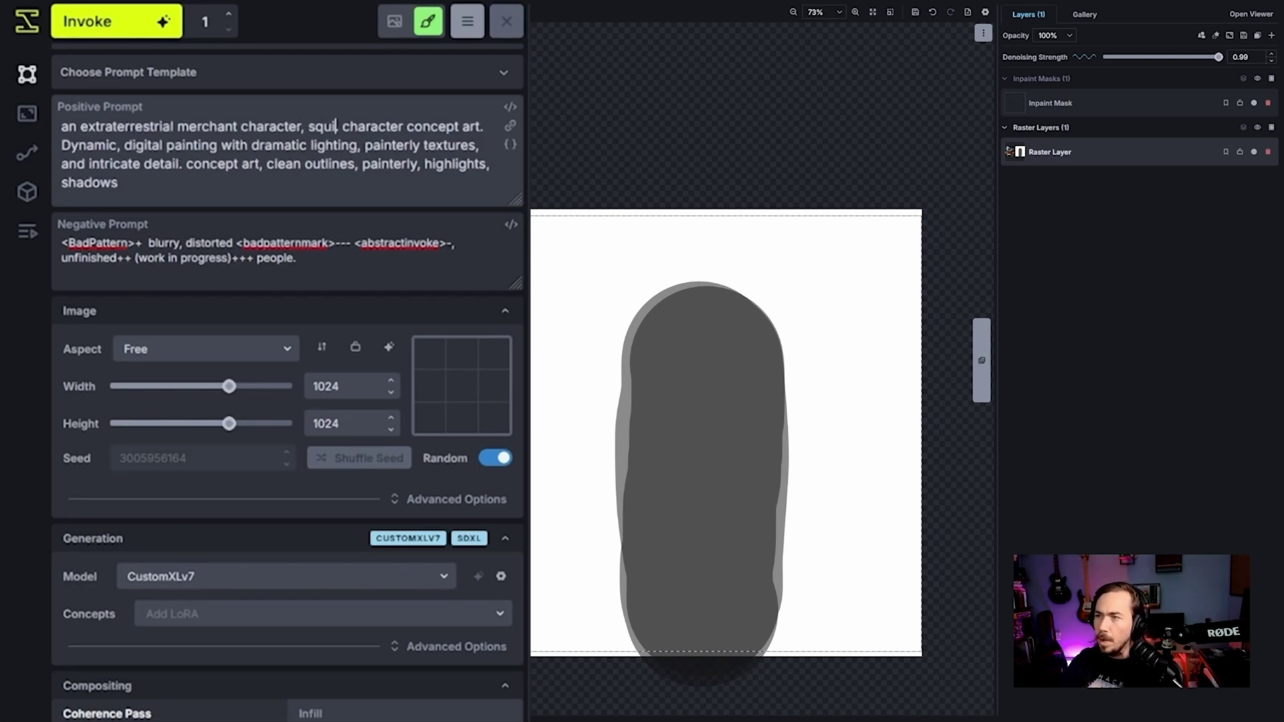
text(head, o)
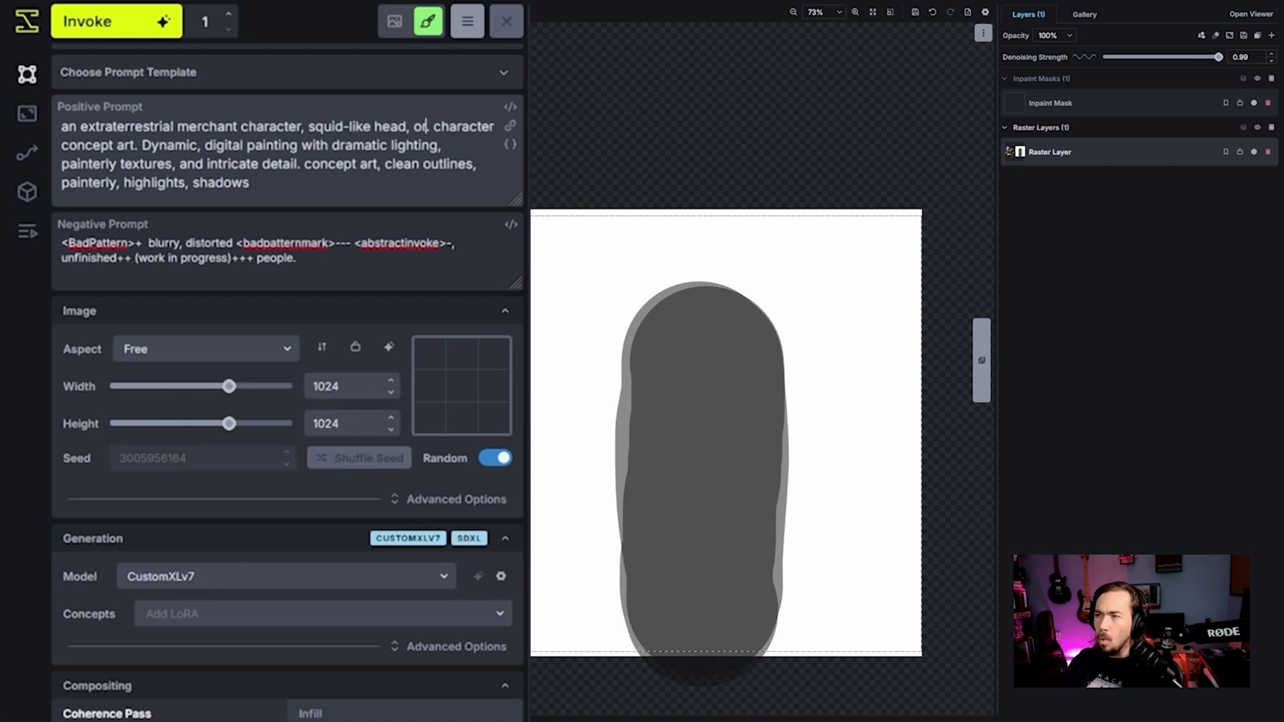
text(rbs for eyes)
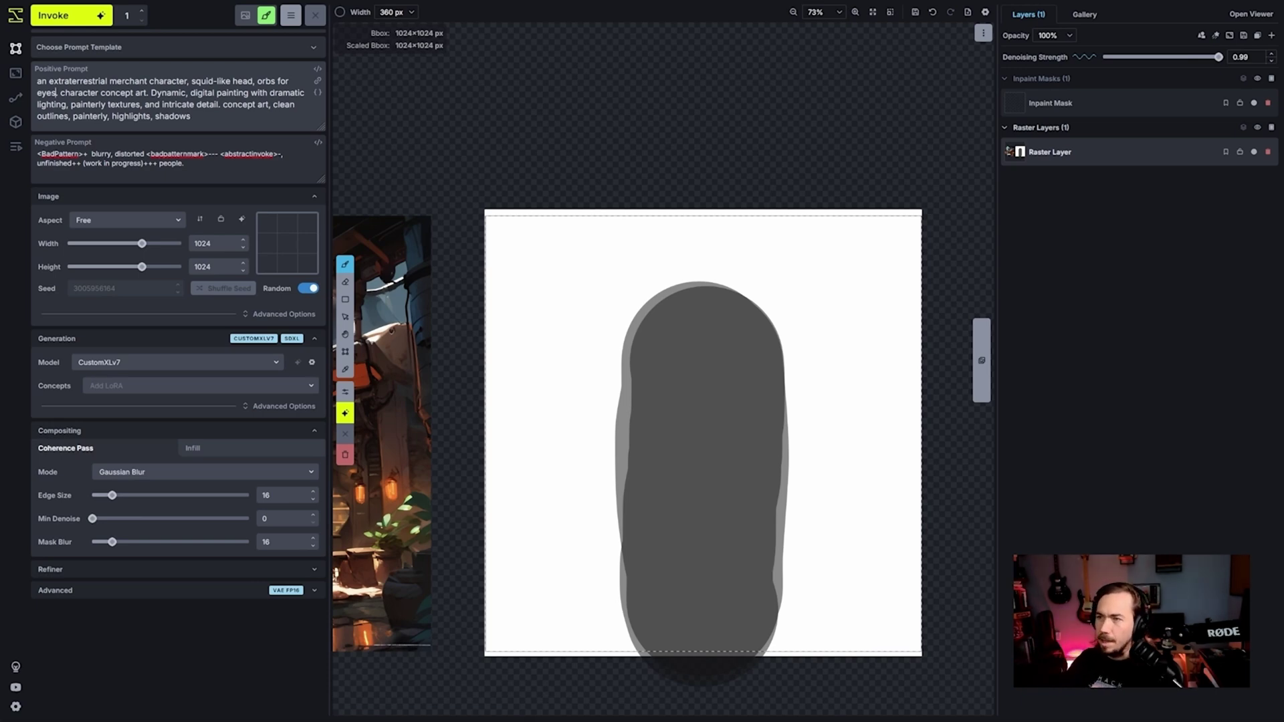
click(66, 15)
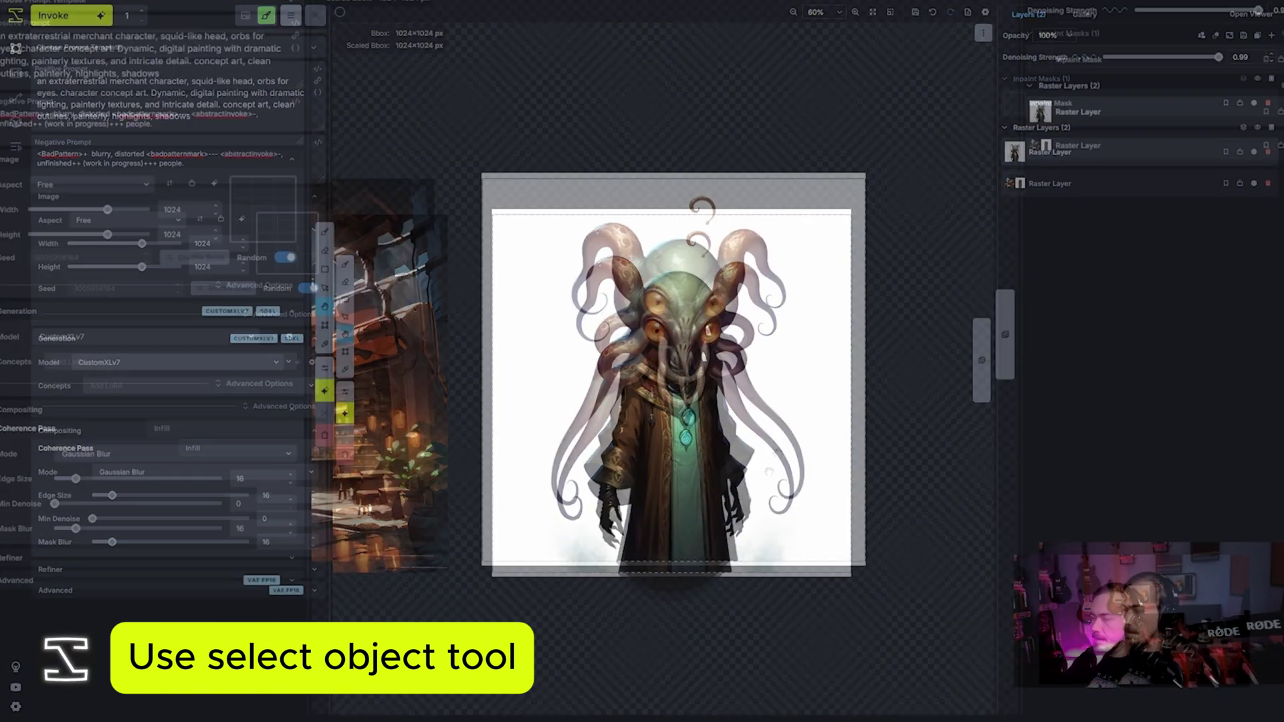
Step: Isolate the squid-headed character using Select Object with include points on its robe and head, and move the cutout onto the cantina image
right_click(522, 388)
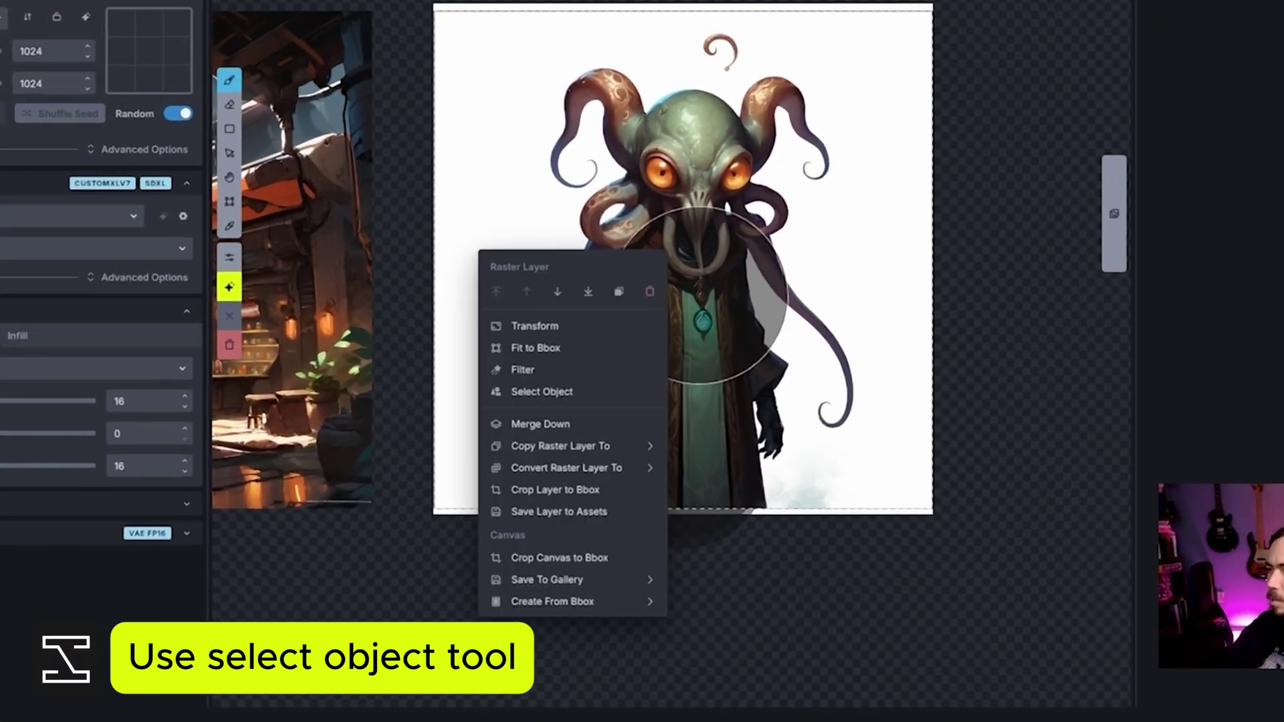
click(572, 392)
click(662, 422)
click(689, 159)
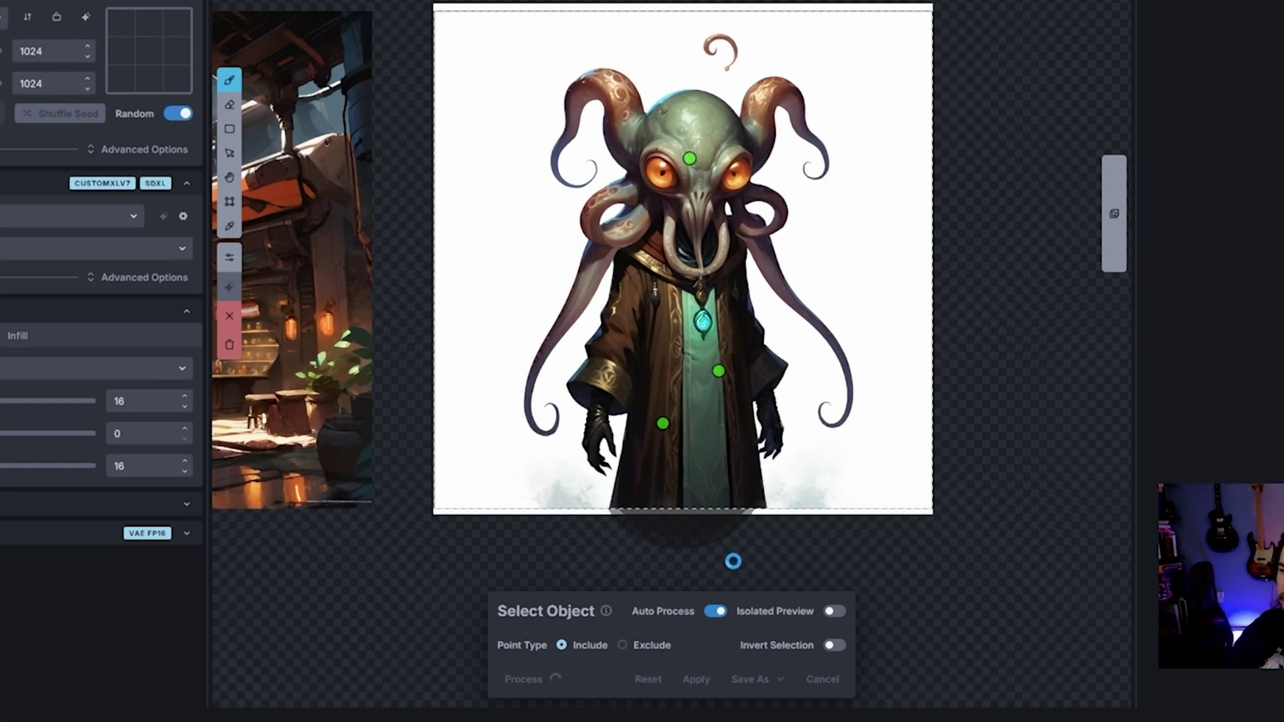
click(697, 679)
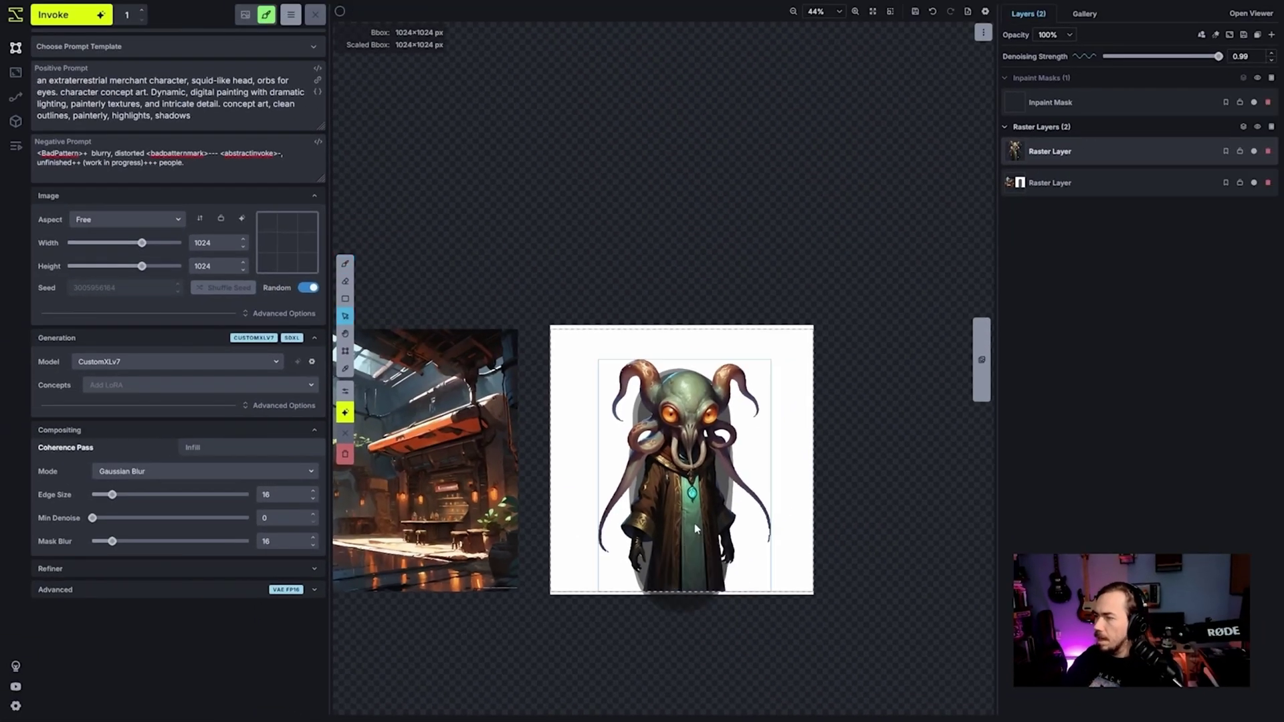
drag(695, 528, 391, 524)
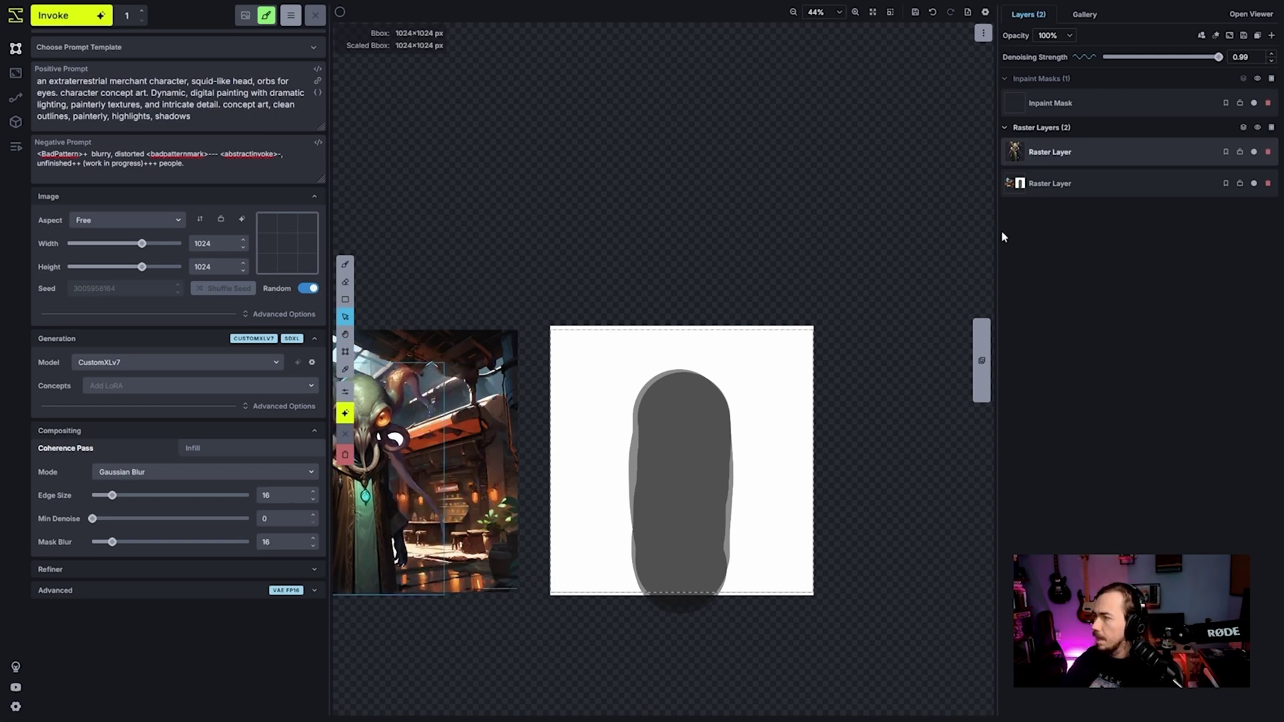
Step: Change the character description in the positive prompt to "an extraterrestrial enforcer character, panda head, wartorn space armor."
double_click(125, 81)
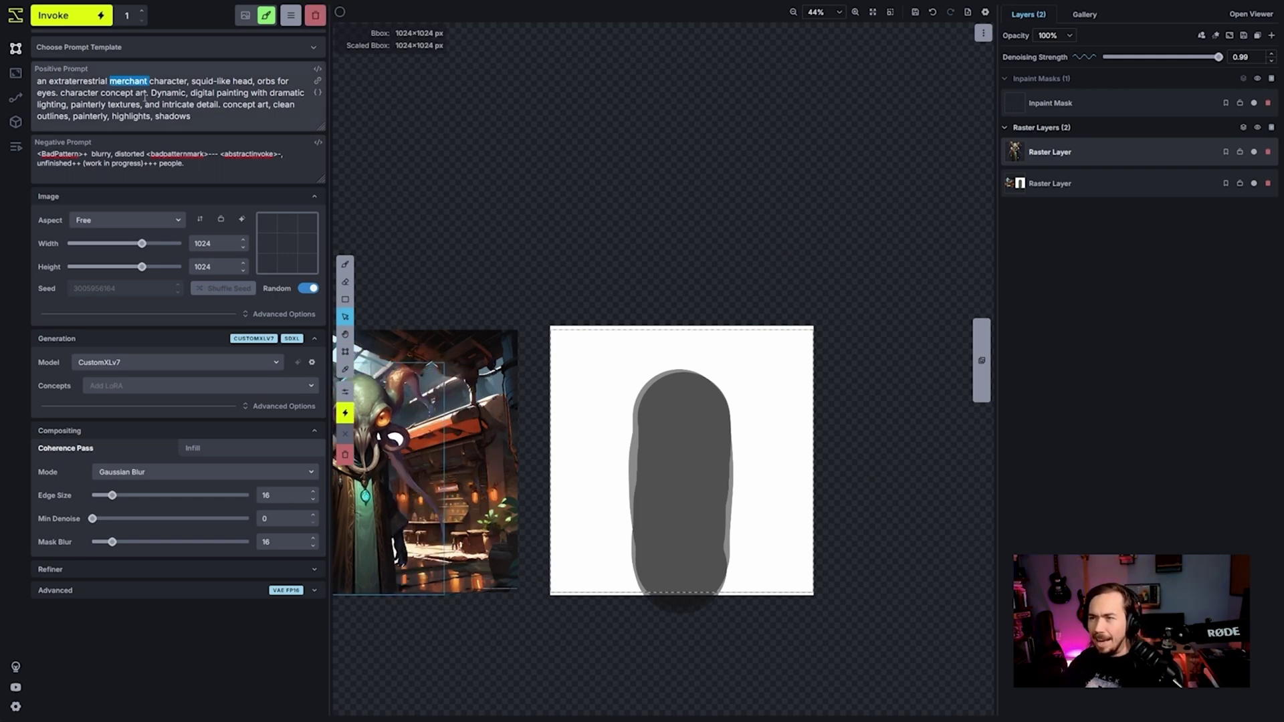
text(enforcer)
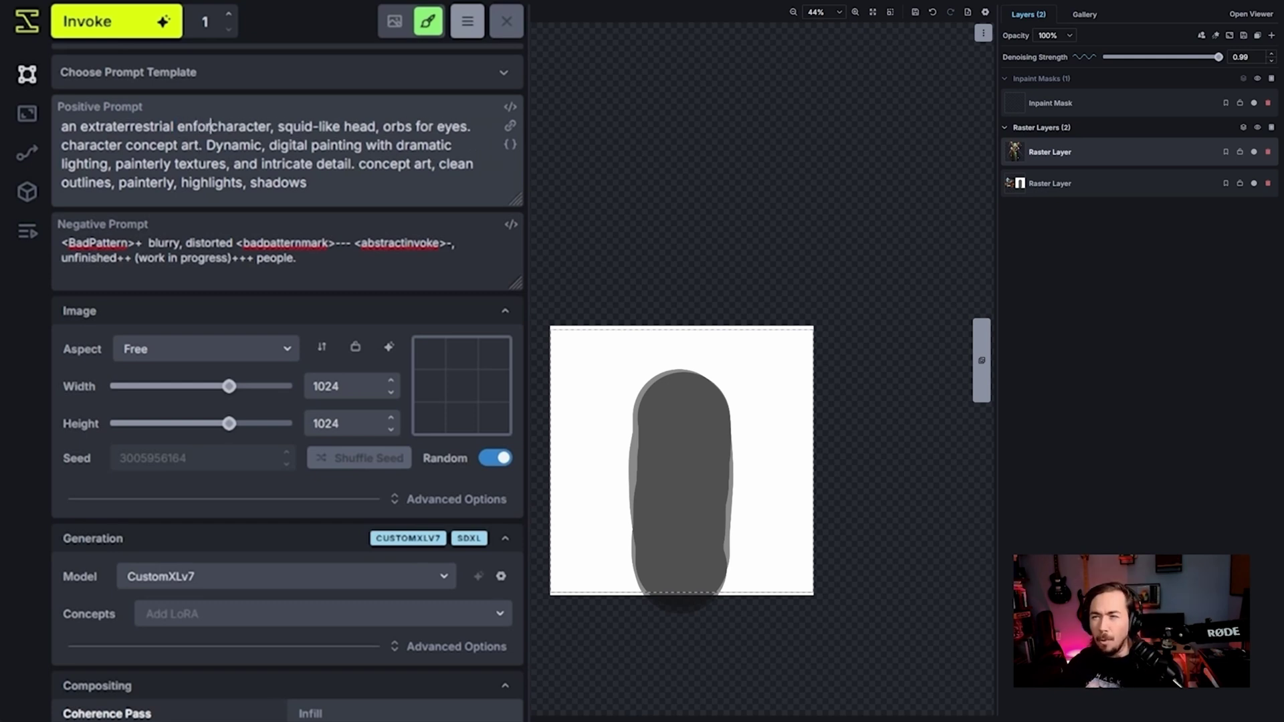
text(pand)
drag(303, 126, 408, 126)
text(space armor)
click(377, 127)
text(wartor)
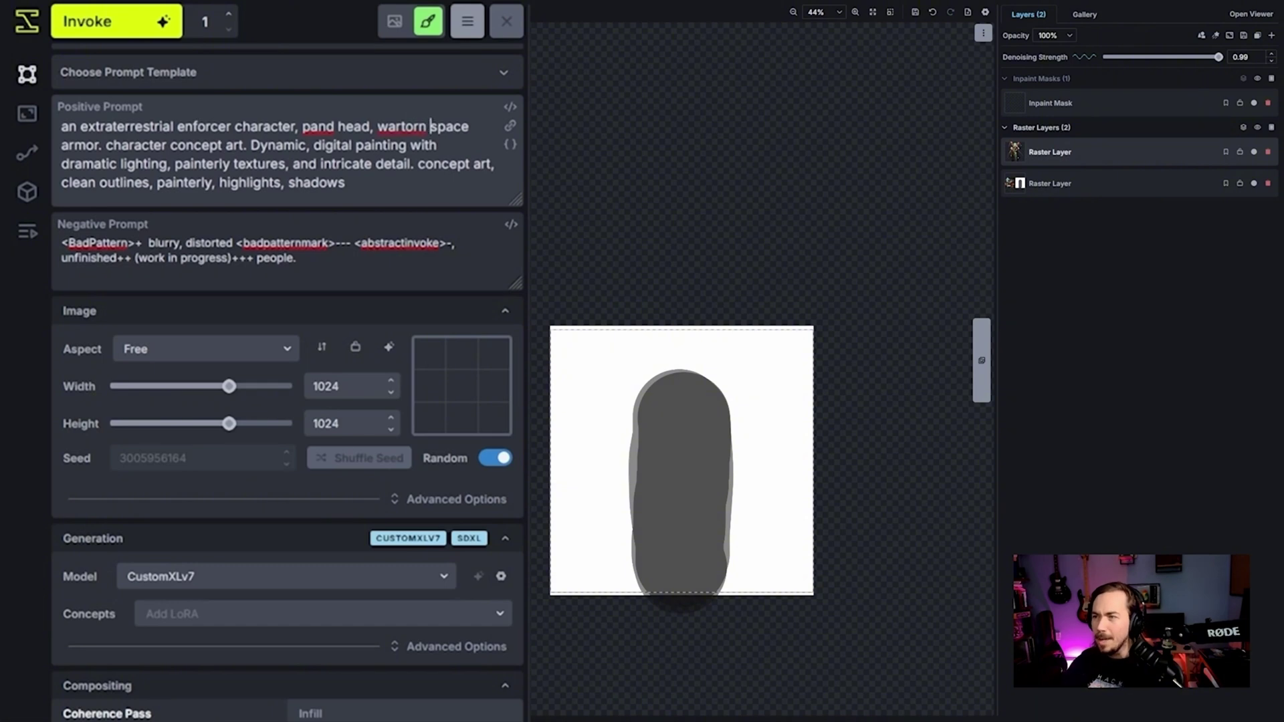
Step: Generate the panda enforcer over the grey silhouette and accept the second result as a new raster layer
click(87, 20)
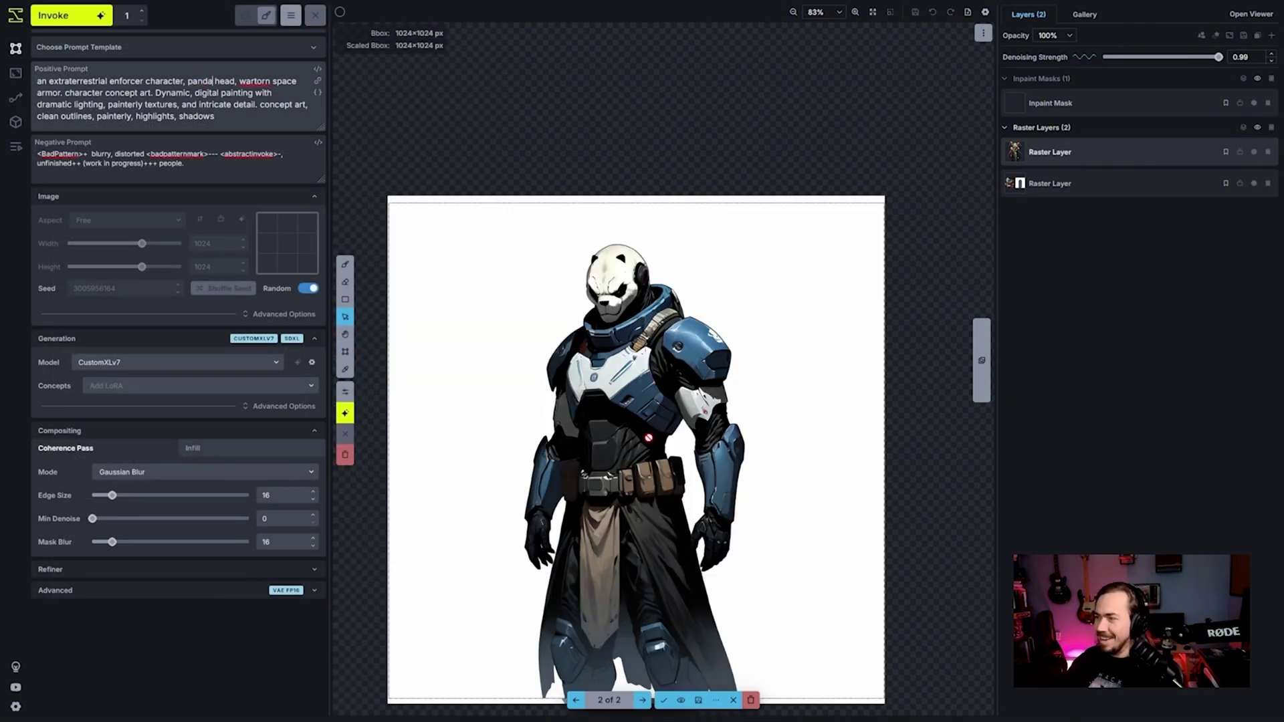
scroll(648, 441, down, 2)
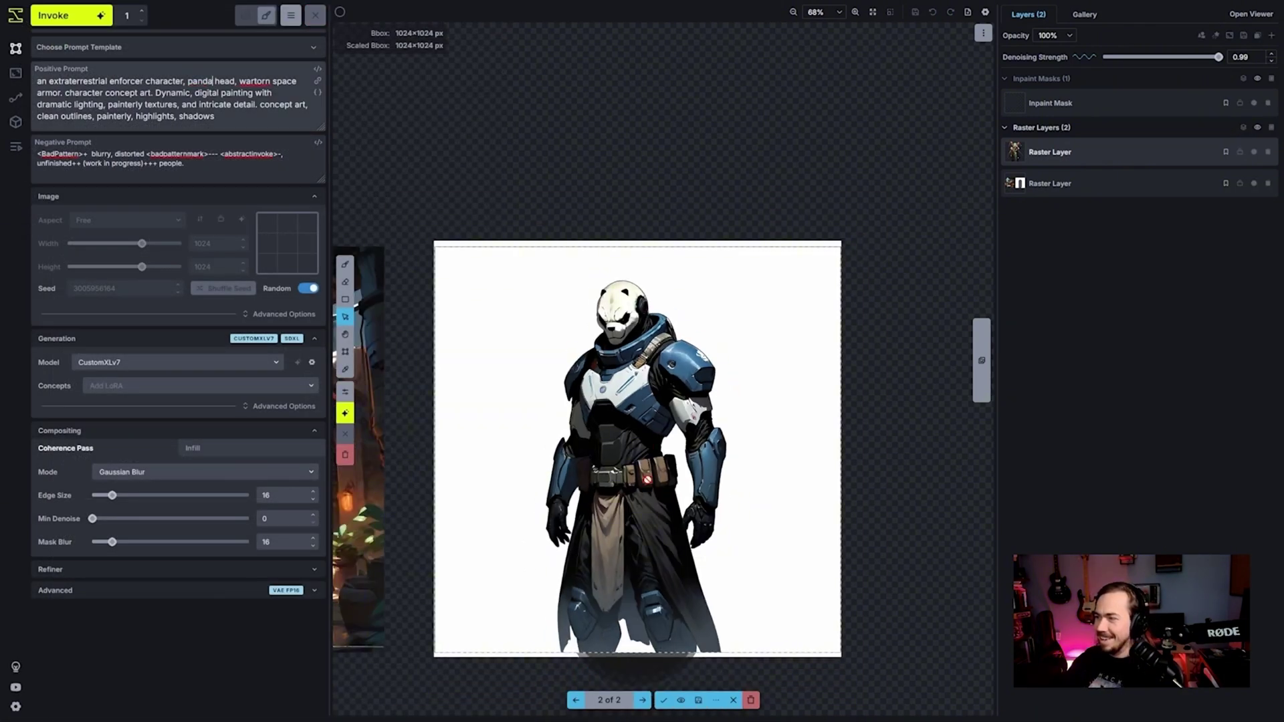
click(663, 700)
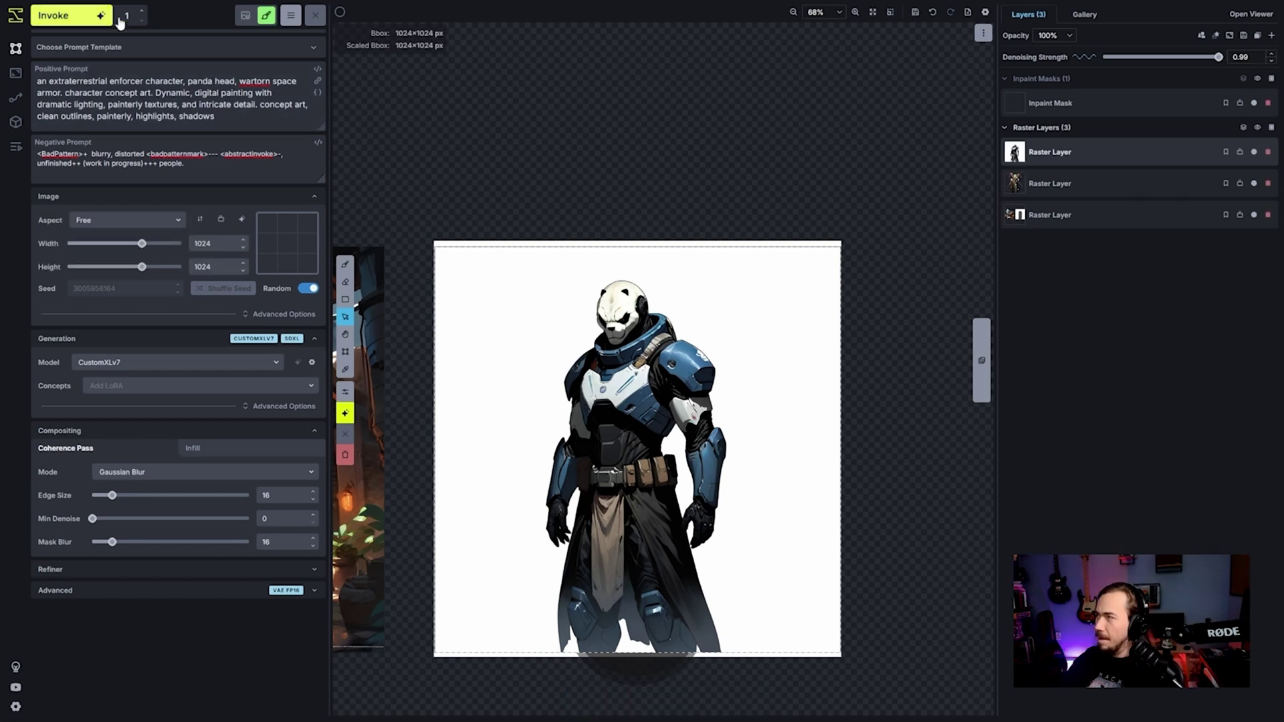
Step: Select the inpaint mask and shrink the bounding box to 448×512 px around the panda enforcer's head and upper torso
click(1113, 108)
key(c)
drag(841, 653, 614, 450)
drag(548, 362, 656, 362)
Step: Mask the panda's head with a 140 px brush, cancel the running generation, and regenerate the head at a denoising strength of 0.6
key(b)
key(bracketleft)
key(bracketleft)
key(bracketleft)
key(bracketleft)
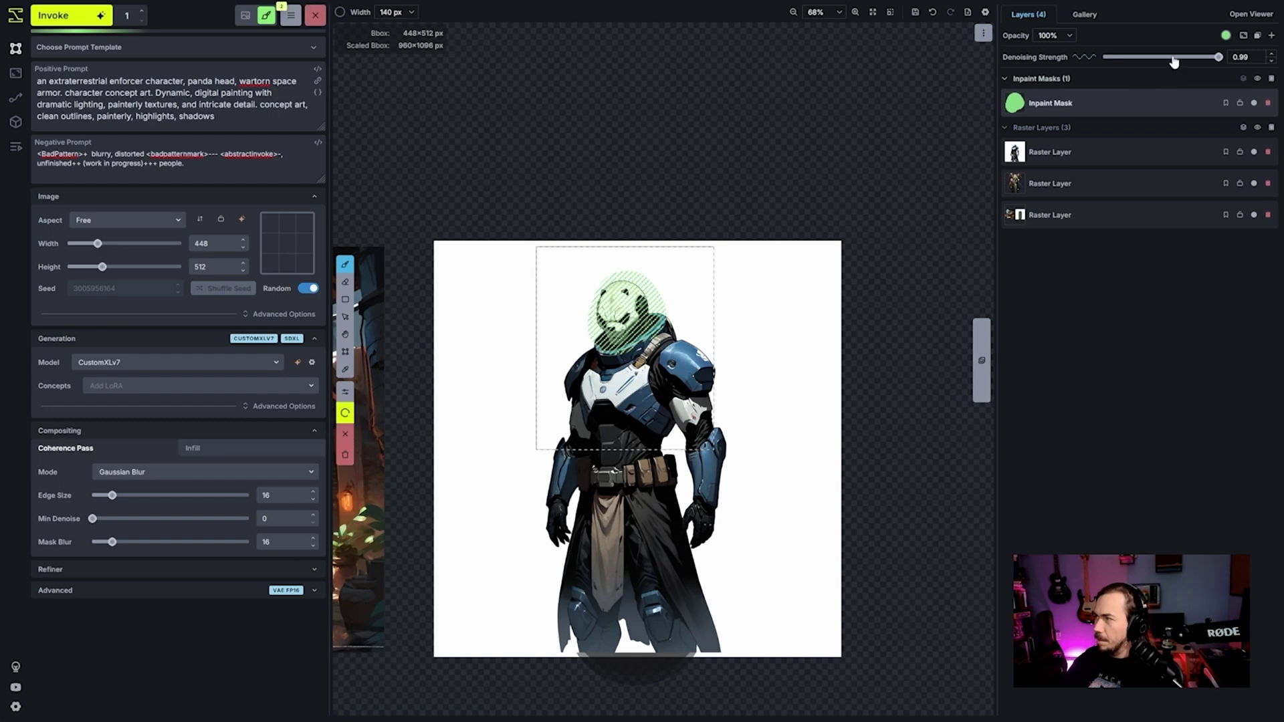
key(shift+x)
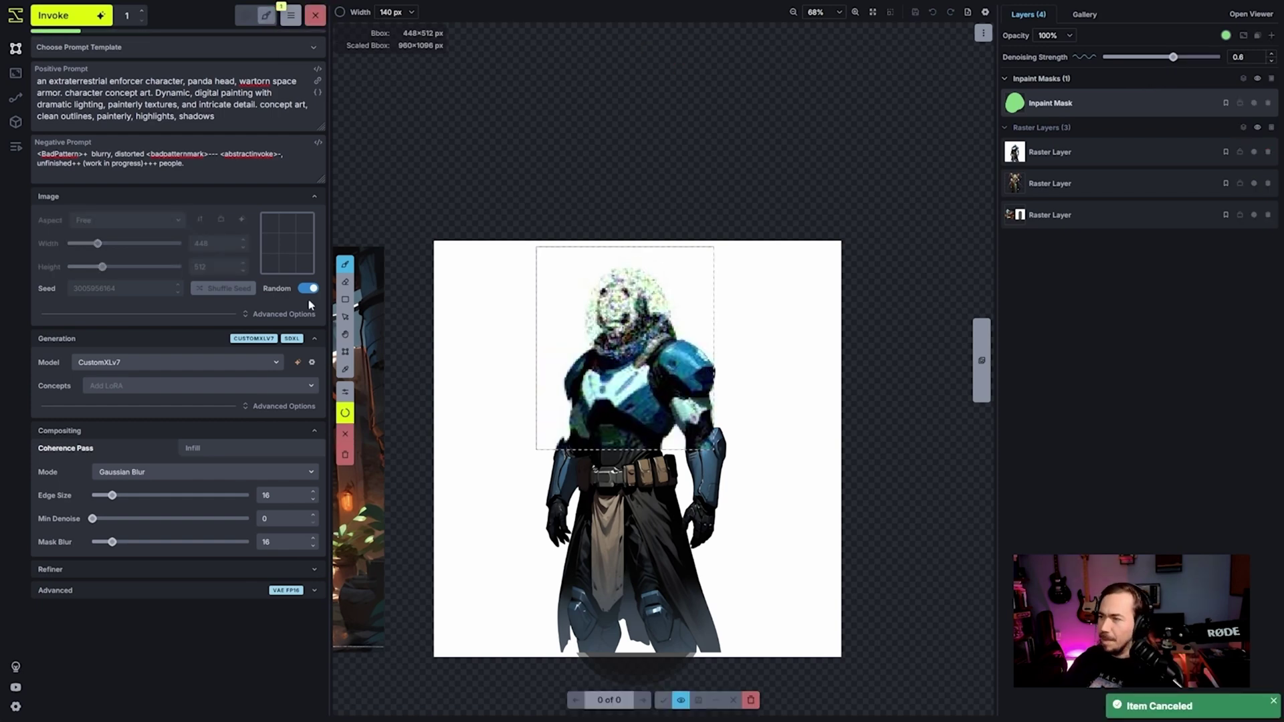
scroll(551, 382, up, 3)
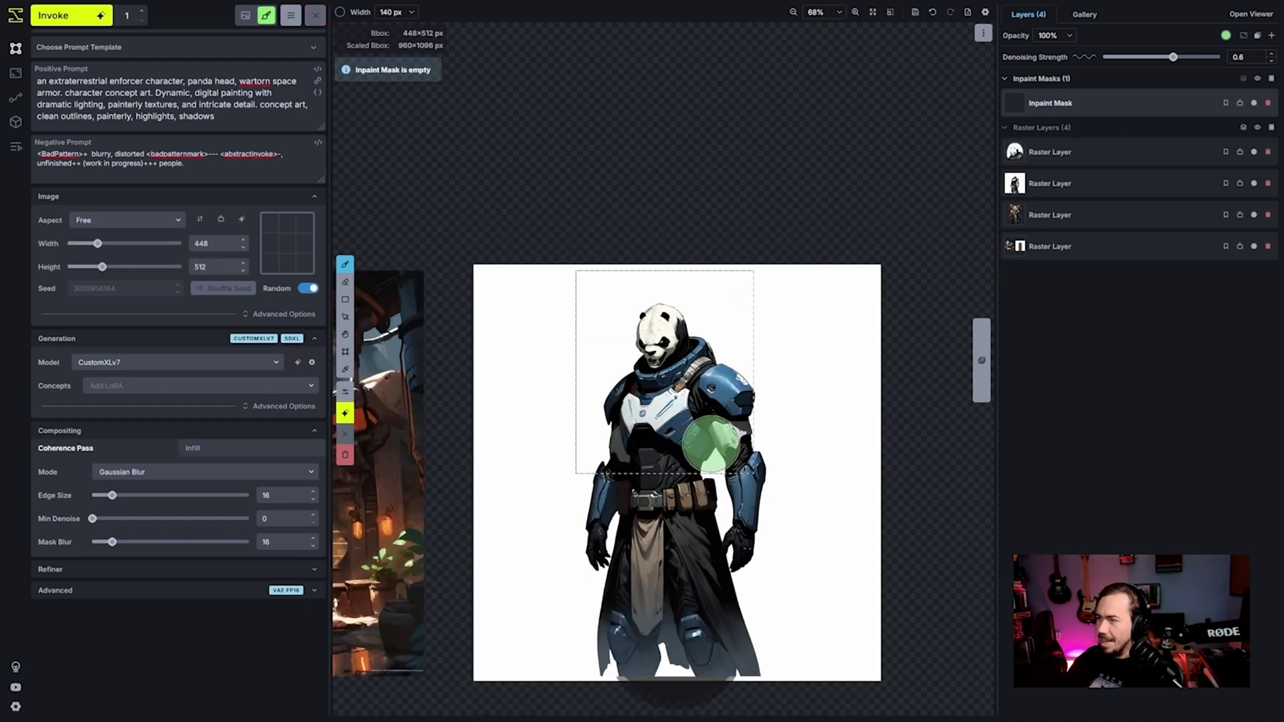
Step: Shift the bounding box to the upper-left corner of the panda image and merge the regenerated head layer down into the enforcer layer
scroll(712, 449, down, 3)
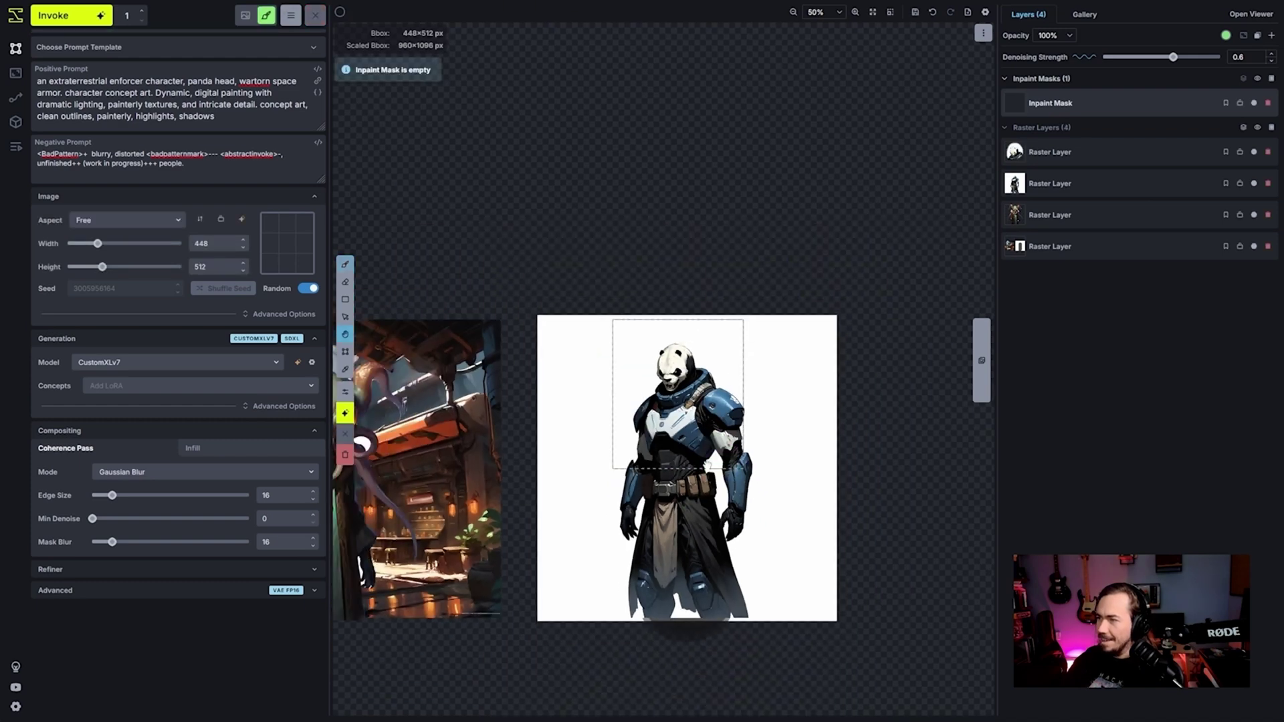
key(c)
drag(710, 439, 617, 430)
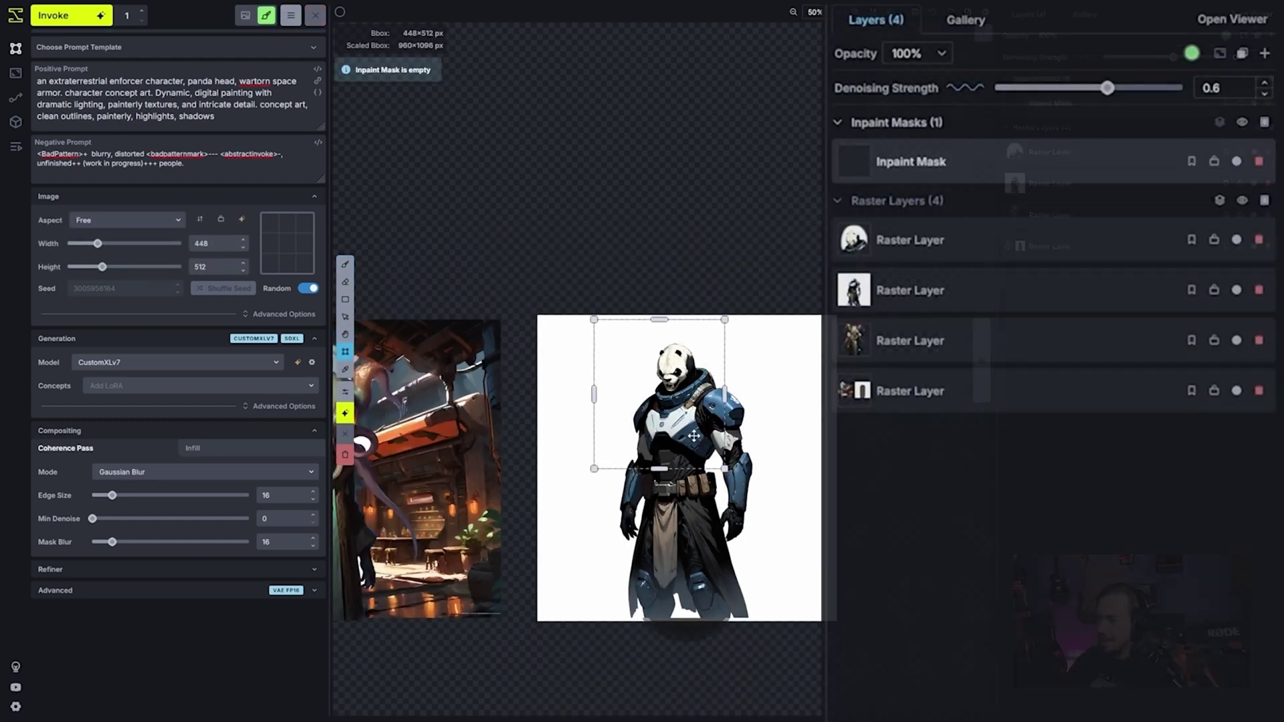
right_click(1061, 152)
click(929, 412)
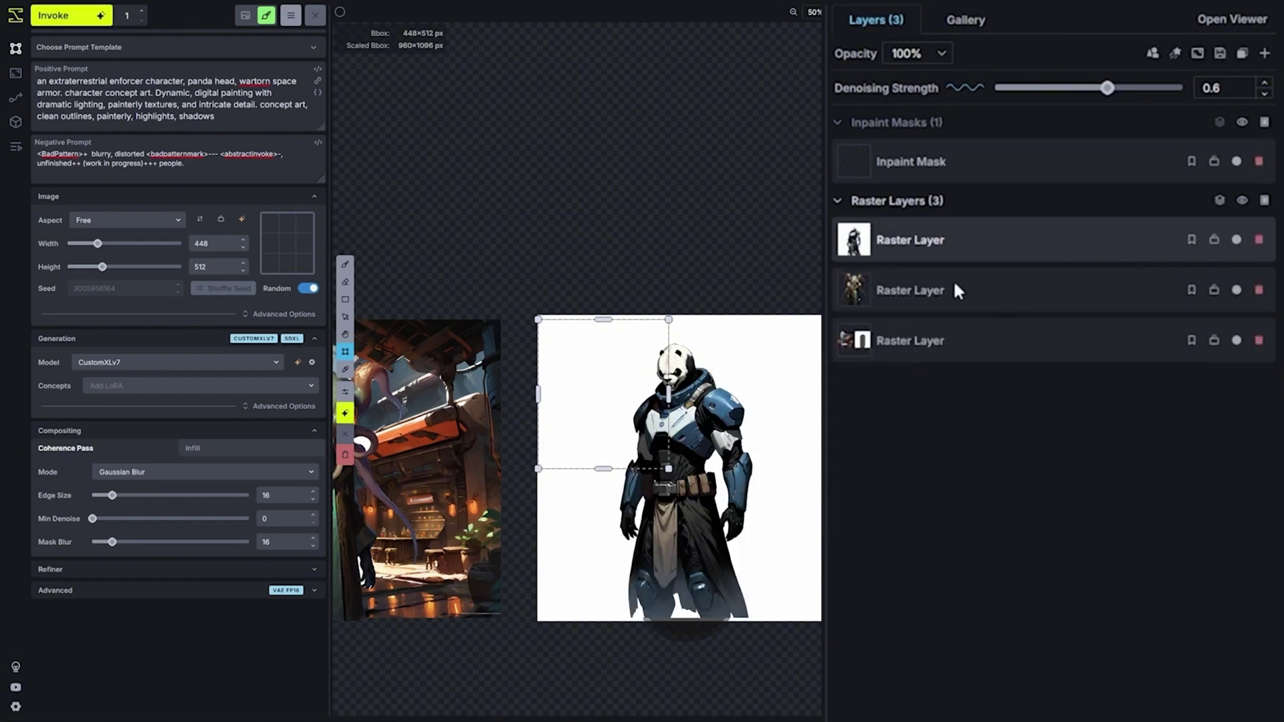
Step: Cut the panda enforcer out of its white background with Select Object and move the cutout into the cantina scene
right_click(967, 224)
click(868, 358)
click(674, 366)
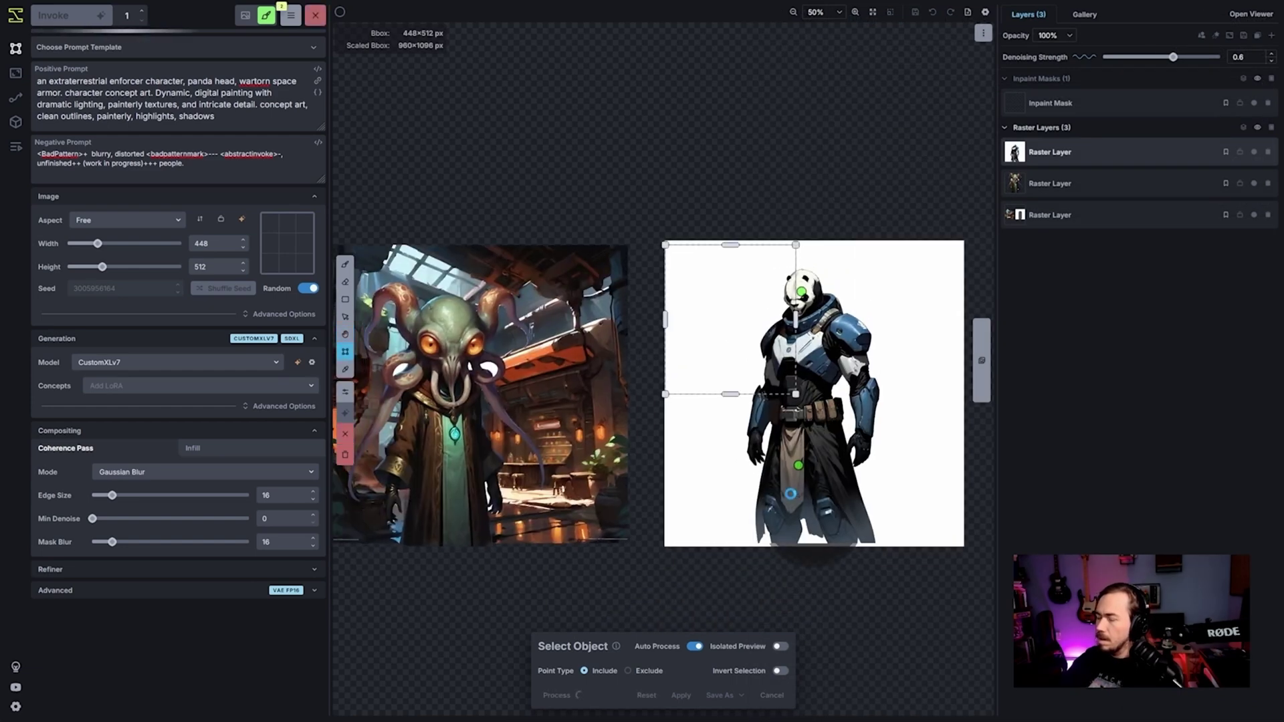
click(680, 695)
key(v)
drag(813, 466, 491, 456)
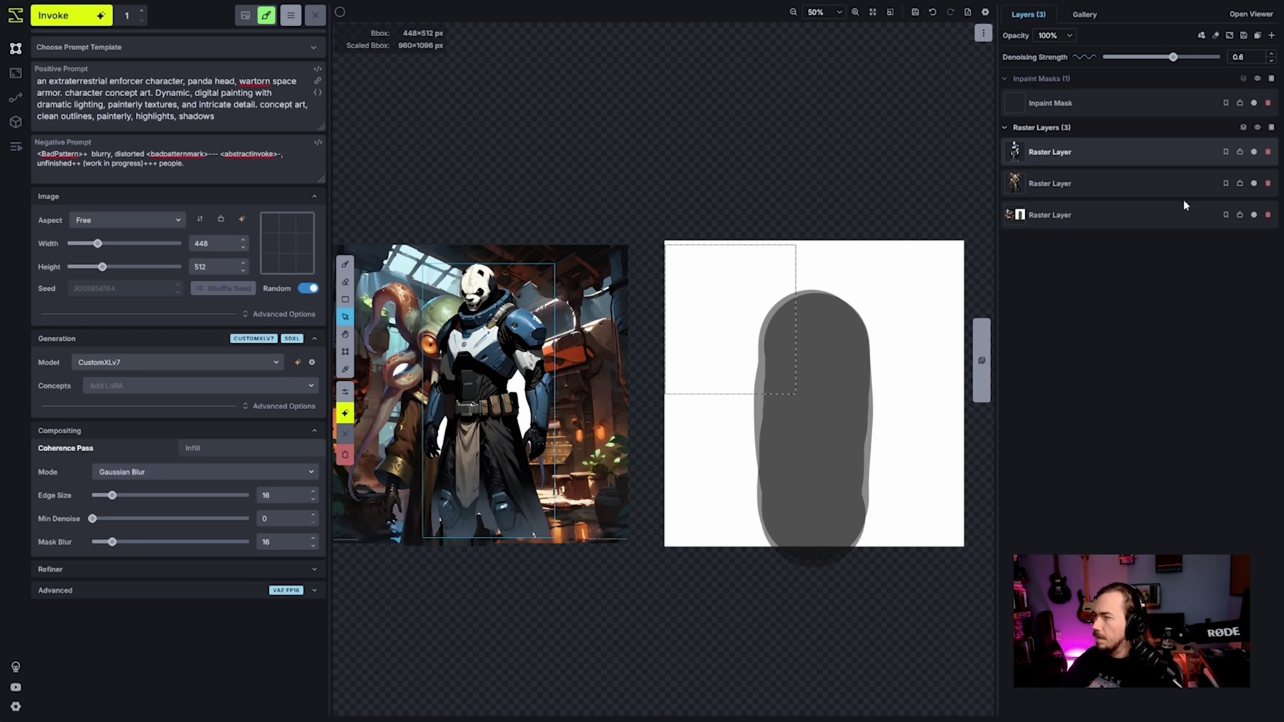
Step: Erase the leftover white square and grey silhouette beside the cantina on the background raster layer with a 500 px eraser
click(1126, 225)
click(345, 281)
scroll(728, 305, up, 12)
mouse_move(731, 286)
mouse_down()
mouse_move(922, 252)
mouse_move(930, 446)
mouse_move(722, 475)
mouse_move(711, 344)
mouse_move(828, 337)
mouse_move(831, 458)
mouse_up()
Step: Move and enlarge the bounding box to 1024×1024 px so it frames the whole cantina scene
key(c)
drag(736, 354, 542, 334)
drag(592, 370, 629, 408)
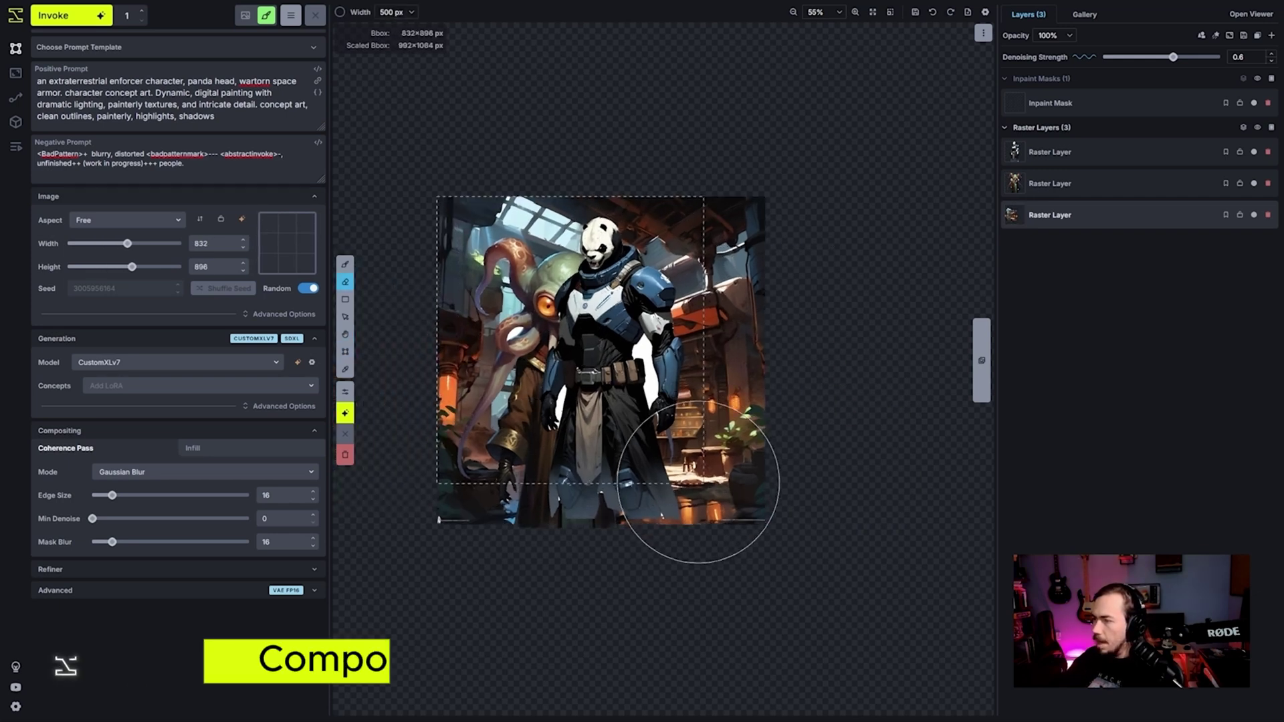
key(c)
drag(703, 481, 765, 525)
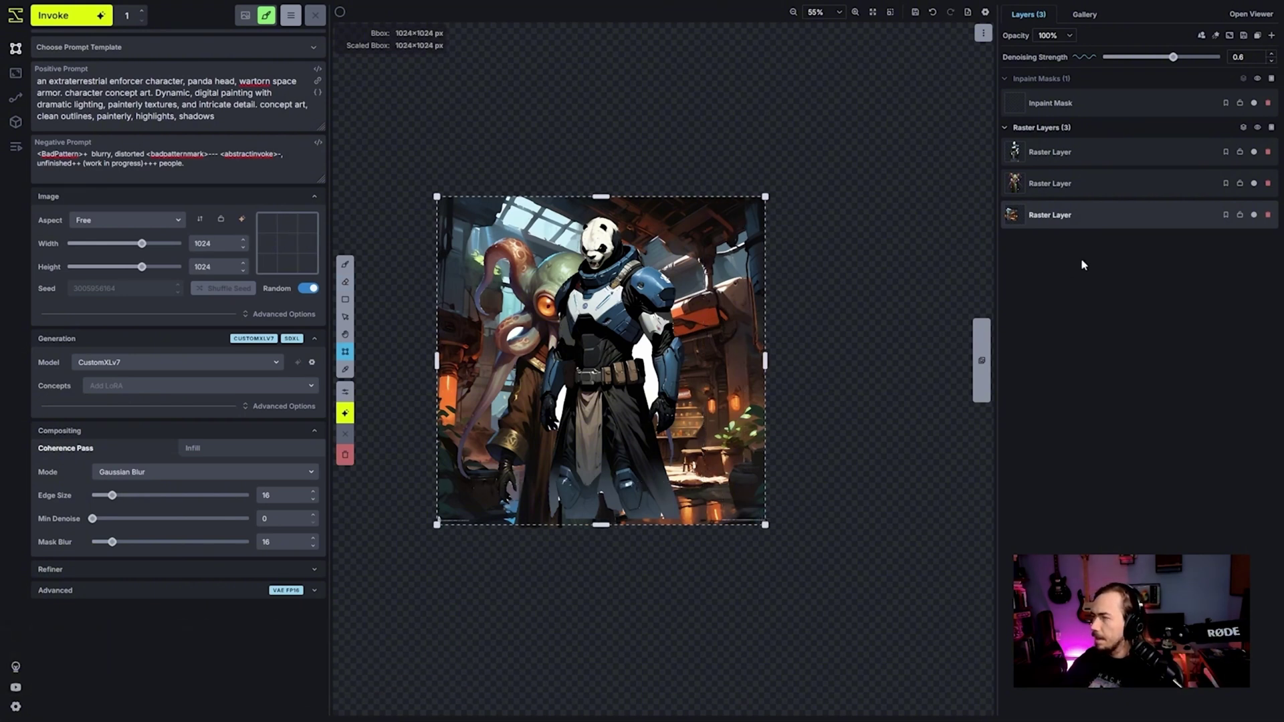
Step: Reorder the raster layers so the panda enforcer sits behind the tentacled alien
click(1112, 178)
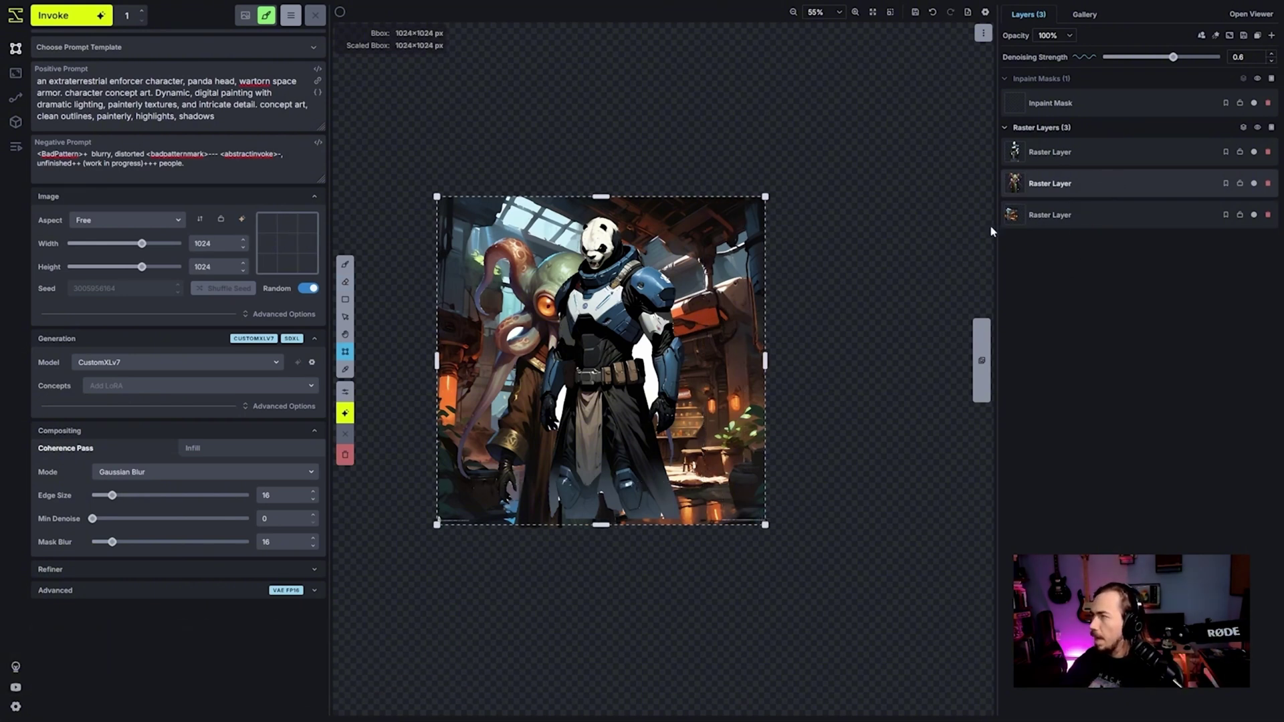
click(1094, 154)
key(v)
drag(1094, 152, 1096, 187)
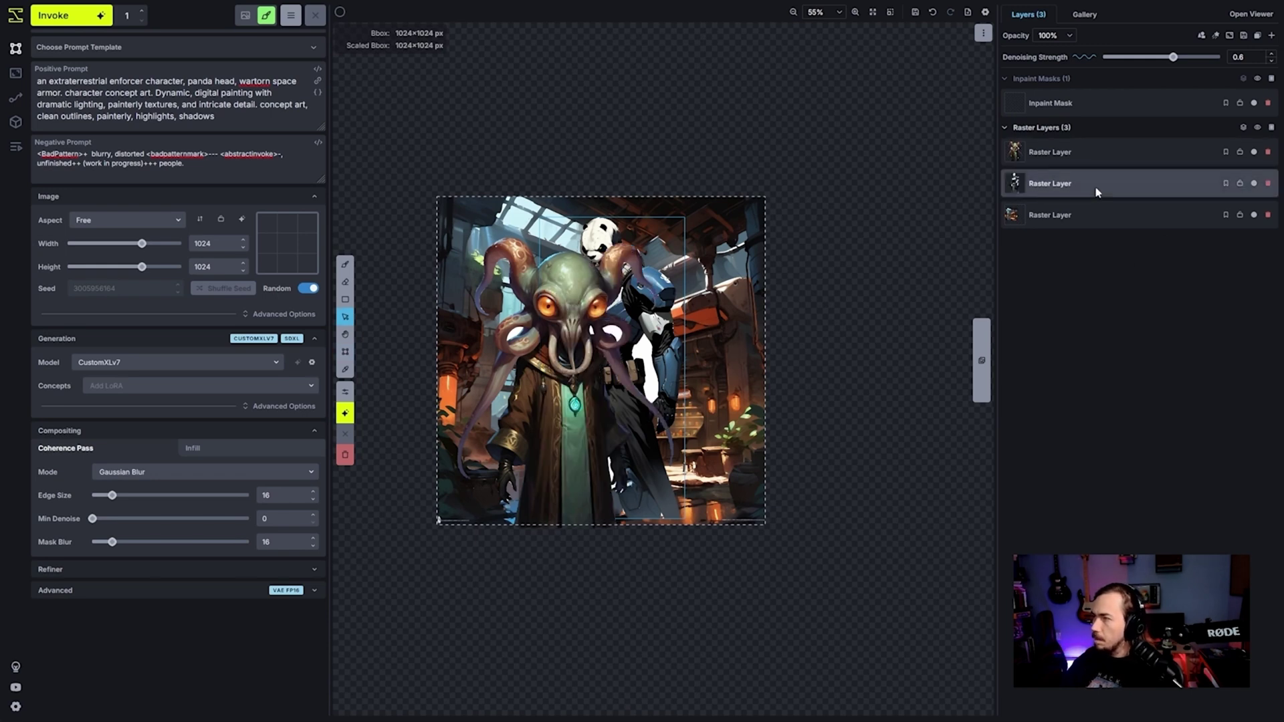
Step: Transform the panda enforcer layer, placing it at the left side of the cantina scene, and apply the change
key(shift+t)
drag(668, 367, 638, 448)
click(725, 695)
Step: Scale the tentacled alien down and place it in front of the panda enforcer near the scene's lower middle
click(1124, 160)
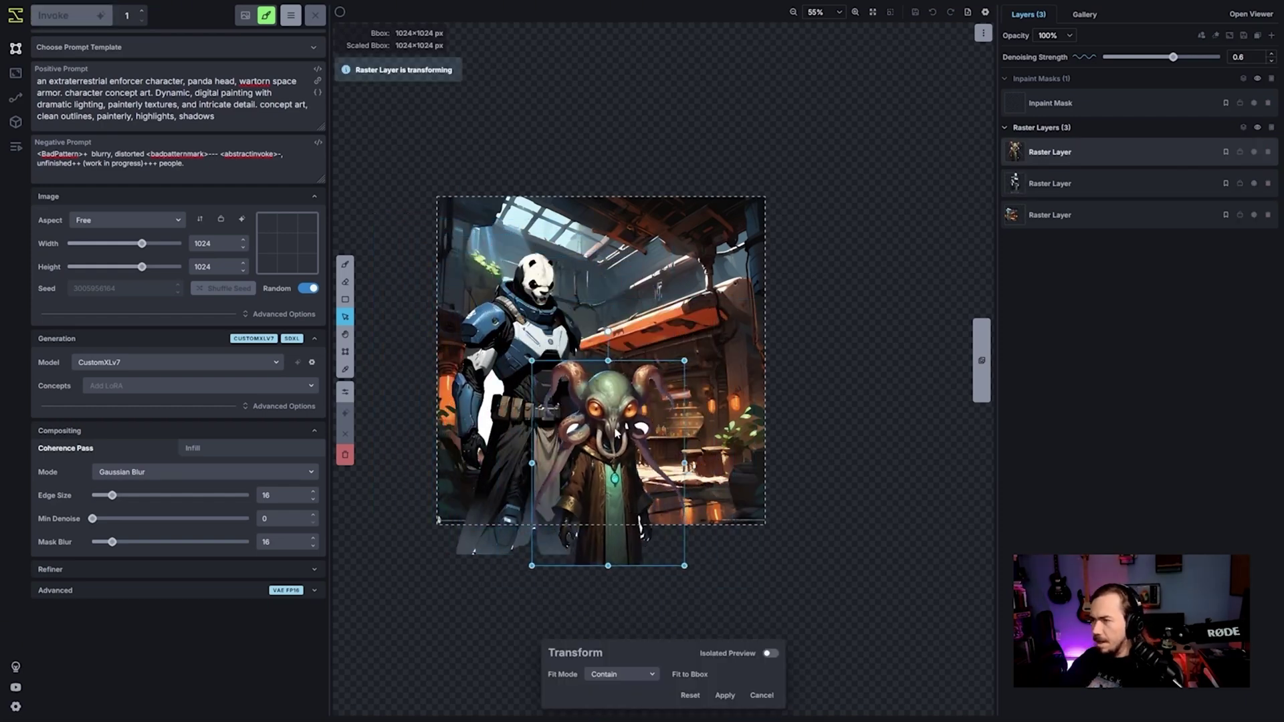
drag(616, 433, 611, 428)
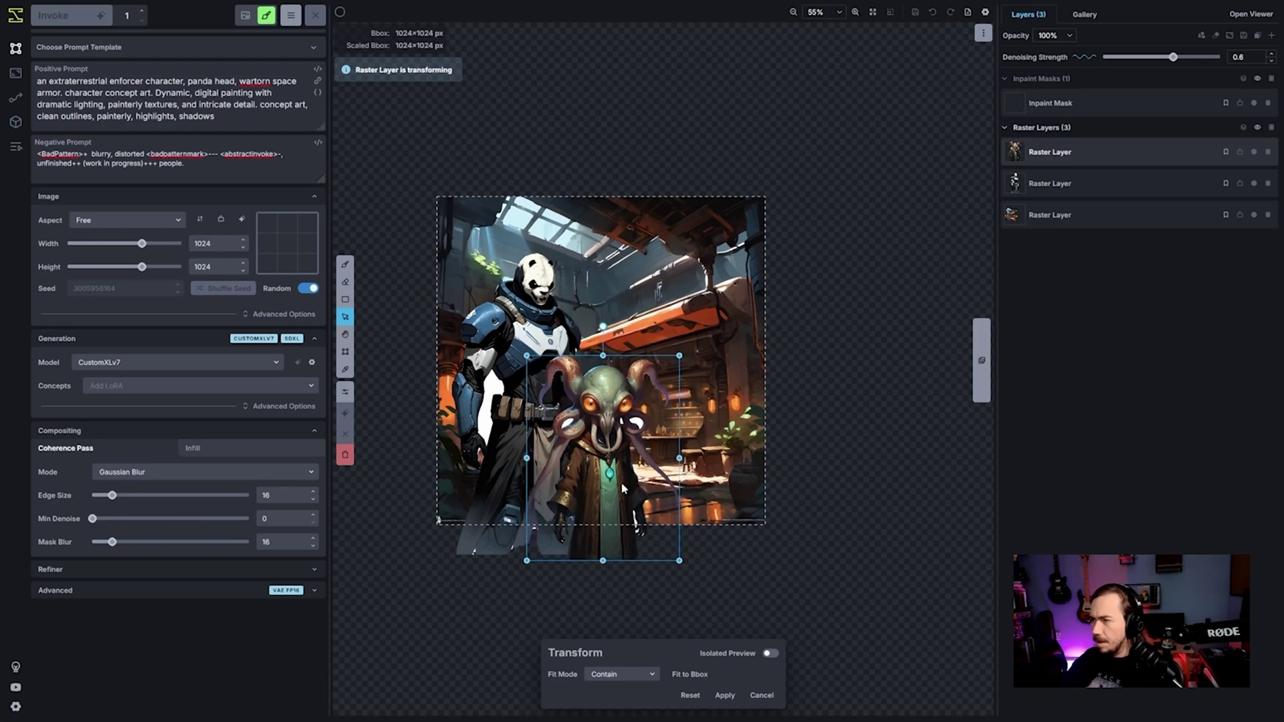
click(724, 695)
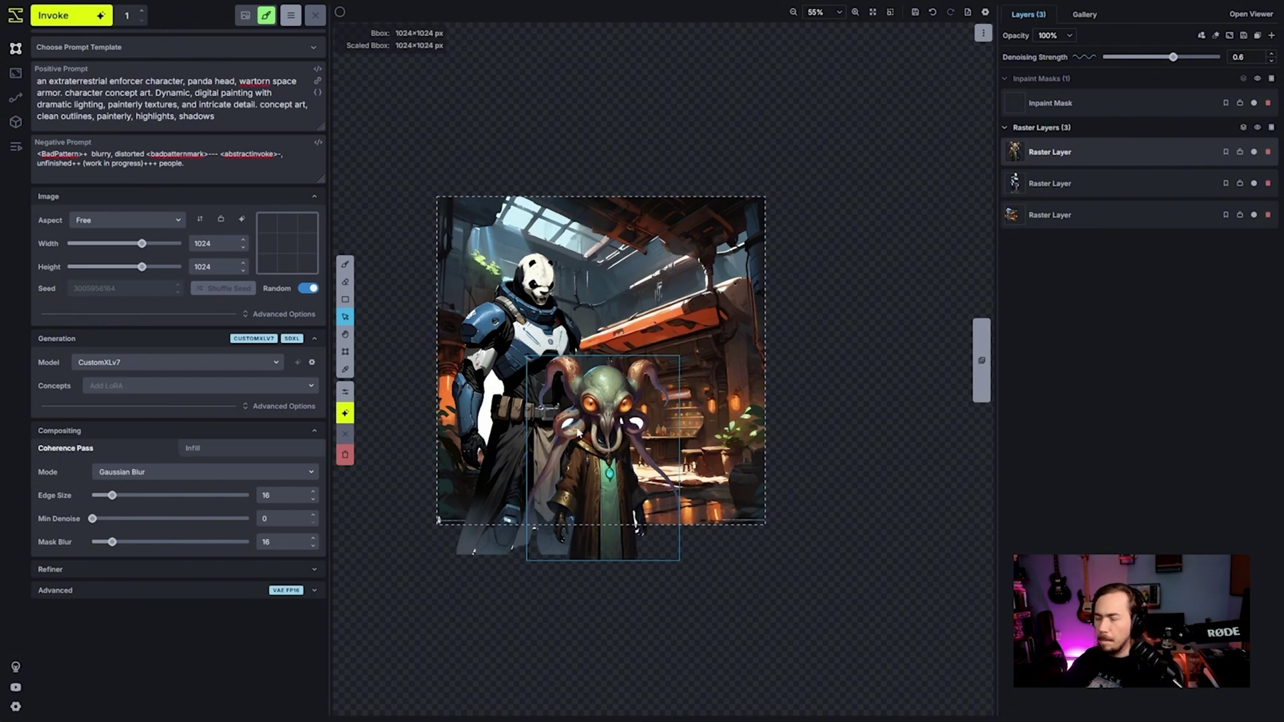
Step: Create a merged raster layer from all visible layers and convert it to a control layer
click(1220, 203)
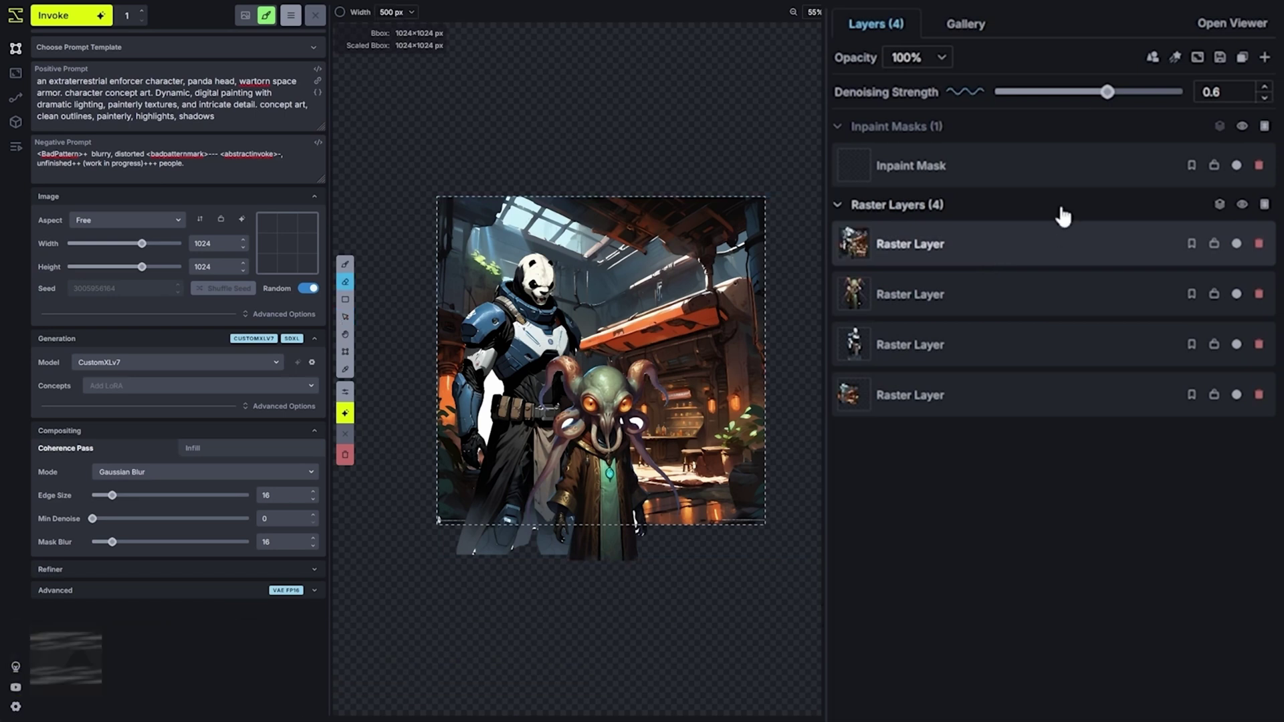
right_click(1029, 257)
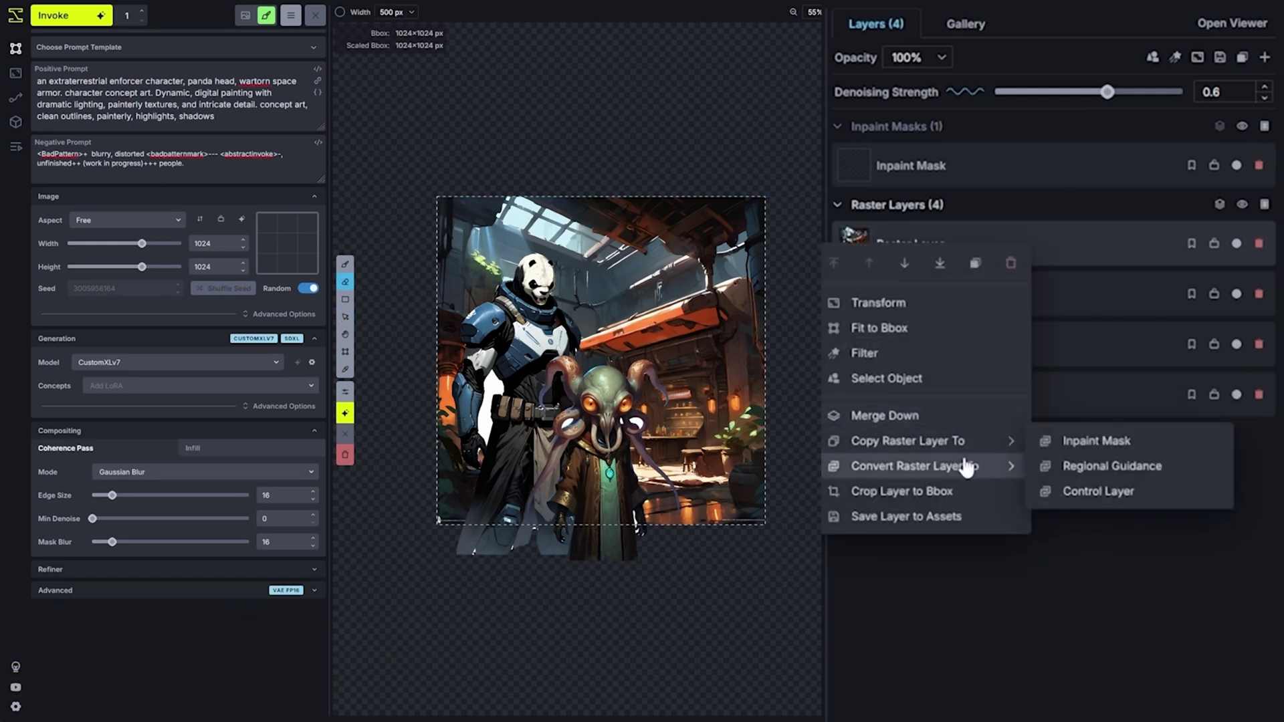
click(1091, 490)
Step: Assign the Contour Detection (scribble) model to the control layer and apply its line-art edge filter
click(994, 280)
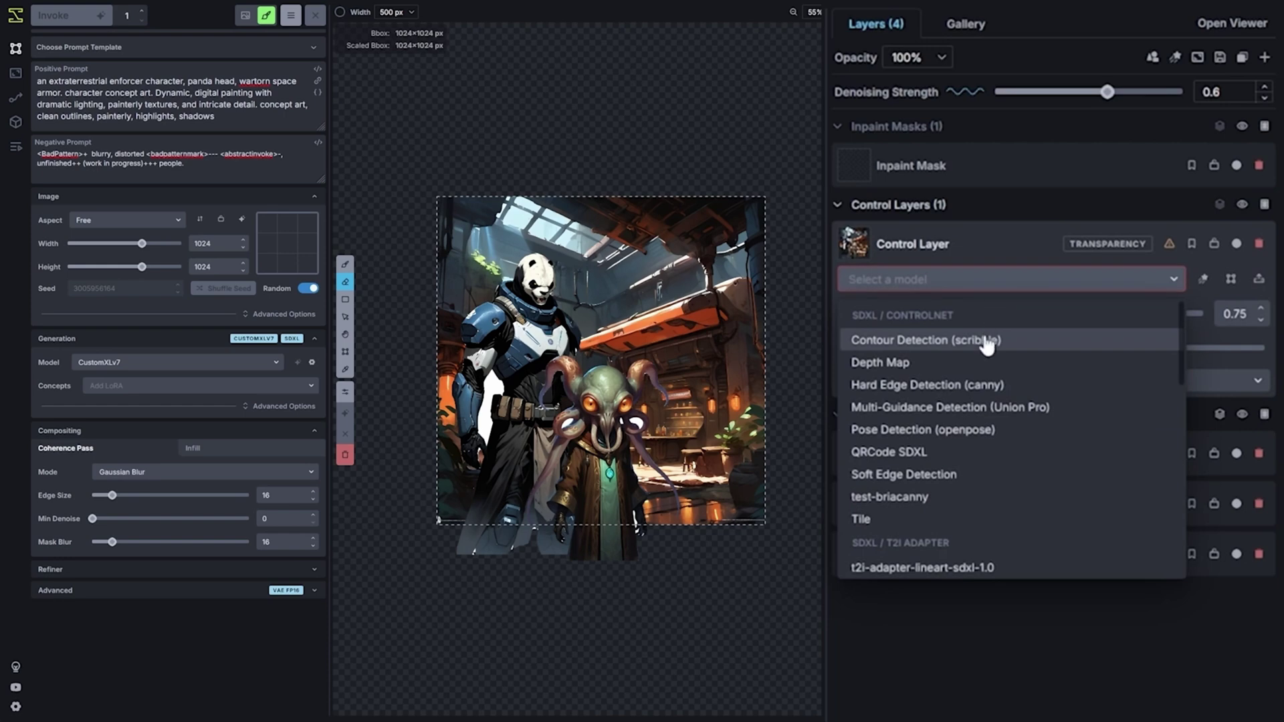
click(963, 338)
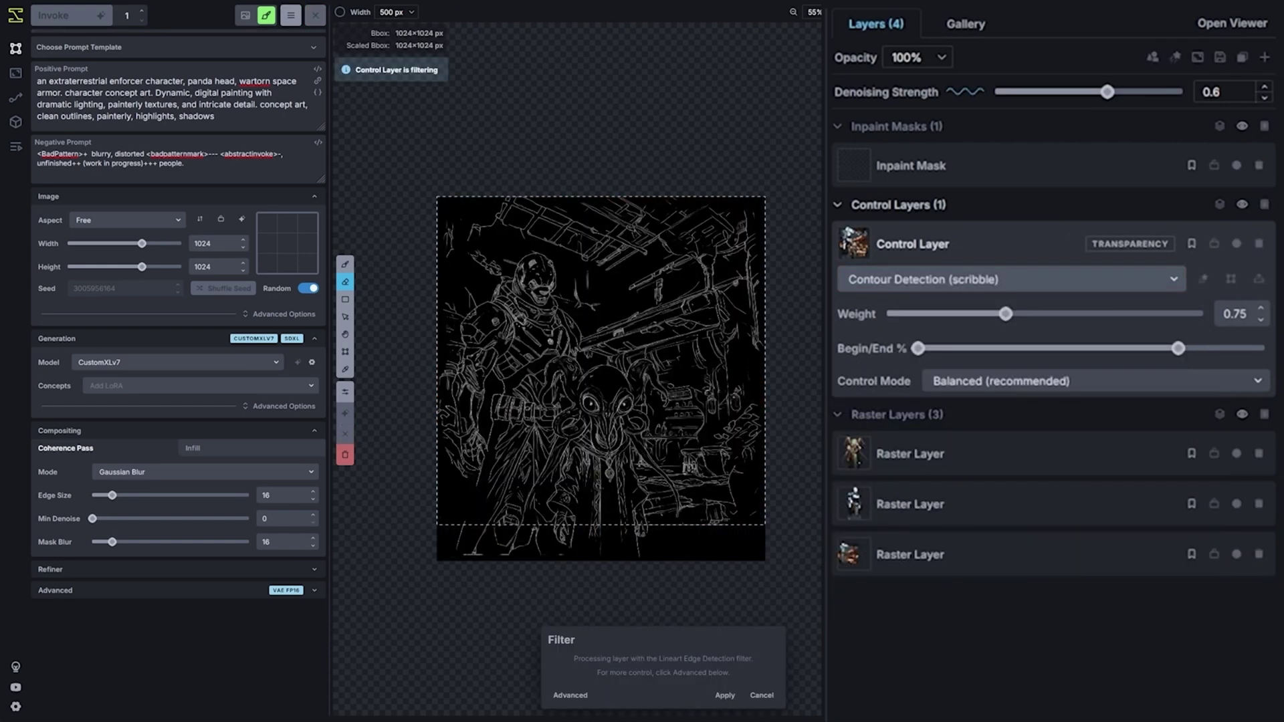
click(725, 695)
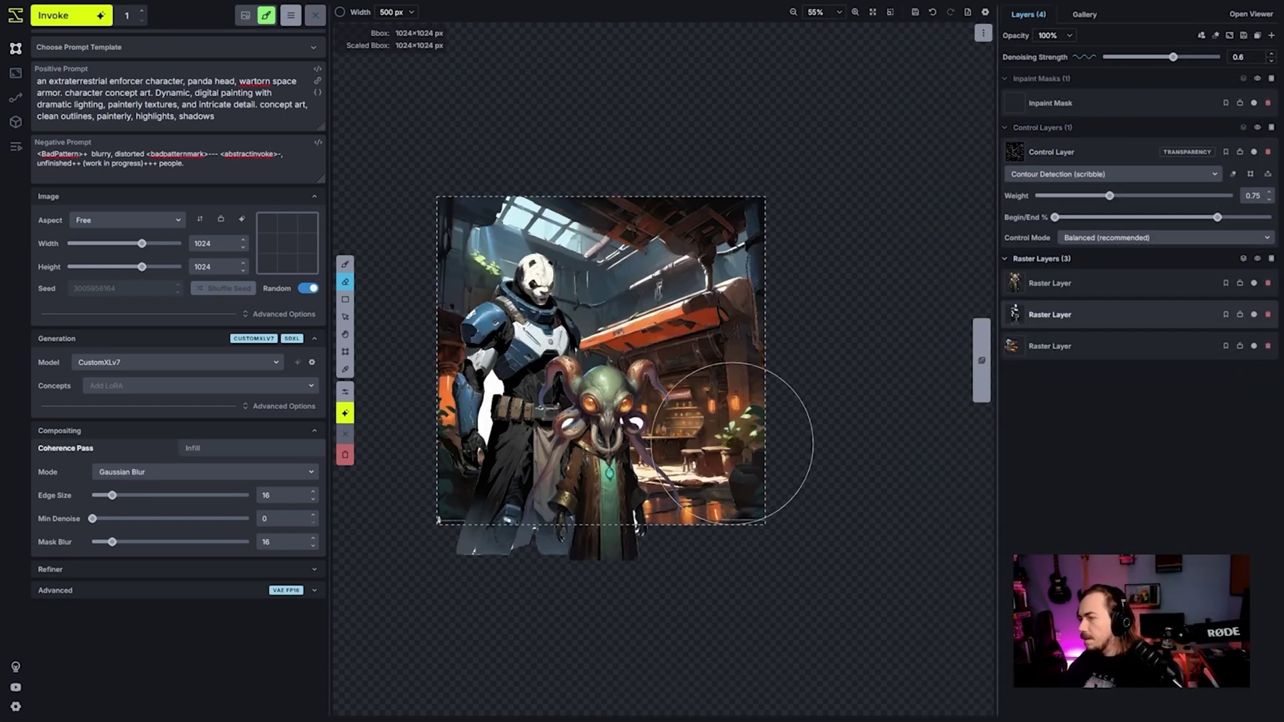
Step: Shrink the eraser and remove the white patch between the panda enforcer's arm and body on its raster layer
key([)
key([)
key([)
key([)
key([)
key([)
key([)
key([)
key([)
key([)
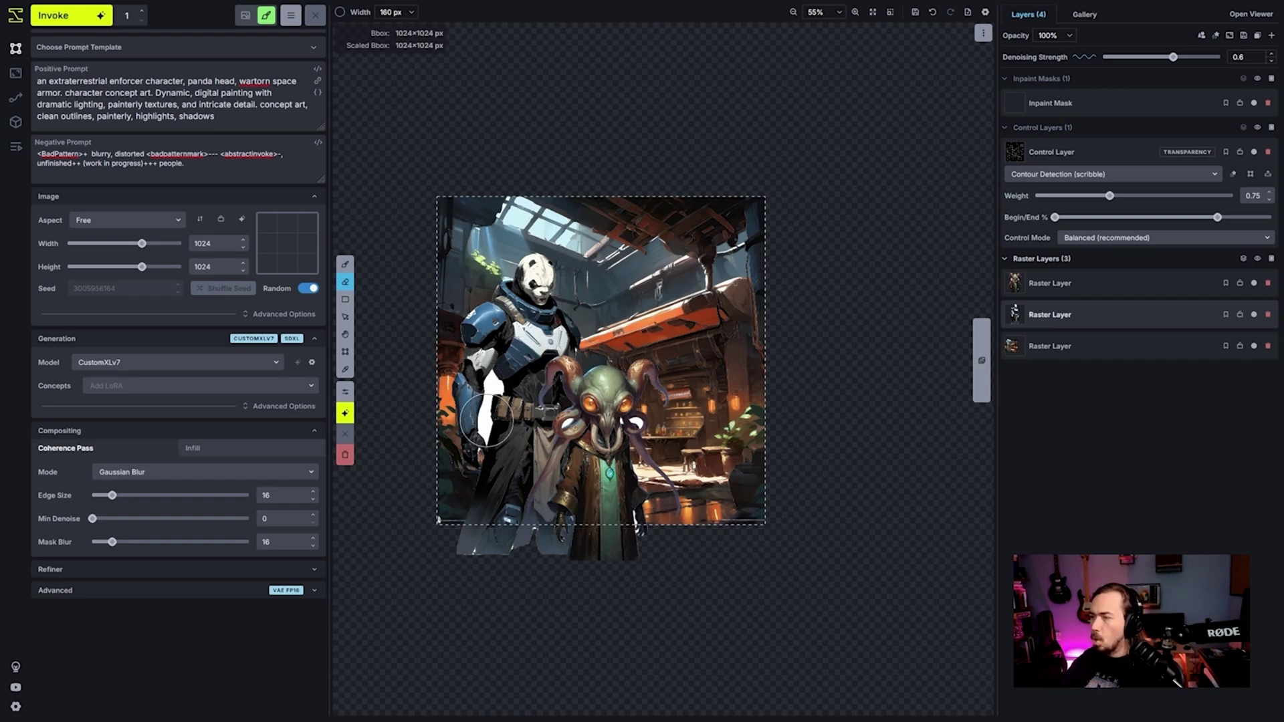
scroll(485, 438, up, 5)
mouse_move(485, 469)
mouse_down()
mouse_move(494, 418)
mouse_move(475, 439)
mouse_move(483, 383)
mouse_move(519, 326)
mouse_up()
Step: Erase the white remnants inside the alien's tentacle loops on its raster layer with a fine eraser of about 11 px
key(])
scroll(520, 326, up, 2)
key([)
key([)
key([)
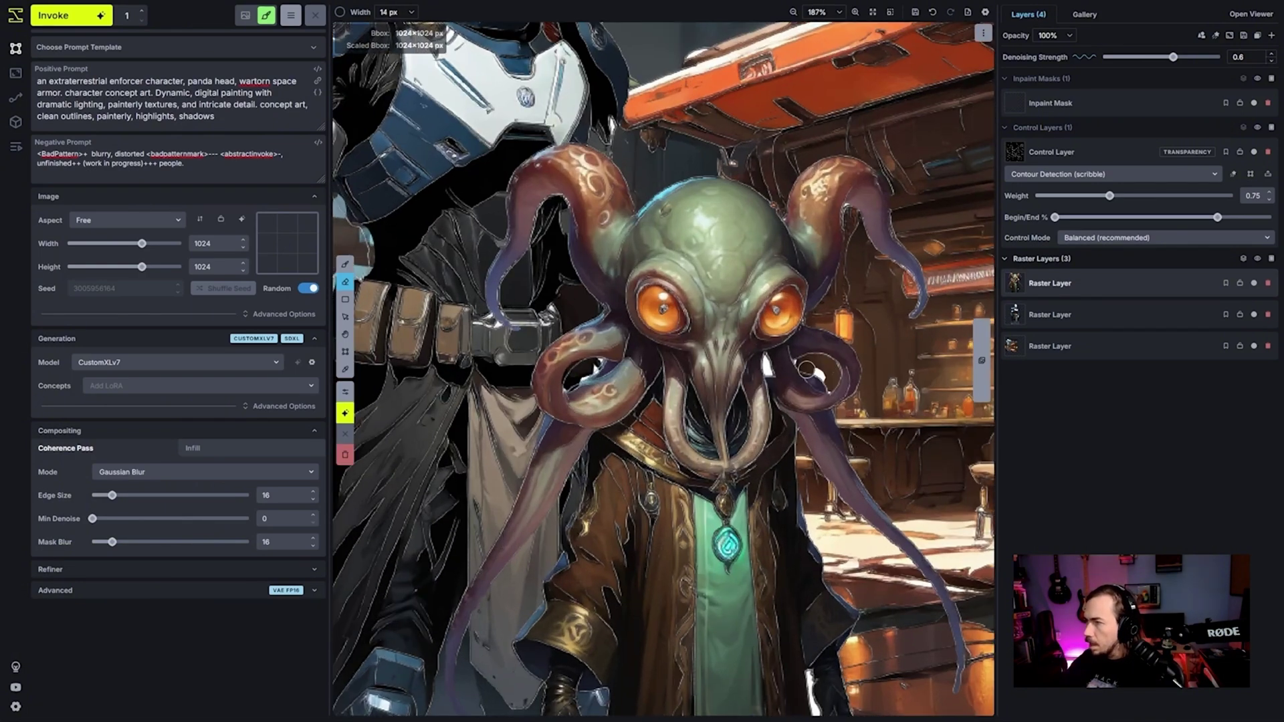
scroll(812, 367, down, 4)
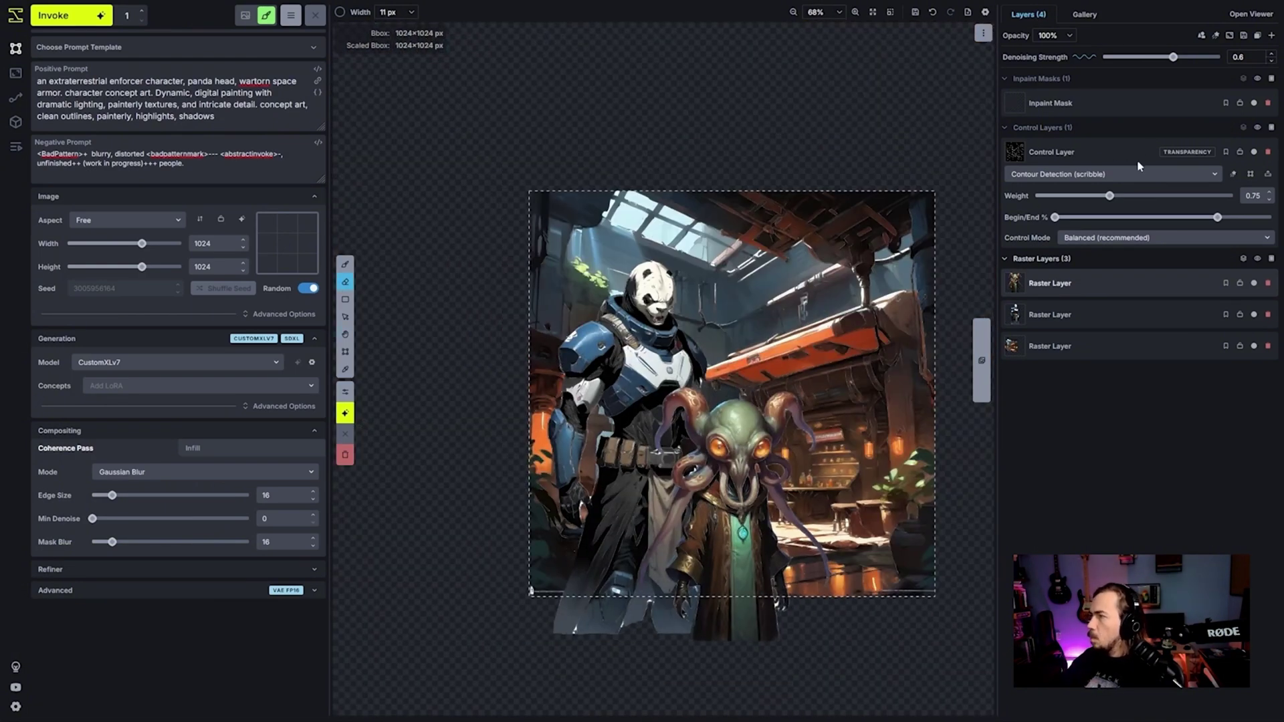
Step: Change the positive prompt's subject to "an extraterrestrial enforcer character and a space alien merchant" and generate the composite
click(294, 127)
text(and a space alien )
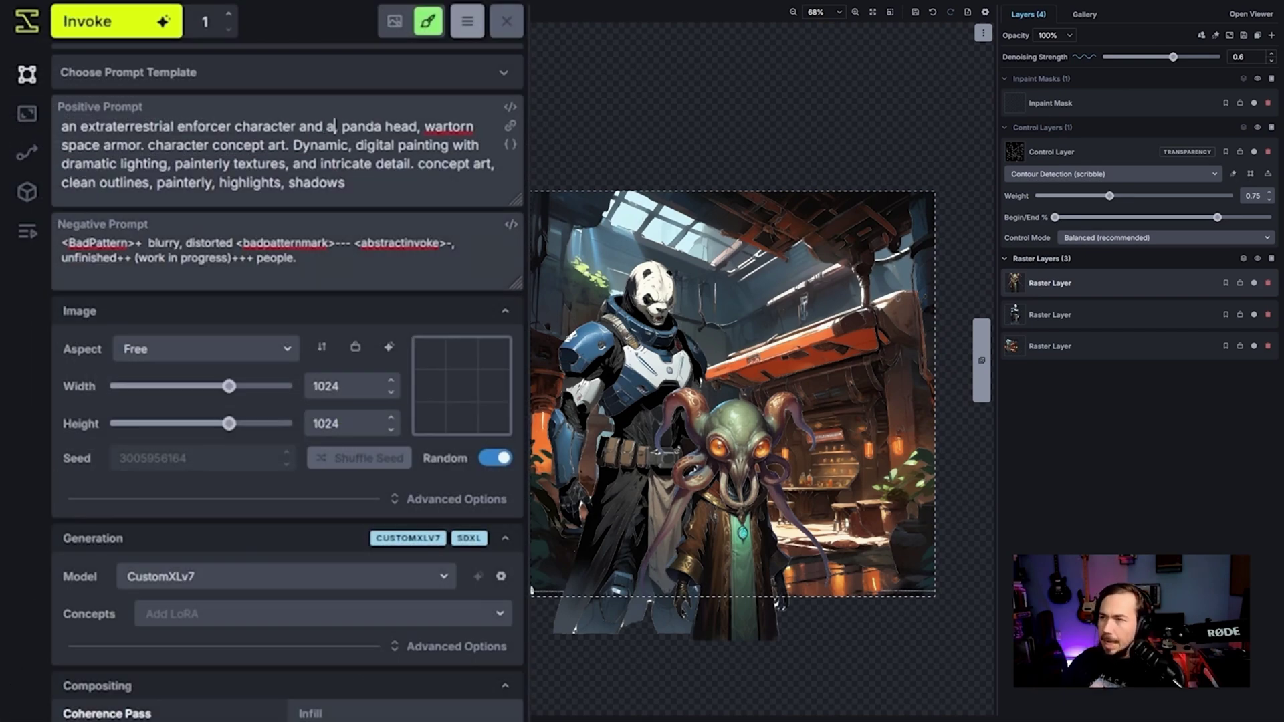
text(merchant)
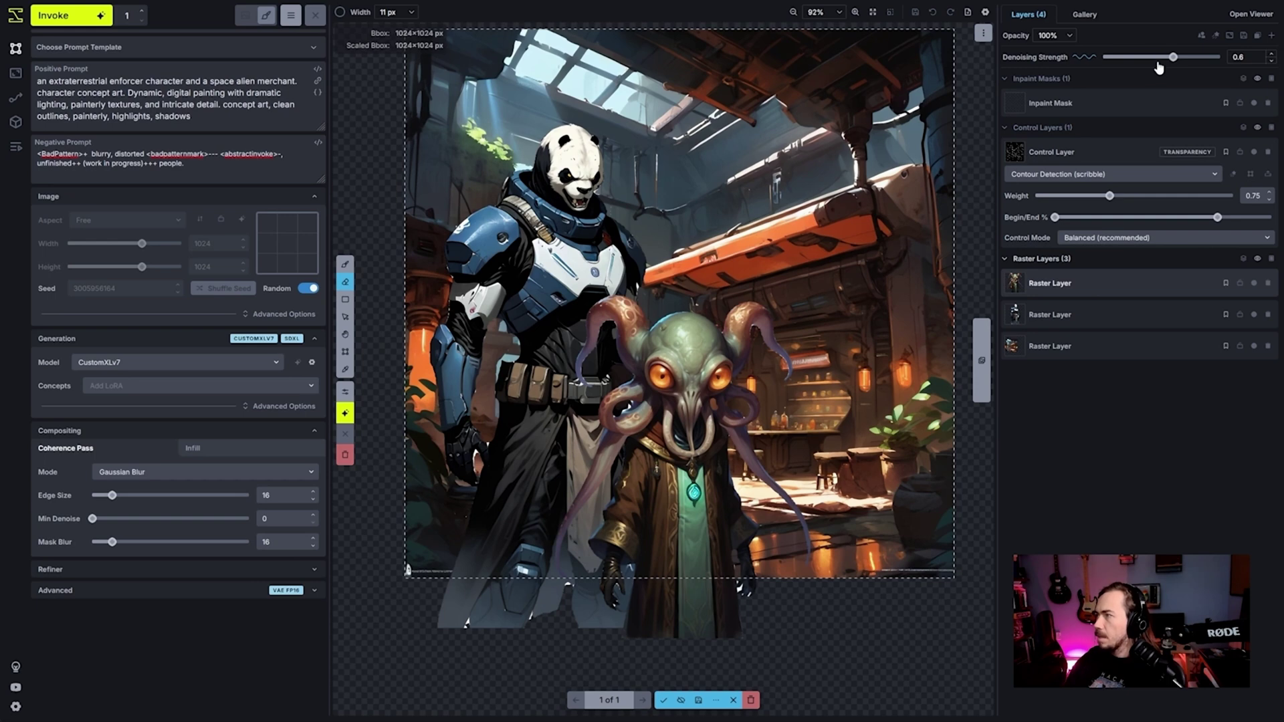
Step: Lower the denoising strength to 0.5 and generate a second version of the composite
drag(1172, 57, 1161, 59)
key(ctrl+Return)
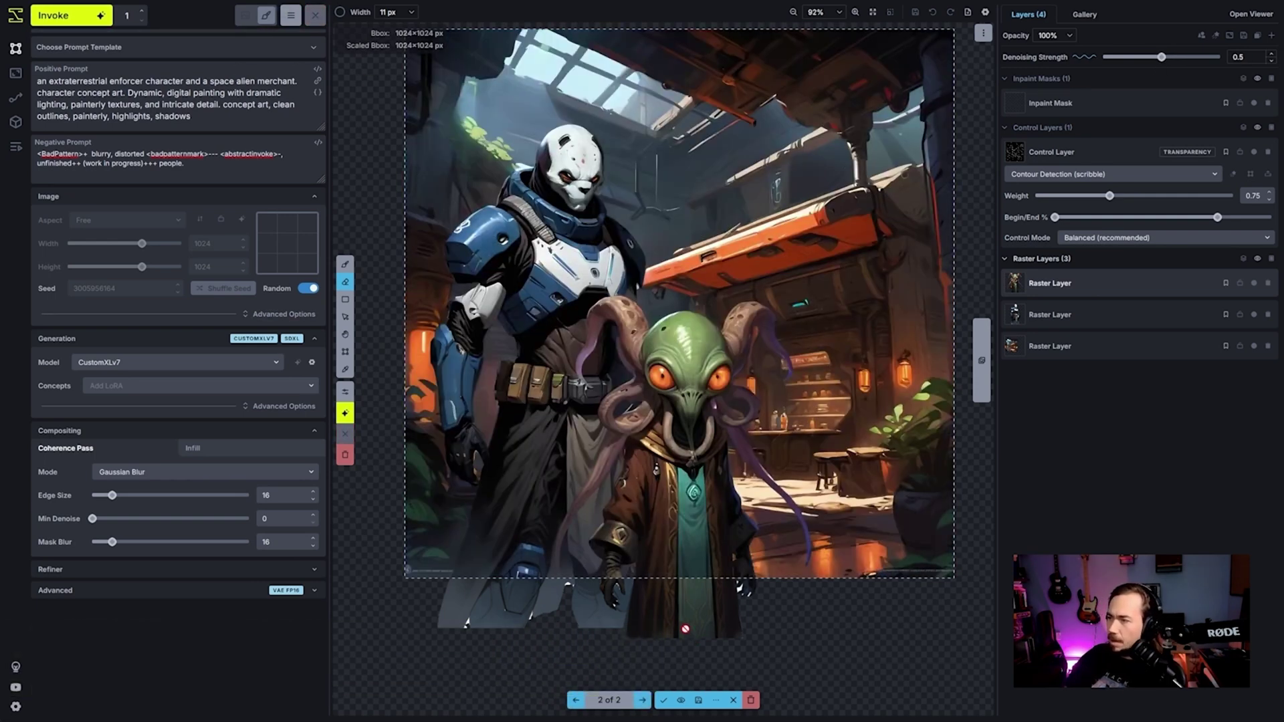
scroll(673, 591, down, 1)
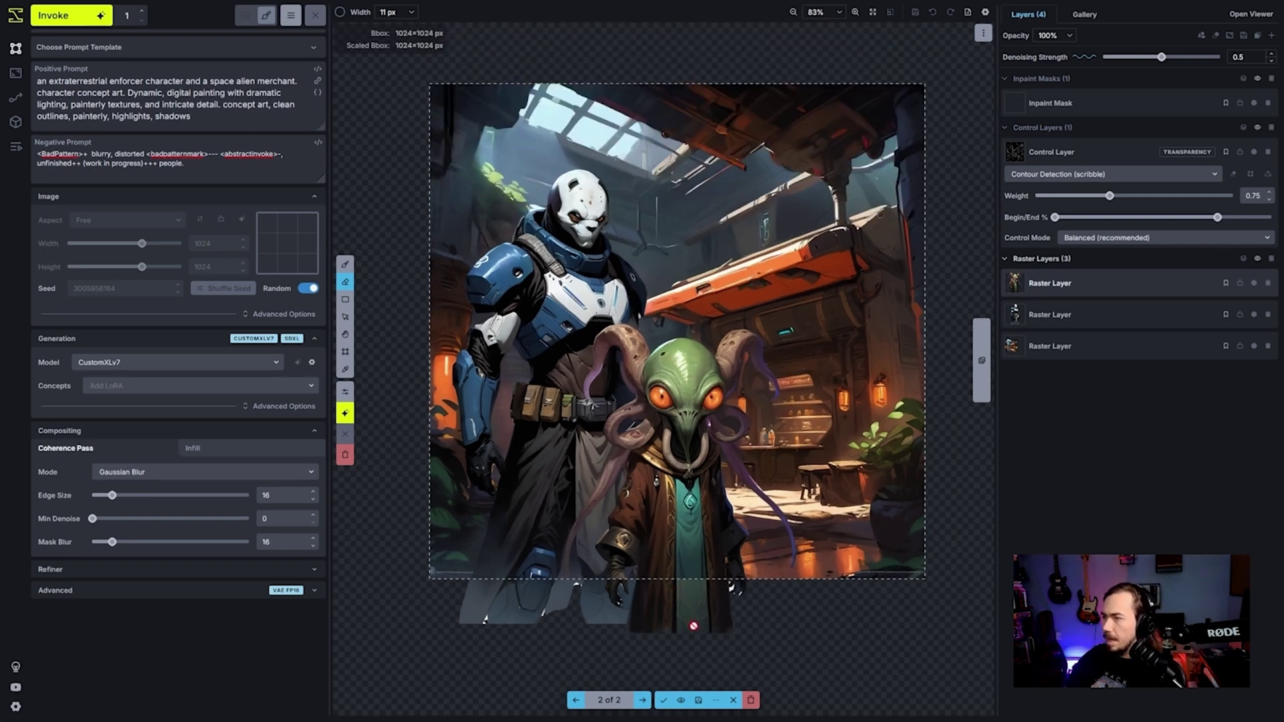
Step: Compare the second generated result with the original composite by repeatedly hiding and showing the staged result
click(681, 700)
click(682, 701)
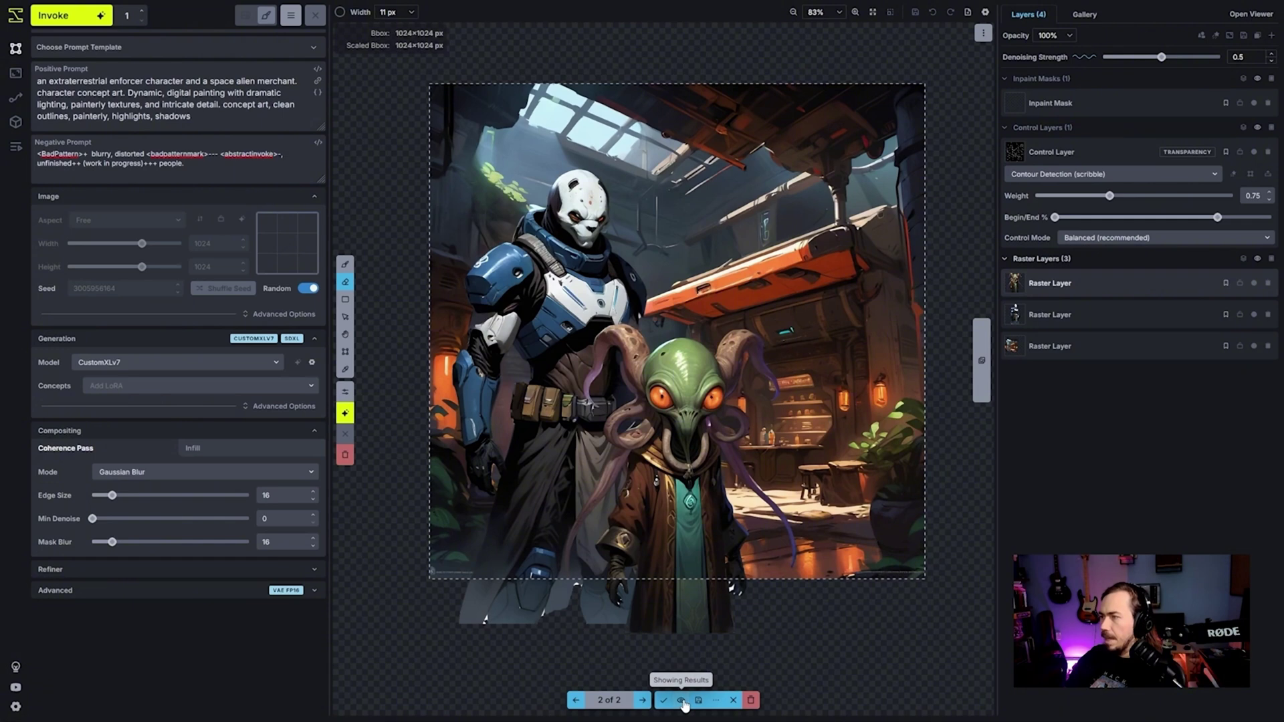
click(682, 701)
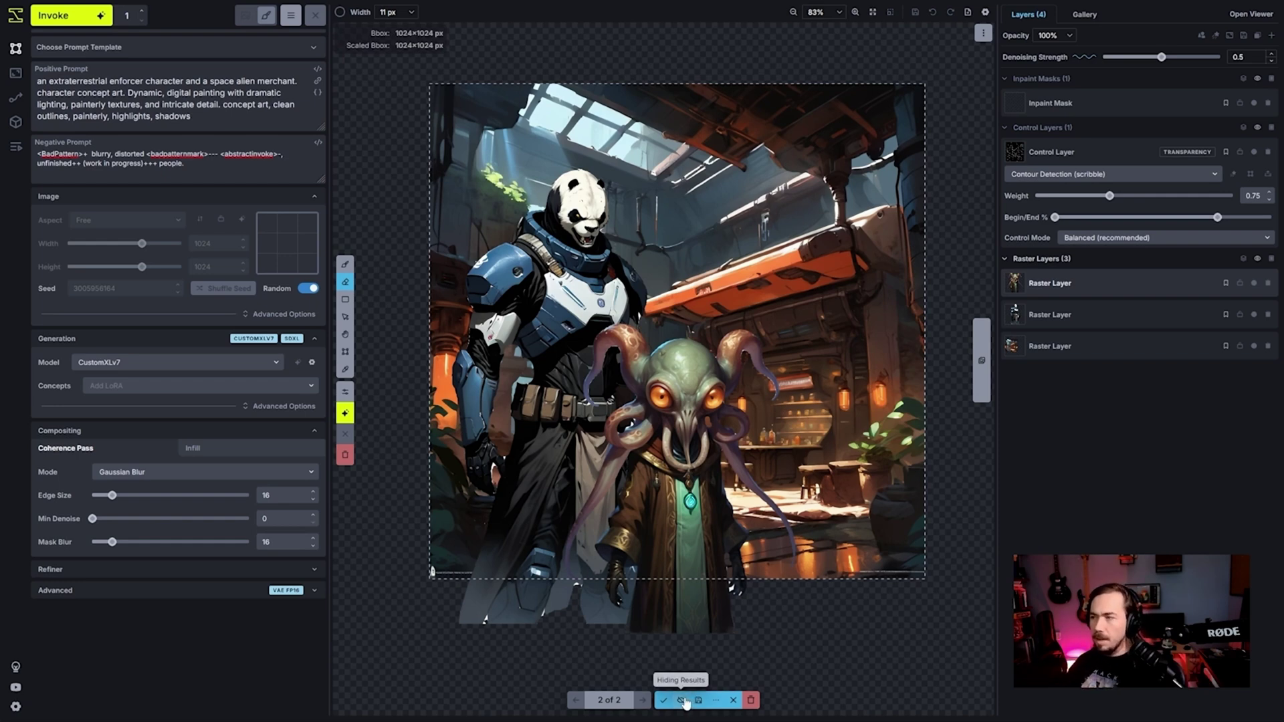
click(682, 699)
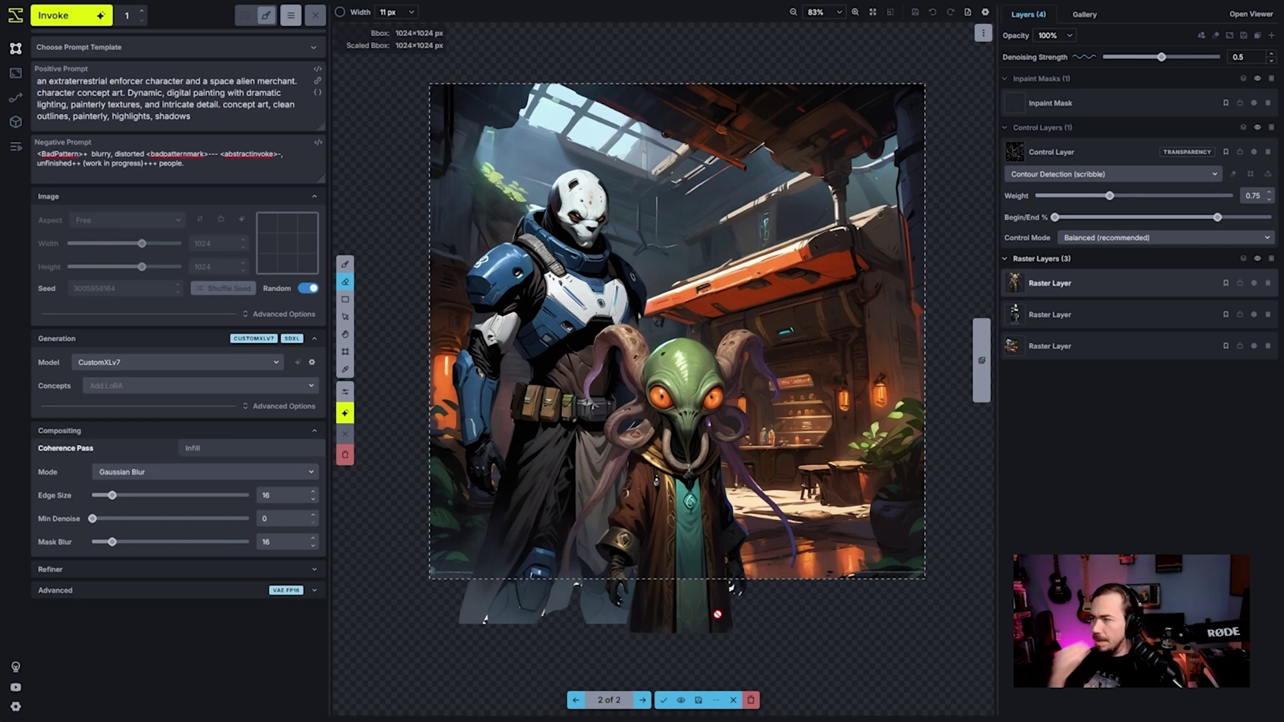
click(682, 699)
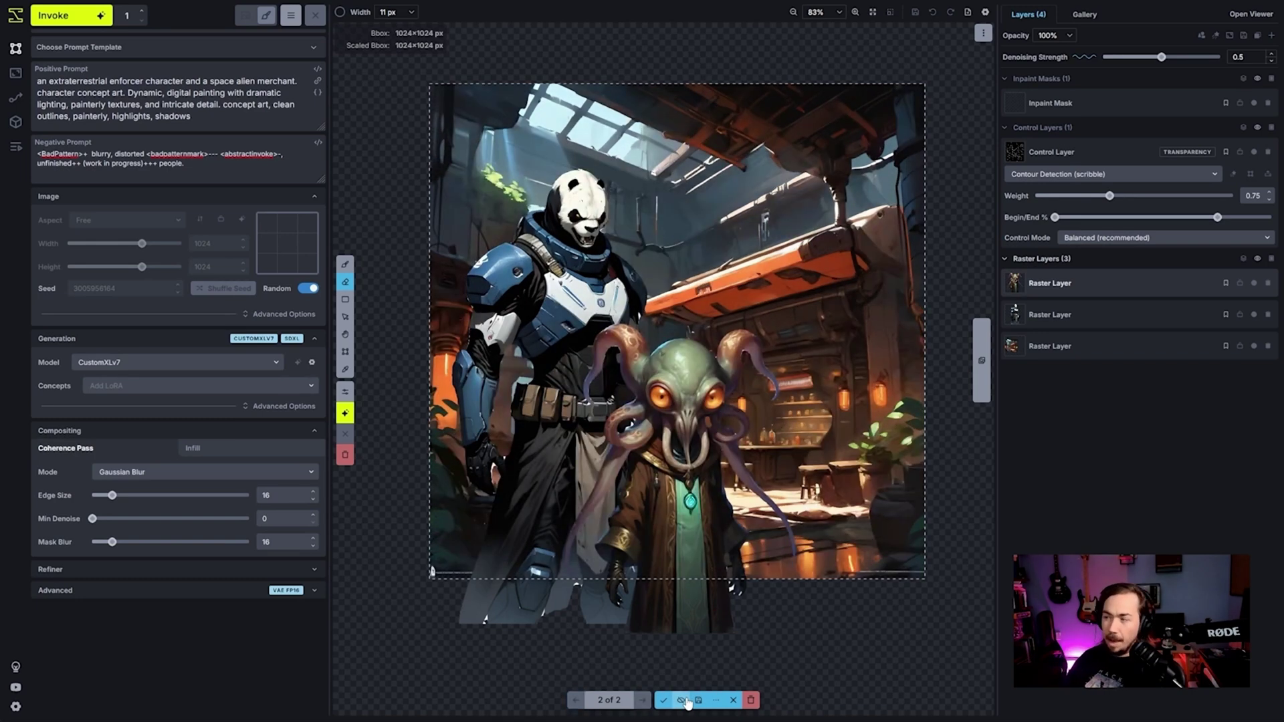
click(682, 699)
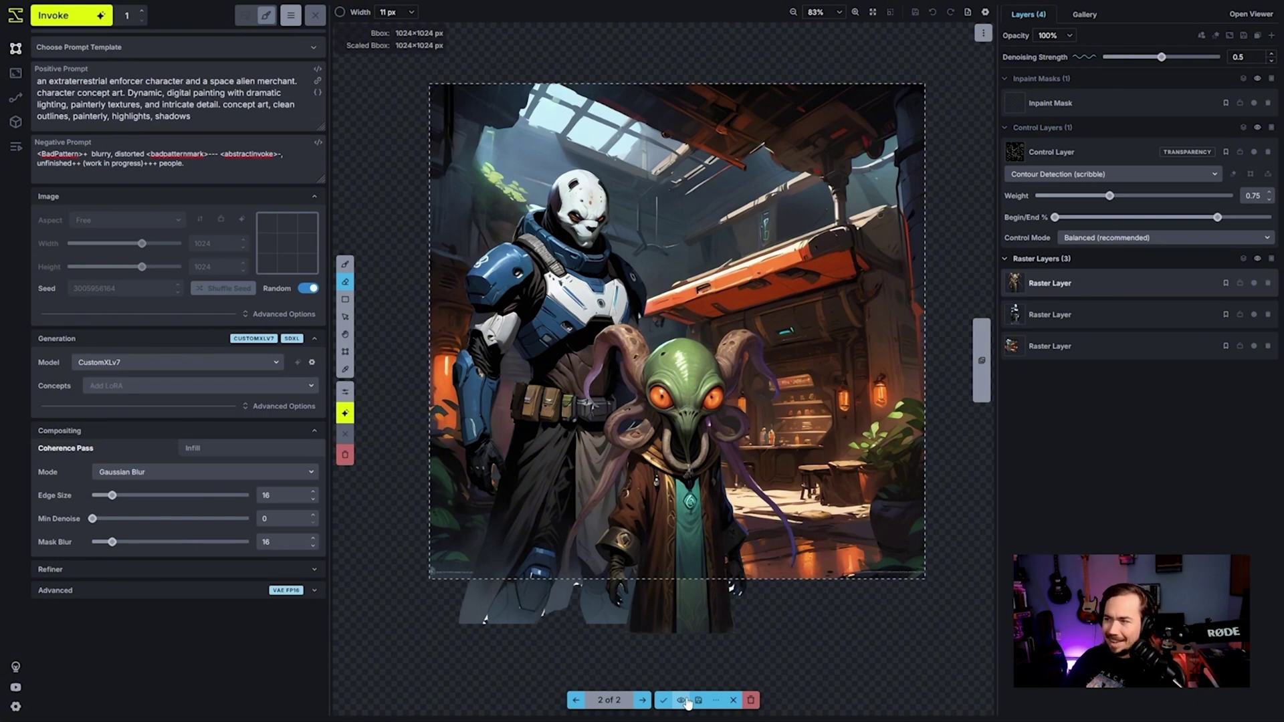
click(682, 699)
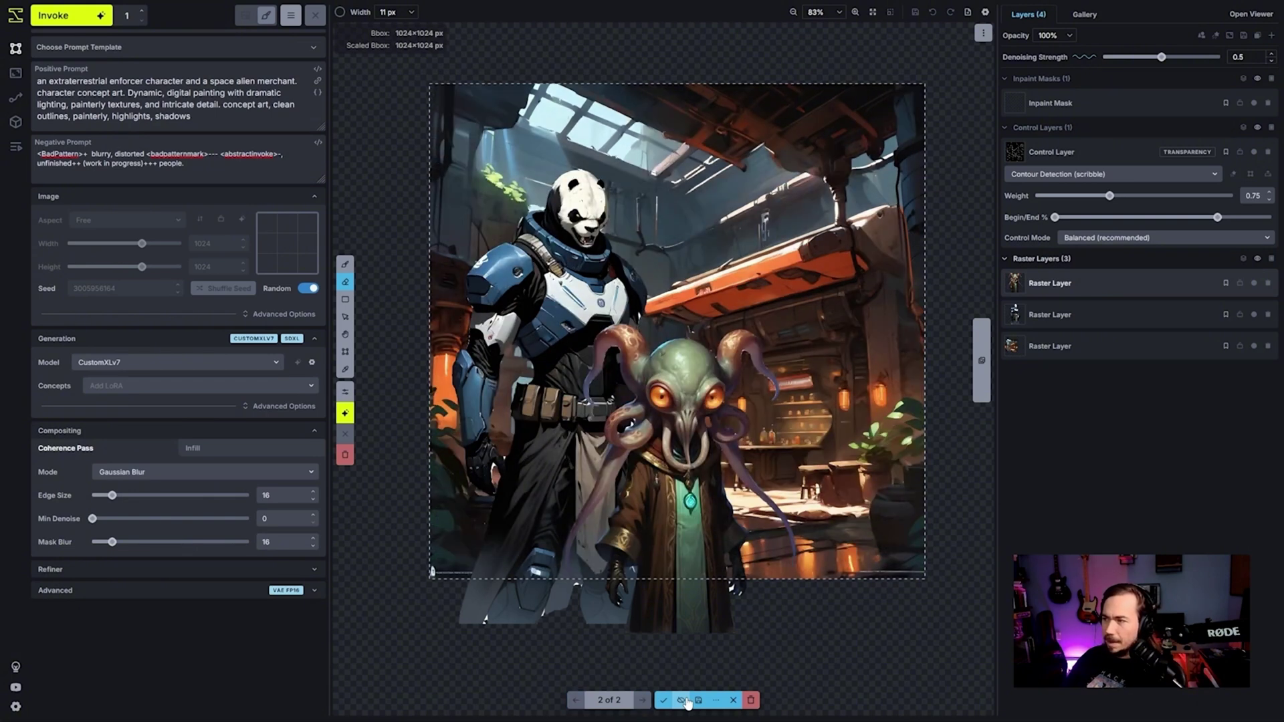
Step: Lower the denoising strength to 0.35 and generate a third version of the composite
drag(1149, 58, 1112, 60)
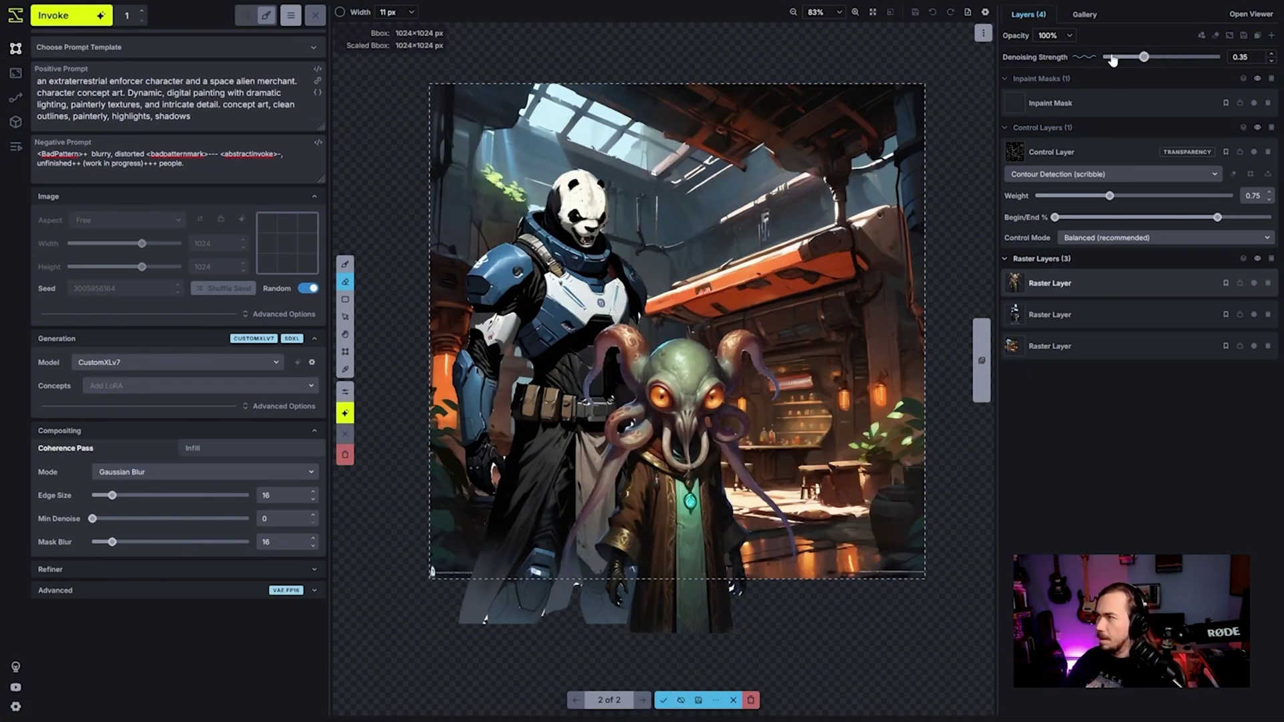
click(50, 21)
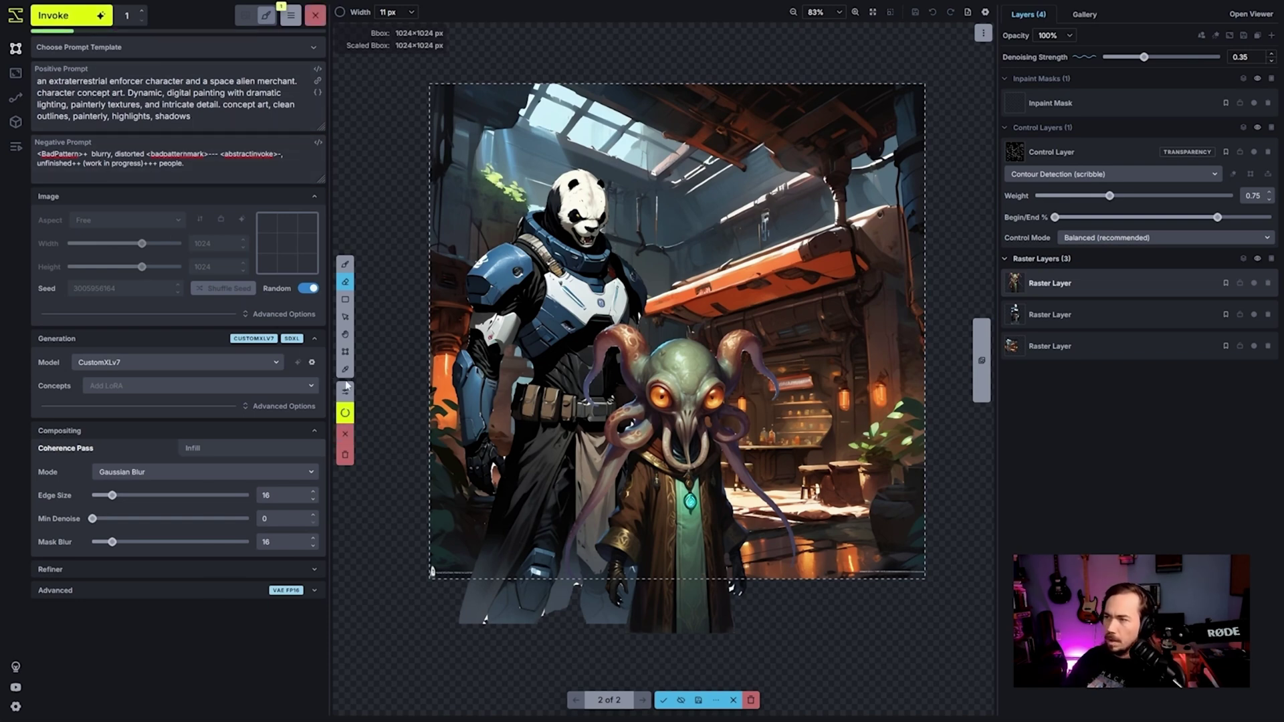
Step: Compare the third generated result with the original composite, examining both characters up close
click(681, 705)
click(682, 705)
click(682, 704)
click(682, 705)
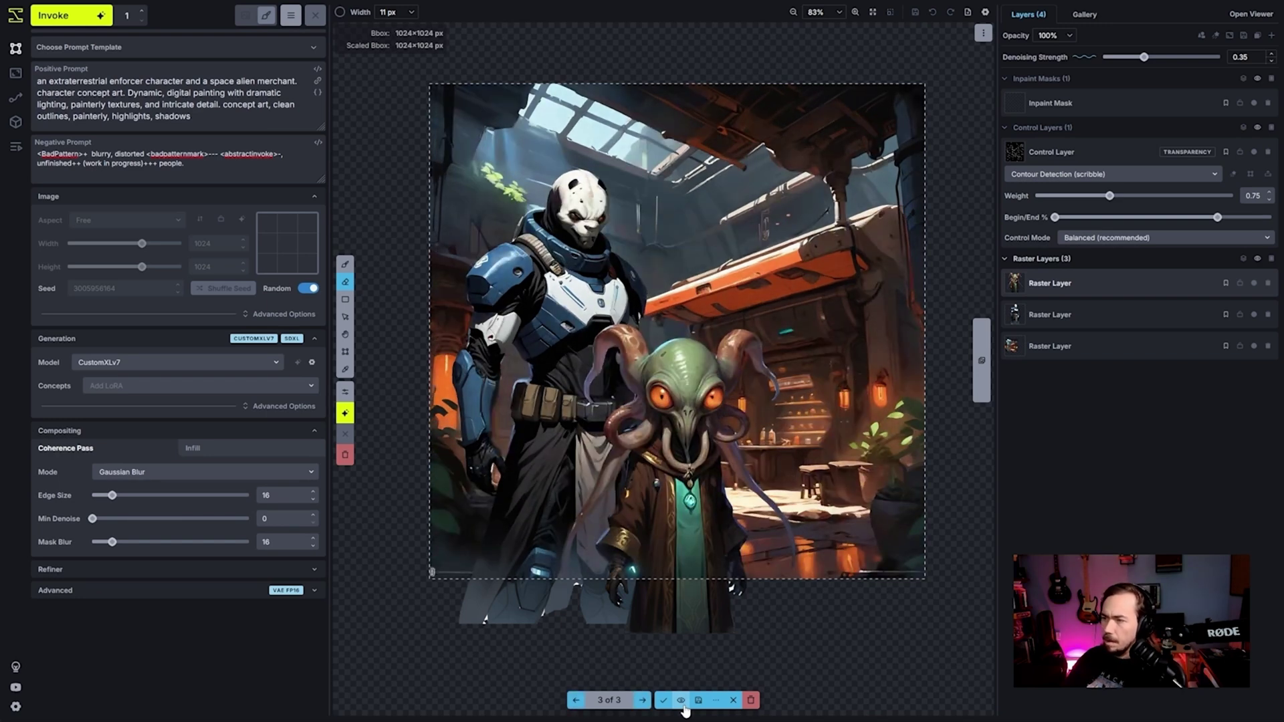
click(683, 707)
scroll(584, 596, up, 3)
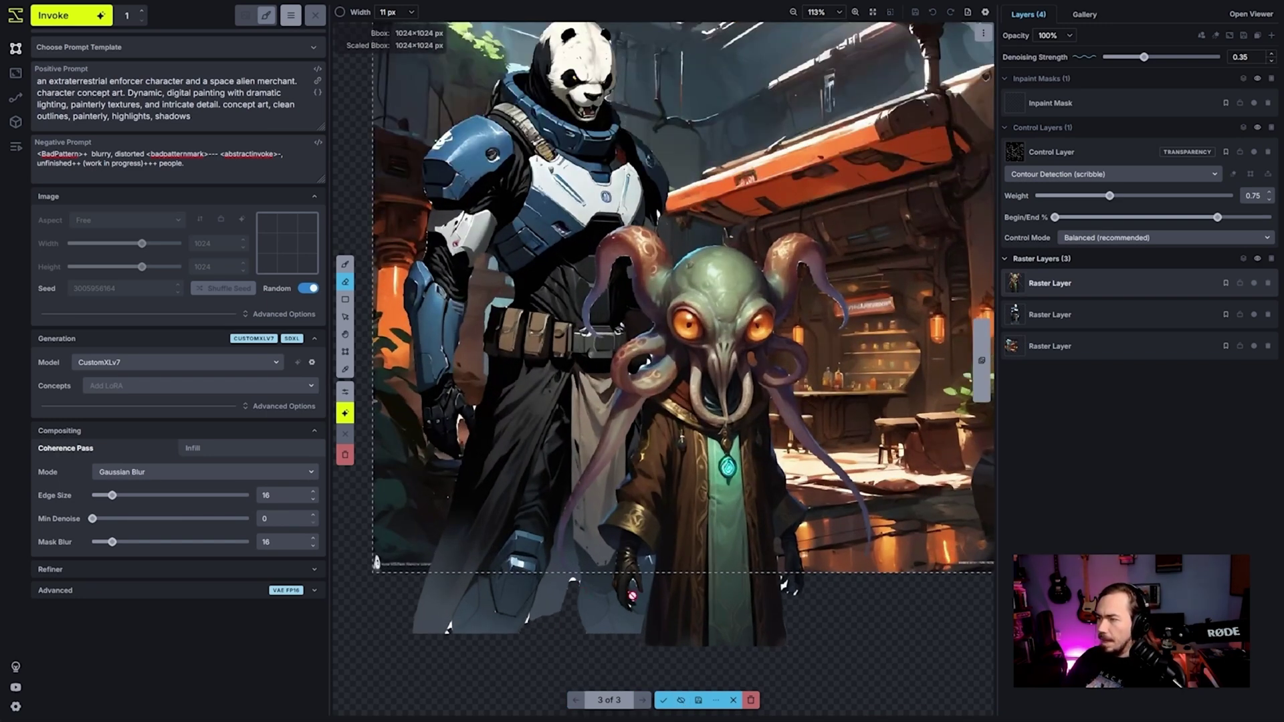
click(682, 699)
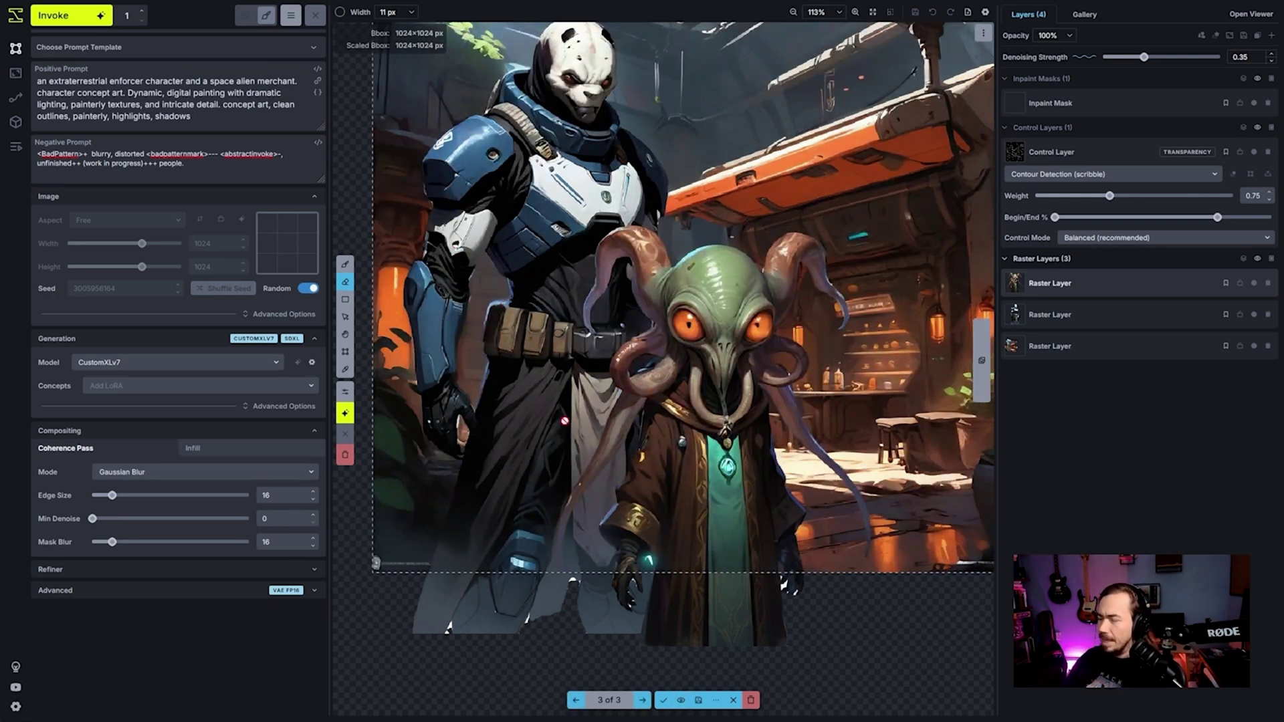
Step: Check the third generated result against the original composite and accept it as a new raster layer
key(shift+h)
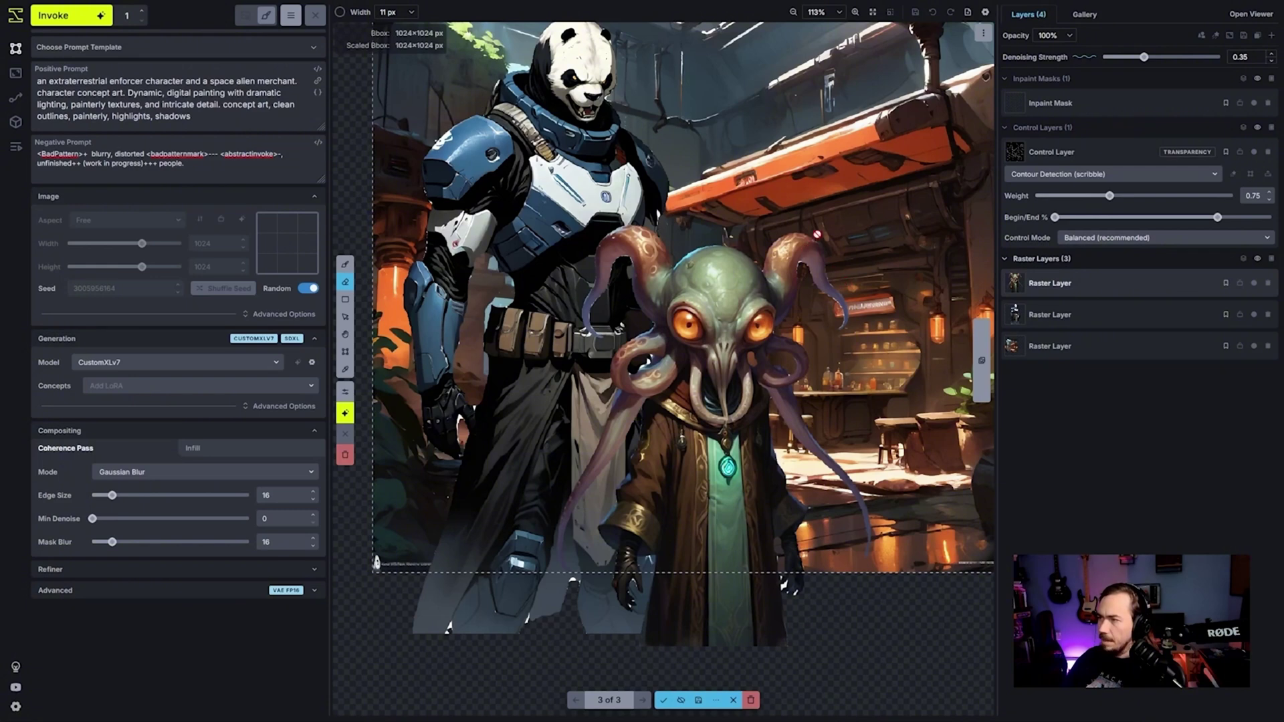
click(685, 702)
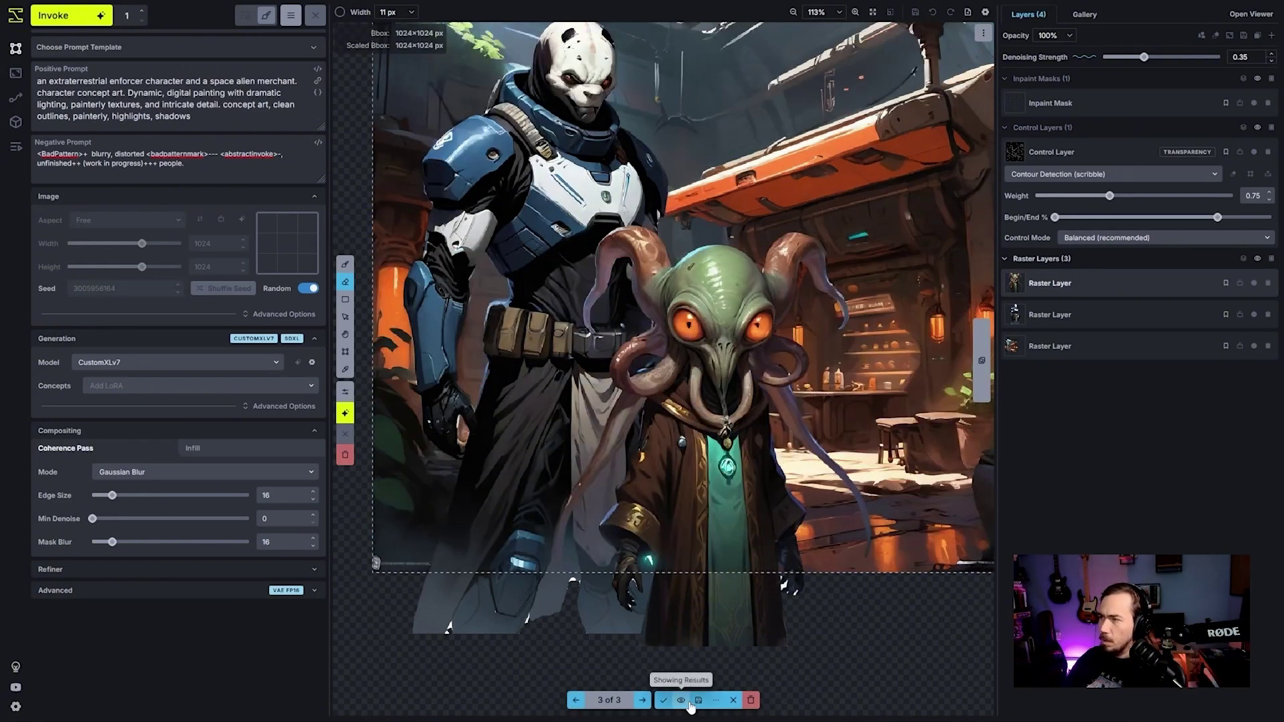
scroll(705, 668, down, 3)
drag(704, 668, 731, 554)
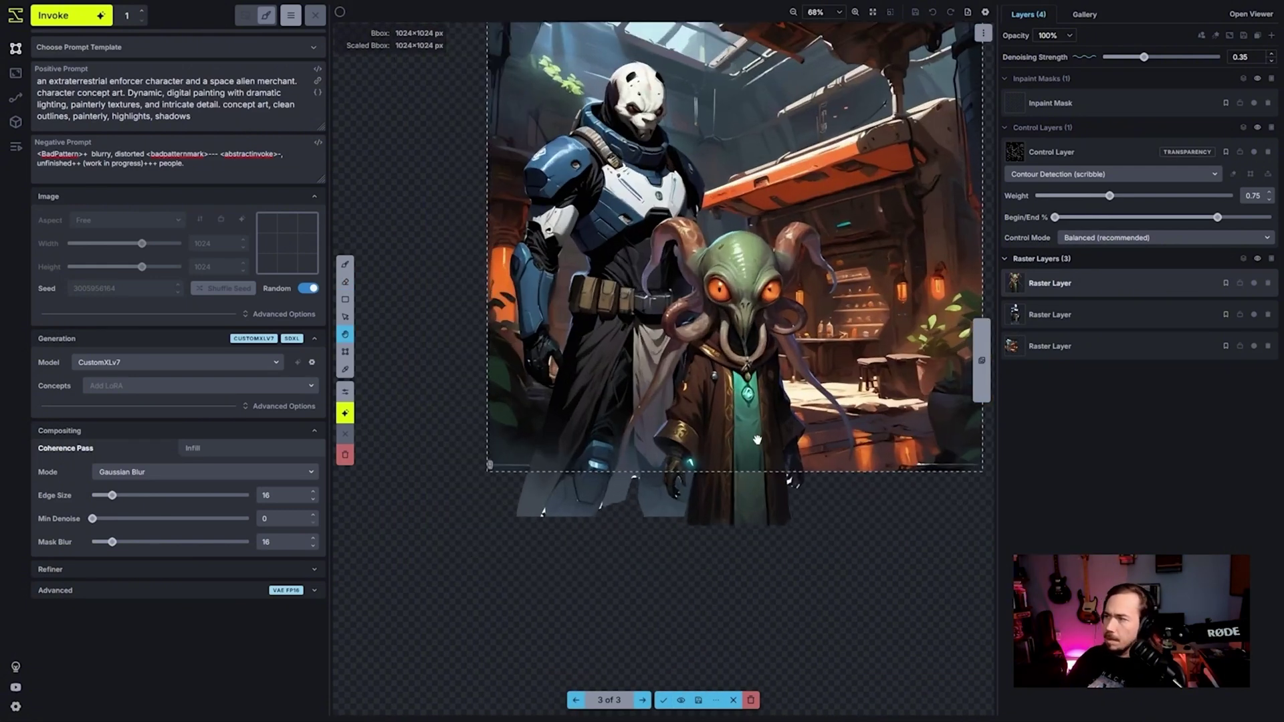
click(662, 700)
scroll(966, 298, down, 3)
scroll(967, 298, up, 2)
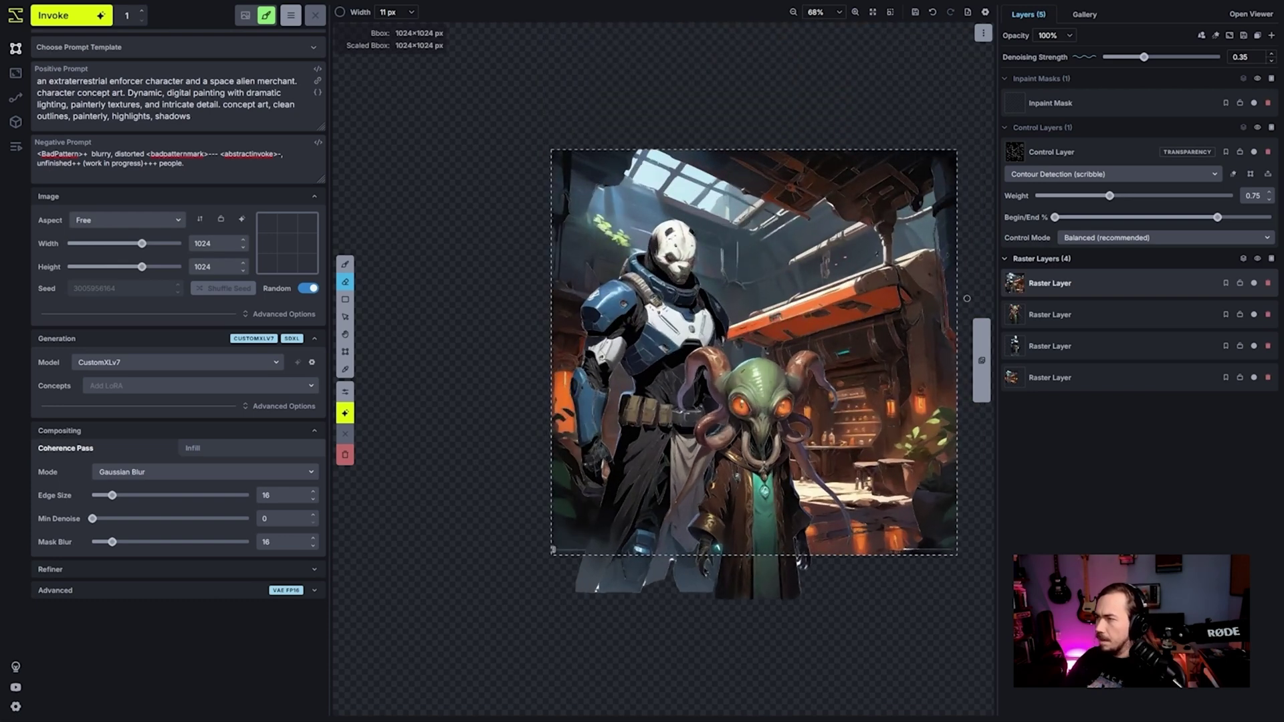
Step: Examine the enforcer's face and armor up close in the accepted composite
scroll(682, 279, up, 6)
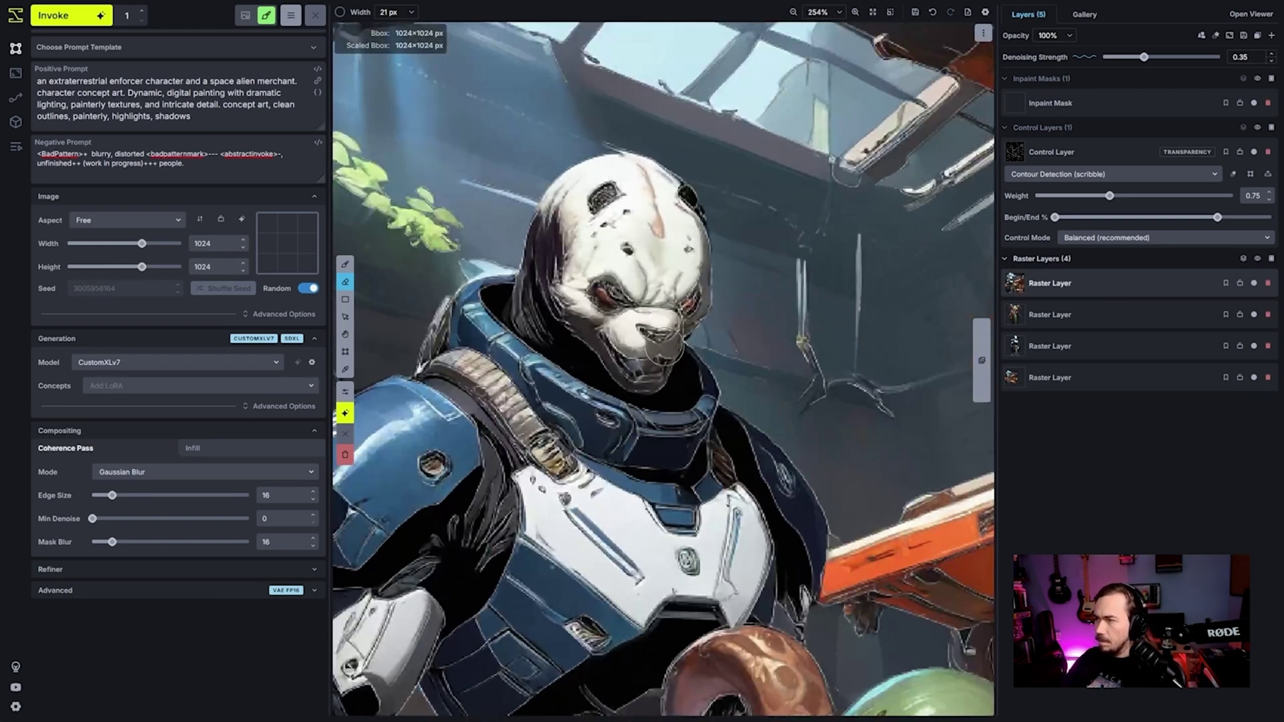
scroll(664, 345, up, 10)
mouse_move(643, 344)
mouse_down()
mouse_move(629, 308)
mouse_move(667, 278)
mouse_move(667, 290)
mouse_move(628, 288)
mouse_move(630, 305)
mouse_move(612, 282)
mouse_up()
key(bracketleft)
key(bracketleft)
key(bracketleft)
key(bracketleft)
key(bracketleft)
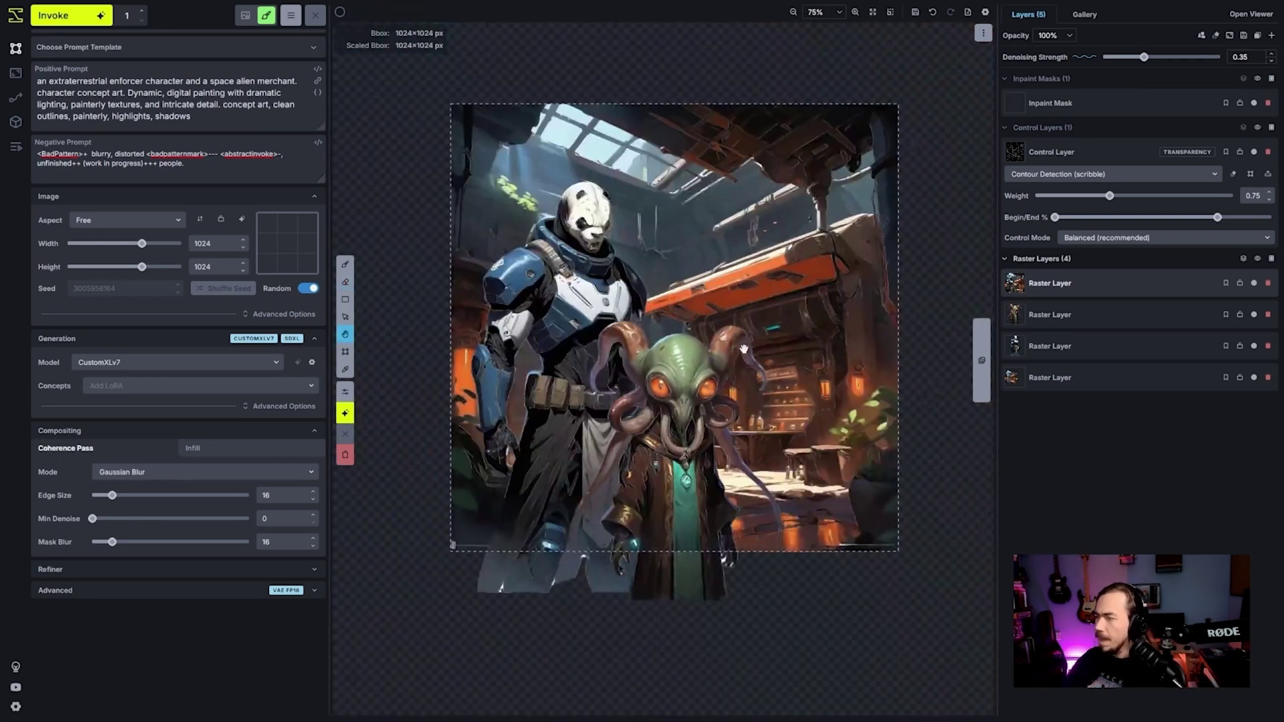
Step: Fit a 424 × 320 px bounding box around the enforcer's head and paint an inpaint mask over the head
drag(867, 523, 689, 299)
scroll(600, 245, up, 4)
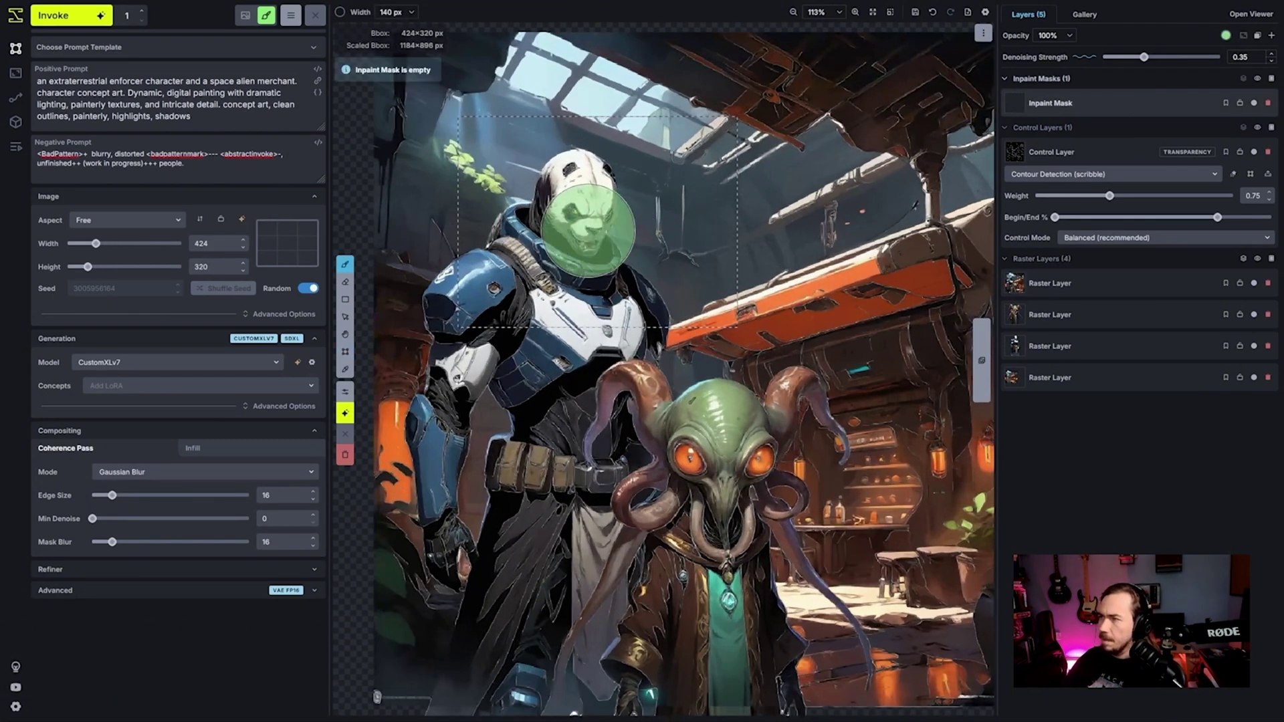
scroll(588, 232, down, 5)
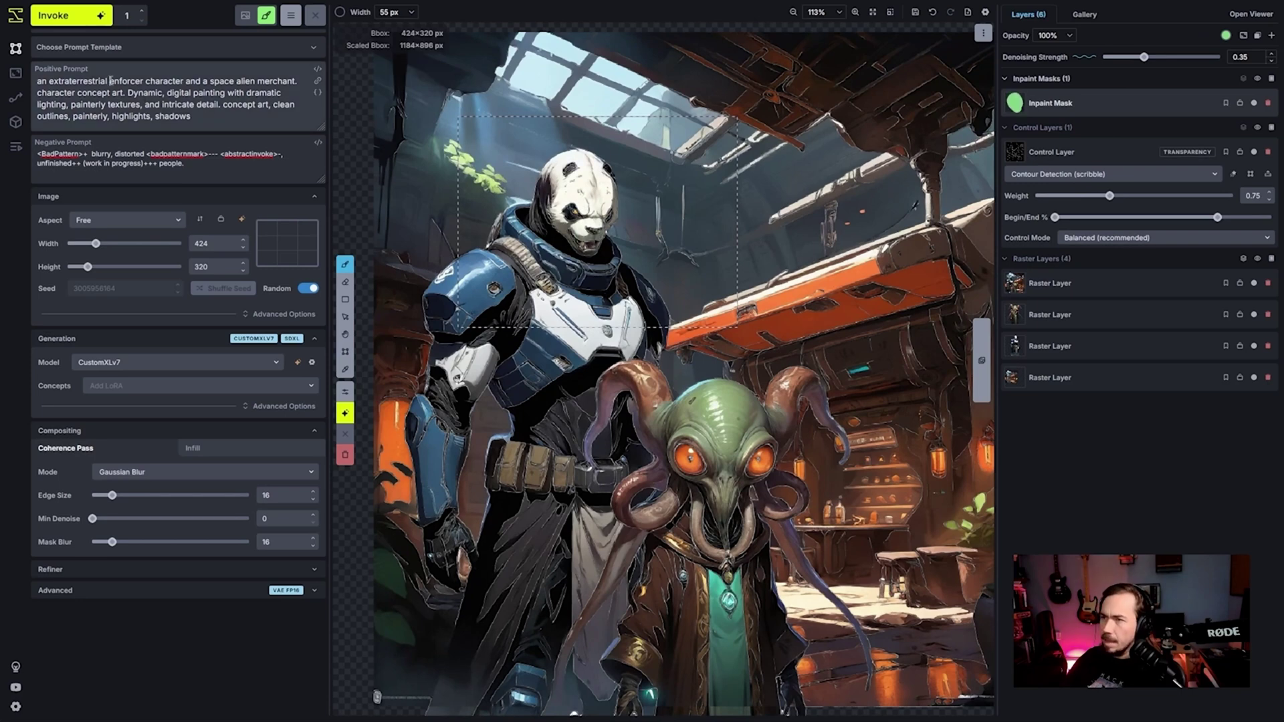
Step: Insert "panda" before "enforcer character" in the positive prompt and regenerate the masked head
text(panda)
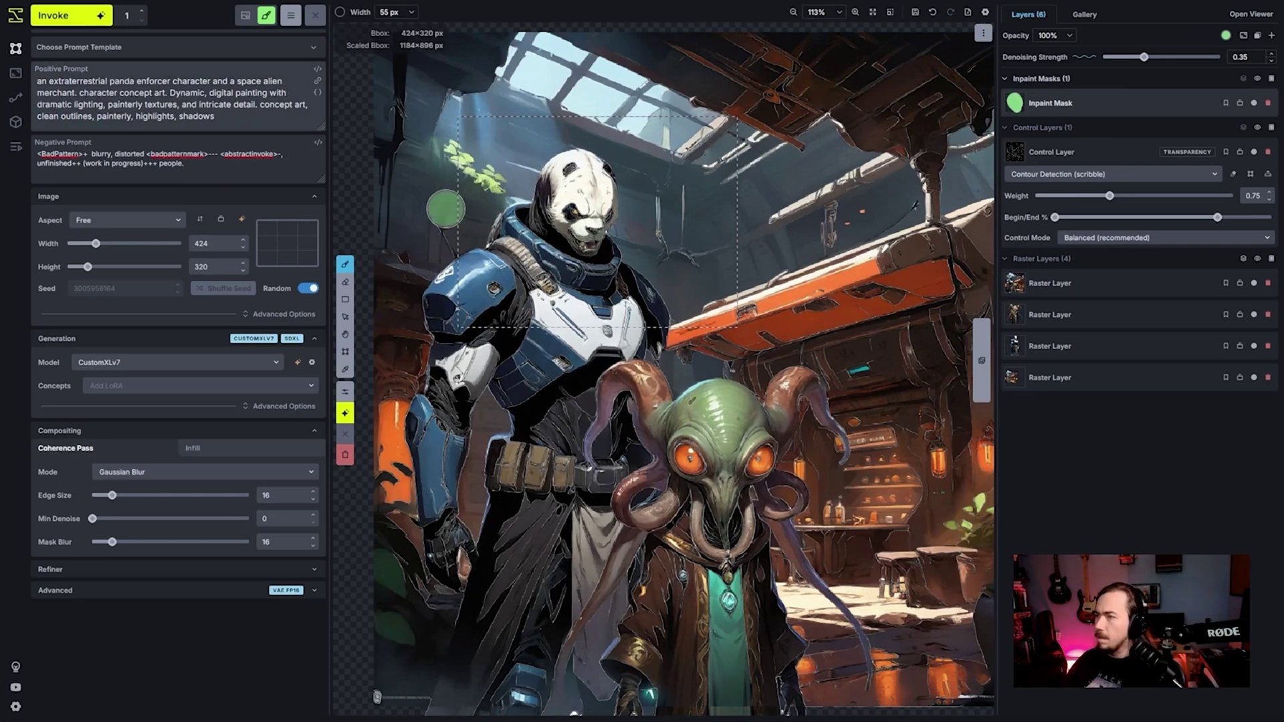
scroll(445, 209, up, 2)
click(79, 25)
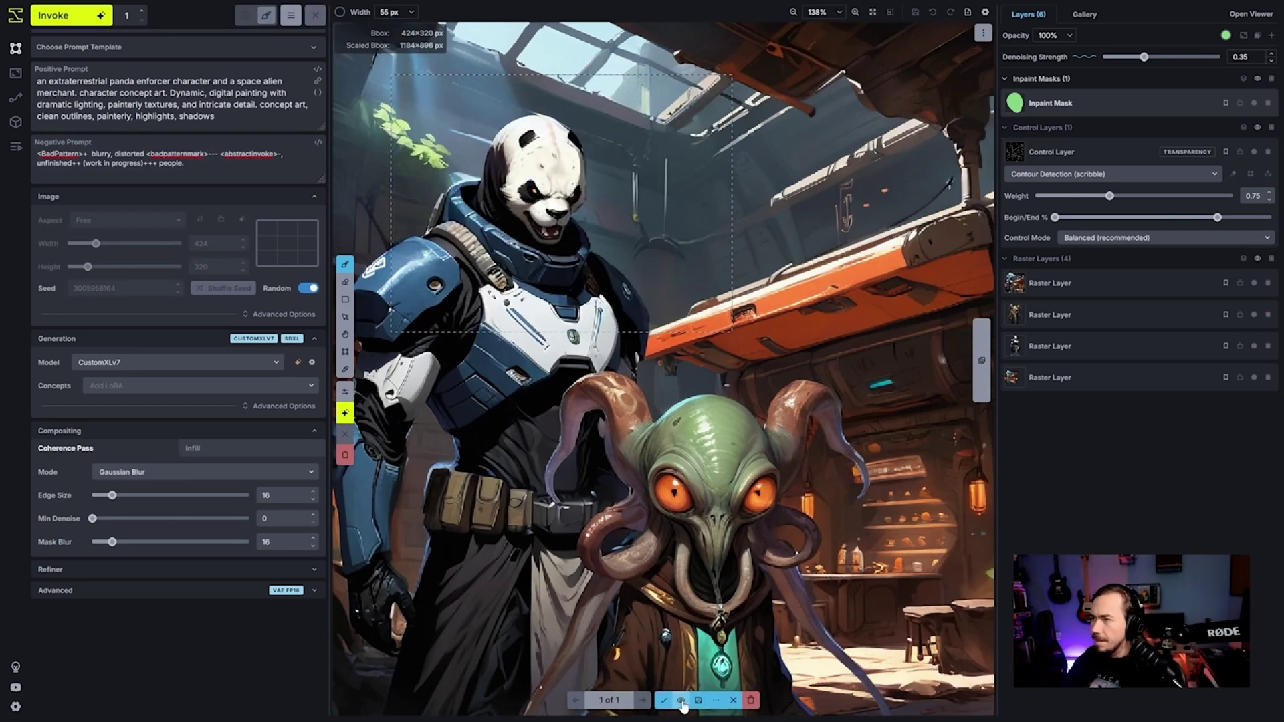
Step: Accept the regenerated panda head as a raster layer and clear the inpaint mask
scroll(683, 705, down, 3)
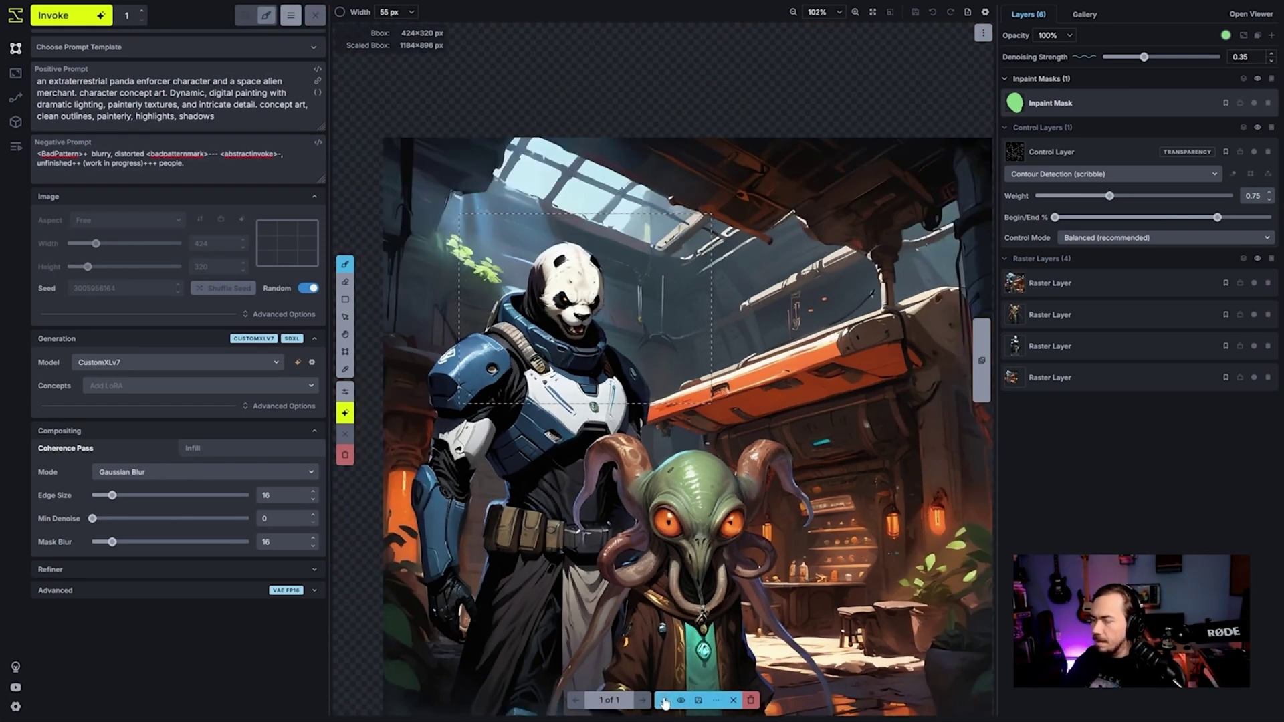
click(665, 702)
key(shift+c)
Step: Expand the bounding box to 1024 × 1024 px over the full scene and crop the canvas to it
key(c)
drag(632, 348, 557, 310)
drag(811, 443, 828, 527)
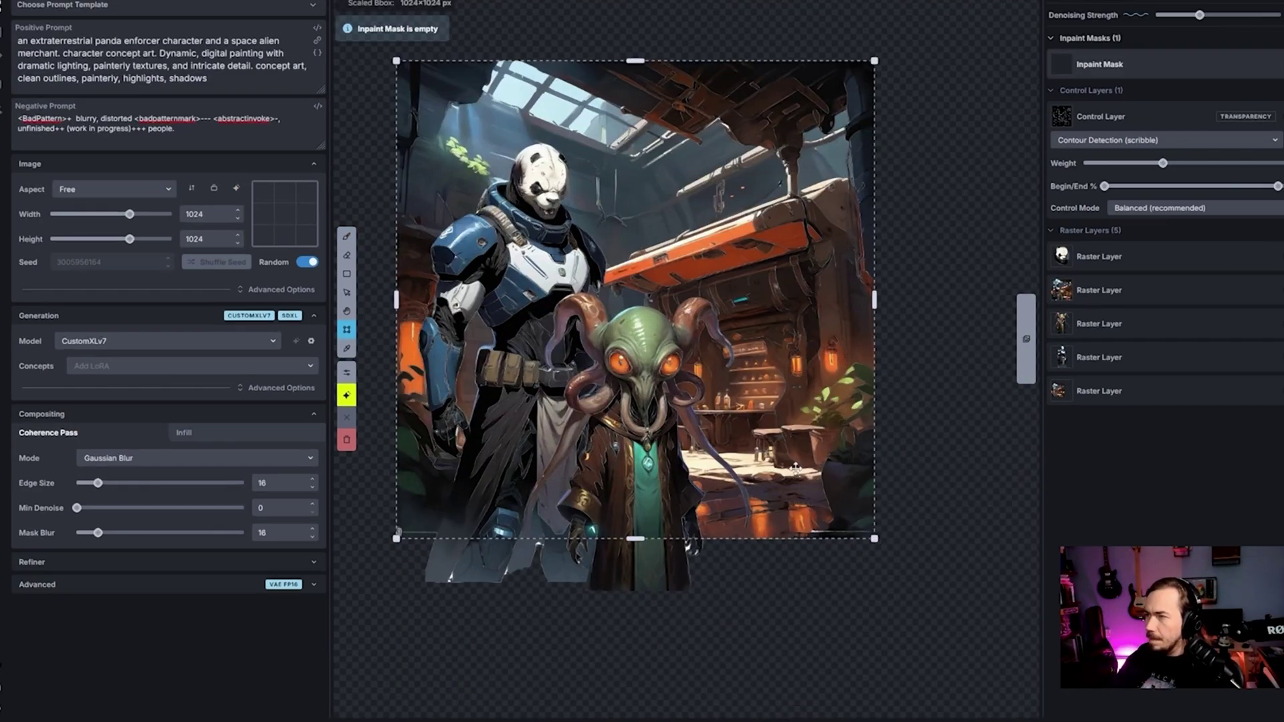
right_click(745, 510)
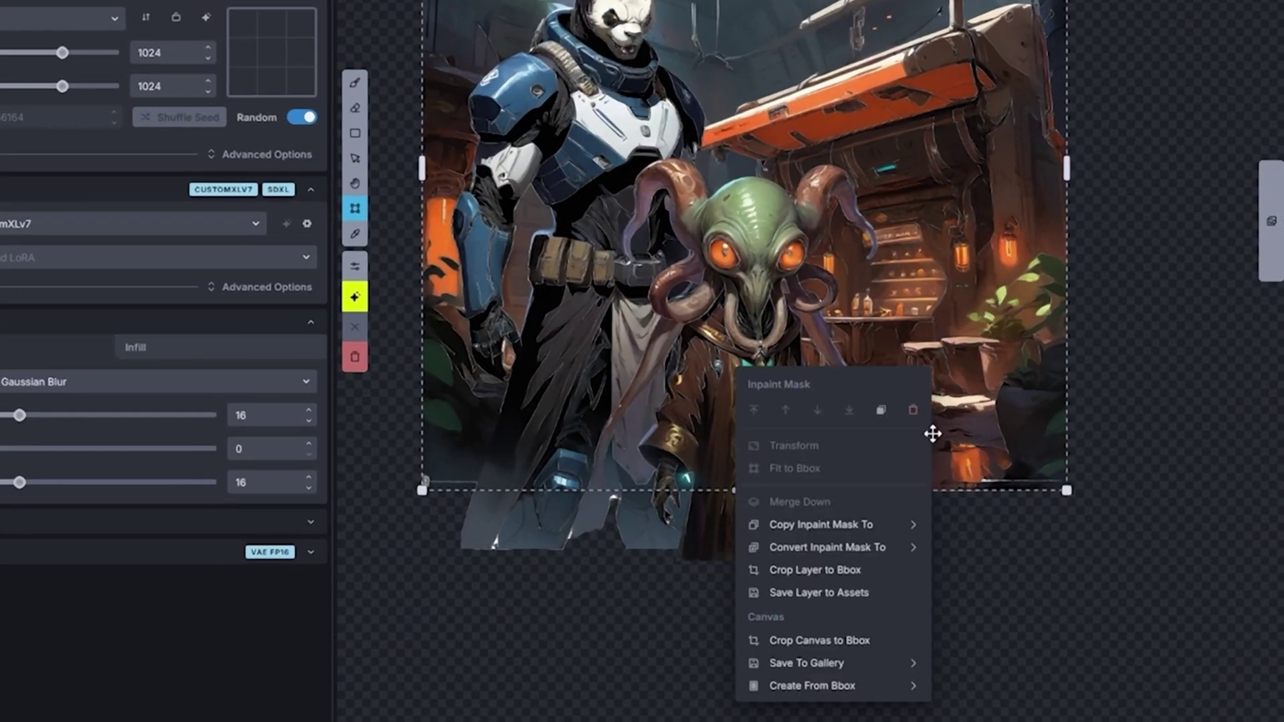
click(862, 642)
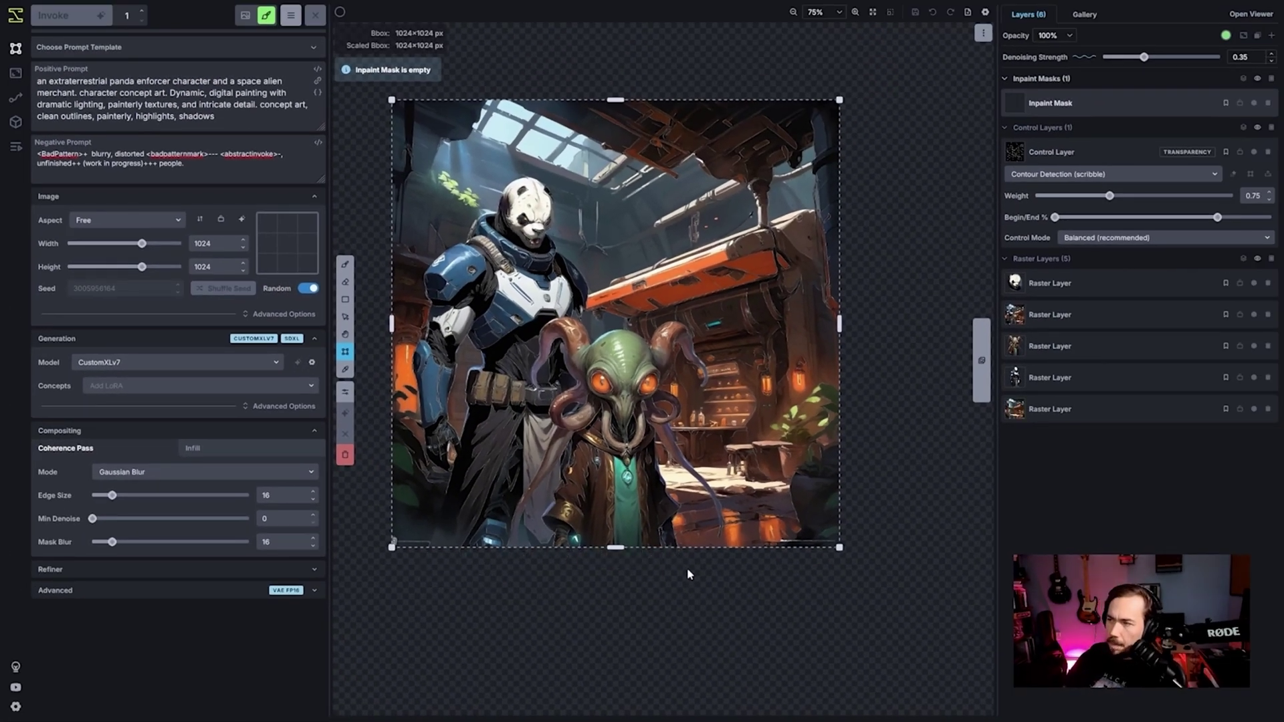
Step: Shrink the bounding box to 928 × 920 px around both characters and crop the canvas to it
scroll(687, 567, up, 3)
scroll(775, 466, down, 2)
drag(872, 35, 827, 82)
right_click(749, 137)
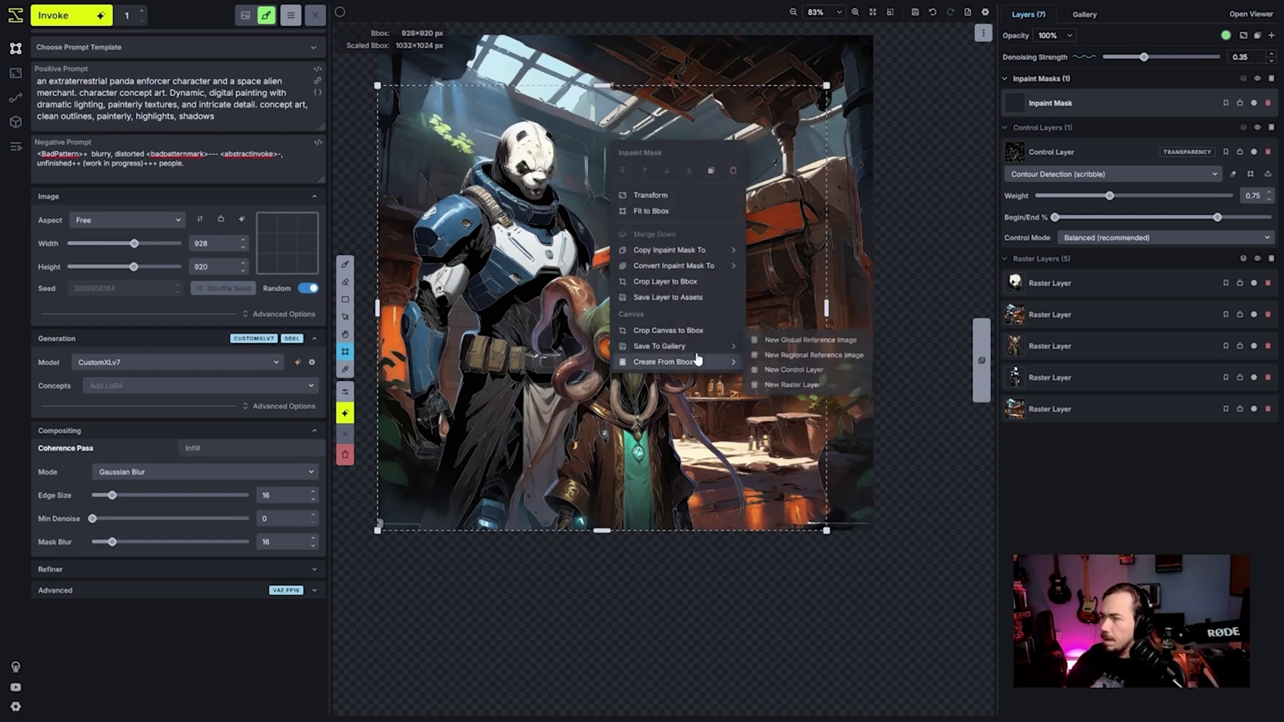
click(703, 368)
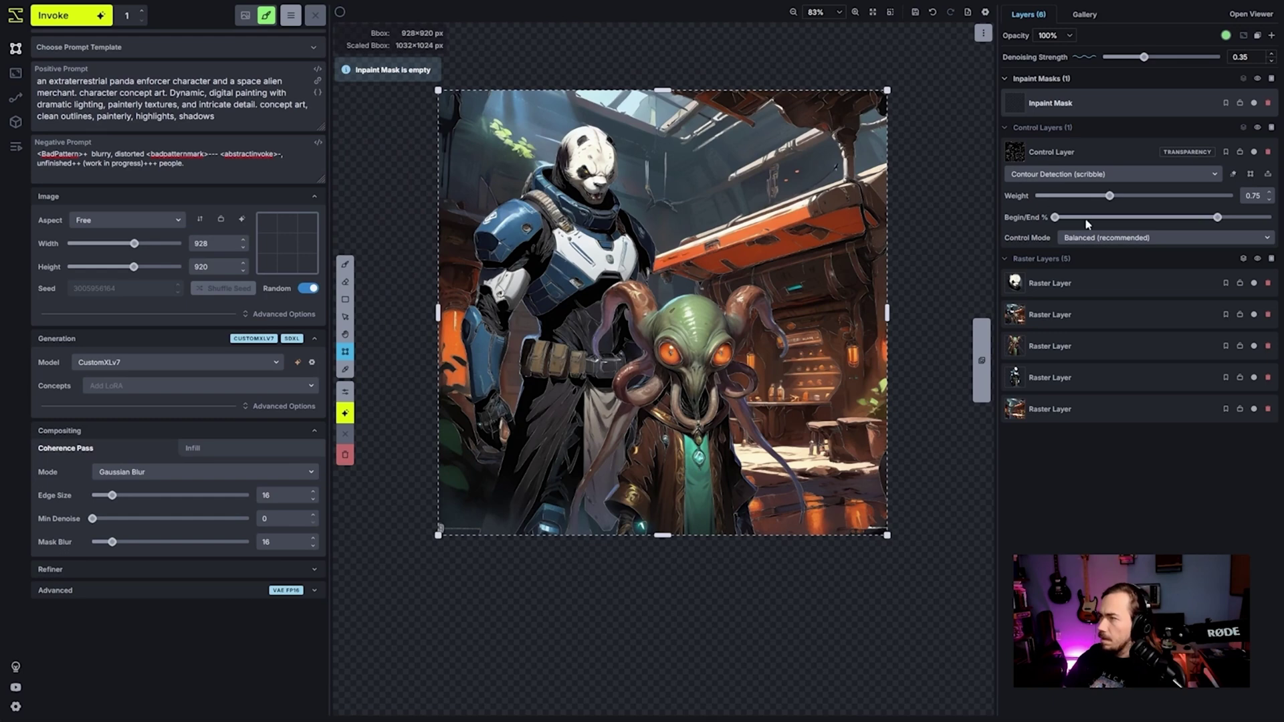
Step: Hide the control layers and fit a 384 × 320 px bounding box around the squid merchant's head
click(1257, 128)
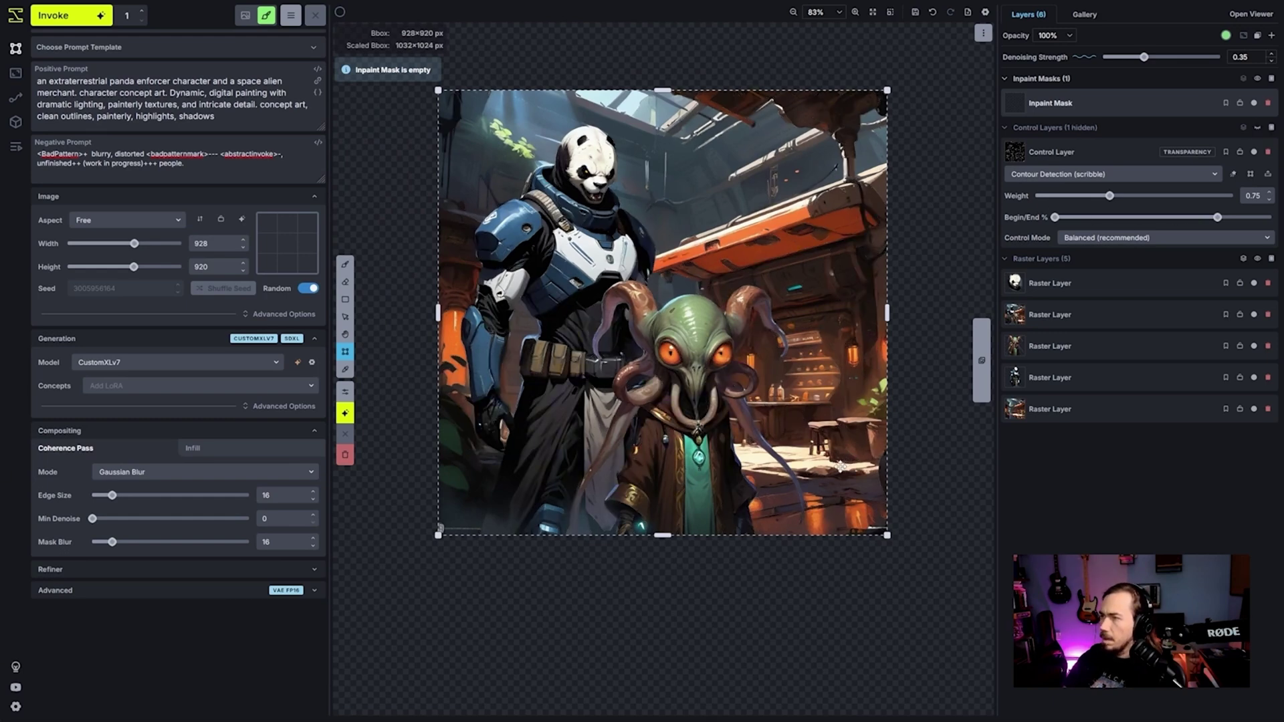
scroll(840, 466, down, 3)
key(h)
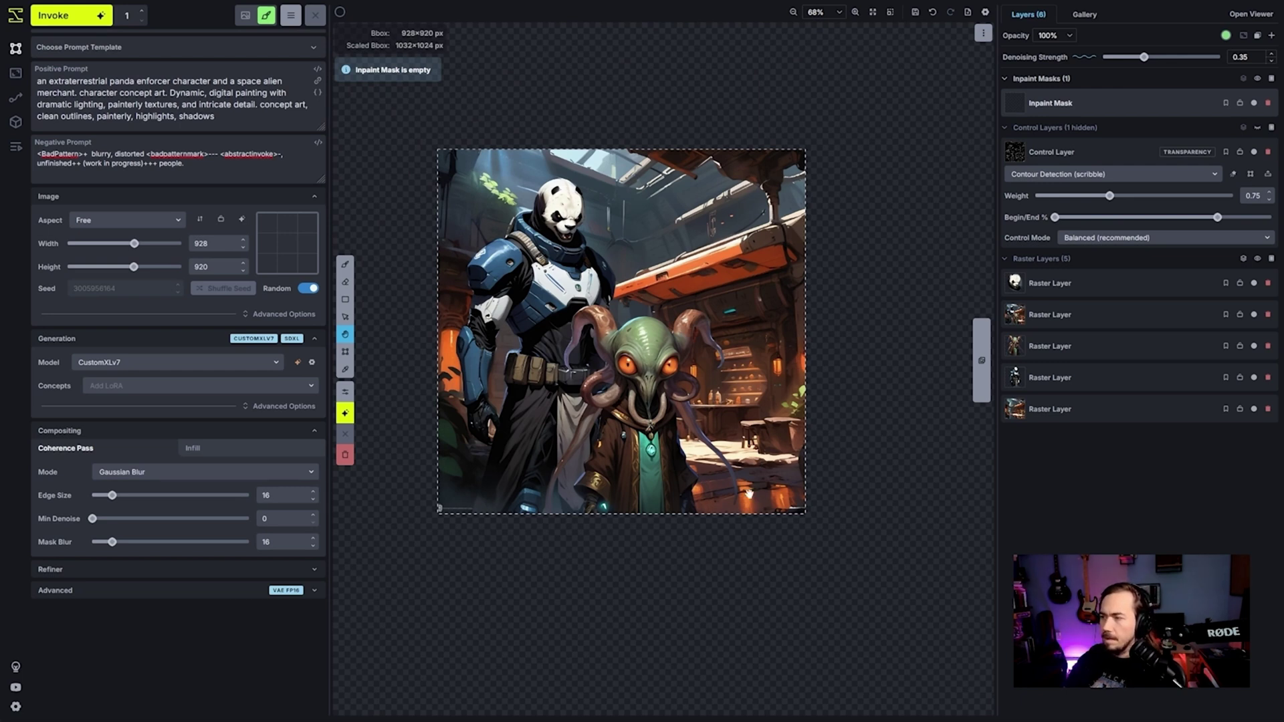
key(c)
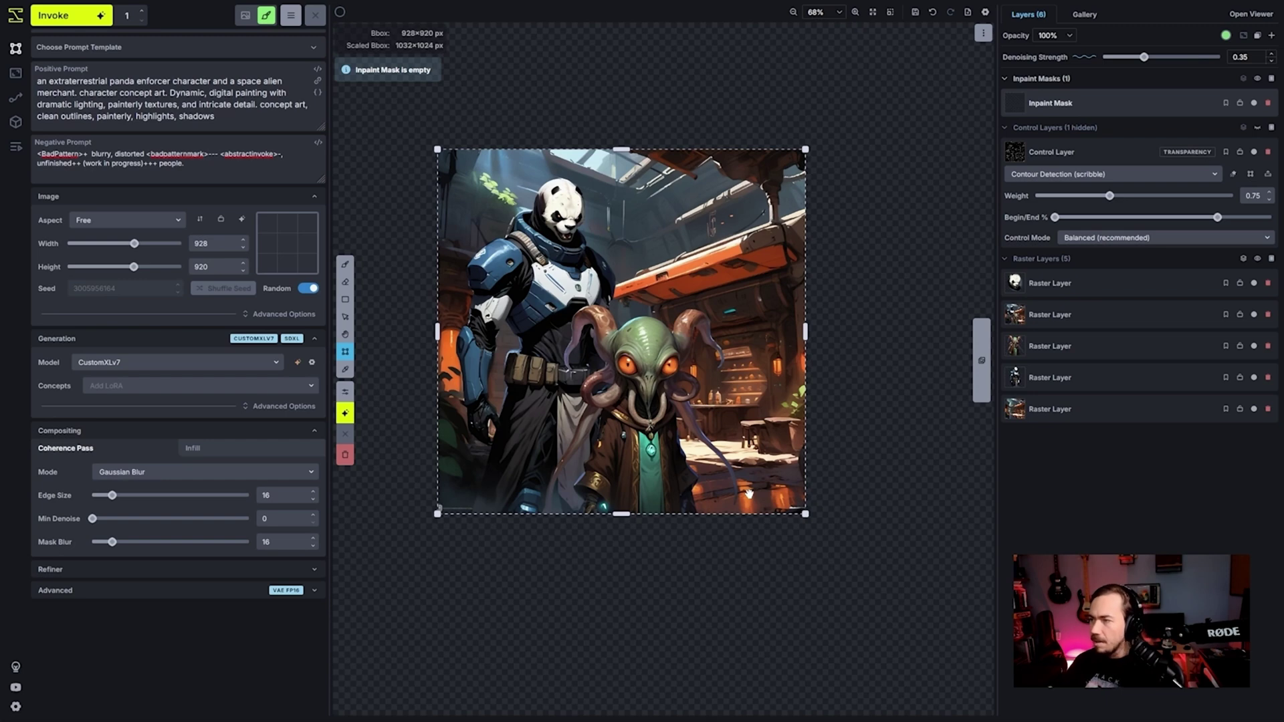
scroll(748, 494, up, 2)
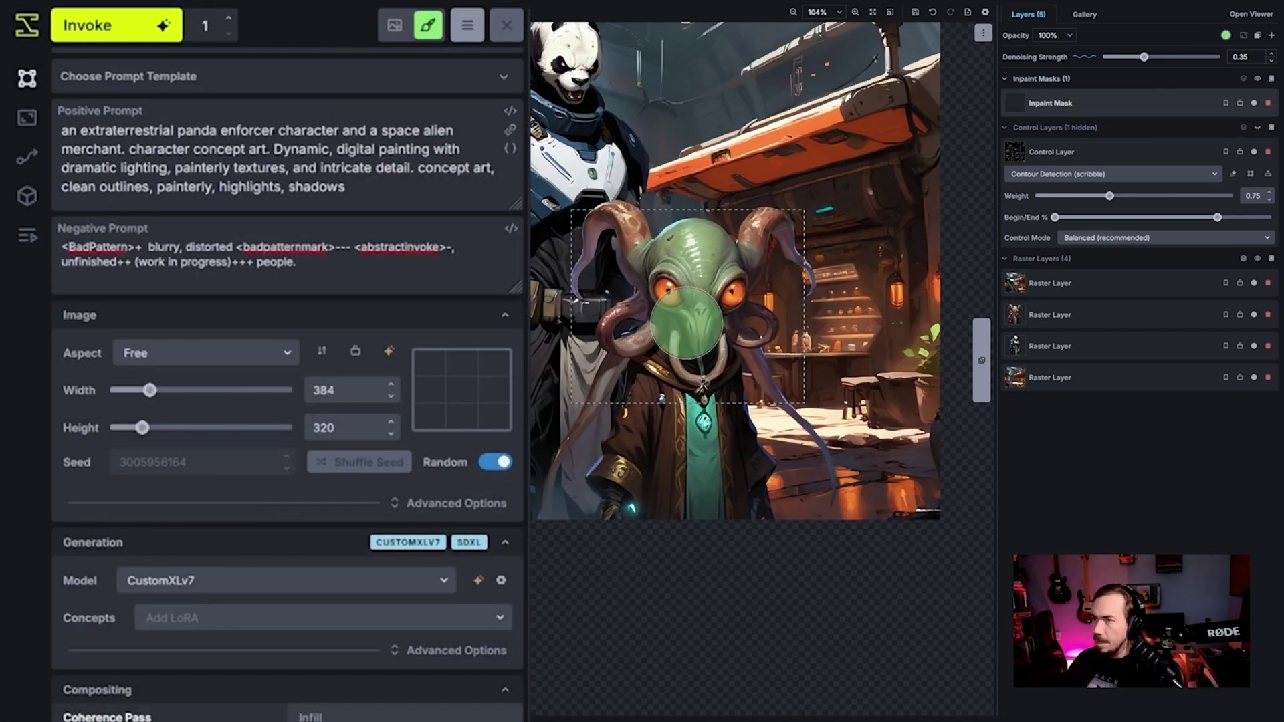
Step: Change the start of the positive prompt to "an extraterrestrial squid space alien merchant", removing the panda enforcer wording
double_click(197, 131)
text(squid)
key(ctrl+shift+Right)
key(Delete)
key(ctrl+shift+Right)
key(ctrl+shift+Right)
key(ctrl+shift+Right)
key(Delete)
Step: Paint an inpaint mask over the merchant's face and surrounding tentacles and regenerate the masked area
mouse_move(699, 294)
mouse_down()
mouse_move(665, 308)
mouse_move(702, 287)
mouse_move(742, 307)
mouse_move(726, 287)
mouse_move(662, 327)
mouse_move(605, 331)
mouse_up()
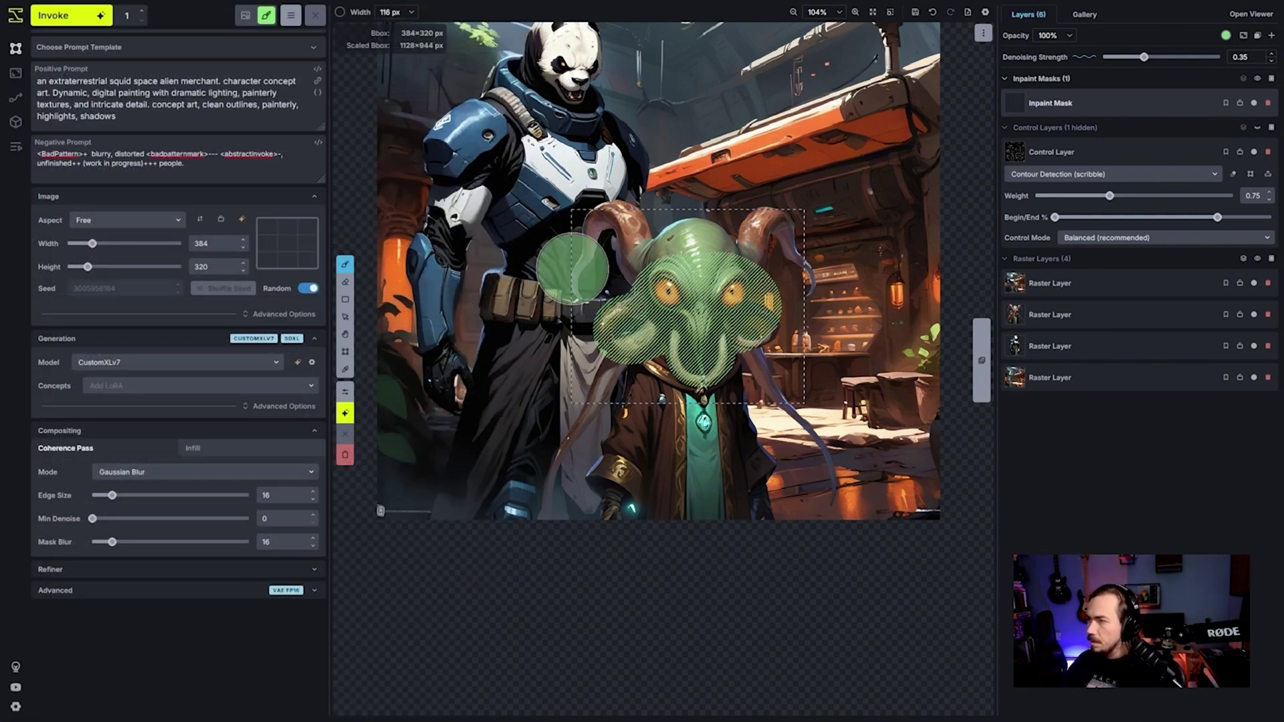
key(ctrl+Return)
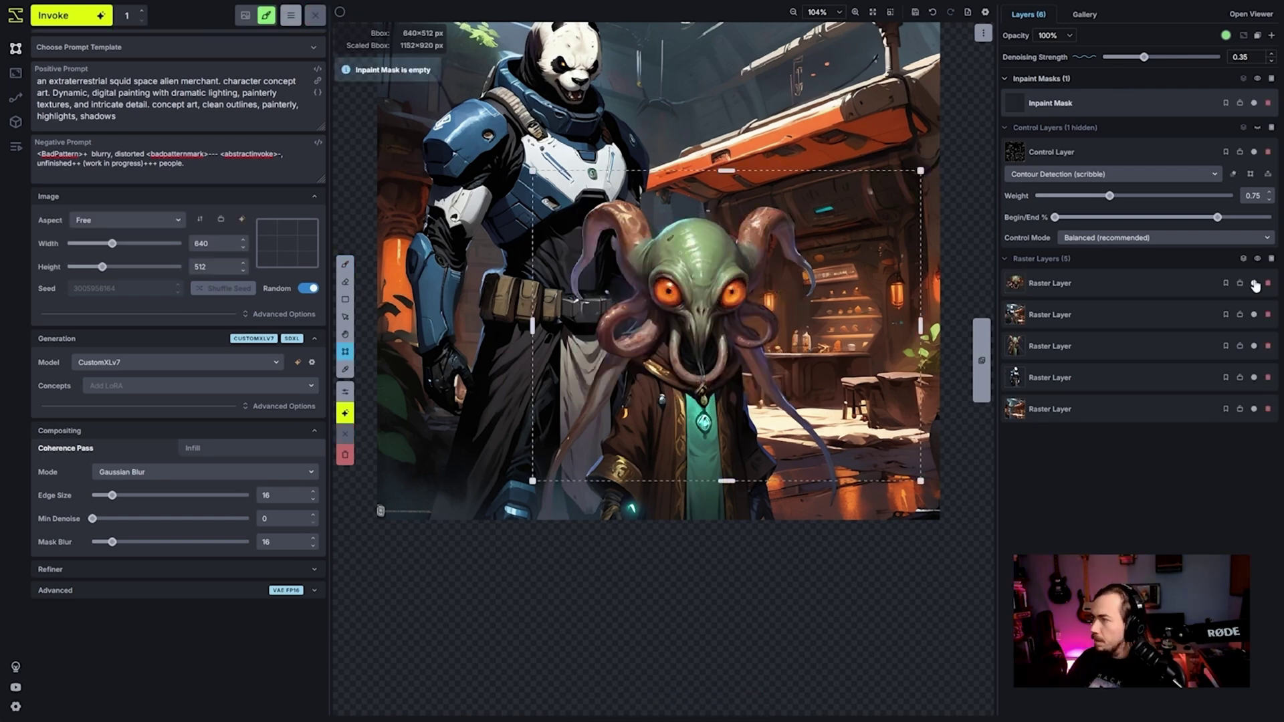
Step: Compare the merchant's regenerated face with the earlier version by repeatedly hiding and showing the newest raster layer
click(1253, 283)
click(1253, 282)
scroll(600, 308, up, 5)
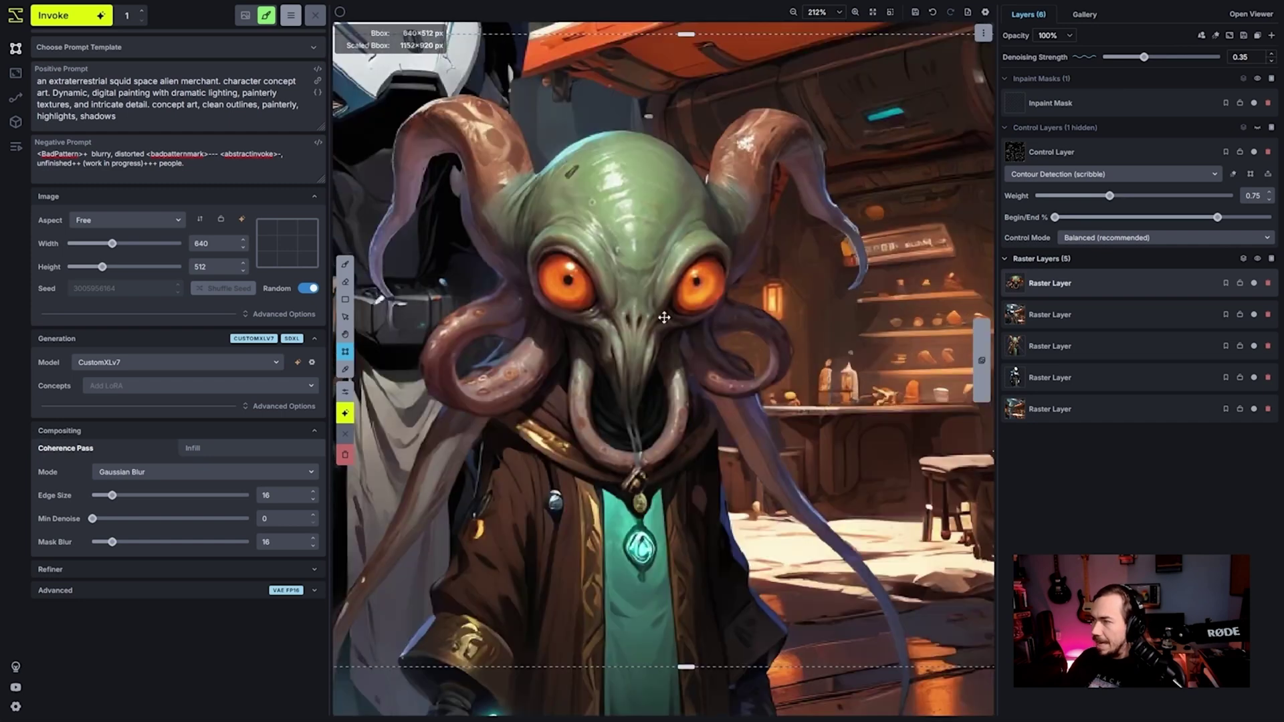
click(1252, 283)
click(1253, 283)
click(1254, 283)
click(1253, 283)
click(1253, 284)
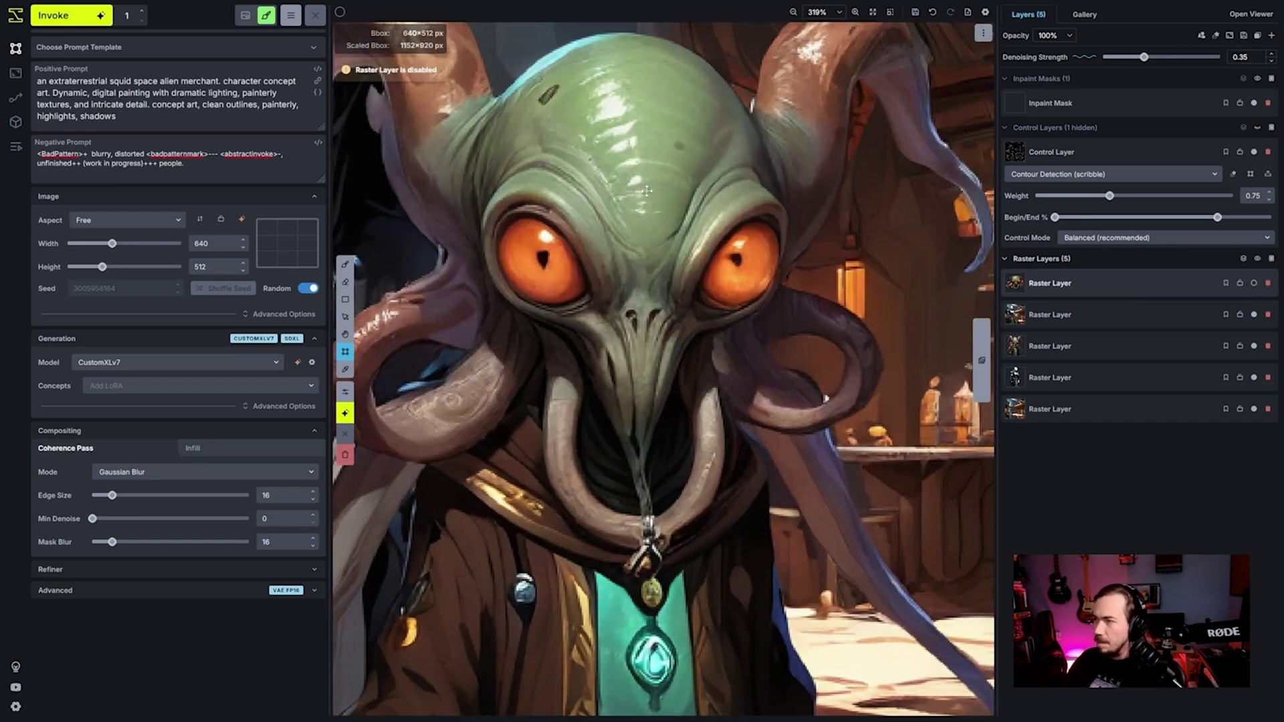
click(1253, 284)
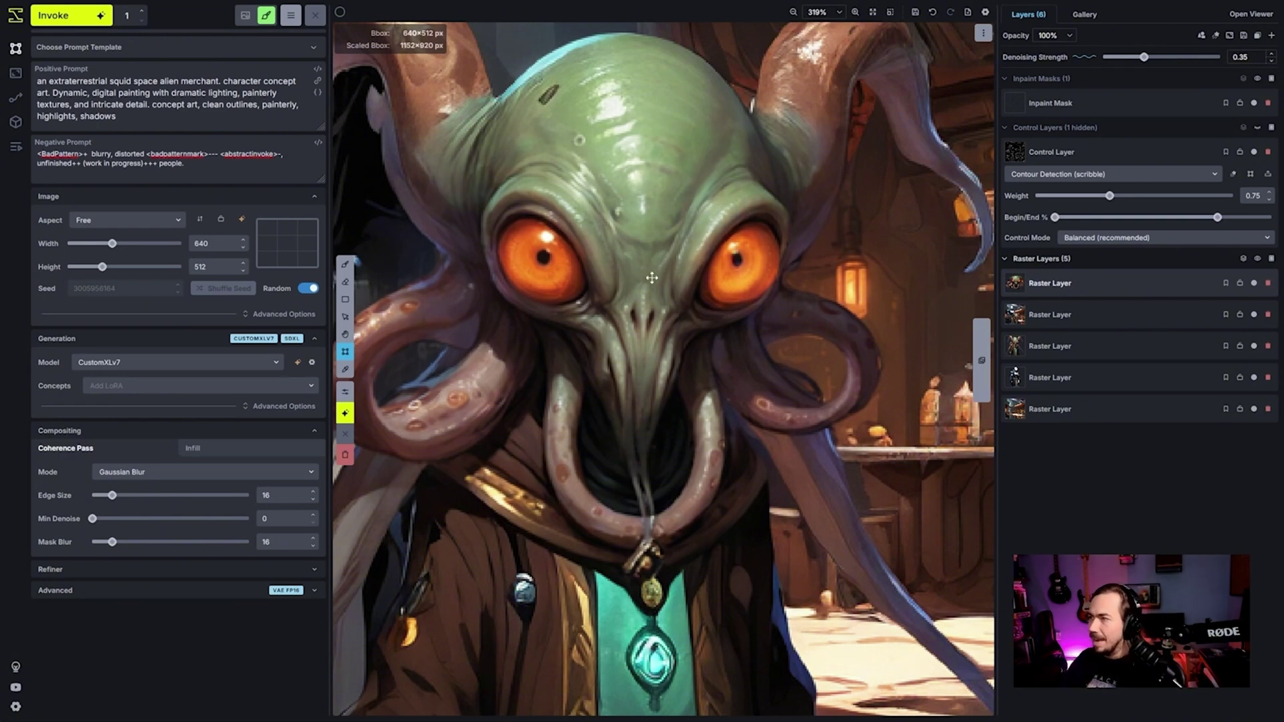
click(1253, 284)
click(1254, 283)
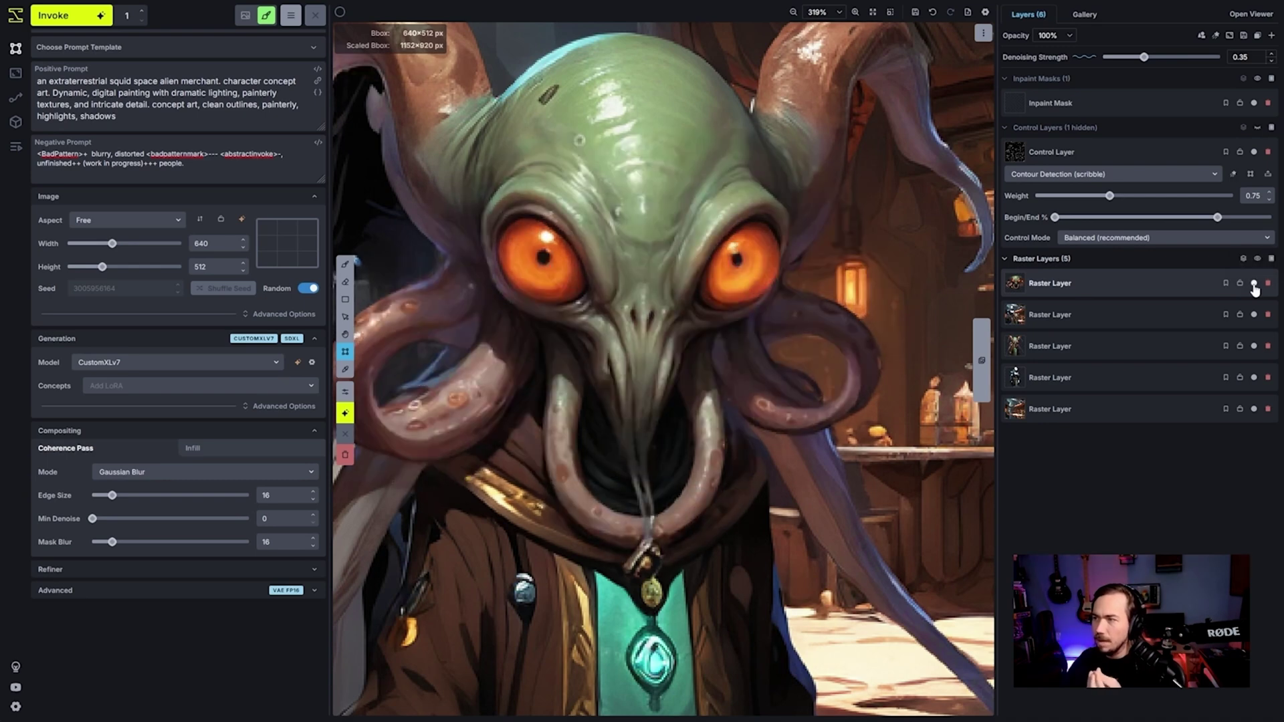
click(1254, 284)
click(1253, 284)
scroll(856, 361, down, 8)
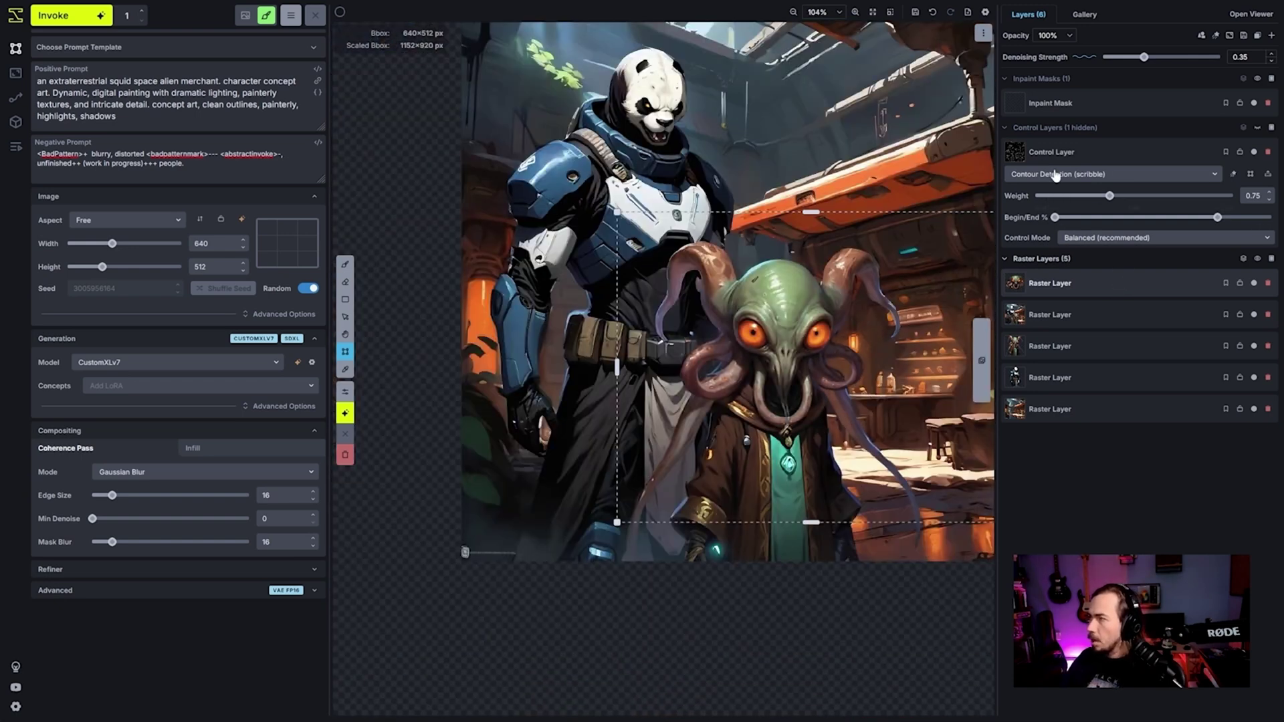
Step: Paint the inpaint mask over the tentacles on both sides of the merchant's head and regenerate them
click(1096, 103)
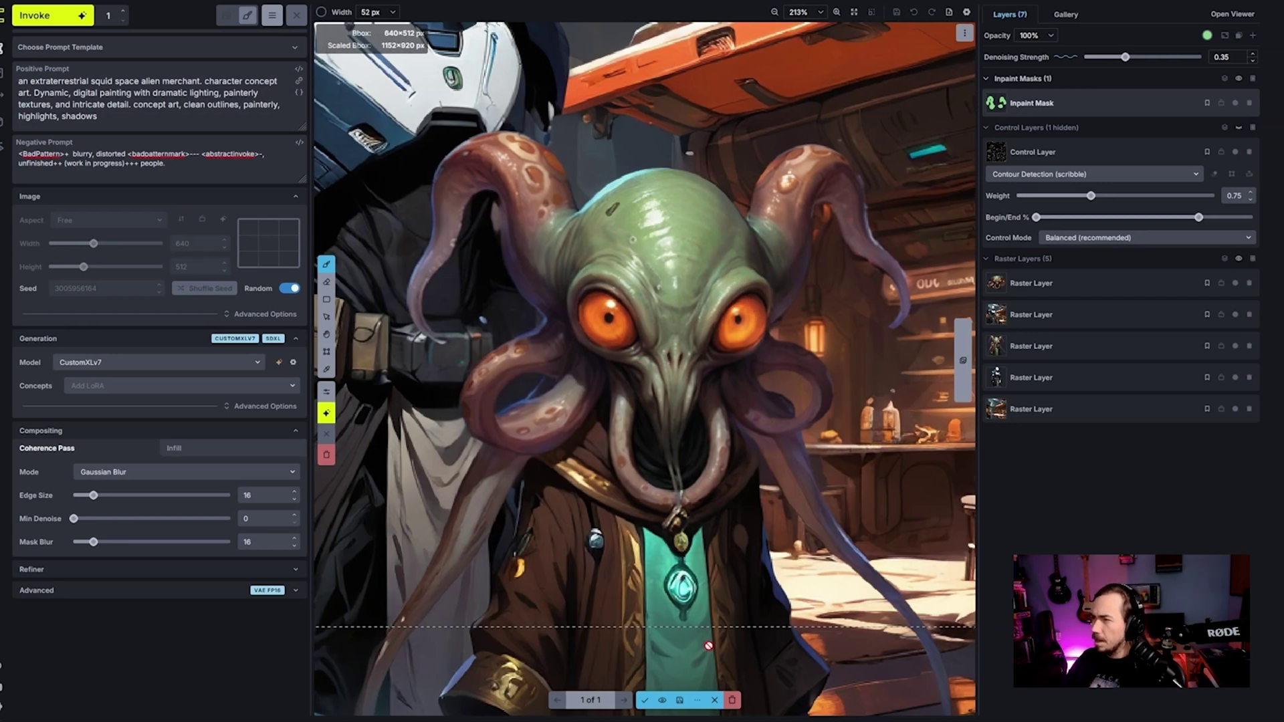
Step: Compare the regenerated tentacles with the previous version by repeatedly hiding and showing the staged result
click(662, 700)
click(663, 700)
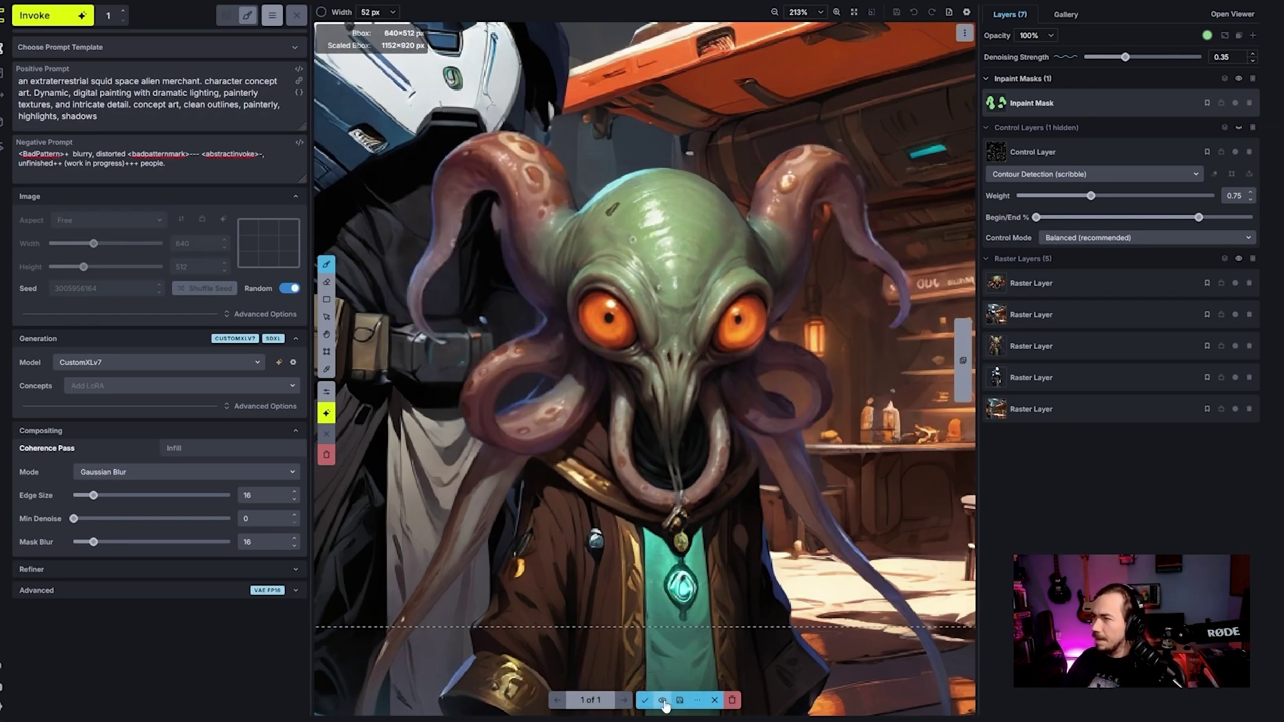
click(663, 700)
click(662, 700)
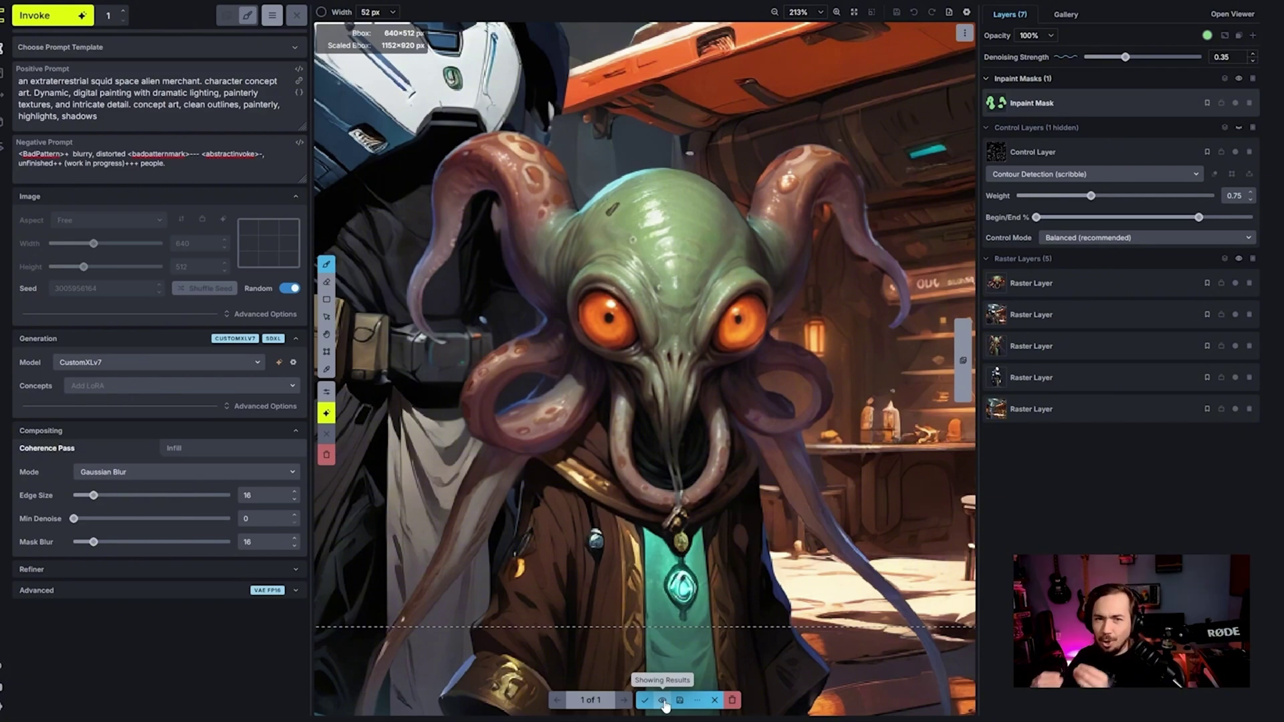
click(663, 700)
click(662, 700)
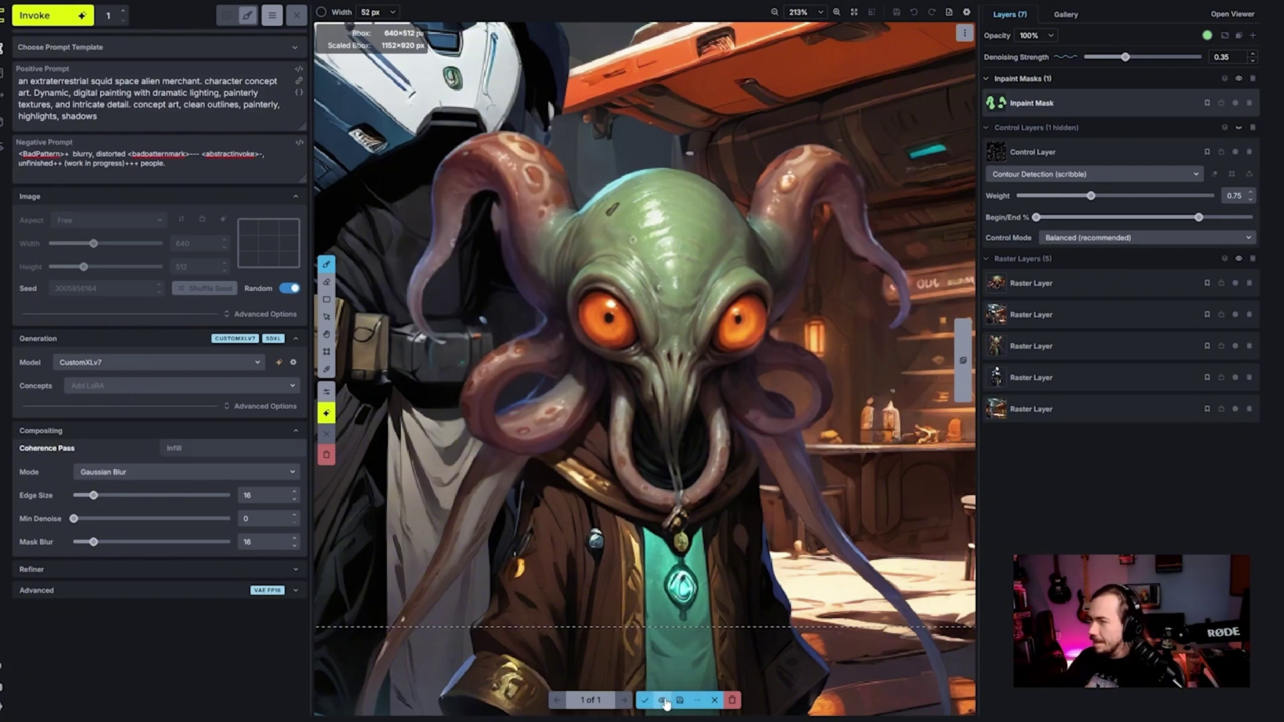
Step: Check the regenerated tentacles within the whole scene and accept the result as a new raster layer
scroll(732, 589, down, 5)
scroll(732, 589, down, 2)
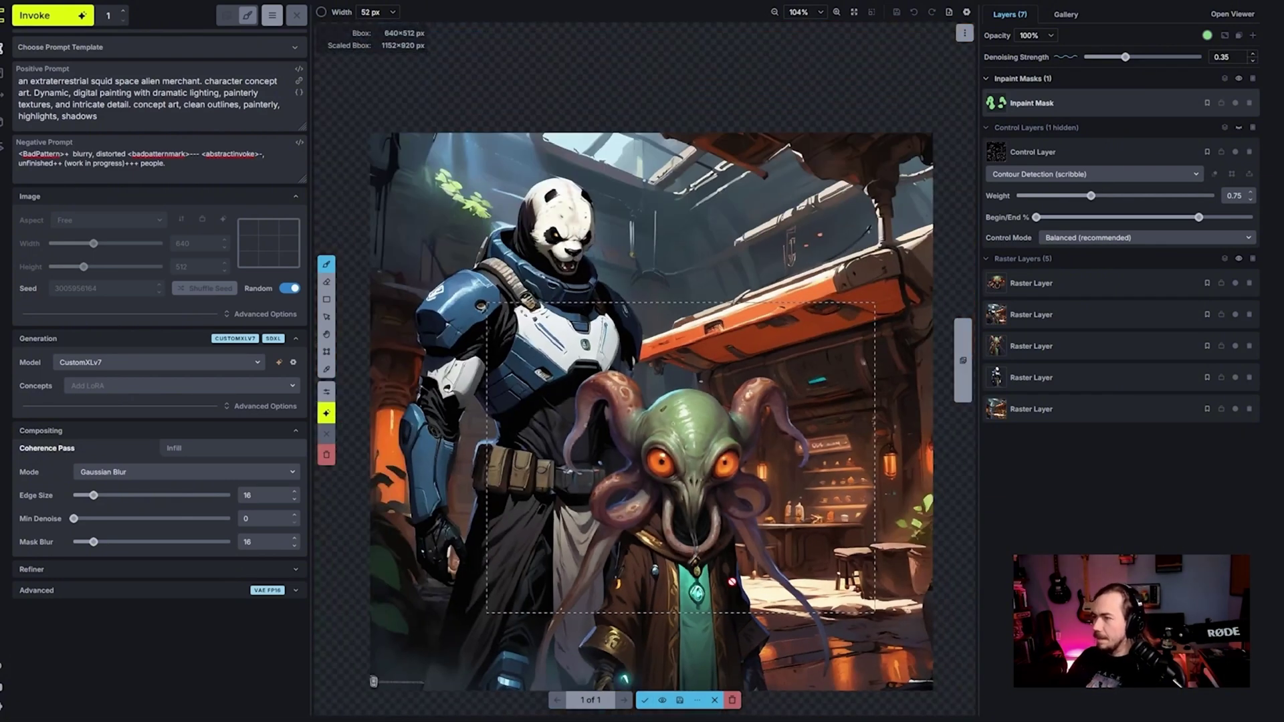
click(644, 700)
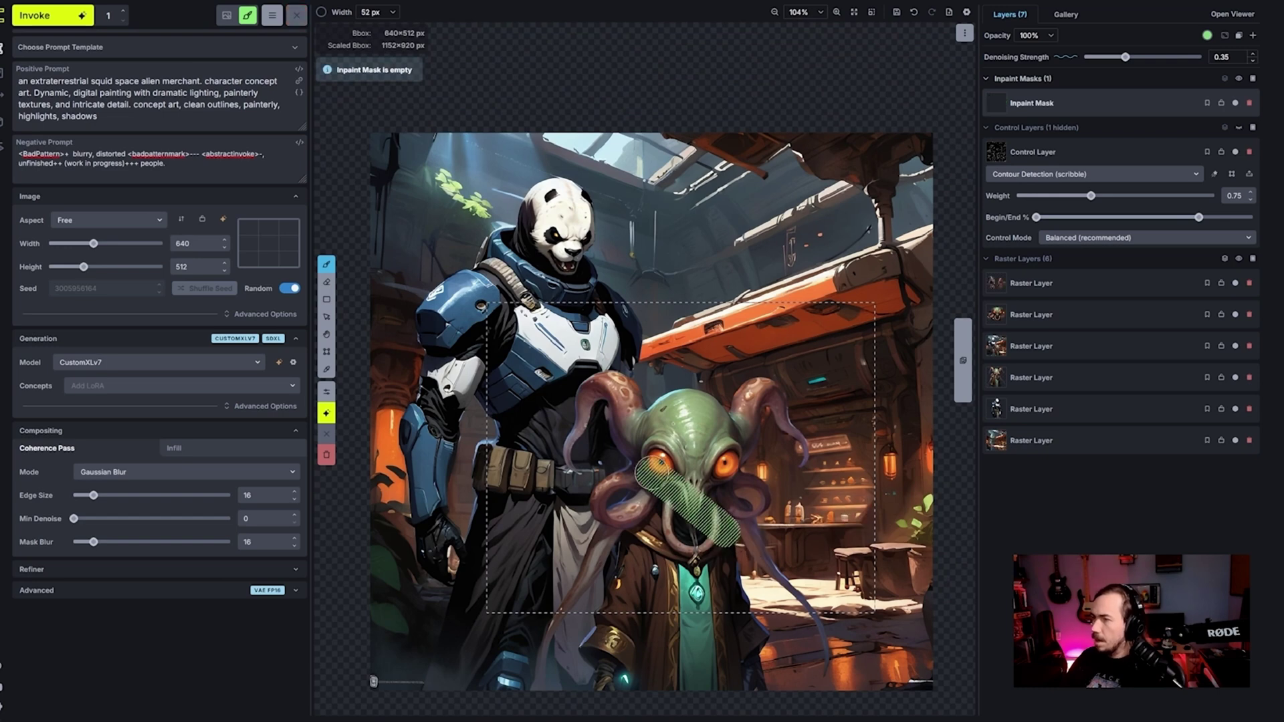
Step: Move and resize the bounding box to 640 × 704 px around the panda enforcer's head and torso
key(c)
drag(679, 459, 640, 367)
drag(561, 464, 564, 574)
Step: Change the subject of the positive prompt to "an extraterrestrial panda armor enforcer", keeping the concept art style description
double_click(115, 81)
text(pand)
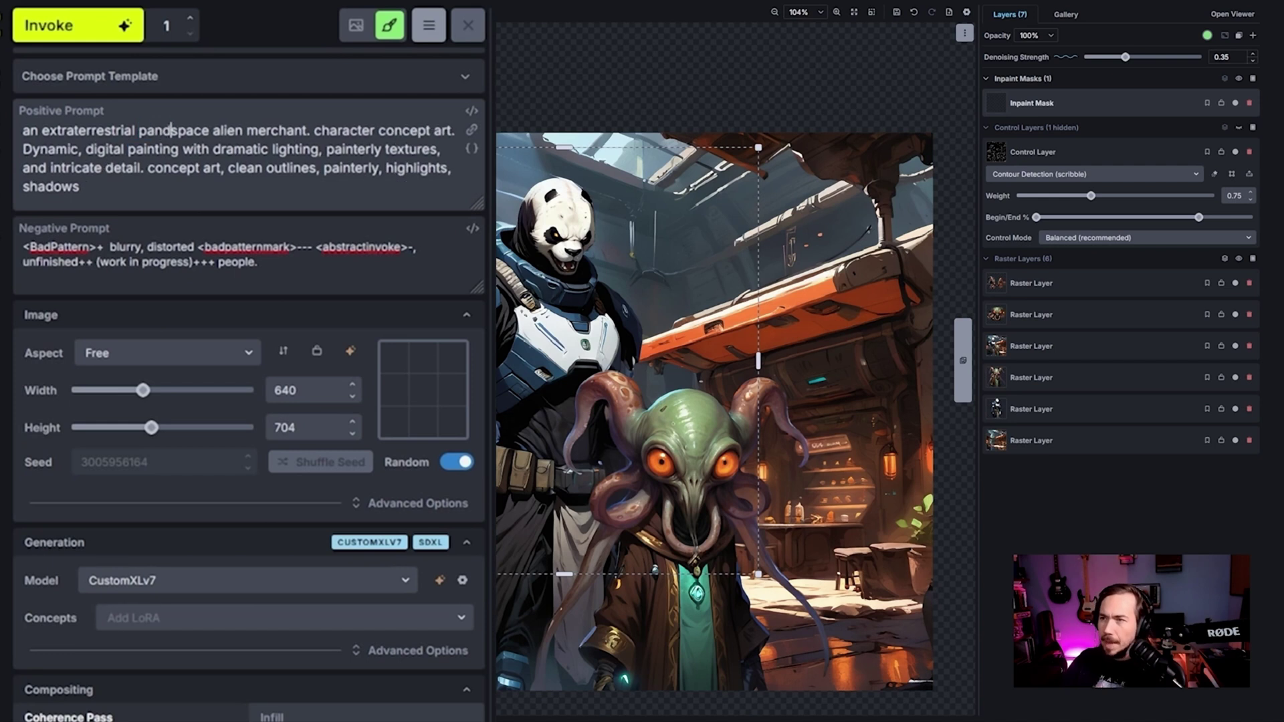
text(a armor enf)
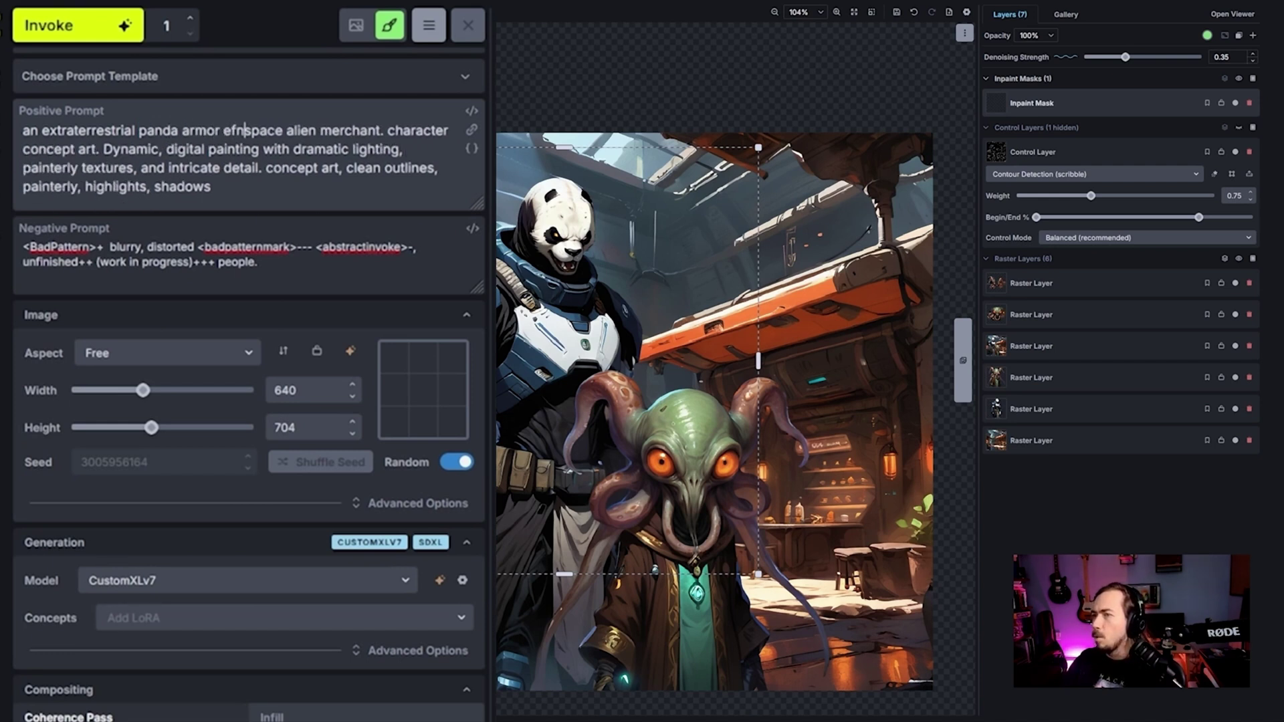
text(orcer)
key(ctrl+shift+Right)
key(ctrl+shift+Right)
key(ctrl+shift+Right)
key(BackSpace)
Step: Paint the inpaint mask over the panda enforcer's shoulder and chest armor and regenerate it at 0.6 denoising strength
scroll(435, 483, down, 3)
mouse_move(431, 500)
mouse_down()
mouse_move(419, 449)
mouse_move(439, 452)
mouse_up()
mouse_move(436, 331)
mouse_down()
mouse_move(440, 314)
mouse_move(482, 298)
mouse_up()
scroll(508, 378, down, 3)
key(])
mouse_move(568, 357)
mouse_down()
mouse_move(488, 275)
mouse_move(525, 287)
mouse_move(498, 255)
mouse_move(507, 242)
mouse_move(622, 341)
mouse_up()
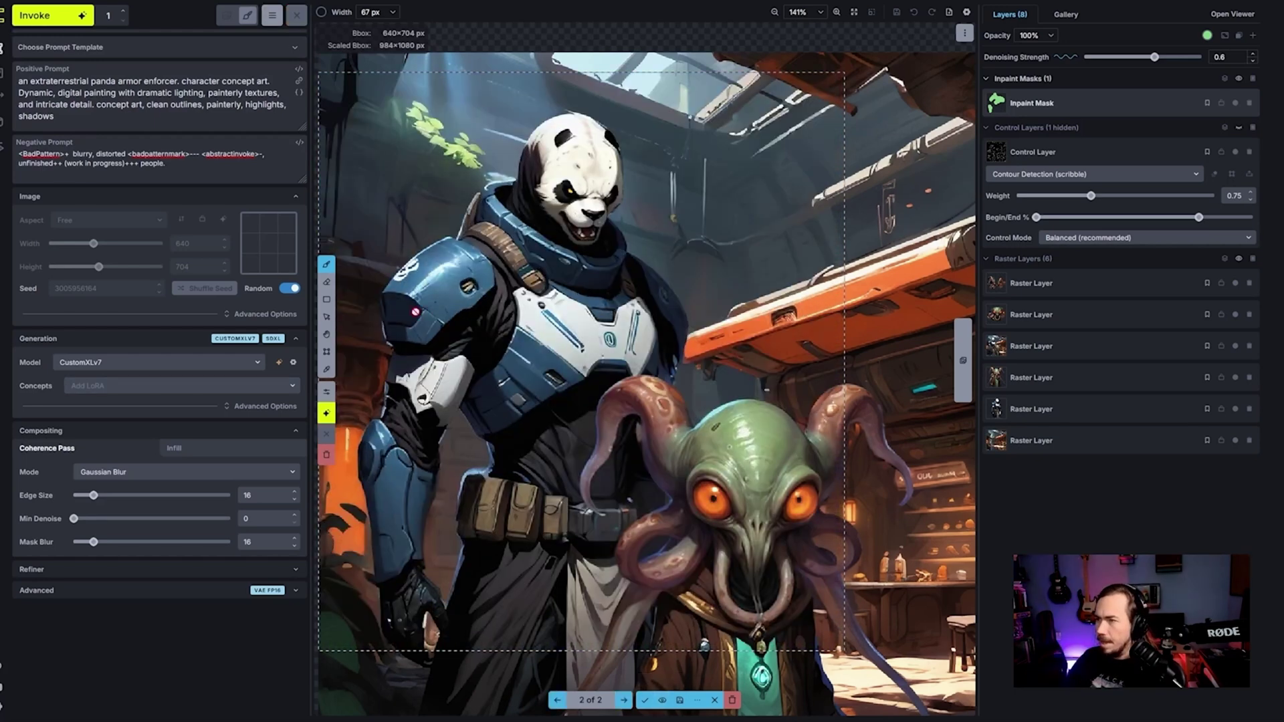
Step: Compare the regenerated panda armor with the previous version and accept the result as a new raster layer
click(664, 701)
click(665, 701)
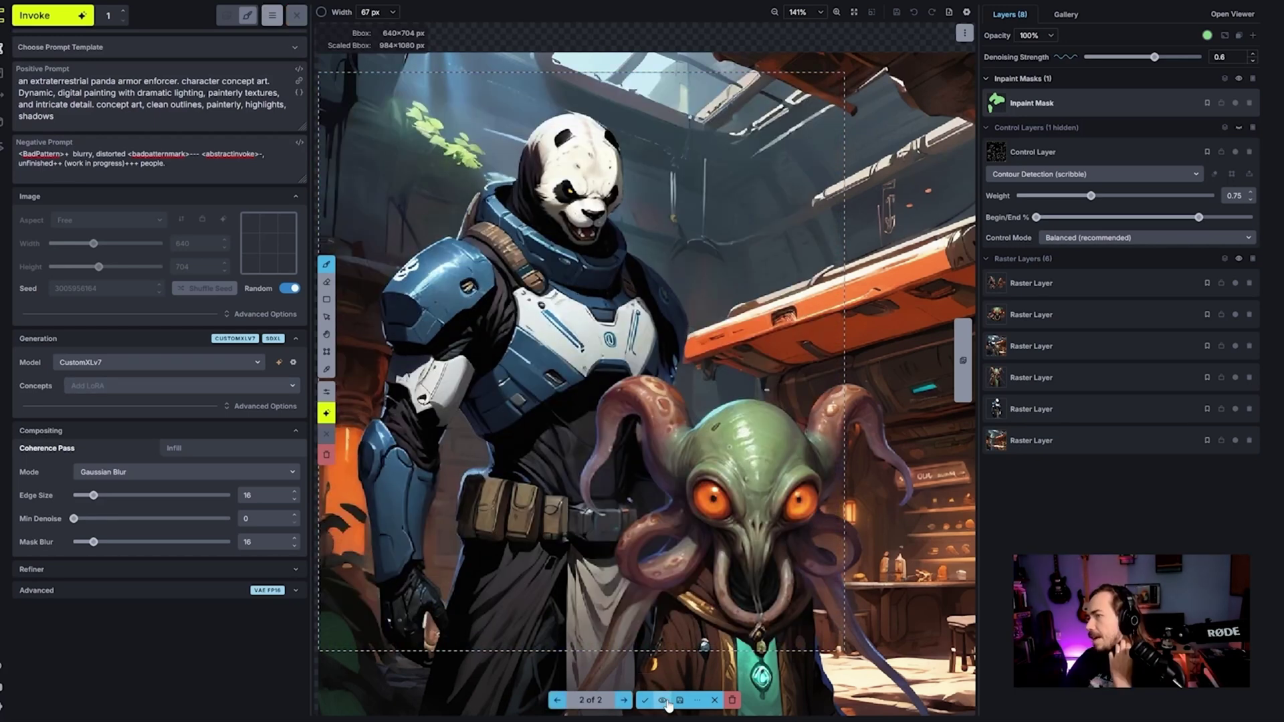
click(665, 701)
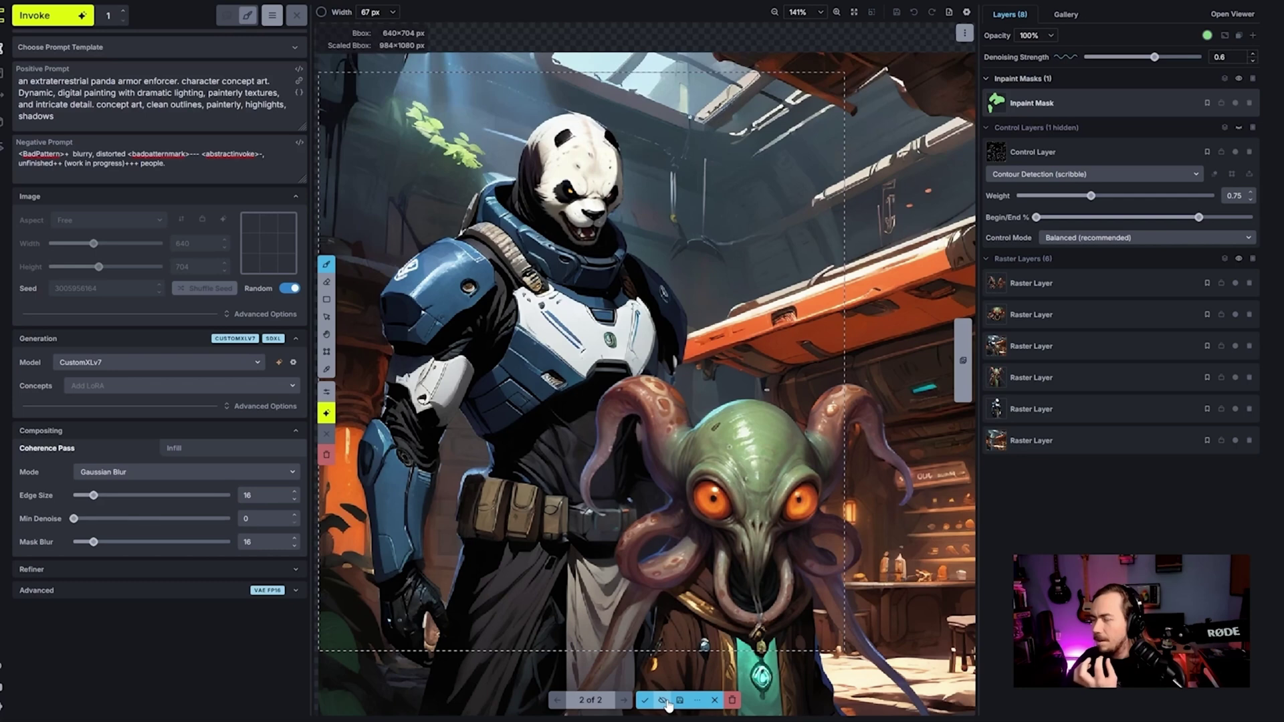
click(665, 700)
Step: Move and resize the bounding box to 512 × 640 px around the panda enforcer's torso and belt
scroll(459, 314, down, 3)
key(space)
drag(622, 468, 564, 441)
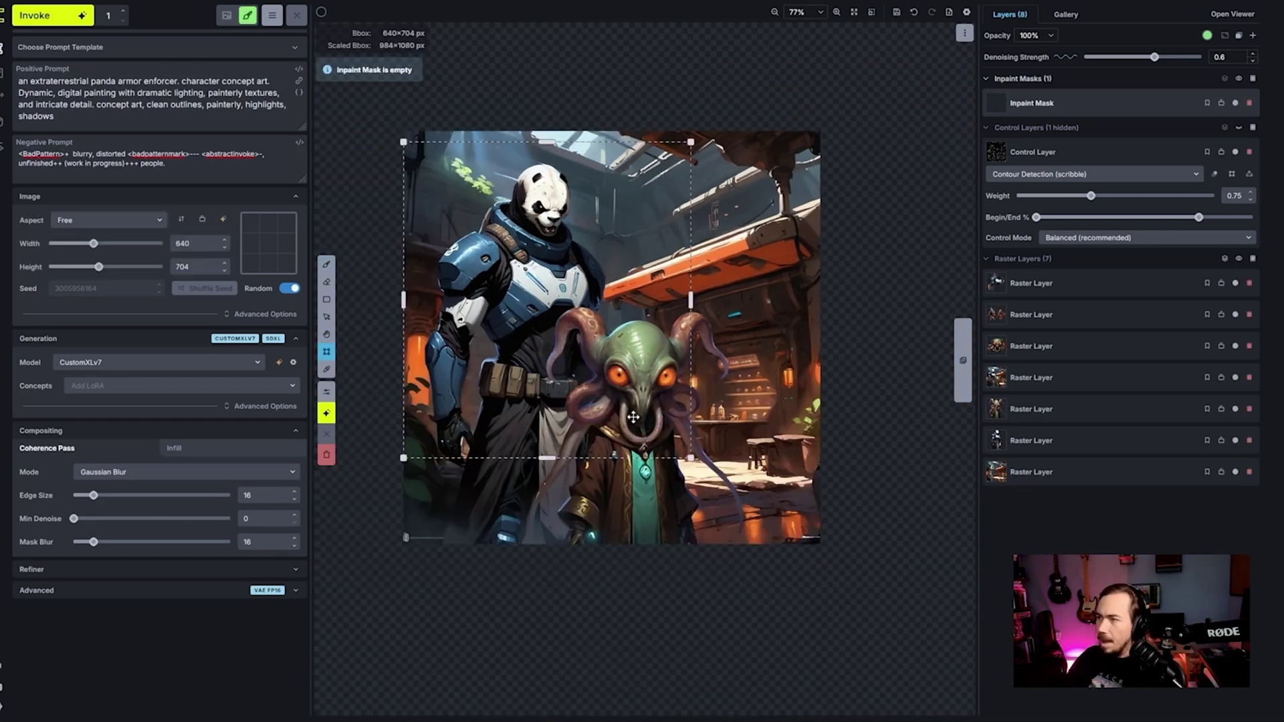
mouse_move(632, 421)
mouse_down()
mouse_move(659, 401)
mouse_move(637, 414)
mouse_up()
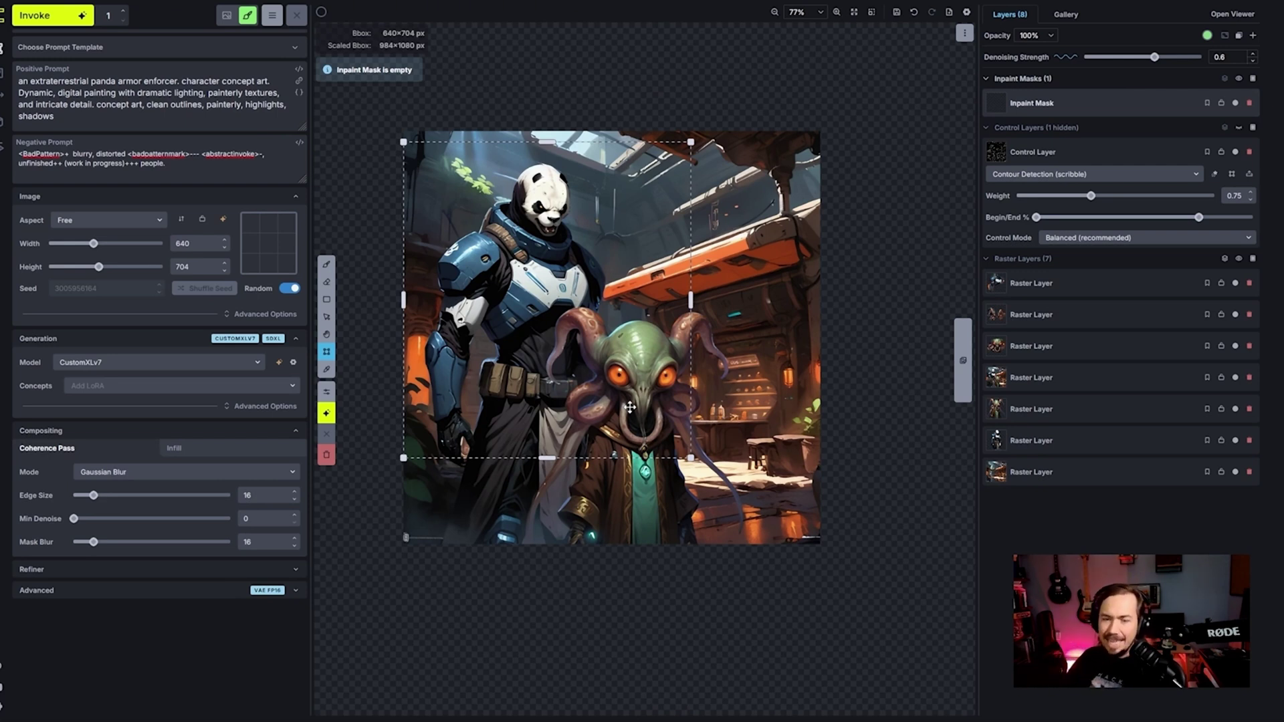
drag(689, 457, 801, 520)
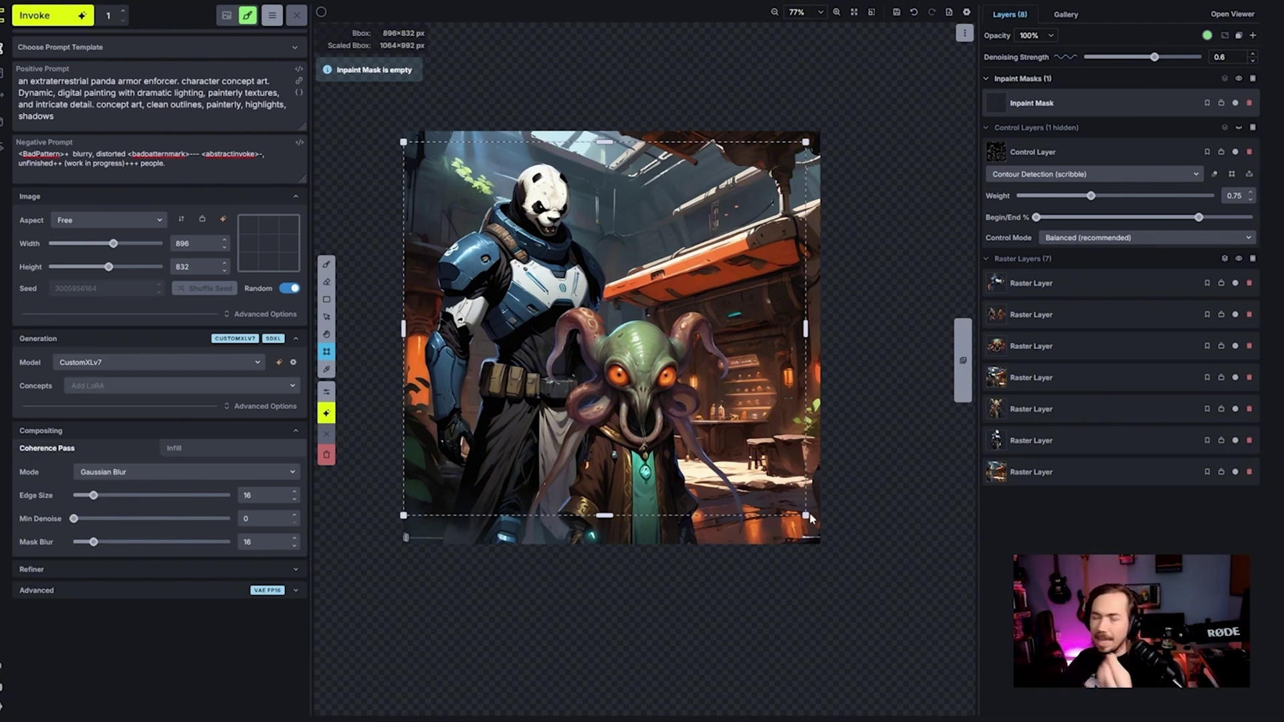
drag(802, 515, 634, 429)
drag(538, 371, 539, 429)
Step: Paint the inpaint mask over the panda enforcer's belt area, regenerate it, compare the result and accept it as a raster layer
key(b)
mouse_move(451, 408)
mouse_down()
mouse_move(447, 355)
mouse_move(480, 385)
mouse_move(541, 400)
mouse_up()
scroll(541, 400, up, 2)
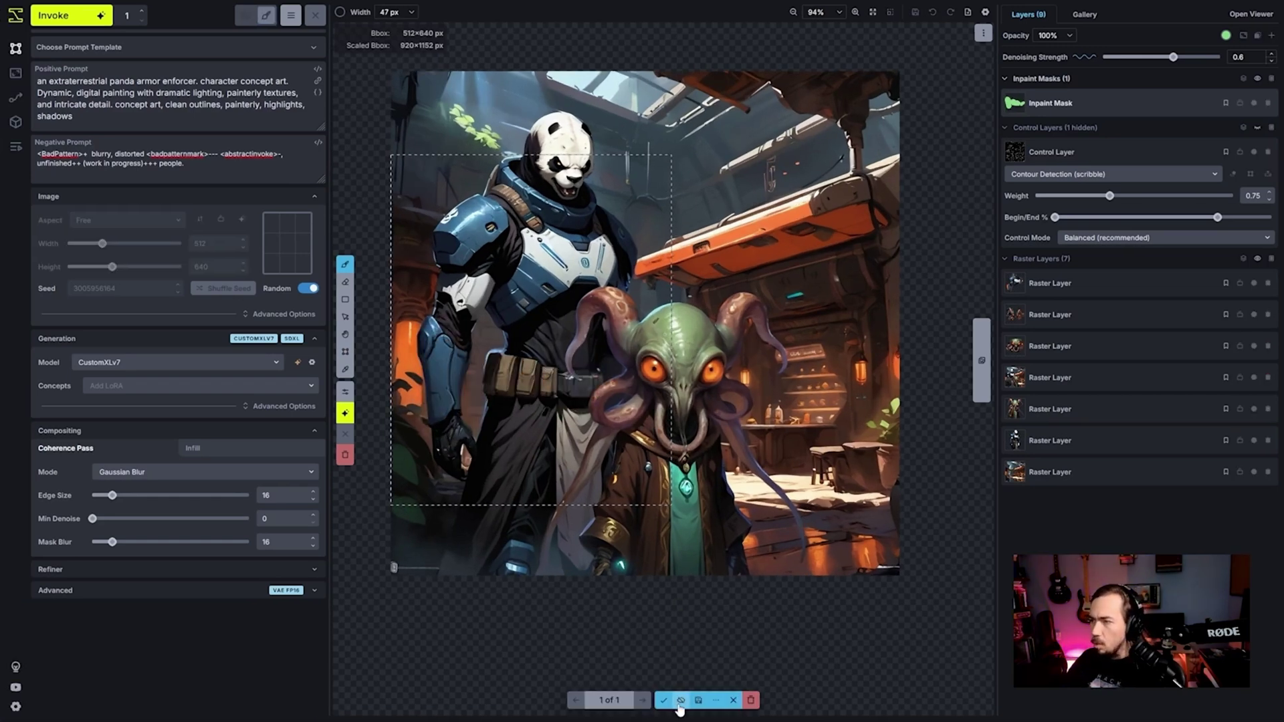
click(680, 701)
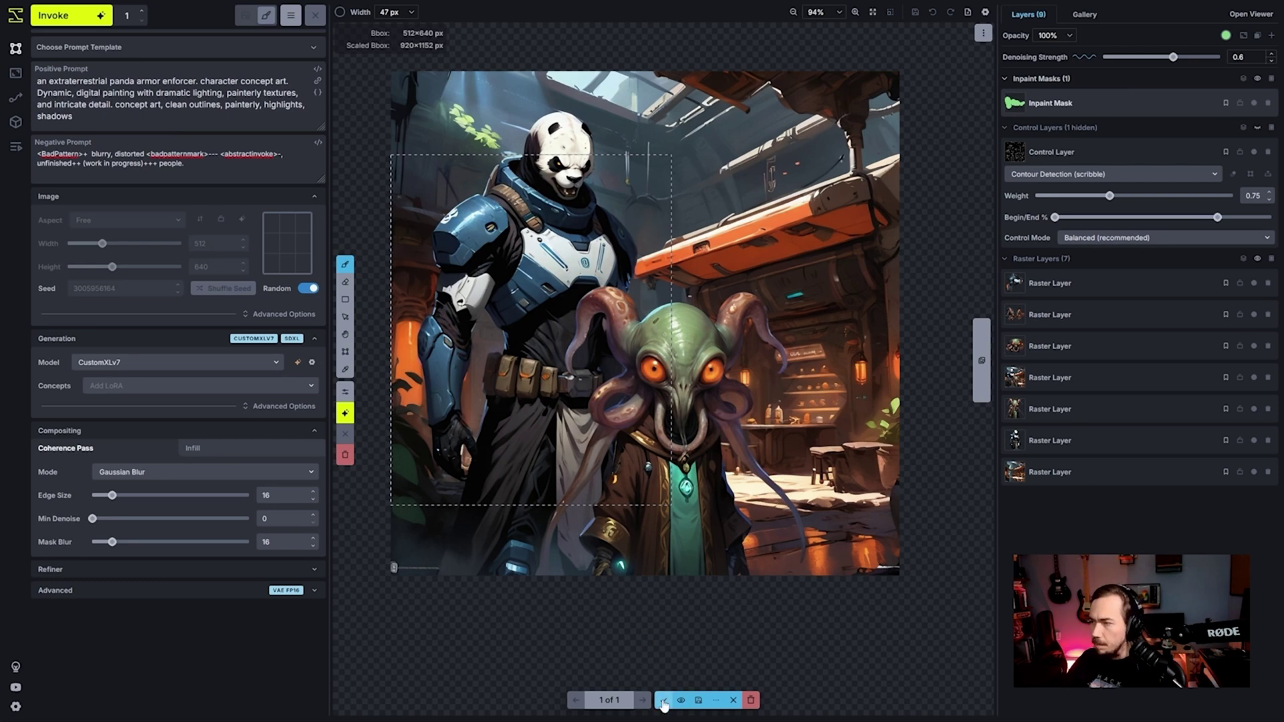
click(663, 700)
Step: Move and enlarge the bounding box to 896 × 896 px so it frames both characters and the cantina
key(c)
drag(569, 285, 572, 319)
drag(671, 435, 881, 575)
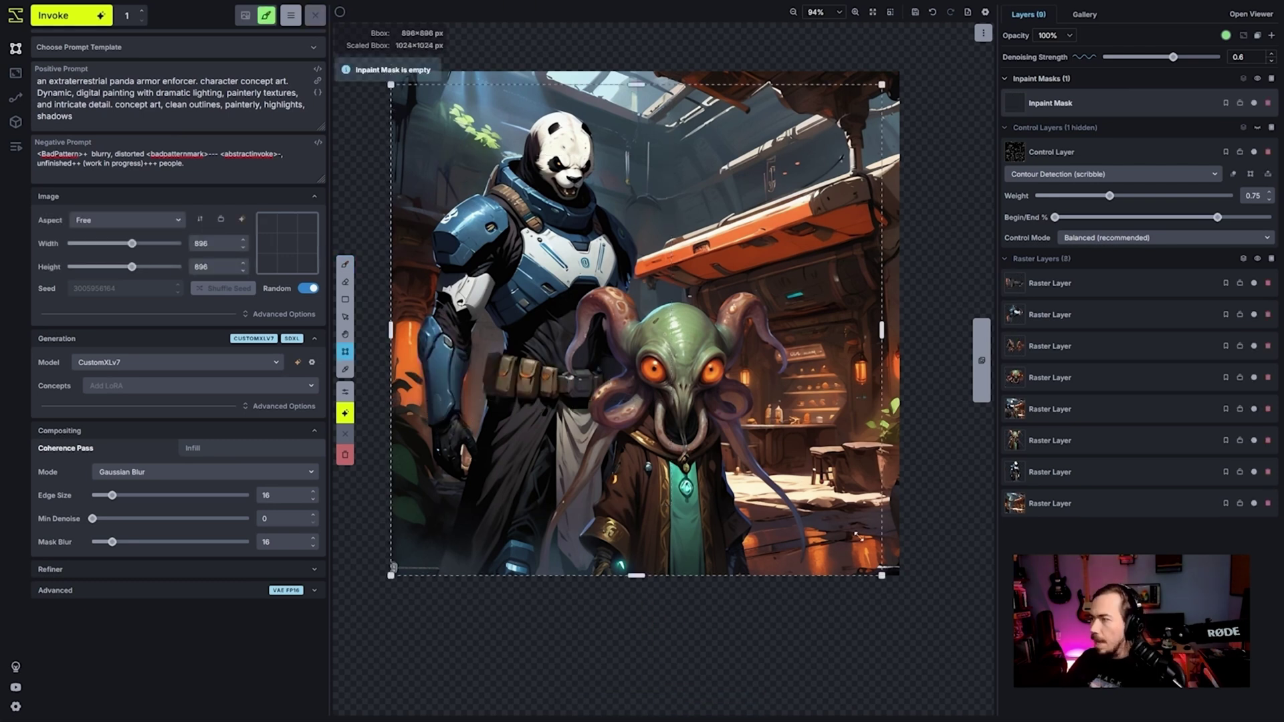
Step: Save the composited canvas to the gallery and open the new session options
click(914, 12)
click(969, 13)
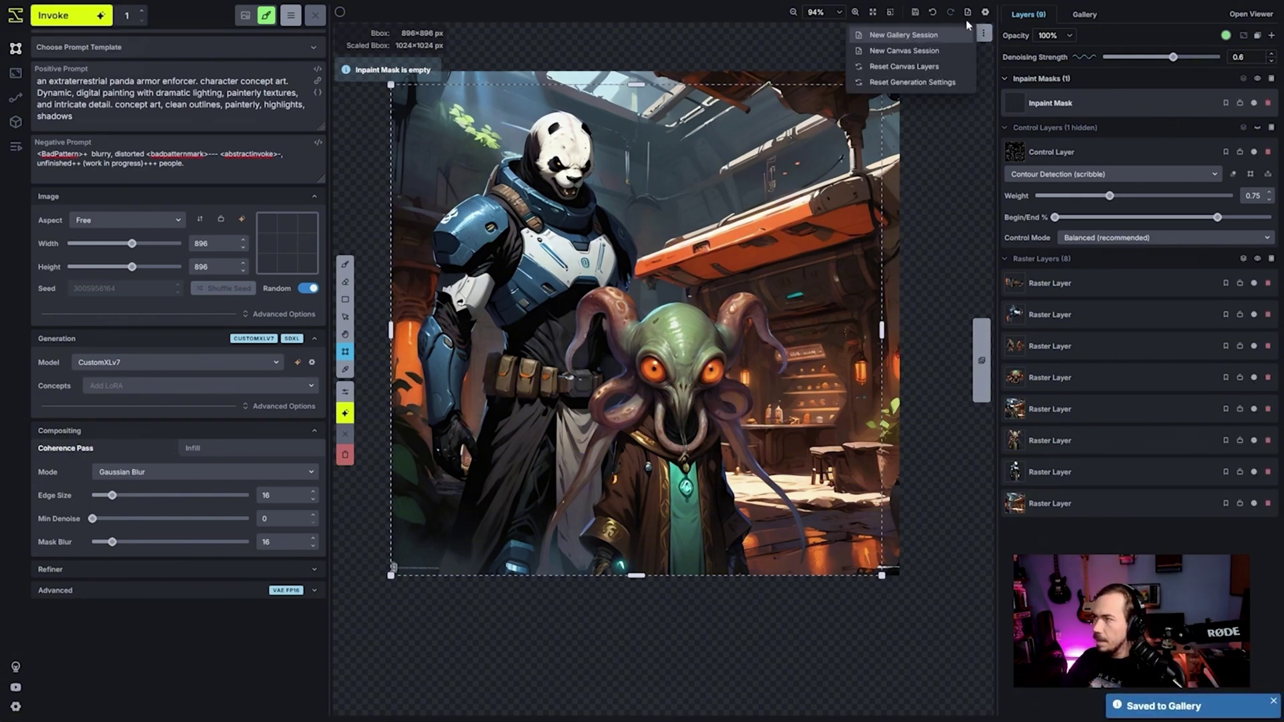